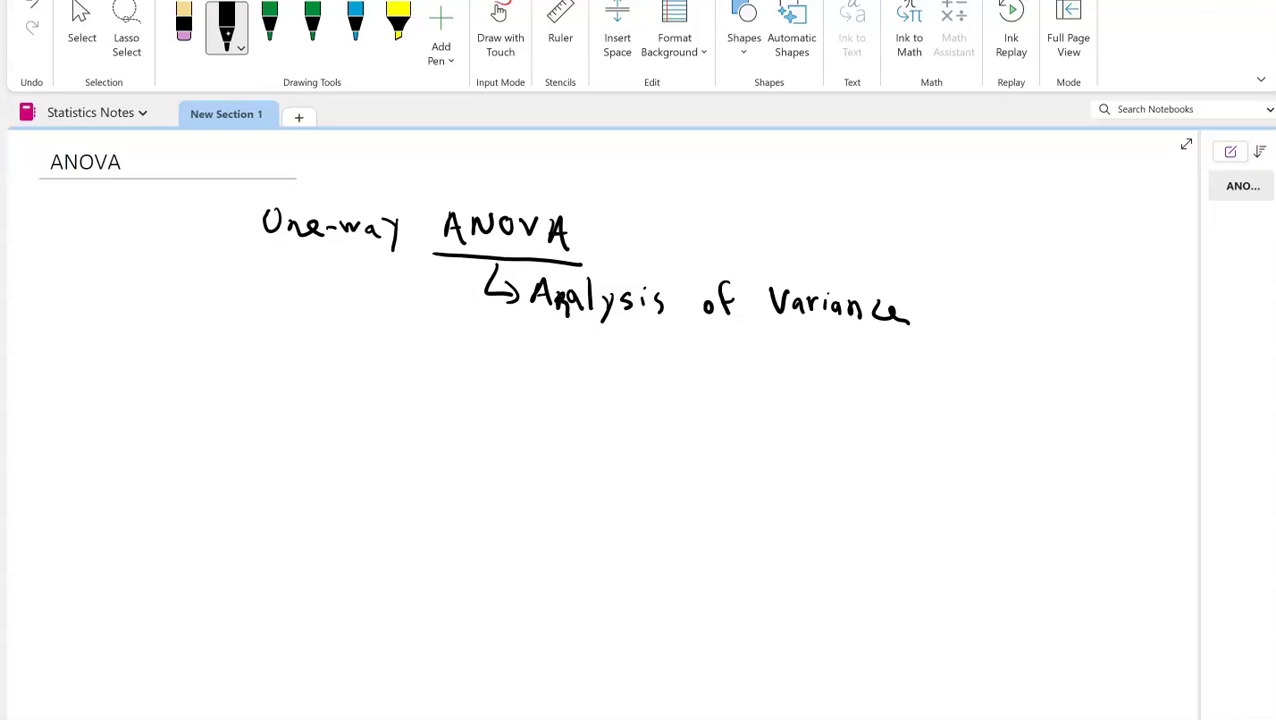
Step: Underline "Variance" and handwrite the hypotheses H0: μ = 0 and H1: μ ≠ 0 below it, marked with a vertical line alongside
{"action": "left_click_drag", "start_coordinate": [751, 327], "coordinate": [895, 341]}
{"action": "left_click_drag", "start_coordinate": [156, 326], "coordinate": [155, 358]}
{"action": "left_click_drag", "start_coordinate": [168, 327], "coordinate": [181, 364]}
{"action": "left_click", "coordinate": [196, 336]}
{"action": "left_click", "coordinate": [197, 344]}
{"action": "left_click_drag", "start_coordinate": [244, 333], "coordinate": [226, 374]}
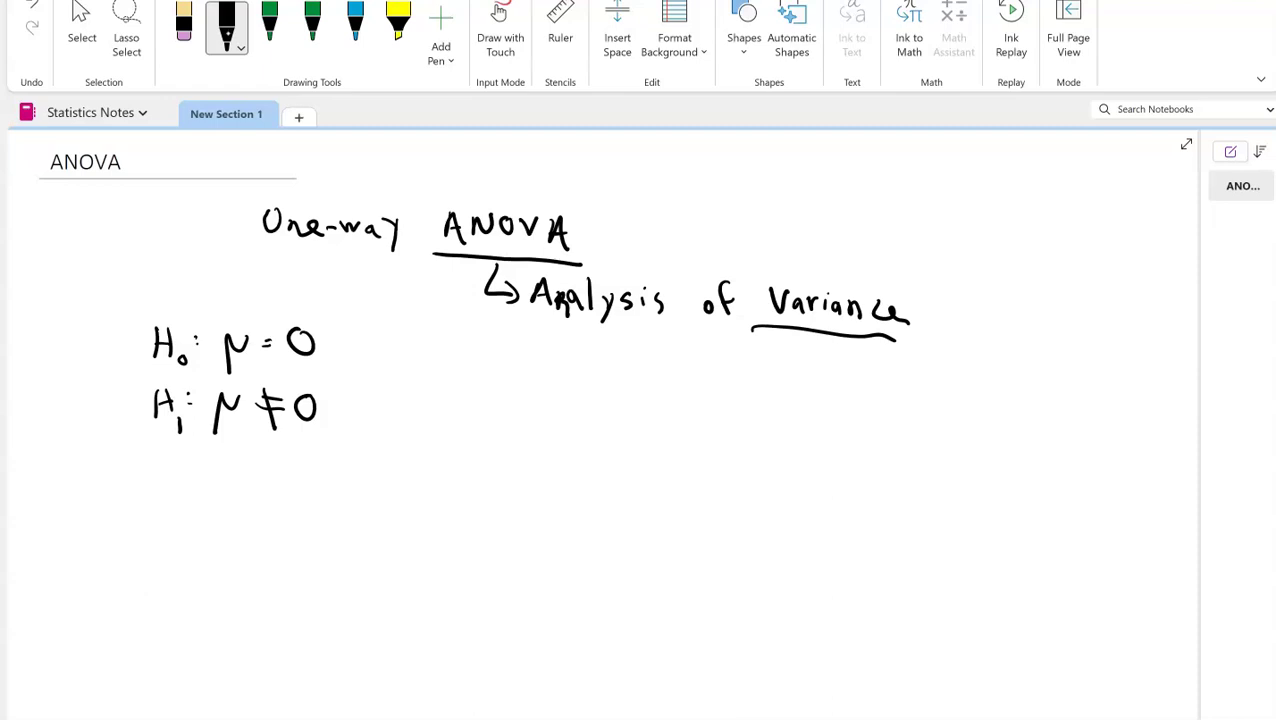
{"action": "left_click_drag", "start_coordinate": [129, 322], "coordinate": [117, 442]}
Step: Handwrite the two-mean hypotheses H0: μ1 − μ2 = 0 and H1: μ1 − μ2 ≠ 0 beside the single-mean pair
{"action": "left_click_drag", "start_coordinate": [482, 348], "coordinate": [484, 374]}
{"action": "mouse_move", "coordinate": [496, 346]}
{"action": "left_mouse_down"}
{"action": "mouse_move", "coordinate": [497, 374]}
{"action": "mouse_move", "coordinate": [496, 362]}
{"action": "left_mouse_up"}
{"action": "left_click_drag", "start_coordinate": [512, 366], "coordinate": [510, 378]}
{"action": "left_click", "coordinate": [528, 357]}
{"action": "left_click", "coordinate": [528, 369]}
{"action": "left_click_drag", "start_coordinate": [576, 354], "coordinate": [577, 366]}
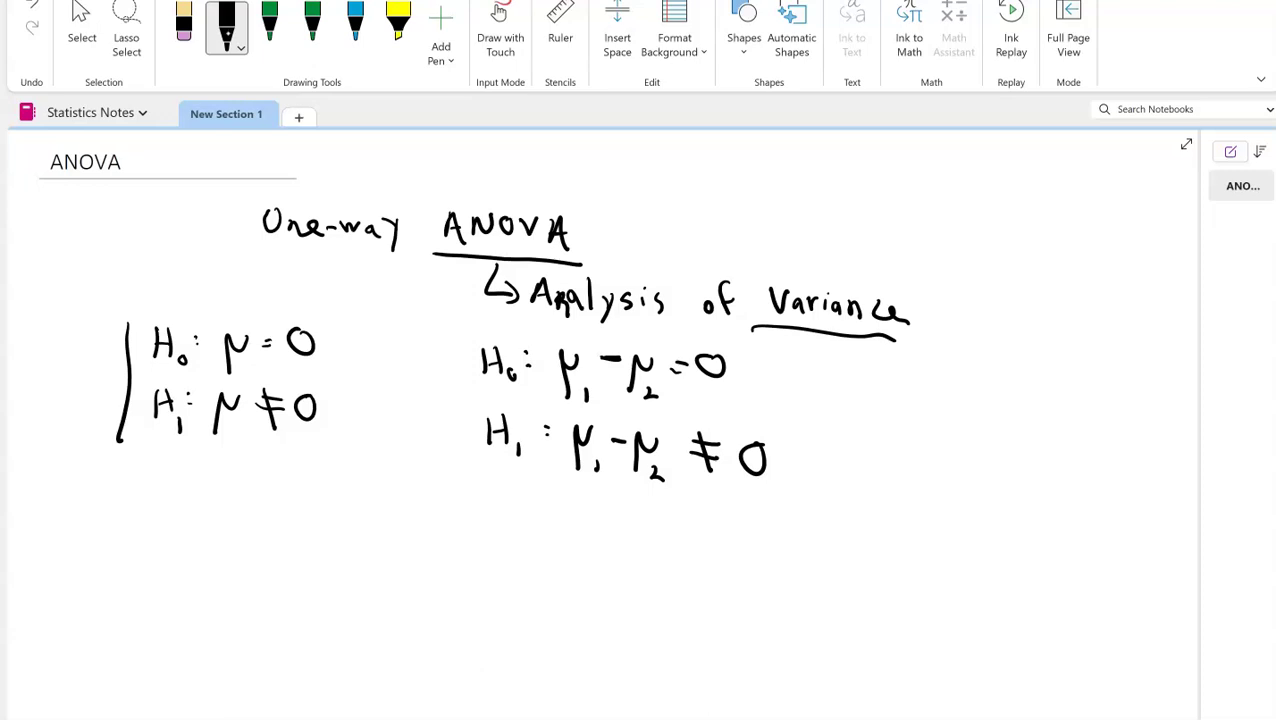
Step: Handwrite H0: μ1 = μ2 = μ3 = μ4 … μk and H1: "Atleast one of them is not equal to the others"
{"action": "scroll", "coordinate": [600, 424], "scroll_direction": "down", "scroll_amount": 1}
{"action": "scroll", "coordinate": [600, 424], "scroll_direction": "up", "scroll_amount": 1}
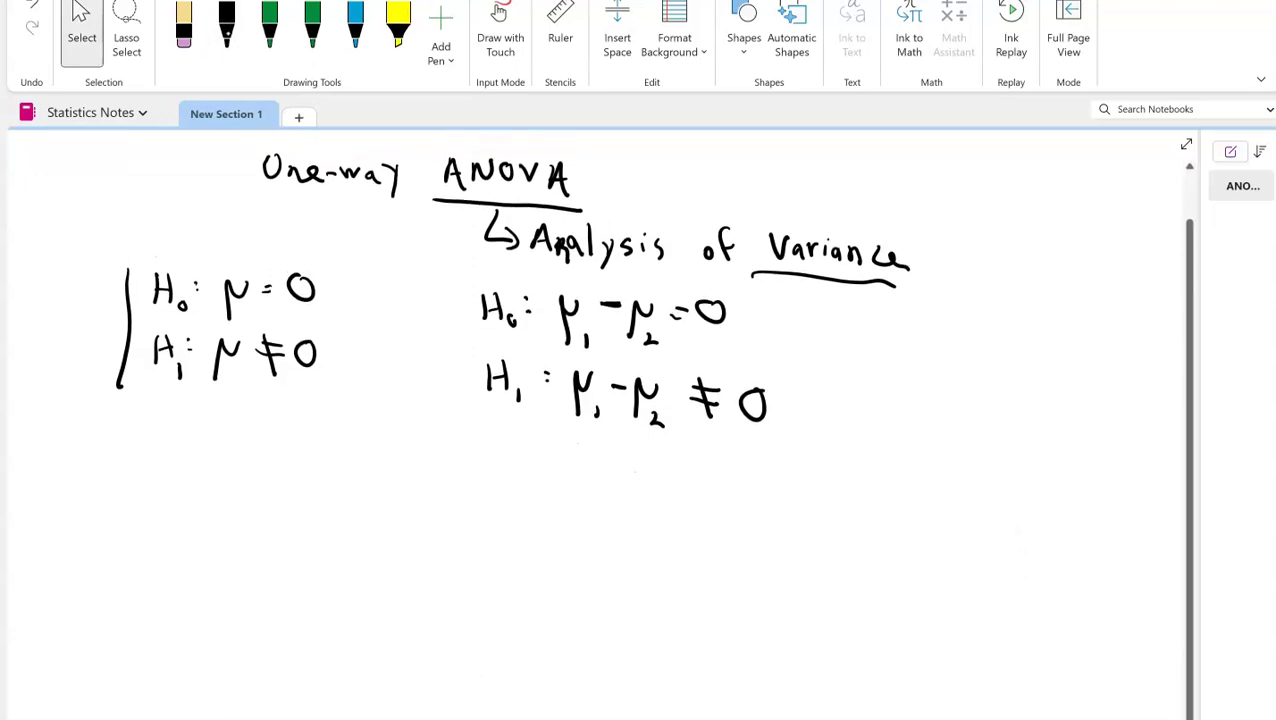
{"action": "left_click", "coordinate": [226, 25]}
{"action": "mouse_move", "coordinate": [263, 464]}
{"action": "left_mouse_down"}
{"action": "mouse_move", "coordinate": [263, 488]}
{"action": "mouse_move", "coordinate": [280, 488]}
{"action": "left_mouse_up"}
{"action": "mouse_move", "coordinate": [264, 476]}
{"action": "left_mouse_down"}
{"action": "mouse_move", "coordinate": [368, 478]}
{"action": "mouse_move", "coordinate": [365, 510]}
{"action": "left_mouse_up"}
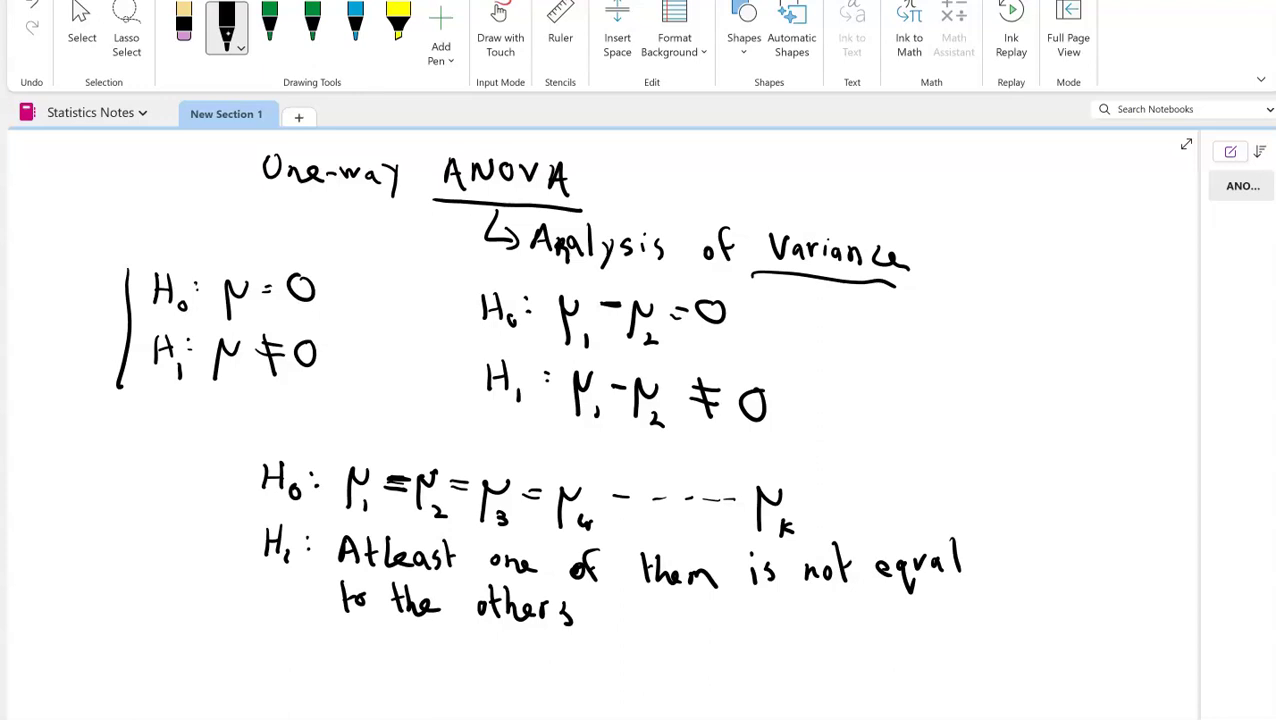
Step: Draw a row of five boxes below the hypotheses and label them st. 1 through st. 5
{"action": "scroll", "coordinate": [600, 425], "scroll_direction": "down", "scroll_amount": 3}
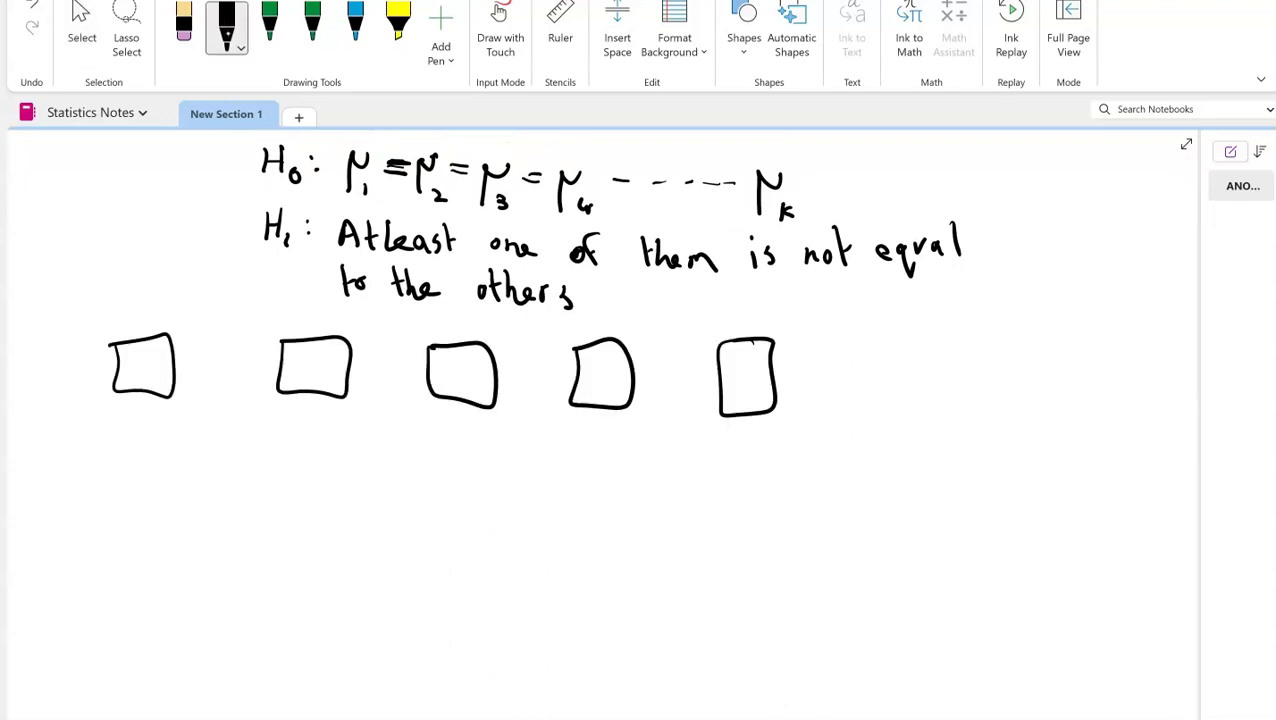
{"action": "mouse_move", "coordinate": [128, 416]}
{"action": "left_mouse_down"}
{"action": "mouse_move", "coordinate": [110, 440]}
{"action": "mouse_move", "coordinate": [142, 440]}
{"action": "left_mouse_up"}
{"action": "left_click_drag", "start_coordinate": [134, 424], "coordinate": [176, 438]}
{"action": "left_click", "coordinate": [156, 439]}
{"action": "left_click_drag", "start_coordinate": [294, 412], "coordinate": [280, 433]}
{"action": "left_click_drag", "start_coordinate": [296, 405], "coordinate": [294, 436]}
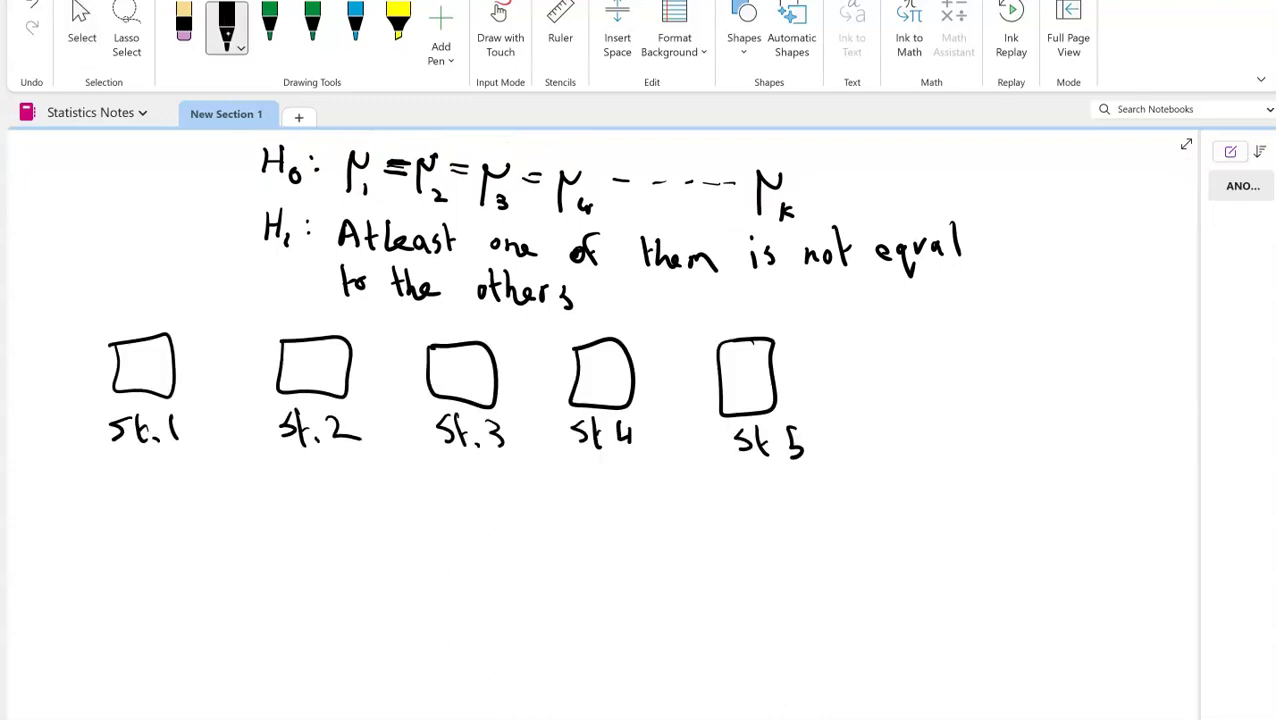
Step: Write the sample means x̄1 to x̄5 under the five store labels and draw a long horizontal line beneath them
{"action": "mouse_move", "coordinate": [136, 474]}
{"action": "left_mouse_down"}
{"action": "mouse_move", "coordinate": [160, 496]}
{"action": "mouse_move", "coordinate": [138, 500]}
{"action": "left_mouse_up"}
{"action": "left_click_drag", "start_coordinate": [172, 490], "coordinate": [174, 504]}
{"action": "left_click_drag", "start_coordinate": [138, 463], "coordinate": [176, 462]}
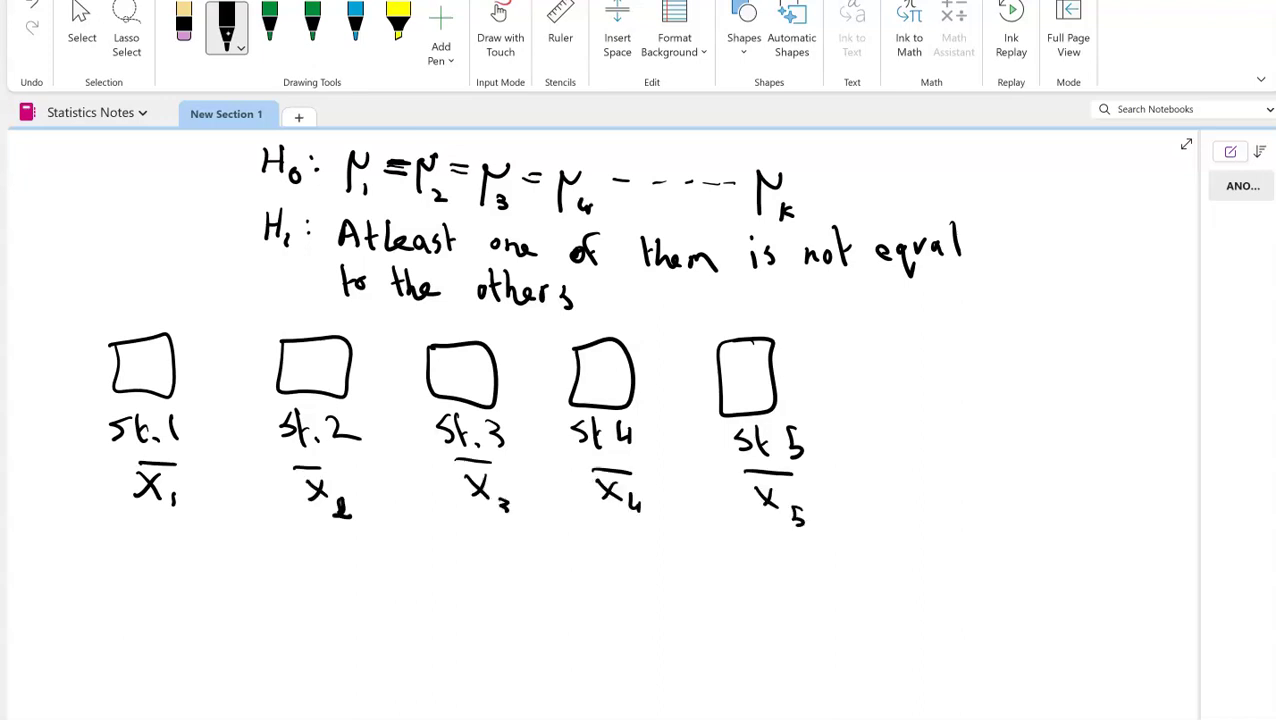
{"action": "left_click_drag", "start_coordinate": [118, 520], "coordinate": [840, 558]}
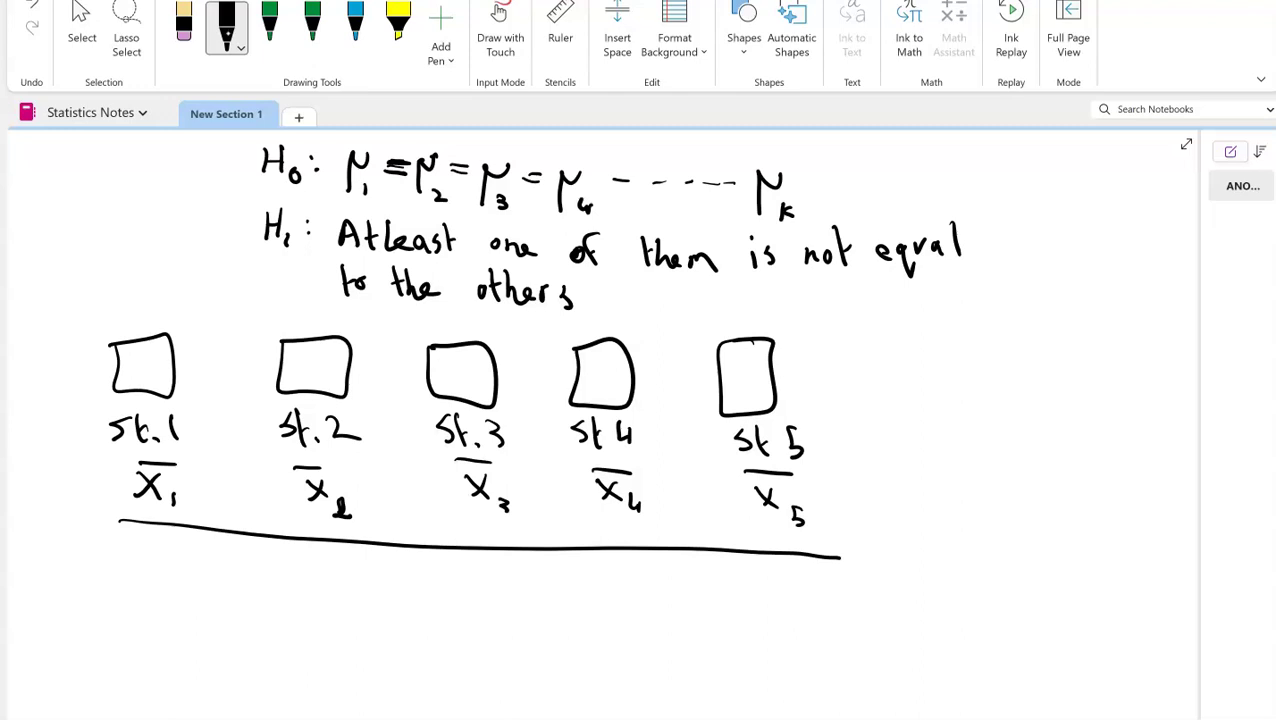
Step: Below the long line, draw a black bell curve on a baseline with a dashed centre line labelled μ1
{"action": "scroll", "coordinate": [948, 535], "scroll_direction": "down", "scroll_amount": 1}
{"action": "scroll", "coordinate": [940, 510], "scroll_direction": "up", "scroll_amount": 1}
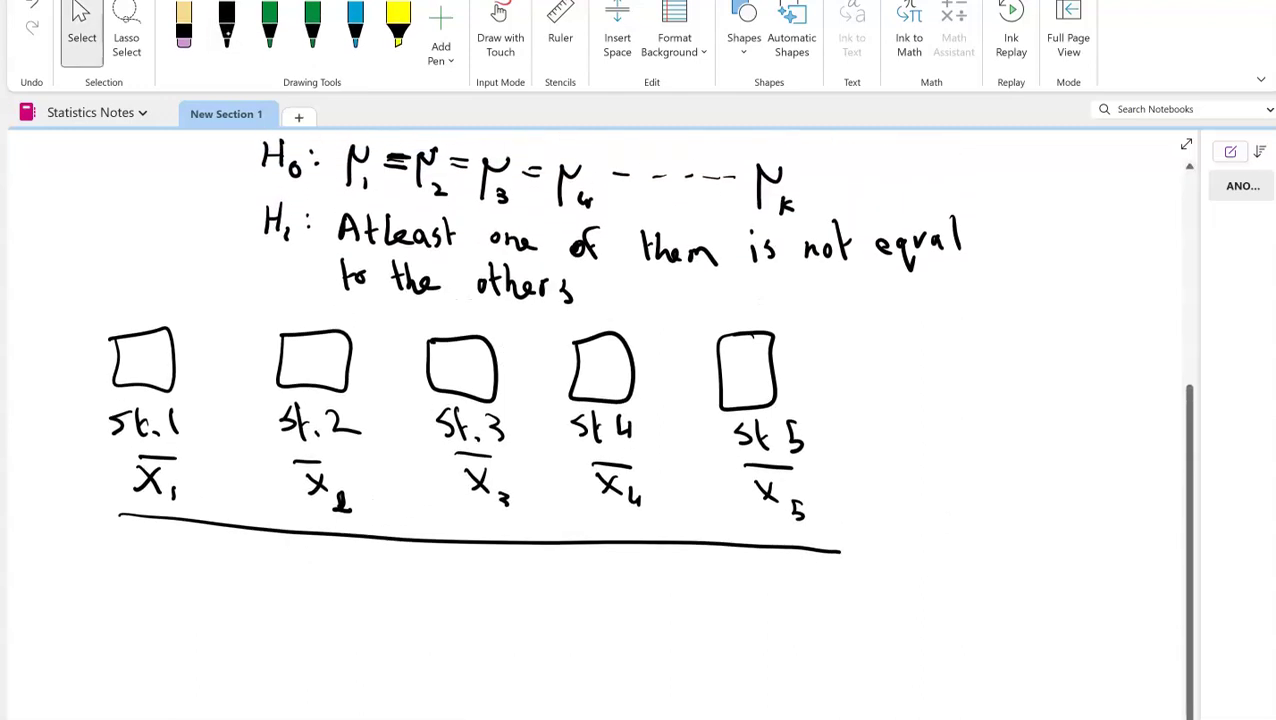
{"action": "scroll", "coordinate": [967, 522], "scroll_direction": "up", "scroll_amount": 1}
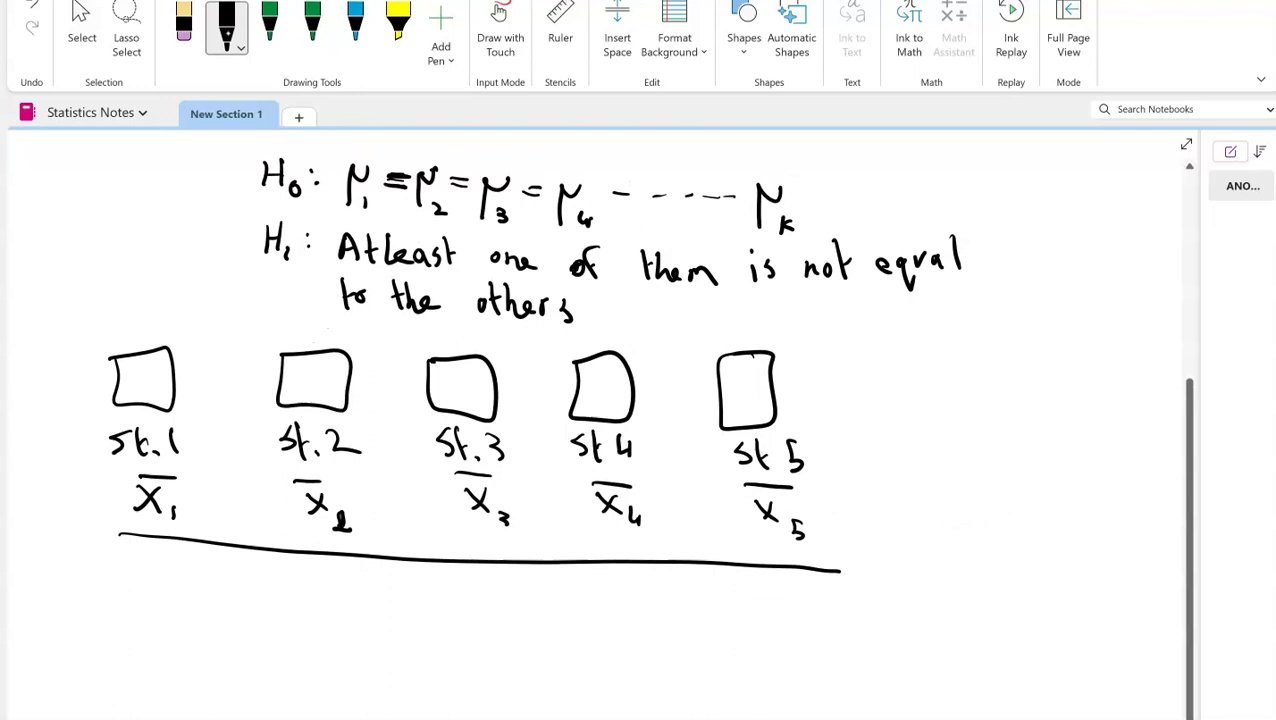
{"action": "scroll", "coordinate": [972, 200], "scroll_direction": "down", "scroll_amount": 8}
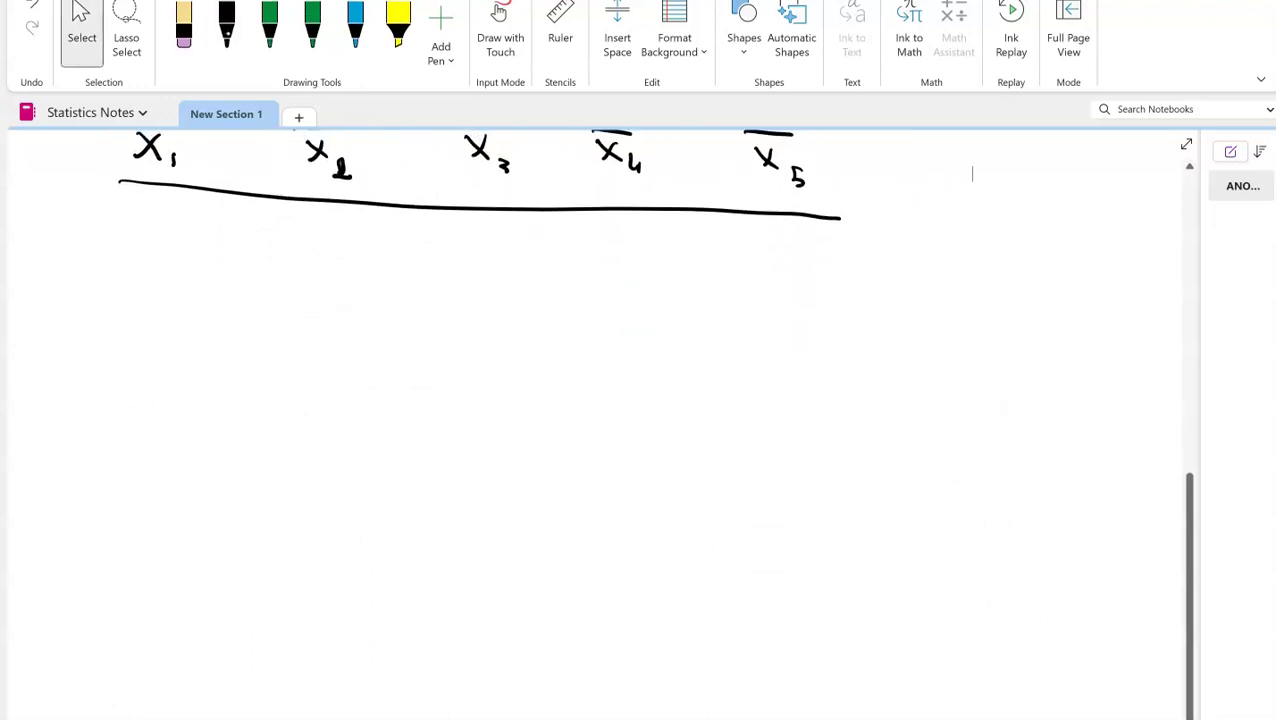
{"action": "scroll", "coordinate": [971, 200], "scroll_direction": "up", "scroll_amount": 3}
{"action": "left_click", "coordinate": [228, 24]}
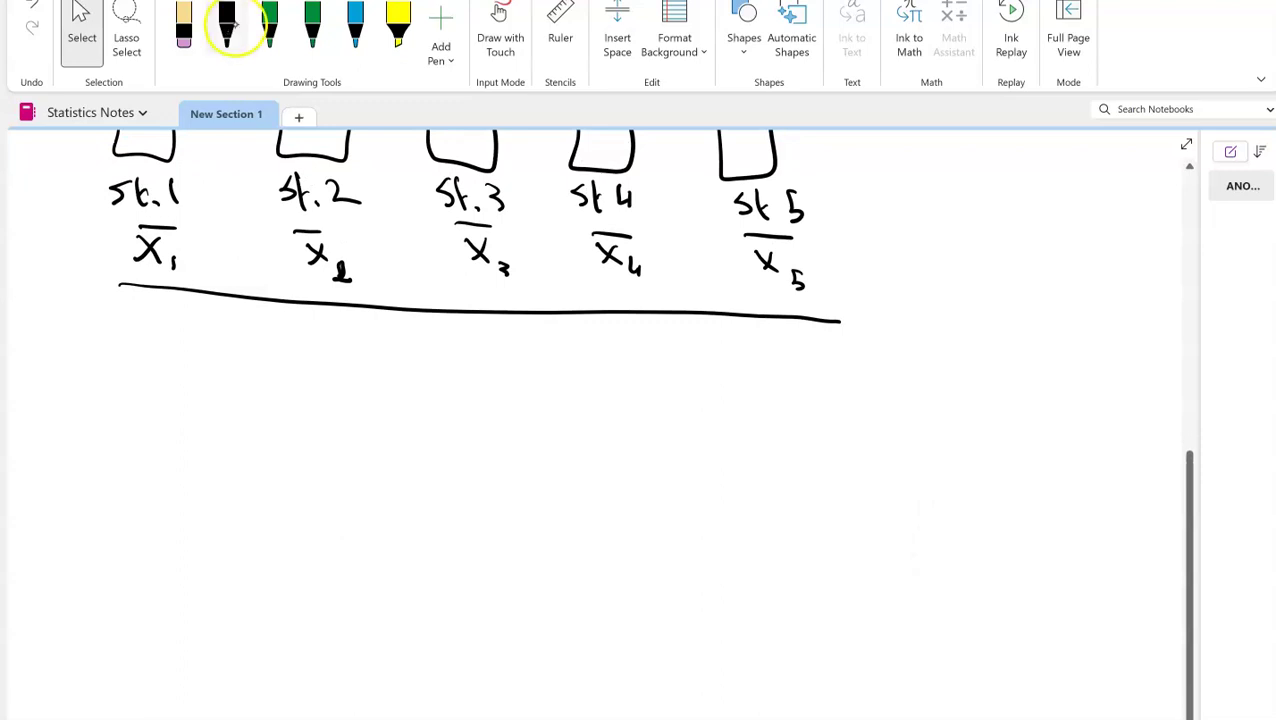
{"action": "left_click_drag", "start_coordinate": [64, 490], "coordinate": [301, 498]}
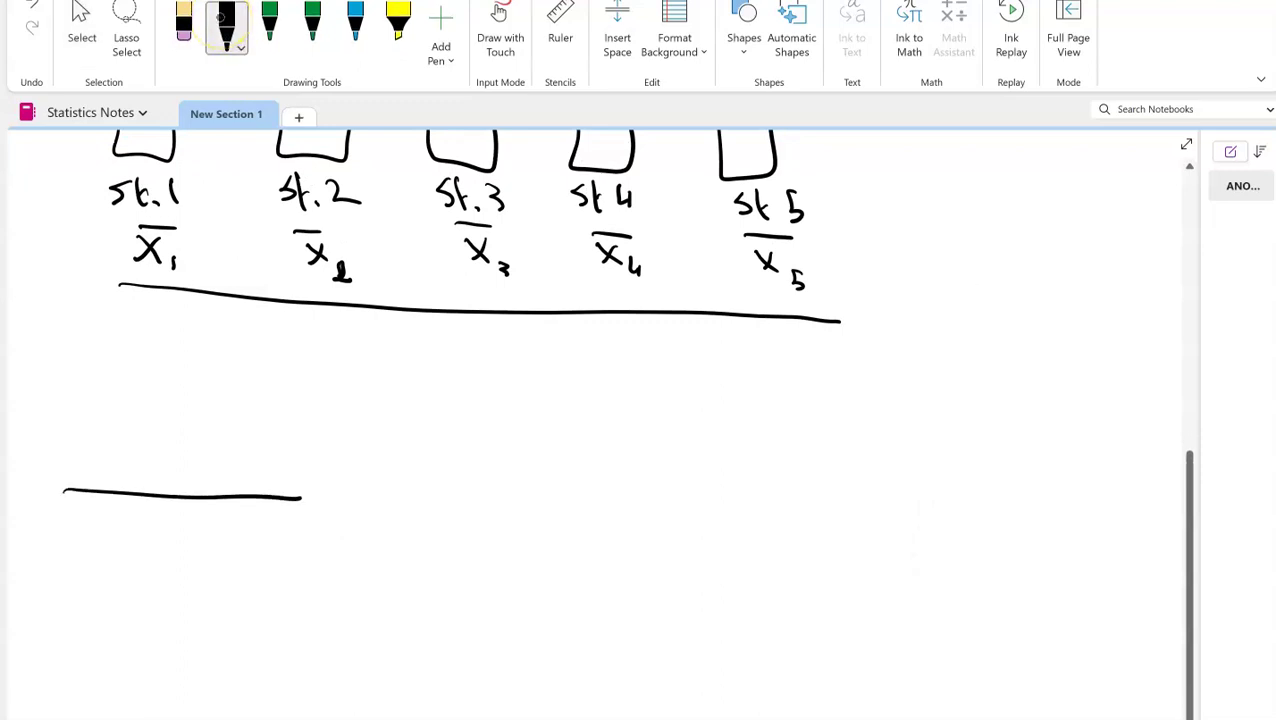
{"action": "mouse_move", "coordinate": [45, 472]}
{"action": "left_mouse_down"}
{"action": "mouse_move", "coordinate": [104, 458]}
{"action": "mouse_move", "coordinate": [157, 347]}
{"action": "mouse_move", "coordinate": [209, 433]}
{"action": "mouse_move", "coordinate": [305, 472]}
{"action": "left_mouse_up"}
{"action": "left_click_drag", "start_coordinate": [164, 330], "coordinate": [163, 394]}
{"action": "left_click_drag", "start_coordinate": [167, 421], "coordinate": [167, 437]}
{"action": "mouse_move", "coordinate": [171, 463]}
{"action": "left_mouse_down"}
{"action": "mouse_move", "coordinate": [175, 530]}
{"action": "mouse_move", "coordinate": [156, 556]}
{"action": "mouse_move", "coordinate": [178, 567]}
{"action": "left_mouse_up"}
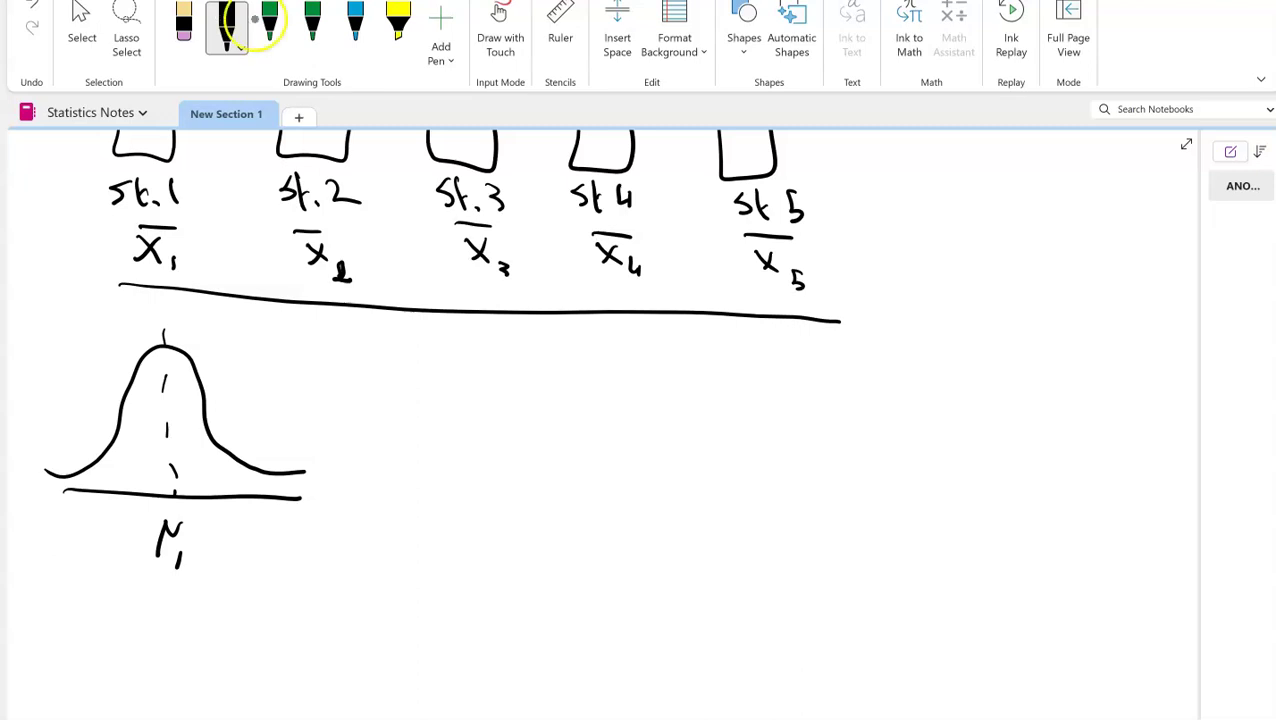
Step: Switch to a red pen and draw an arrow from x̄2 down toward the bell curve
{"action": "left_click", "coordinate": [241, 47]}
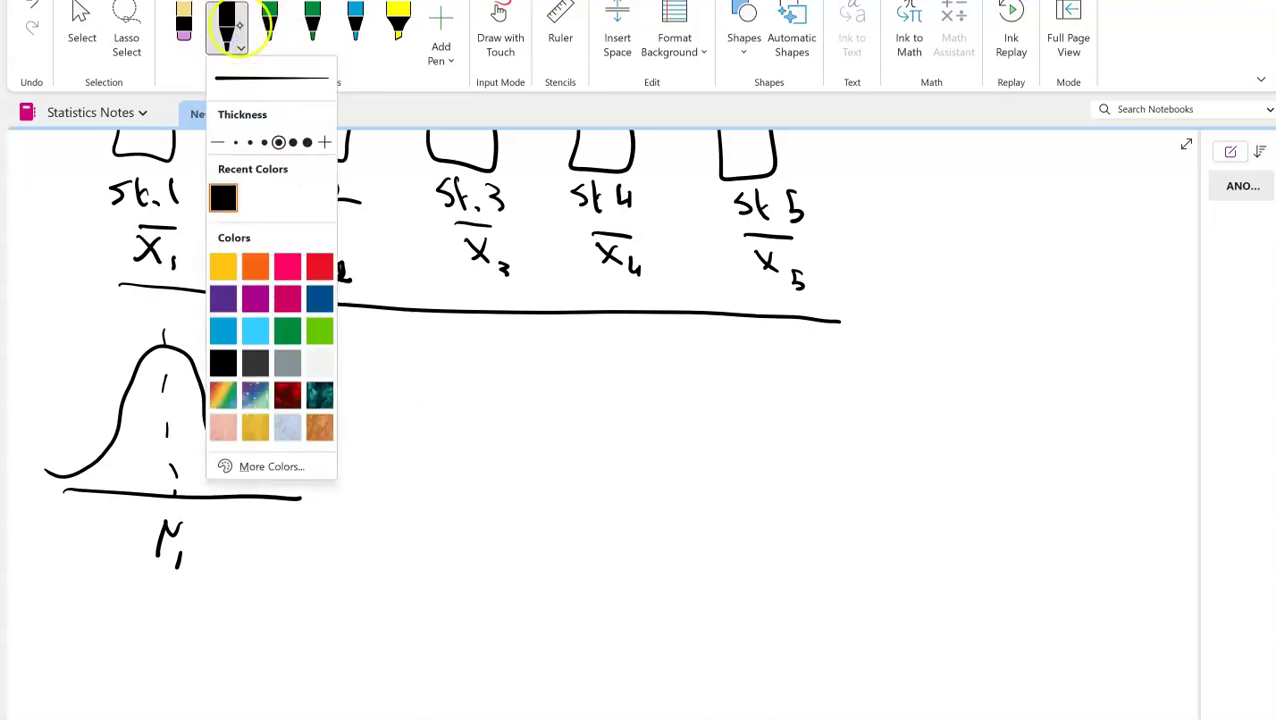
{"action": "left_click", "coordinate": [269, 25]}
{"action": "left_click_drag", "start_coordinate": [297, 268], "coordinate": [250, 352]}
{"action": "mouse_move", "coordinate": [245, 333]}
{"action": "left_mouse_down"}
{"action": "mouse_move", "coordinate": [250, 352]}
{"action": "mouse_move", "coordinate": [268, 347]}
{"action": "left_mouse_up"}
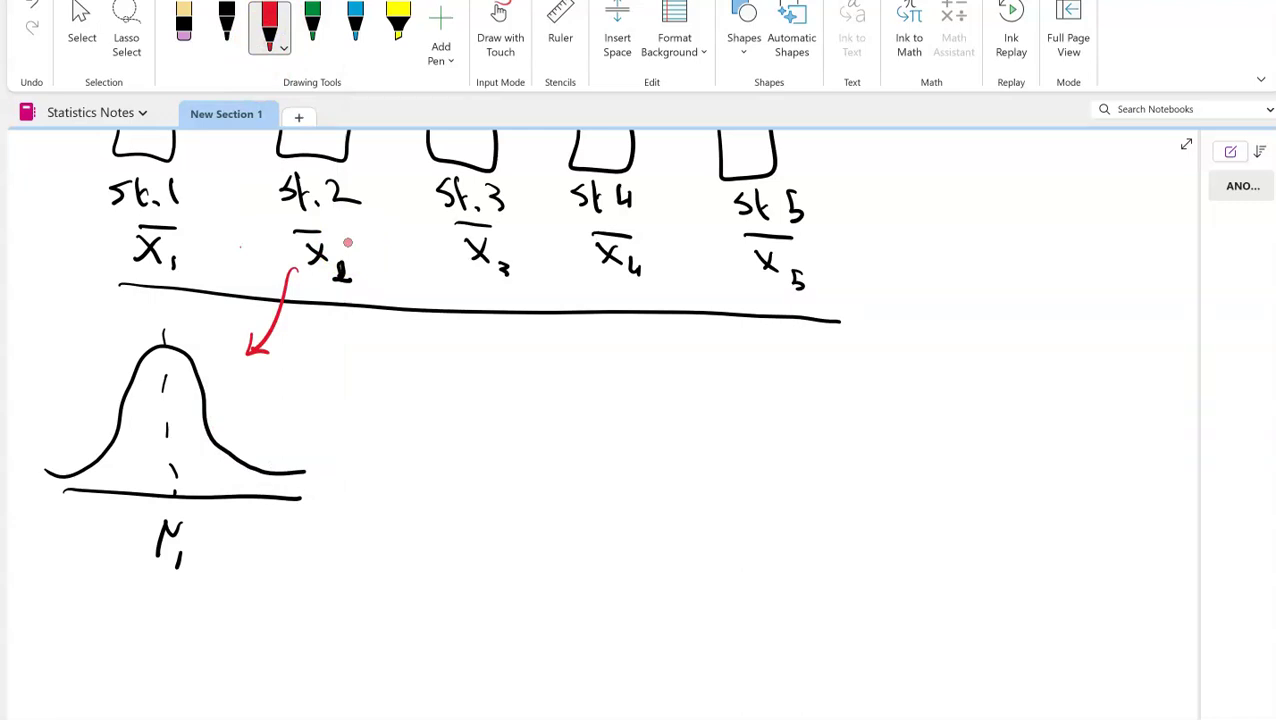
Step: Overlay a red bell curve on the black one with a dashed centre line labelled μ2, and underline μ1 and μ2
{"action": "left_click_drag", "start_coordinate": [40, 478], "coordinate": [130, 415]}
{"action": "left_click_drag", "start_coordinate": [130, 415], "coordinate": [140, 364]}
{"action": "left_click", "coordinate": [298, 25]}
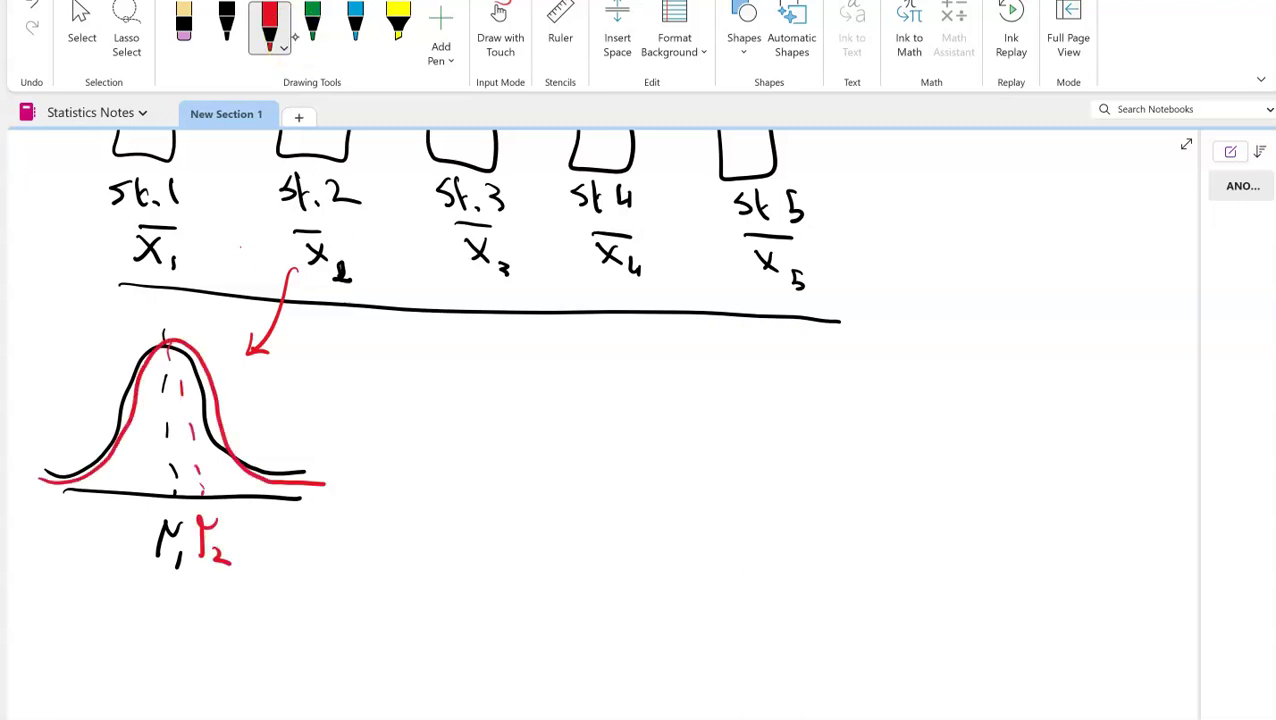
{"action": "left_click_drag", "start_coordinate": [137, 582], "coordinate": [236, 588]}
Step: In green, draw an arrow from x̄3, overlay a third bell curve labelled μ3, and add a short dash under each tail
{"action": "left_click", "coordinate": [312, 25]}
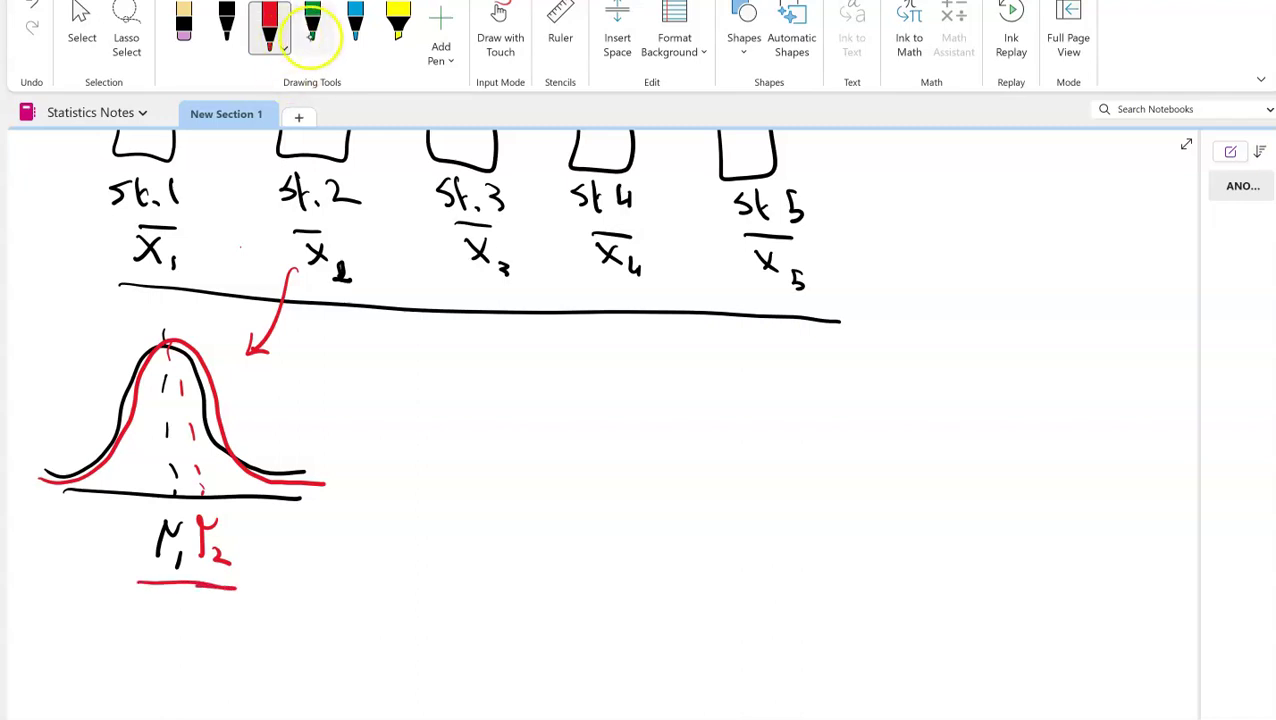
{"action": "mouse_move", "coordinate": [455, 252]}
{"action": "left_mouse_down"}
{"action": "mouse_move", "coordinate": [350, 378]}
{"action": "mouse_move", "coordinate": [372, 393]}
{"action": "left_mouse_up"}
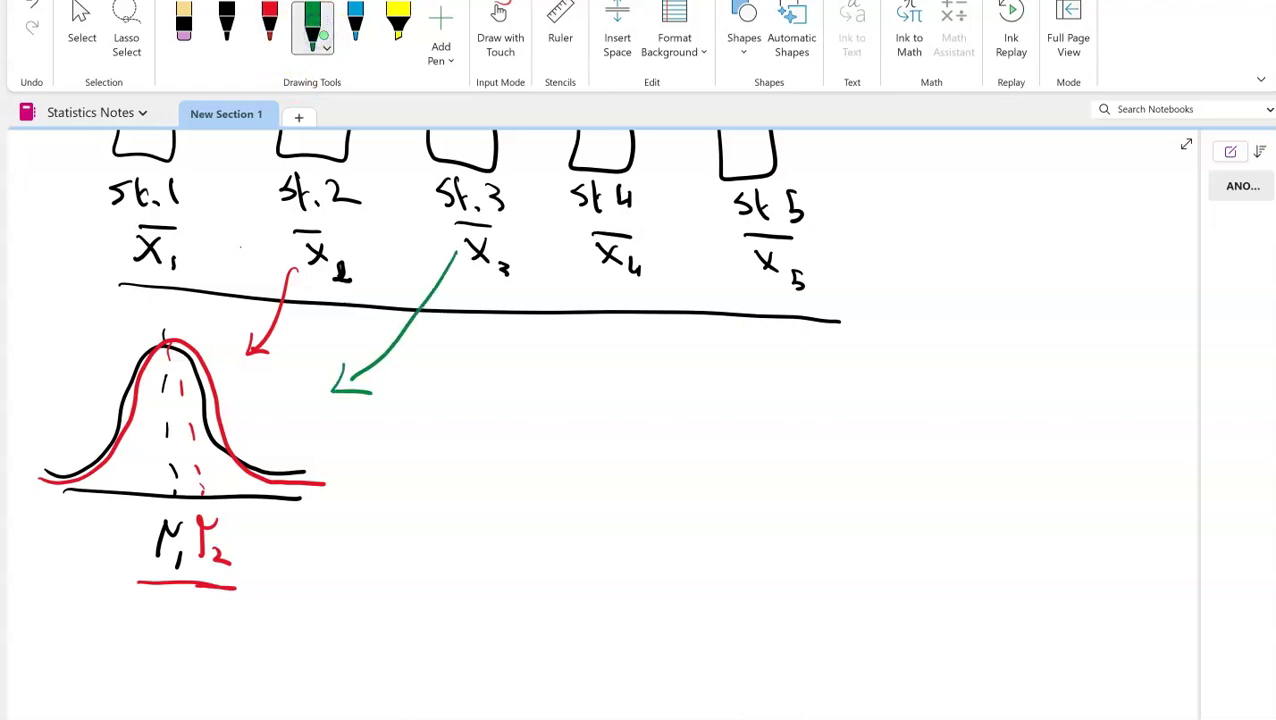
{"action": "mouse_move", "coordinate": [33, 470]}
{"action": "left_mouse_down"}
{"action": "mouse_move", "coordinate": [92, 440]}
{"action": "mouse_move", "coordinate": [142, 348]}
{"action": "mouse_move", "coordinate": [208, 354]}
{"action": "mouse_move", "coordinate": [256, 470]}
{"action": "mouse_move", "coordinate": [350, 498]}
{"action": "left_mouse_up"}
{"action": "left_click_drag", "start_coordinate": [177, 340], "coordinate": [178, 354]}
{"action": "left_click_drag", "start_coordinate": [185, 388], "coordinate": [185, 460]}
{"action": "mouse_move", "coordinate": [186, 474]}
{"action": "left_mouse_down"}
{"action": "mouse_move", "coordinate": [183, 596]}
{"action": "mouse_move", "coordinate": [204, 594]}
{"action": "mouse_move", "coordinate": [194, 606]}
{"action": "left_mouse_up"}
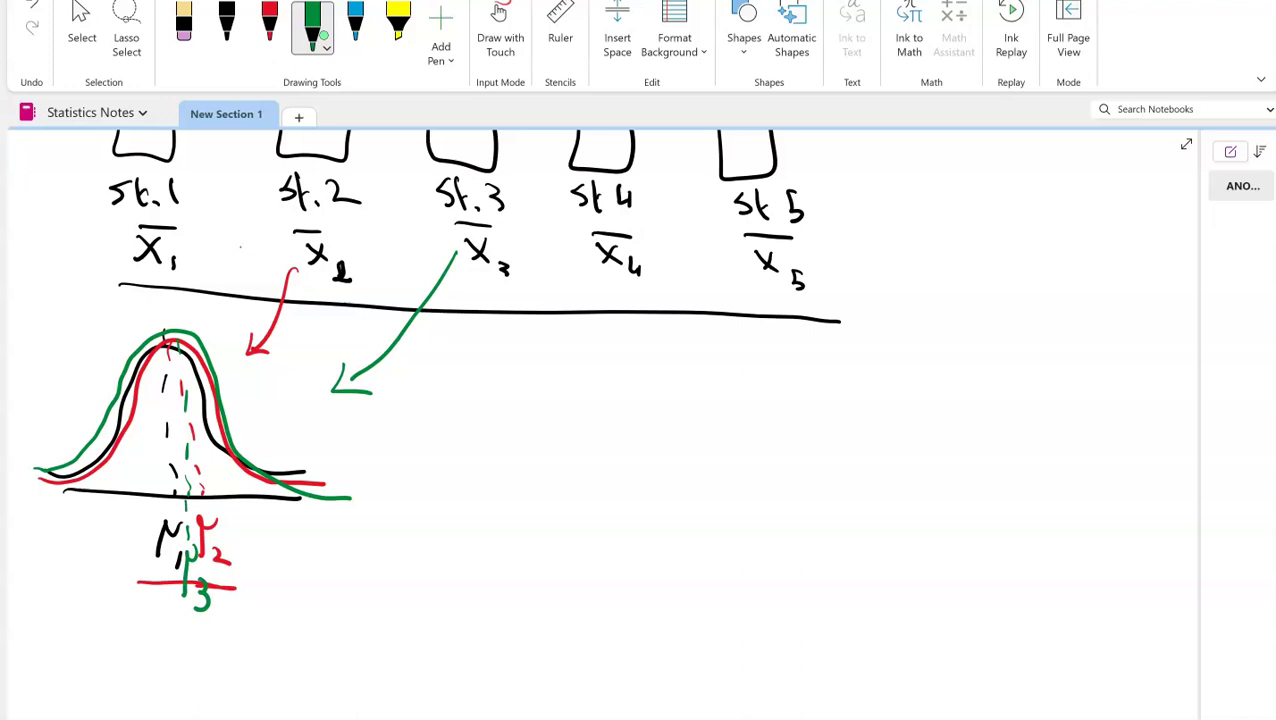
{"action": "left_click_drag", "start_coordinate": [29, 521], "coordinate": [82, 520]}
{"action": "left_click_drag", "start_coordinate": [292, 526], "coordinate": [347, 531]}
Step: Draw a separate black bell curve with centre line labelled μ1, followed by a red one labelled μ2 to its right
{"action": "left_click", "coordinate": [226, 25]}
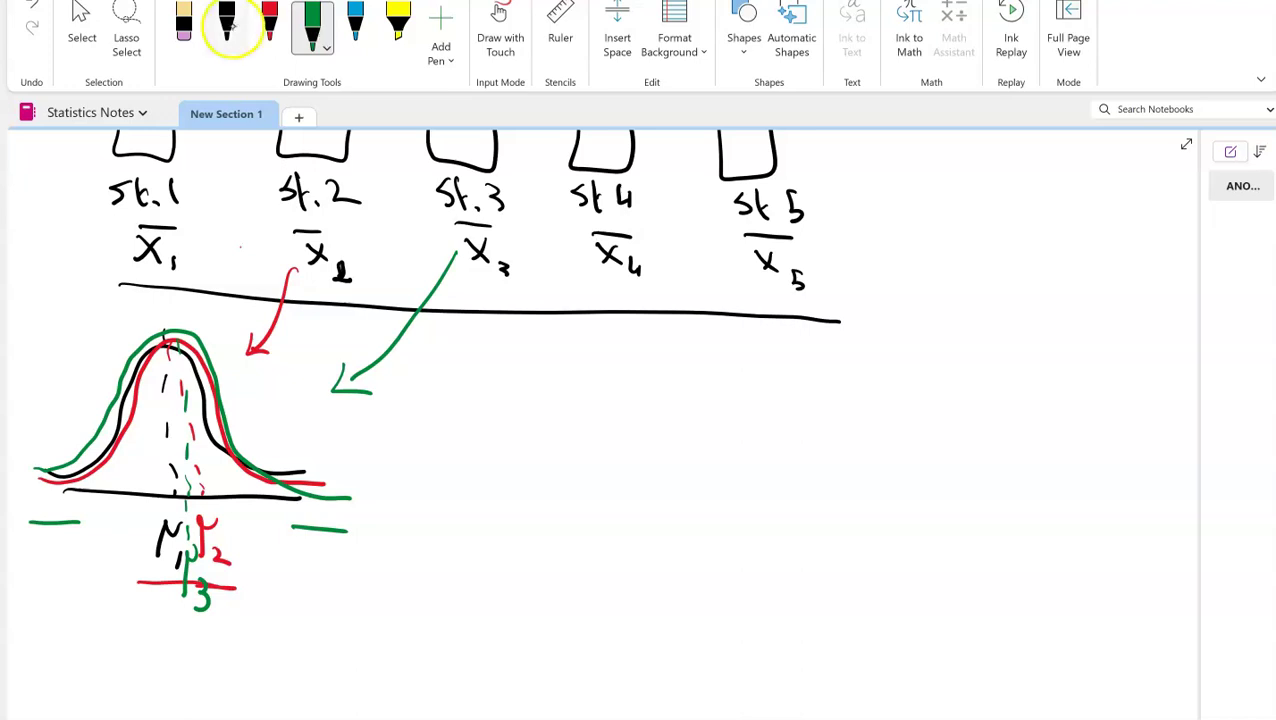
{"action": "left_click_drag", "start_coordinate": [478, 492], "coordinate": [747, 496]}
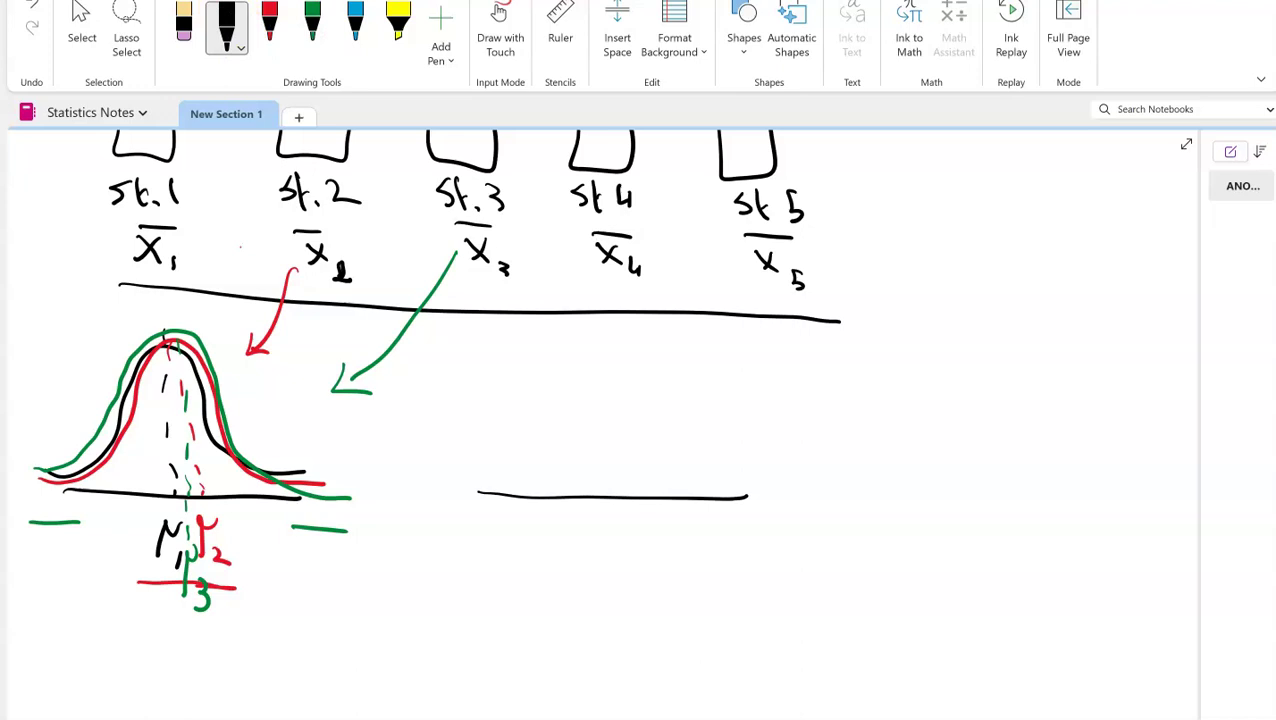
{"action": "mouse_move", "coordinate": [470, 482]}
{"action": "left_mouse_down"}
{"action": "mouse_move", "coordinate": [534, 460]}
{"action": "mouse_move", "coordinate": [746, 490]}
{"action": "left_mouse_up"}
{"action": "left_click_drag", "start_coordinate": [607, 338], "coordinate": [608, 497]}
{"action": "mouse_move", "coordinate": [596, 556]}
{"action": "left_mouse_down"}
{"action": "mouse_move", "coordinate": [608, 522]}
{"action": "mouse_move", "coordinate": [617, 561]}
{"action": "left_mouse_up"}
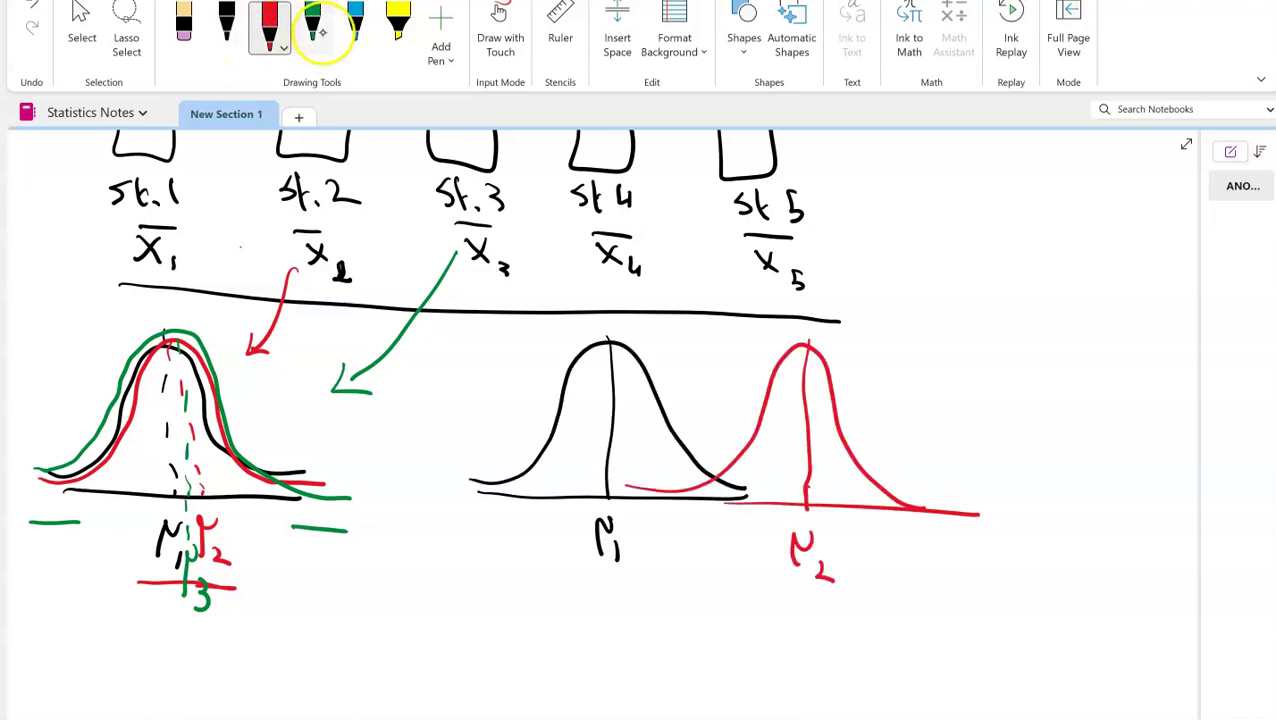
Step: Draw a green bell curve on its own baseline right of the red one, with a centre line labelled μ3
{"action": "left_click", "coordinate": [312, 28]}
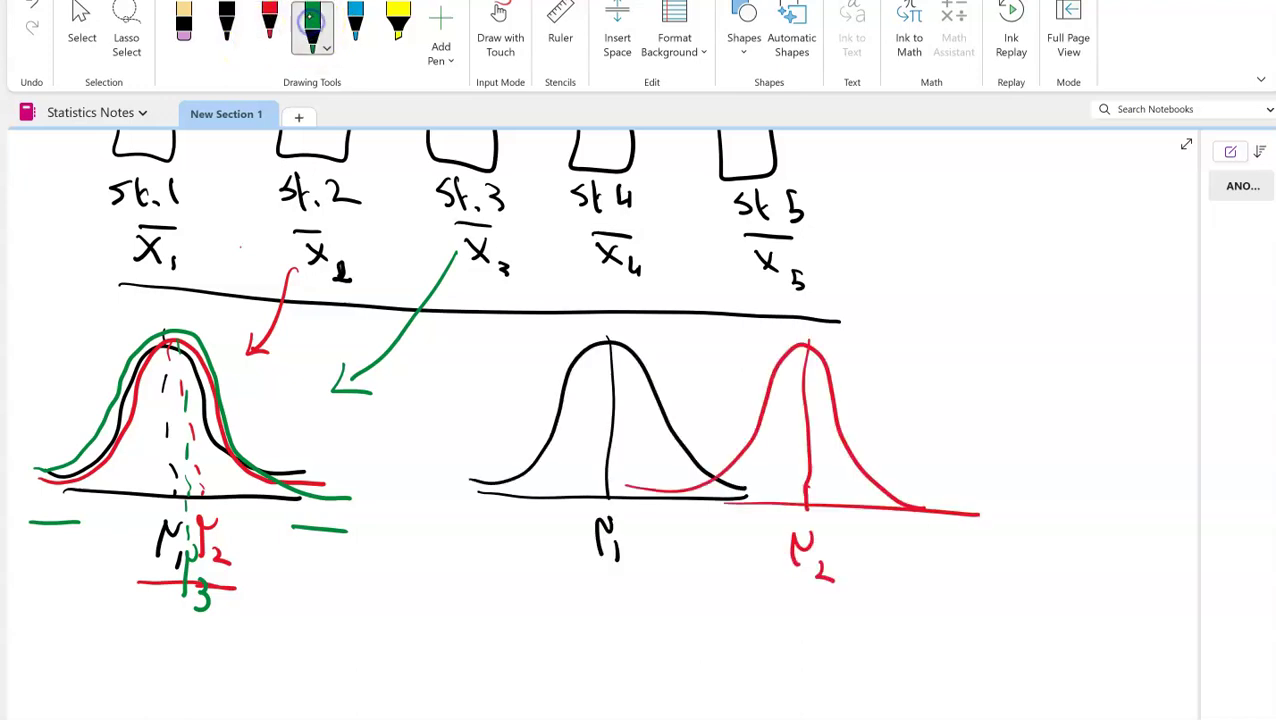
{"action": "mouse_move", "coordinate": [838, 503]}
{"action": "left_mouse_down"}
{"action": "mouse_move", "coordinate": [1076, 370]}
{"action": "mouse_move", "coordinate": [1164, 505]}
{"action": "left_mouse_up"}
{"action": "left_click_drag", "start_coordinate": [972, 517], "coordinate": [1168, 532]}
{"action": "left_click_drag", "start_coordinate": [1036, 315], "coordinate": [1040, 508]}
{"action": "left_click_drag", "start_coordinate": [1029, 578], "coordinate": [1044, 542]}
{"action": "left_click_drag", "start_coordinate": [1048, 566], "coordinate": [1047, 588]}
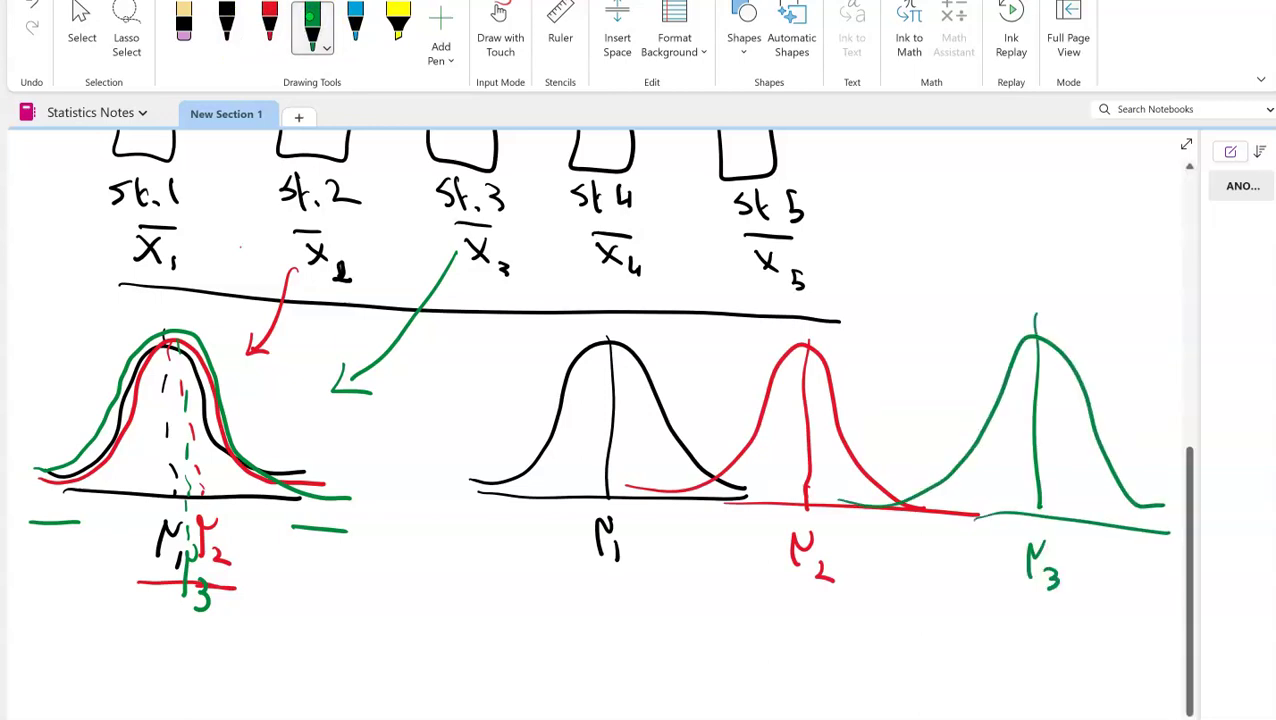
Step: Double-underline the labels μ1, μ2 and μ3 of the three separated bell curves in green
{"action": "left_click_drag", "start_coordinate": [578, 575], "coordinate": [636, 573]}
{"action": "left_click_drag", "start_coordinate": [776, 598], "coordinate": [826, 600]}
{"action": "left_click_drag", "start_coordinate": [1018, 607], "coordinate": [1080, 621]}
{"action": "left_click_drag", "start_coordinate": [572, 568], "coordinate": [634, 566]}
{"action": "left_click_drag", "start_coordinate": [776, 603], "coordinate": [836, 606]}
{"action": "left_click_drag", "start_coordinate": [1016, 613], "coordinate": [1080, 630]}
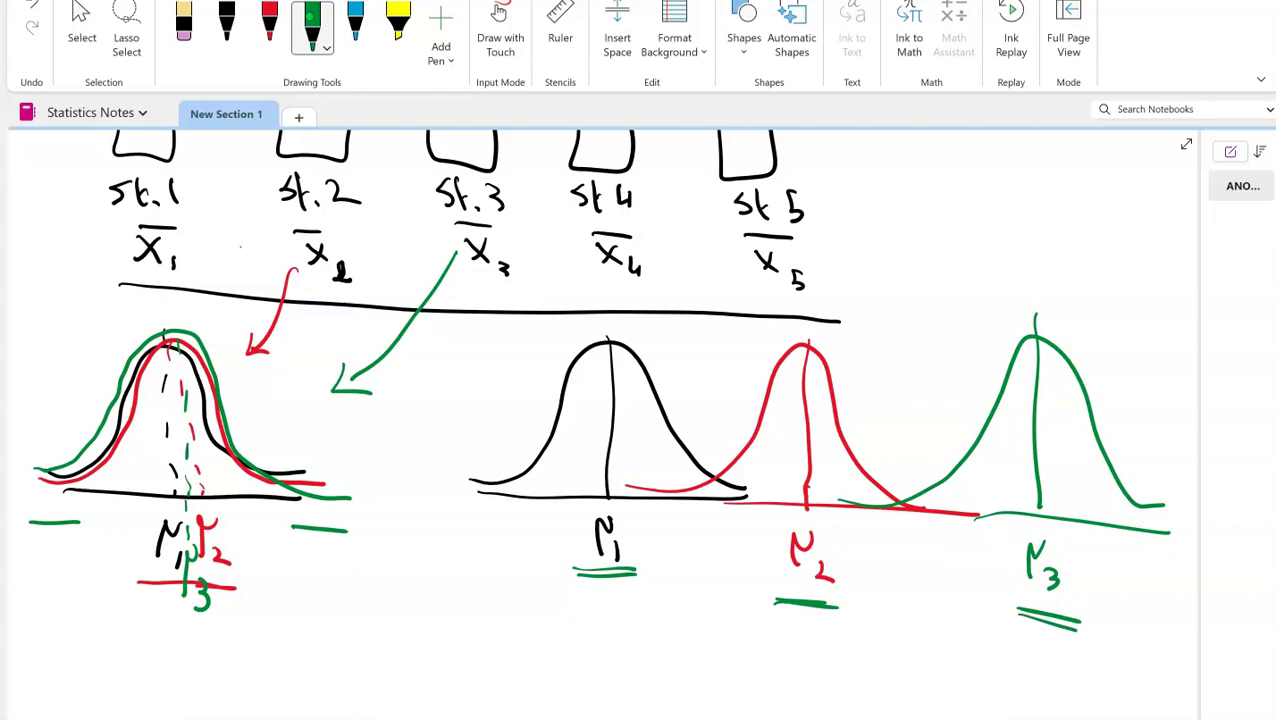
Step: Mark the multi-mean H0 with a green arrow in front and underline its equality from μ1 to μk
{"action": "scroll", "coordinate": [604, 424], "scroll_direction": "up", "scroll_amount": 3}
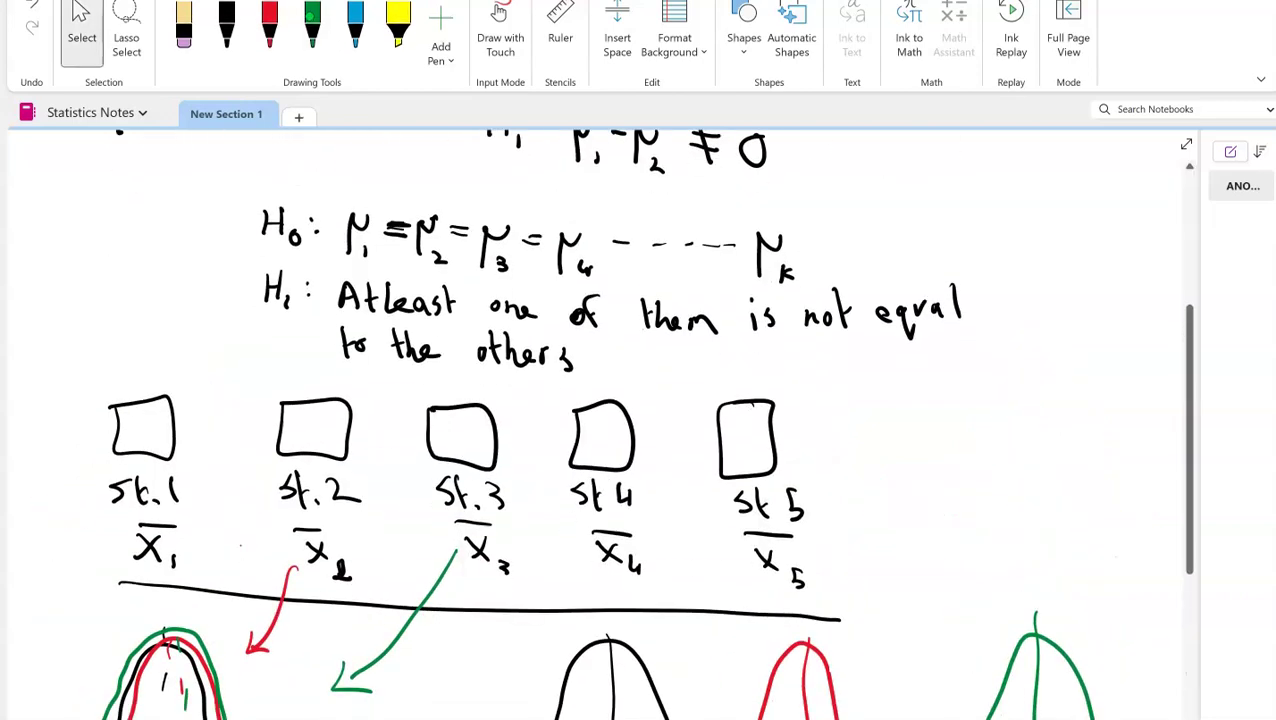
{"action": "left_click", "coordinate": [404, 566]}
{"action": "left_click_drag", "start_coordinate": [198, 170], "coordinate": [229, 169]}
{"action": "left_click_drag", "start_coordinate": [217, 161], "coordinate": [215, 175]}
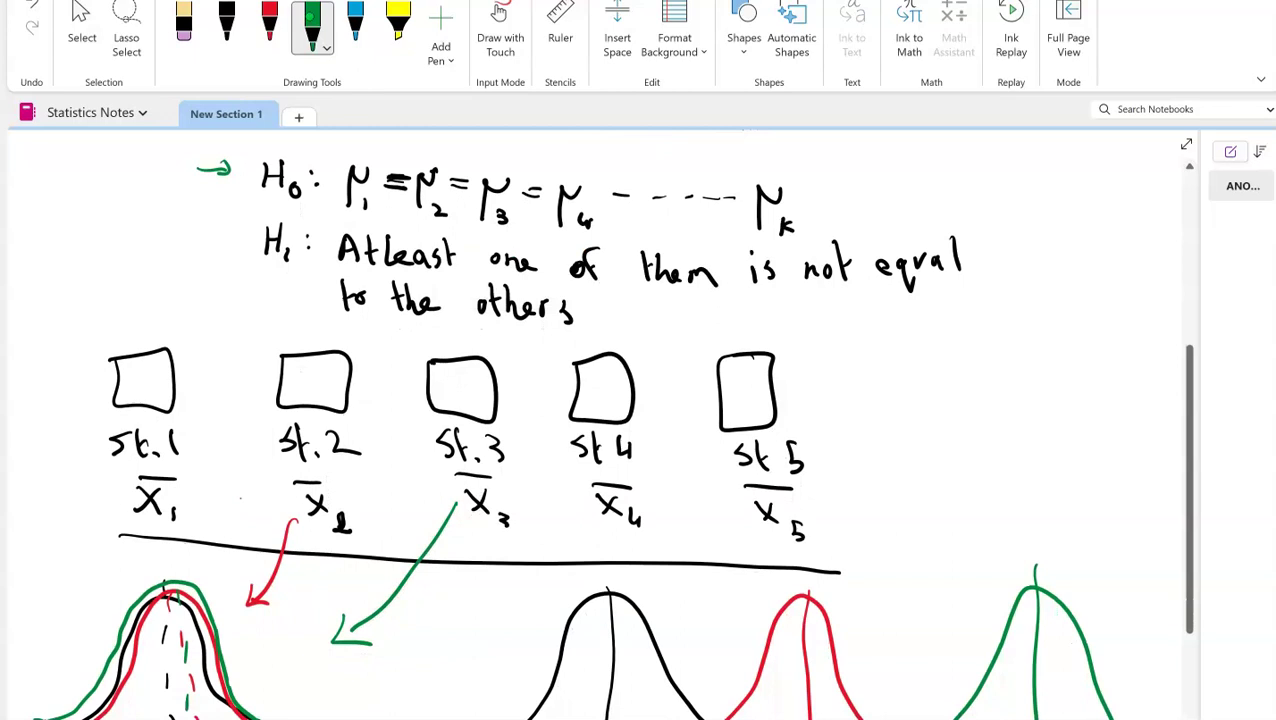
{"action": "left_click_drag", "start_coordinate": [326, 215], "coordinate": [781, 244]}
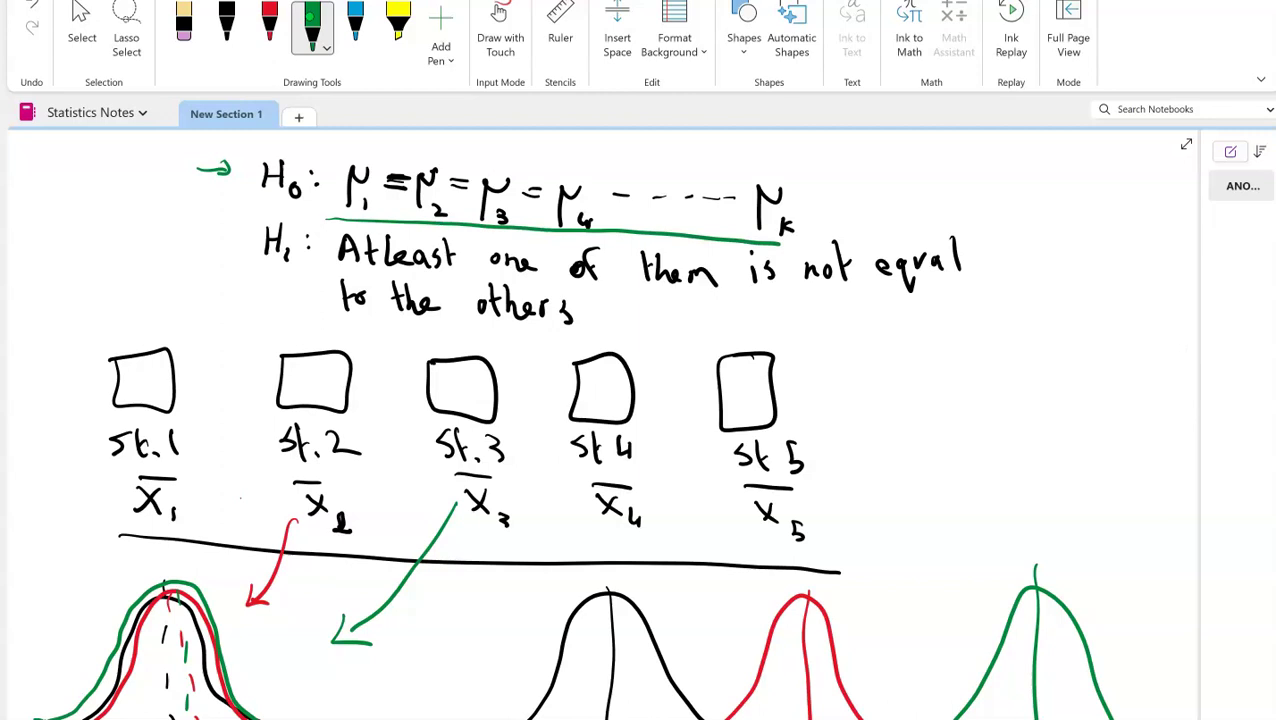
Step: Draw a green box around x̄4, underline x̄1 to x̄3 and x̄5, and retrace the box around x̄4
{"action": "mouse_move", "coordinate": [572, 469]}
{"action": "left_mouse_down"}
{"action": "mouse_move", "coordinate": [574, 492]}
{"action": "mouse_move", "coordinate": [664, 498]}
{"action": "mouse_move", "coordinate": [548, 472]}
{"action": "left_mouse_up"}
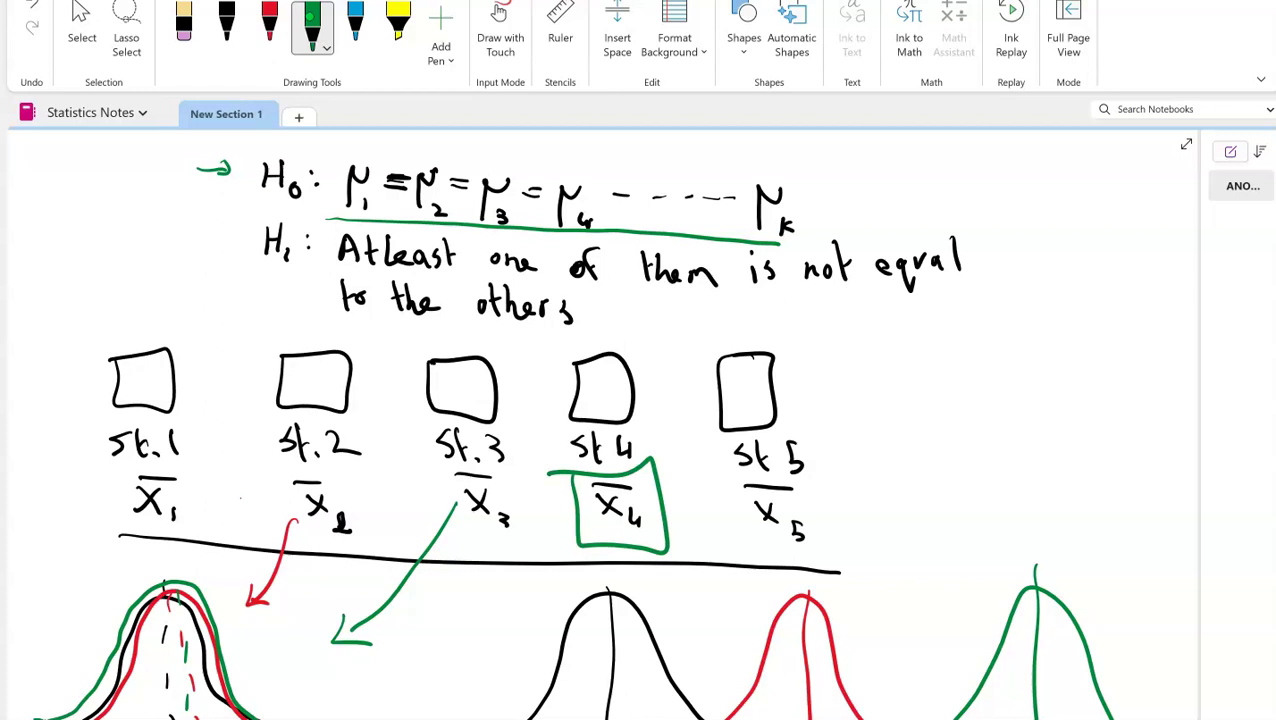
{"action": "left_click_drag", "start_coordinate": [141, 528], "coordinate": [474, 546]}
{"action": "left_click_drag", "start_coordinate": [746, 536], "coordinate": [840, 554]}
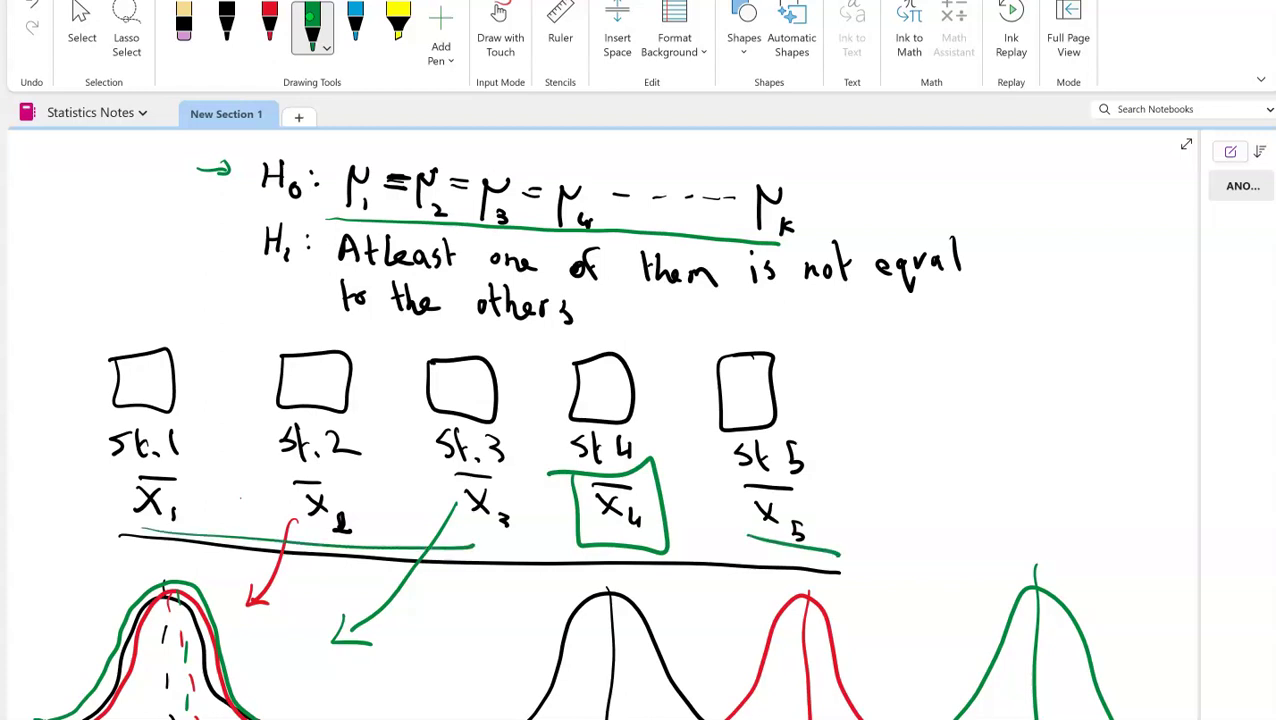
{"action": "mouse_move", "coordinate": [566, 470]}
{"action": "left_mouse_down"}
{"action": "mouse_move", "coordinate": [650, 550]}
{"action": "mouse_move", "coordinate": [576, 460]}
{"action": "left_mouse_up"}
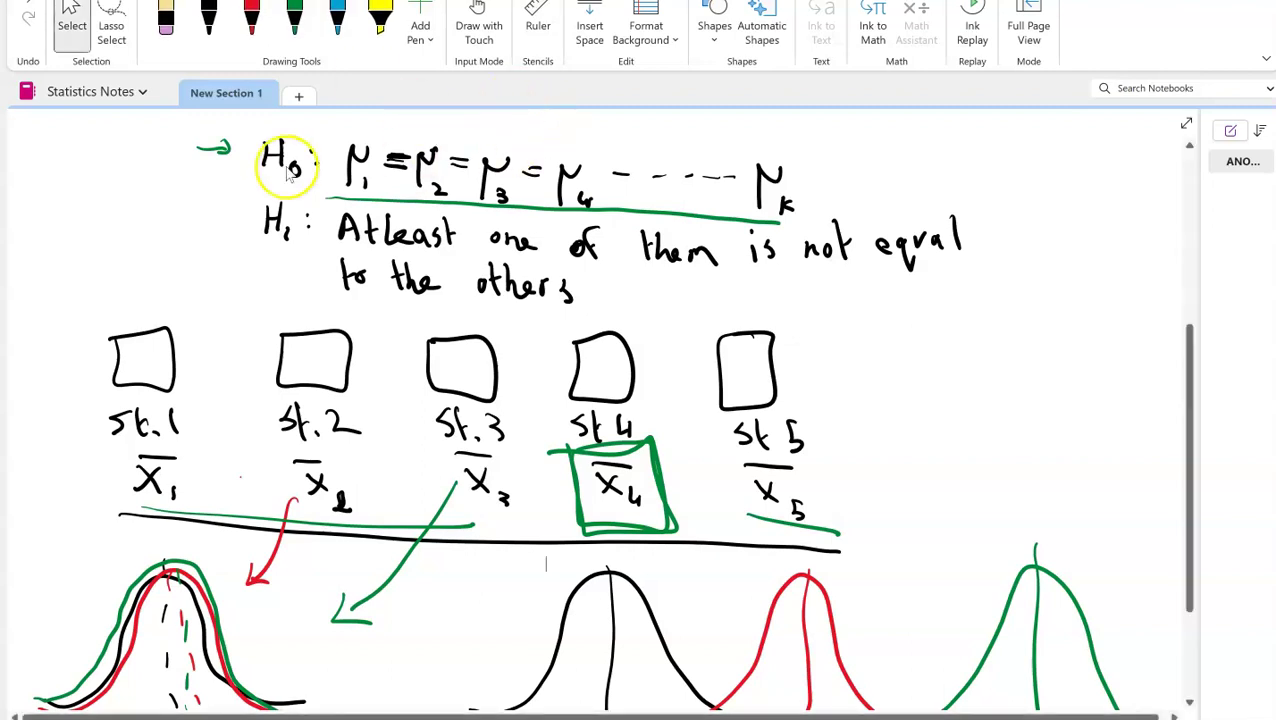
Step: Switch to the Excel workbook and highlight the sales figures of stores 1 to 4 one column at a time
{"action": "key", "text": "alt+Tab"}
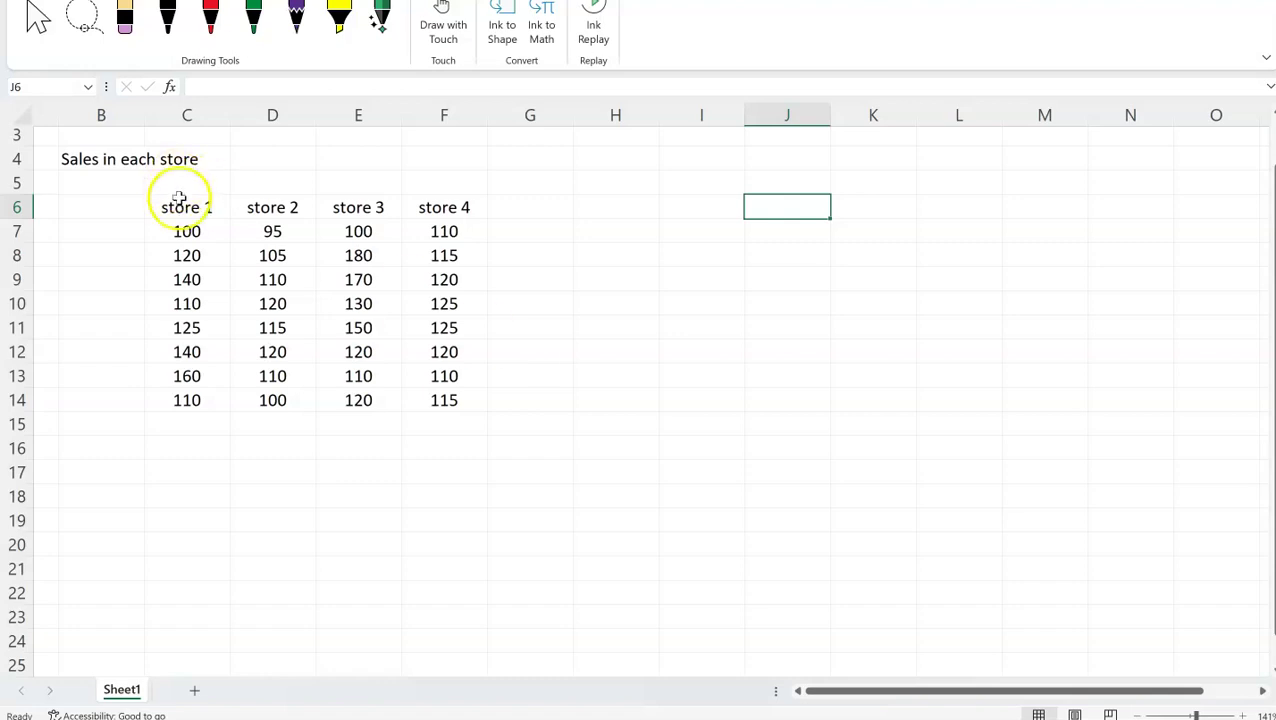
{"action": "left_click", "coordinate": [184, 228]}
{"action": "left_click_drag", "start_coordinate": [205, 230], "coordinate": [200, 401]}
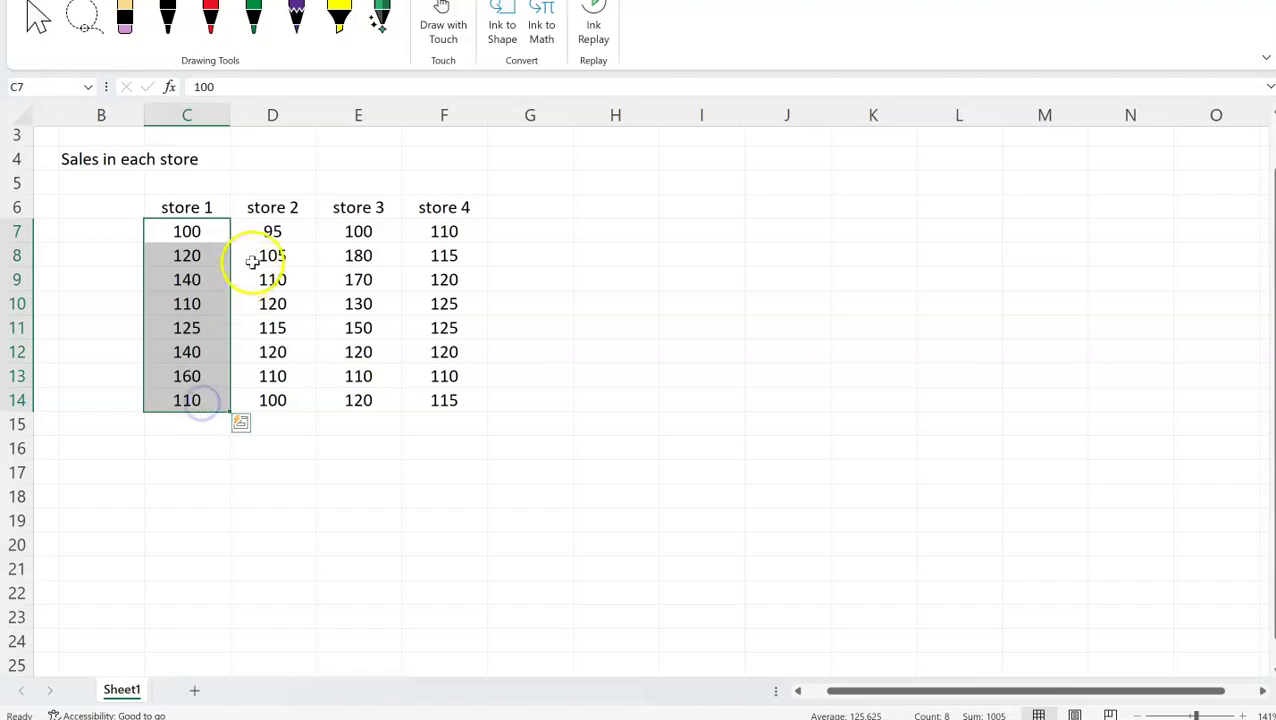
{"action": "left_click_drag", "start_coordinate": [273, 231], "coordinate": [283, 401]}
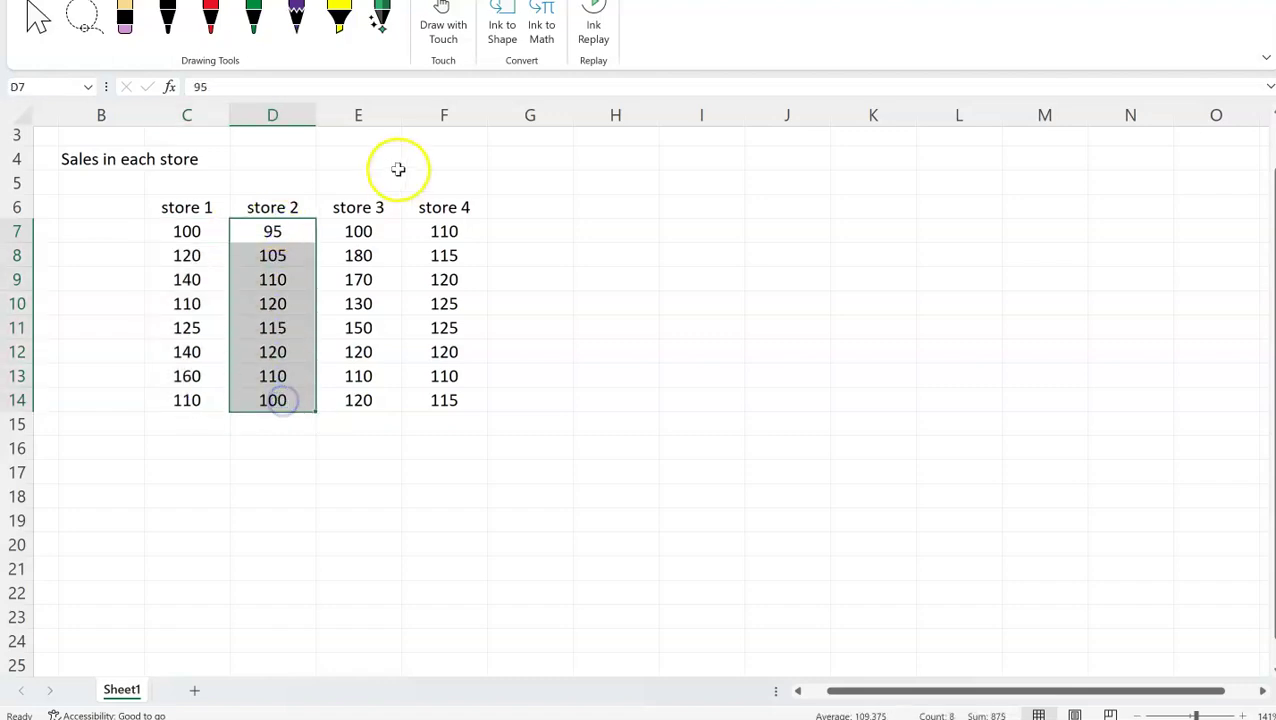
{"action": "left_click_drag", "start_coordinate": [373, 228], "coordinate": [369, 399]}
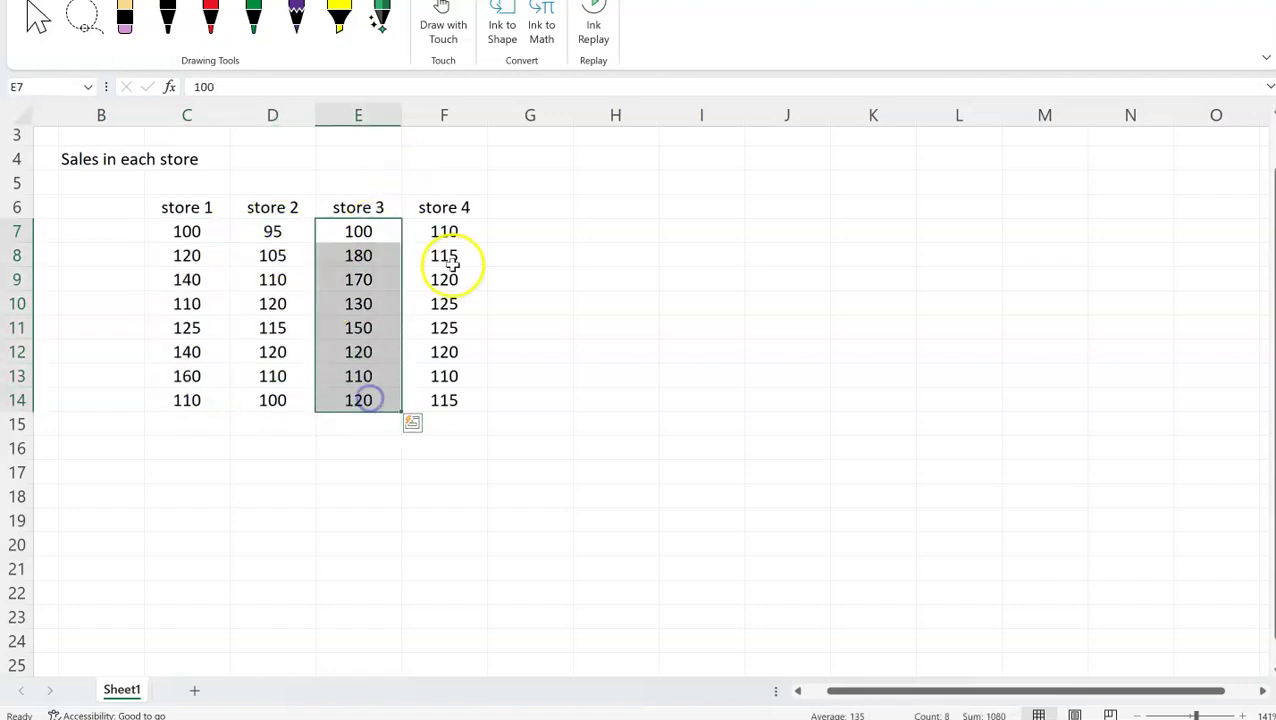
{"action": "left_click_drag", "start_coordinate": [455, 232], "coordinate": [444, 402]}
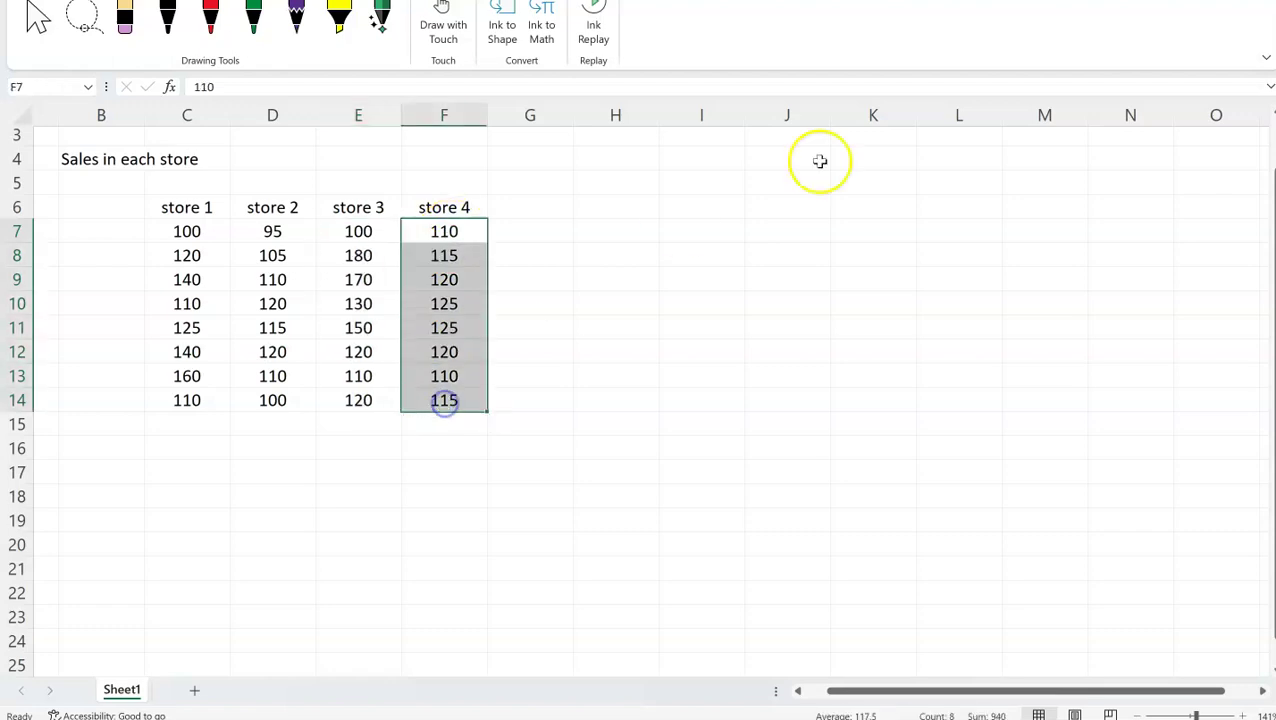
Step: Enter the label "Null" in I6 and the hypothesis "The population means are equal" in J6
{"action": "left_click", "coordinate": [704, 200]}
{"action": "type", "text": "Null"}
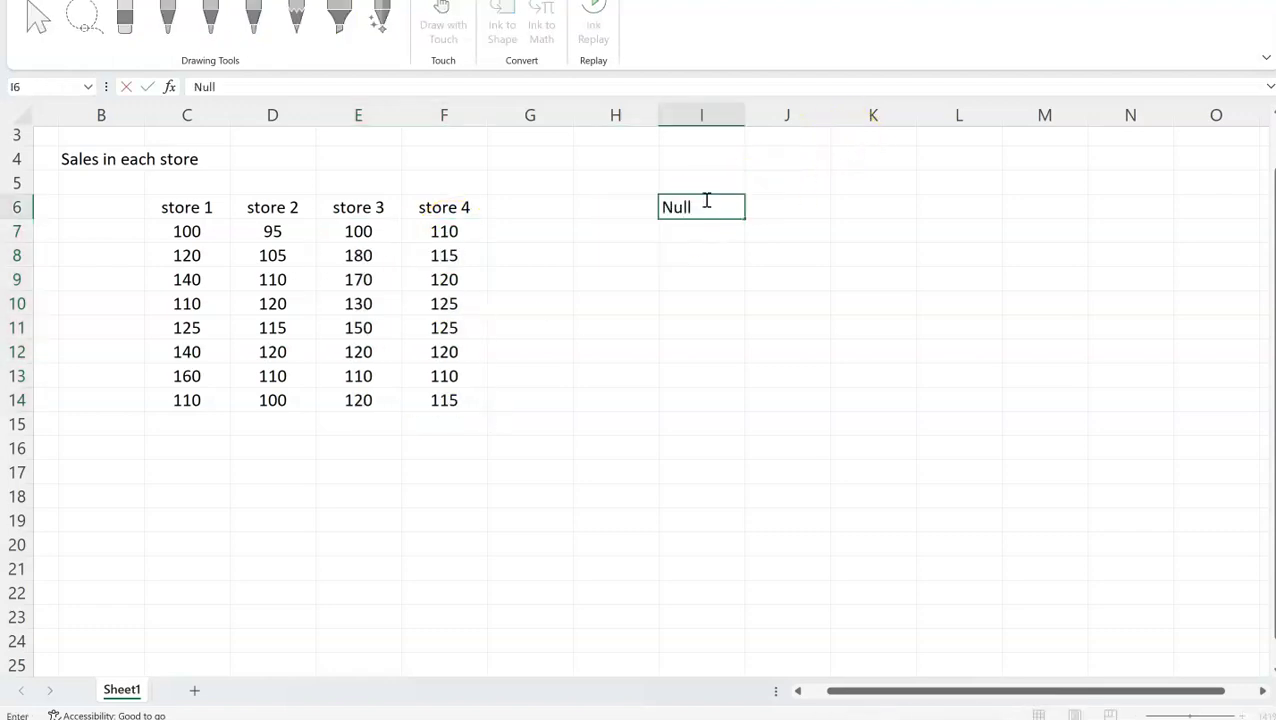
{"action": "key", "text": "Tab"}
{"action": "type", "text": "The "}
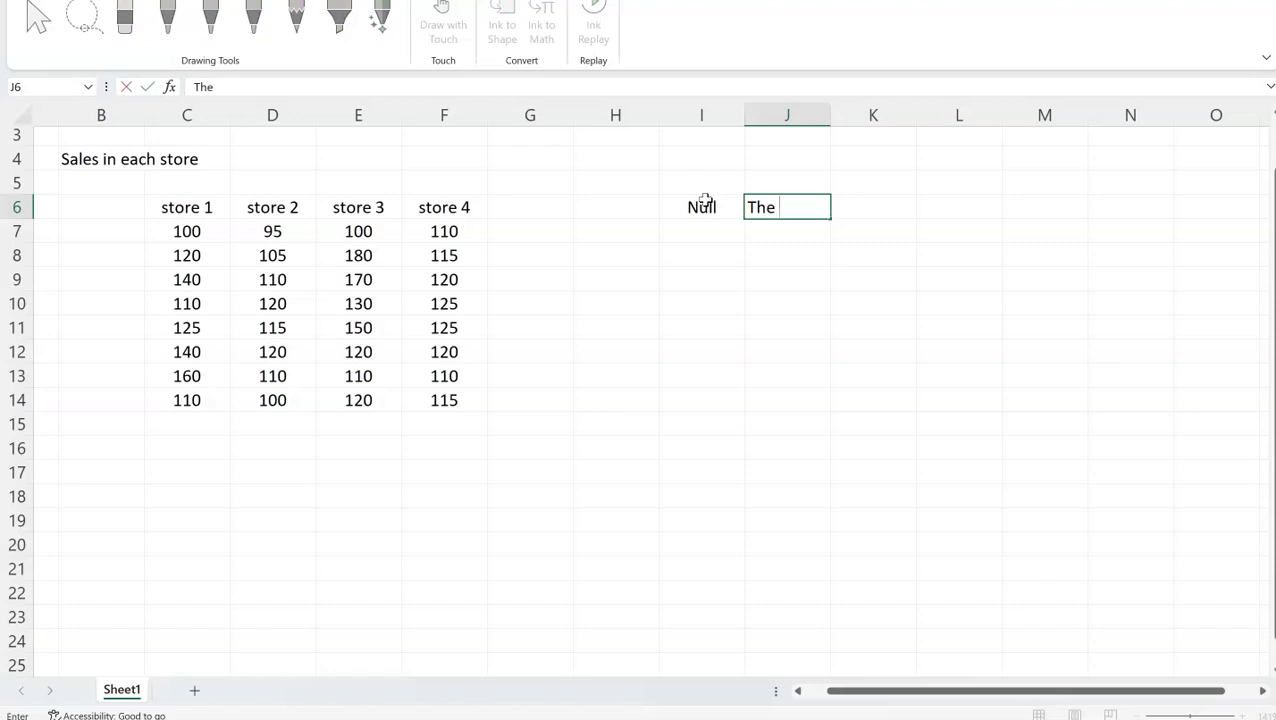
{"action": "type", "text": "population means are equ"}
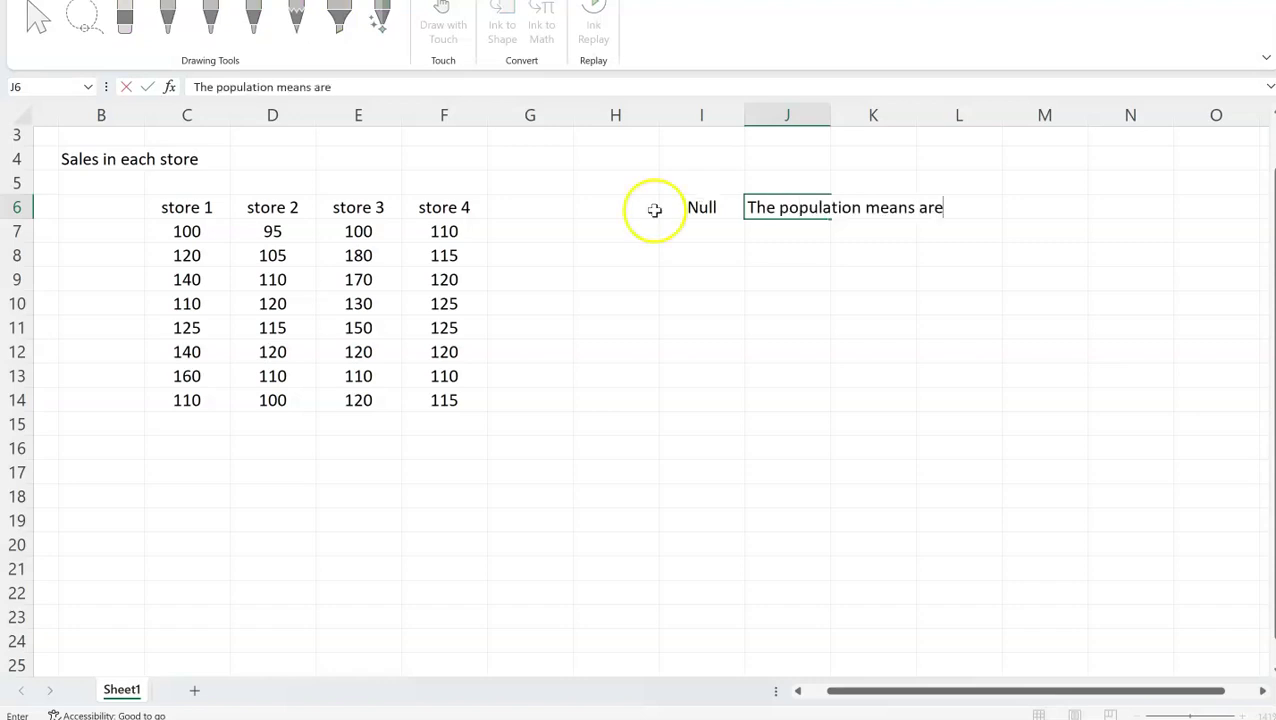
{"action": "type", "text": "al"}
{"action": "key", "text": "Return"}
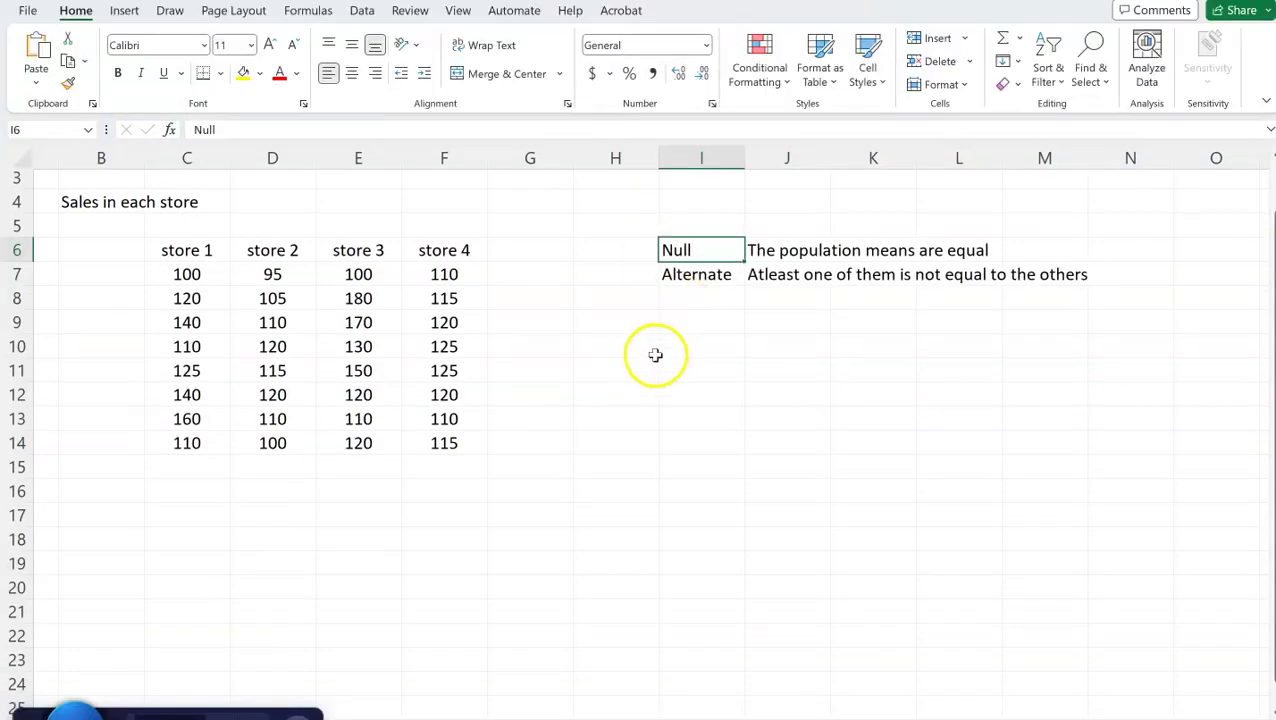
Step: Move the Null and Alternate hypothesis rows from I6 up to start at I2
{"action": "left_click", "coordinate": [655, 355]}
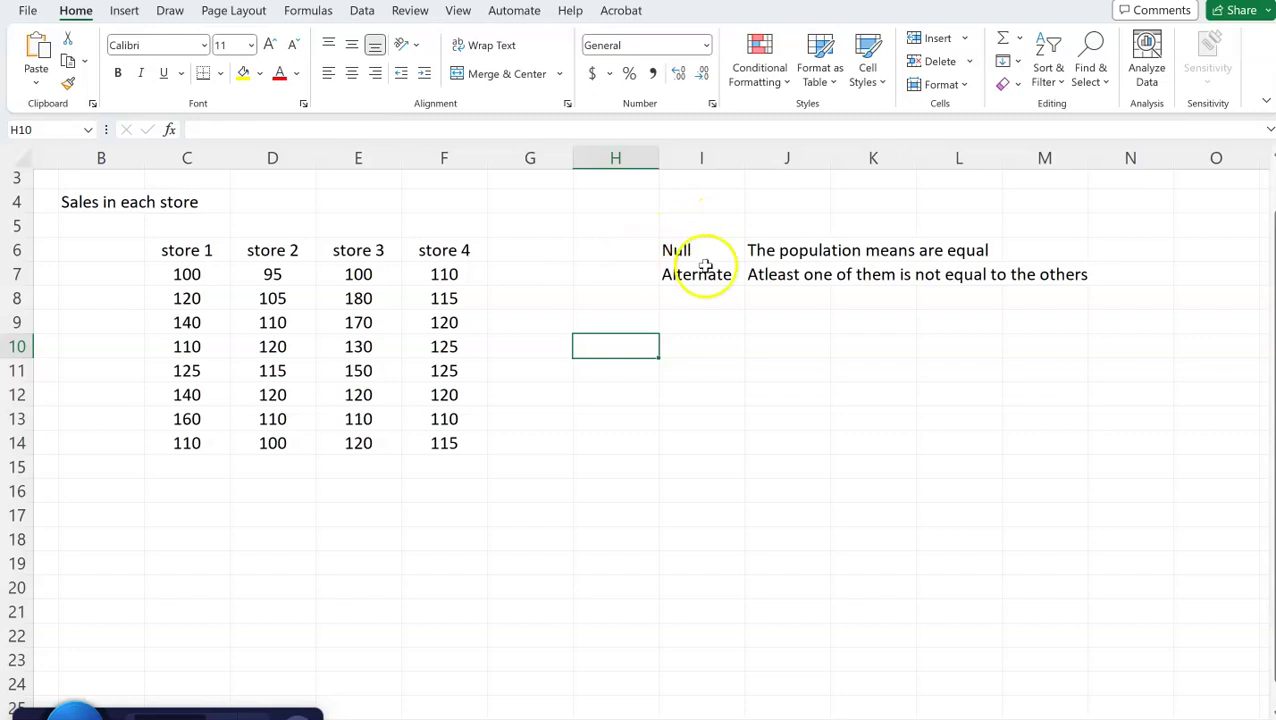
{"action": "scroll", "coordinate": [624, 364], "scroll_direction": "up", "scroll_amount": 1}
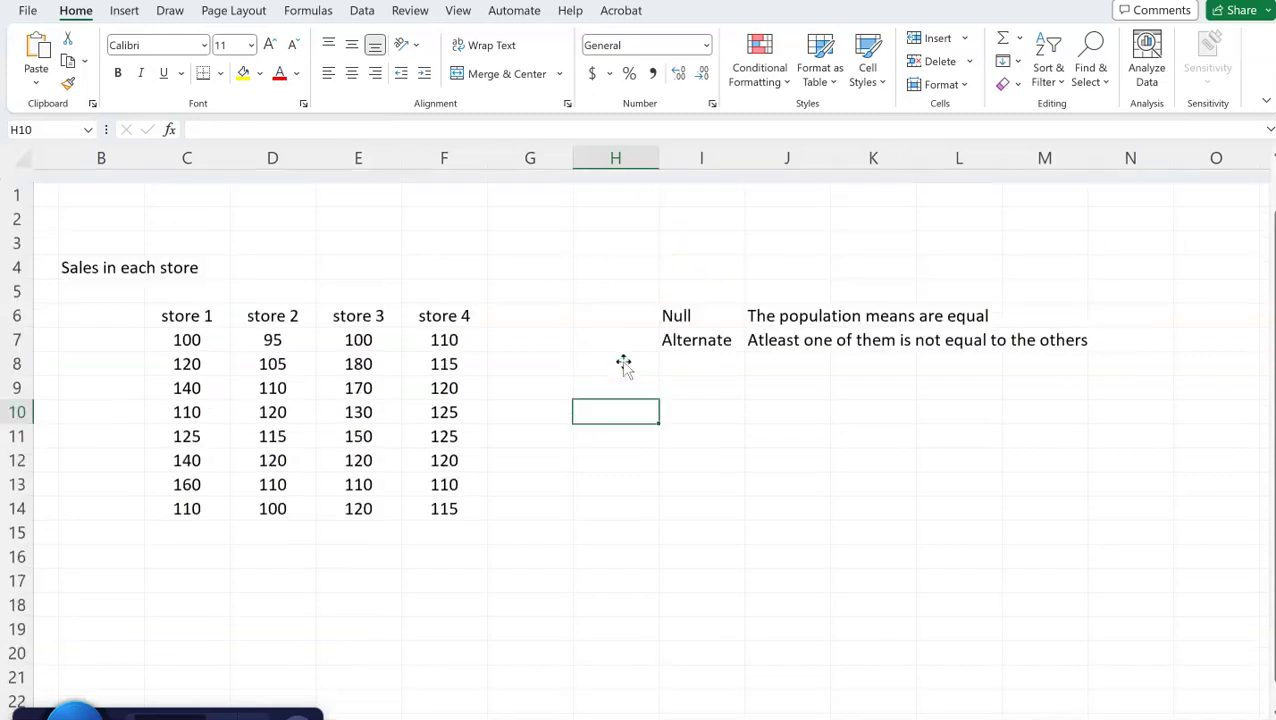
{"action": "left_click", "coordinate": [676, 305]}
{"action": "key", "text": "shift+Down"}
{"action": "key", "text": "shift+Right"}
{"action": "key", "text": "shift+Right"}
{"action": "key", "text": "shift+Right"}
{"action": "key", "text": "shift+Right"}
{"action": "key", "text": "ctrl+c"}
{"action": "key", "text": "Up"}
{"action": "key", "text": "Up"}
{"action": "key", "text": "Up"}
{"action": "key", "text": "Up"}
{"action": "key", "text": "ctrl+v"}
{"action": "key", "text": "Down"}
{"action": "key", "text": "Down"}
{"action": "key", "text": "Down"}
{"action": "key", "text": "Down"}
{"action": "key", "text": "Down"}
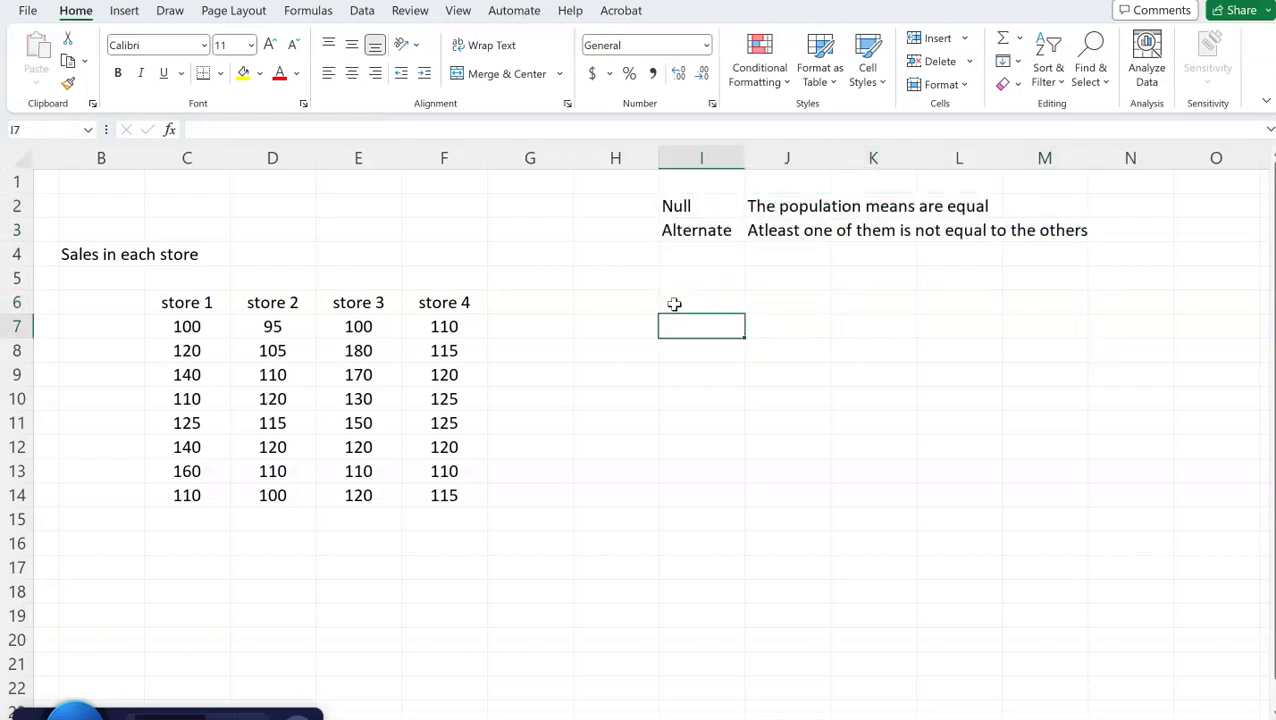
Step: Label B16 "Mean" and compute each store's average across C16:F16, starting with =AVERAGE(C7:C14) in C16
{"action": "scroll", "coordinate": [362, 414], "scroll_direction": "down", "scroll_amount": 2}
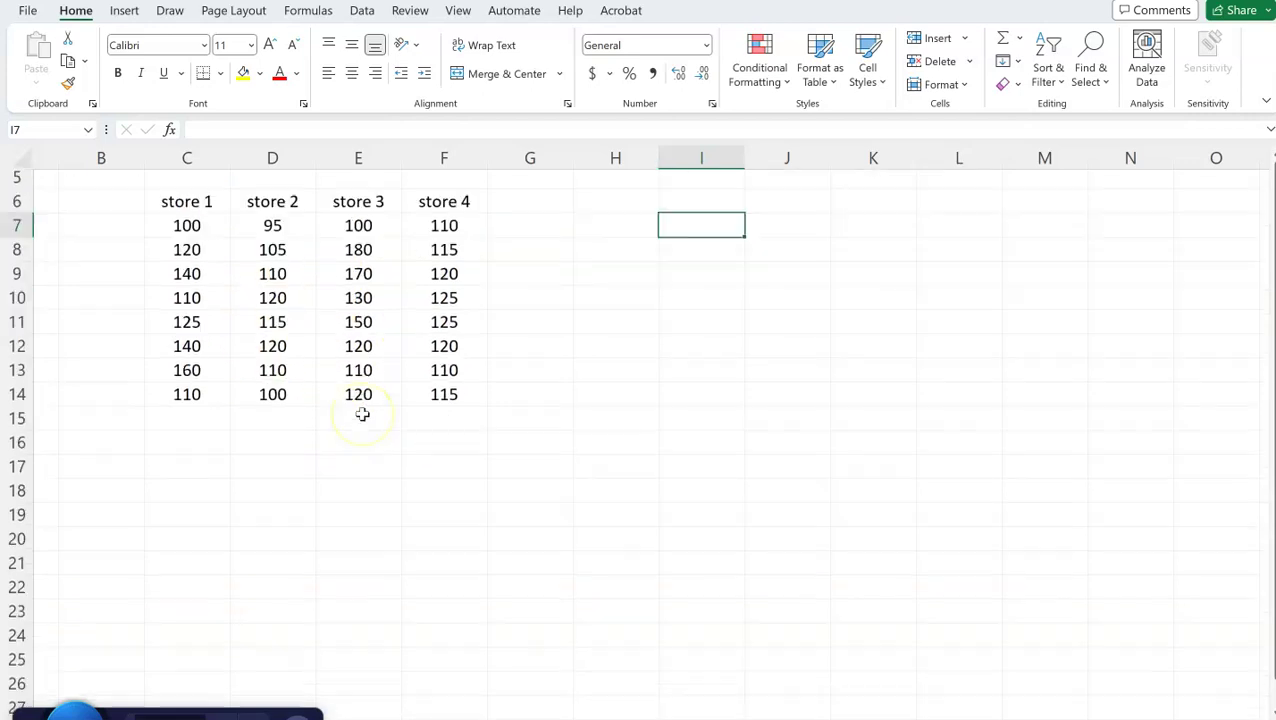
{"action": "left_click", "coordinate": [84, 446]}
{"action": "type", "text": "Mean"}
{"action": "key", "text": "Tab"}
{"action": "type", "text": "="}
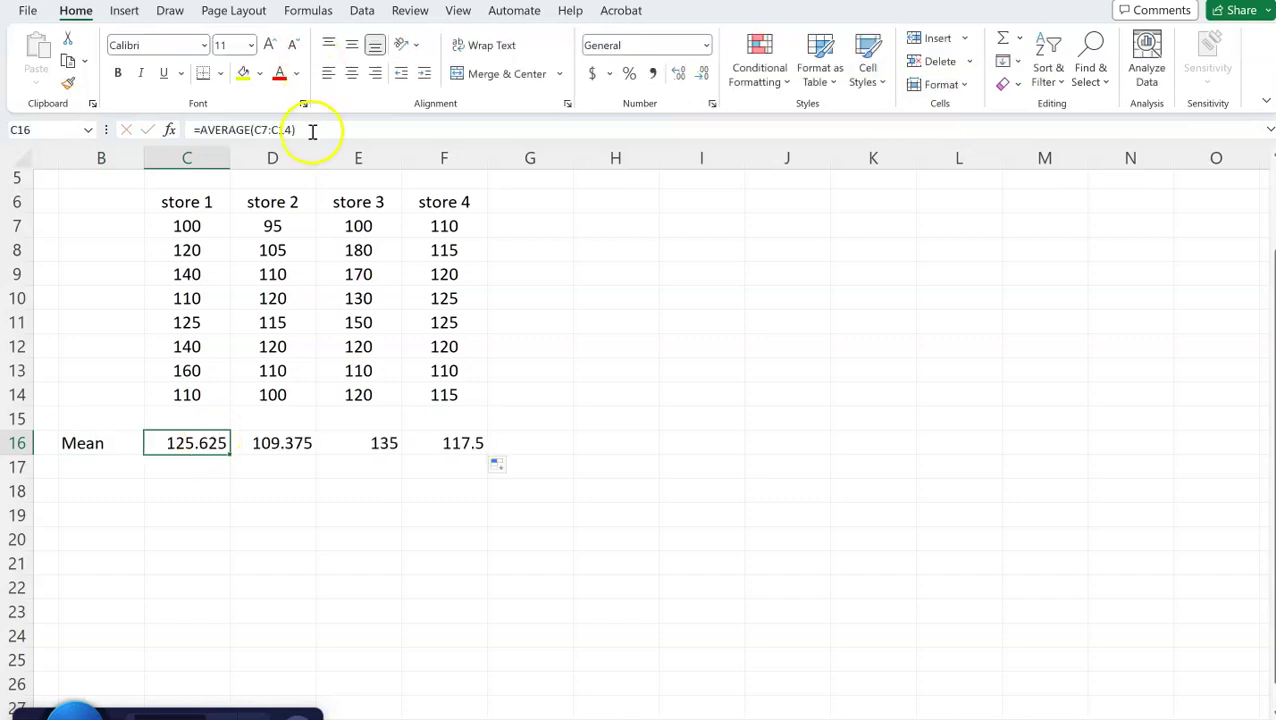
Step: Show the formula =AVERAGE(C7:C14) as text in C17 and check the mean formulas of stores 2 and 3
{"action": "left_click", "coordinate": [312, 131]}
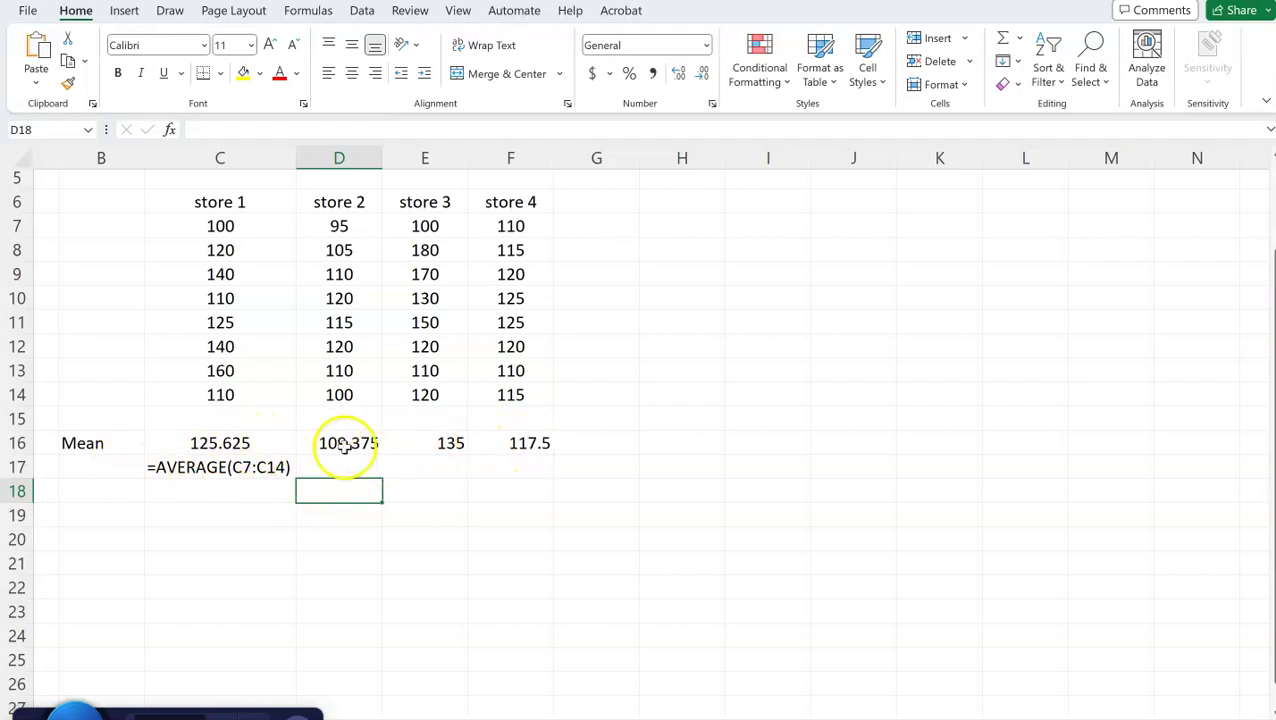
{"action": "left_click", "coordinate": [340, 445]}
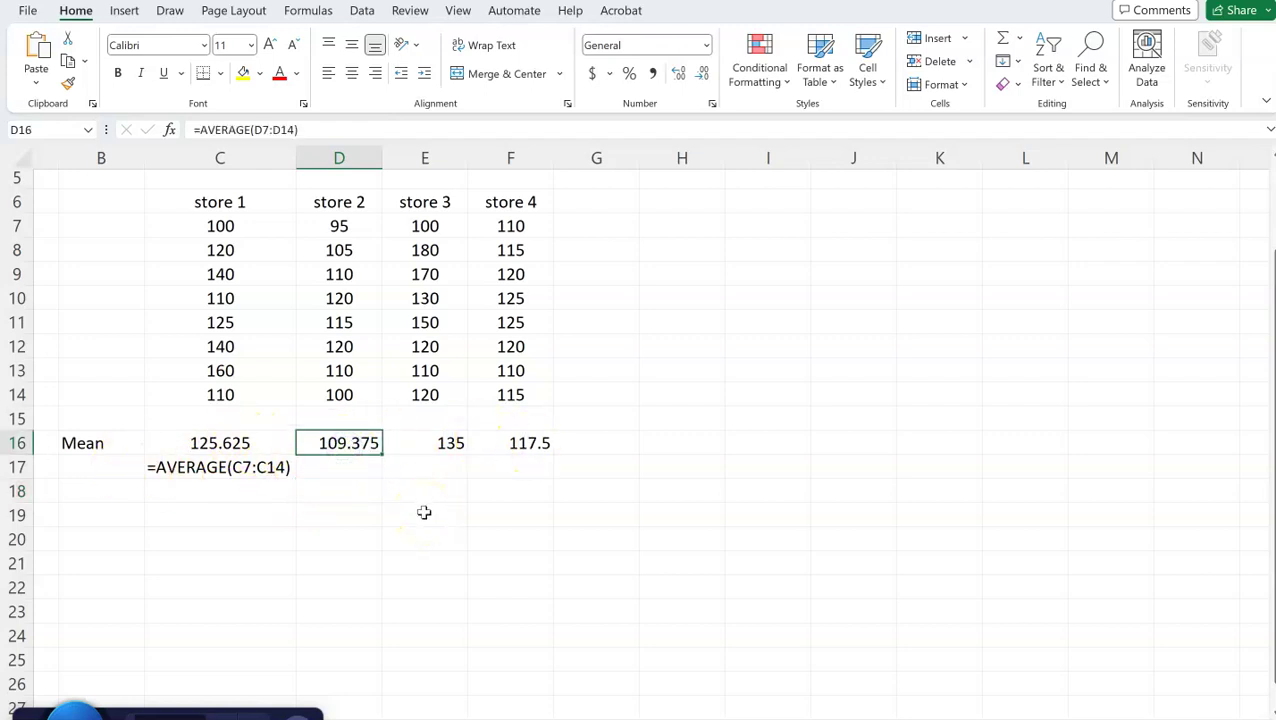
{"action": "left_click", "coordinate": [441, 447]}
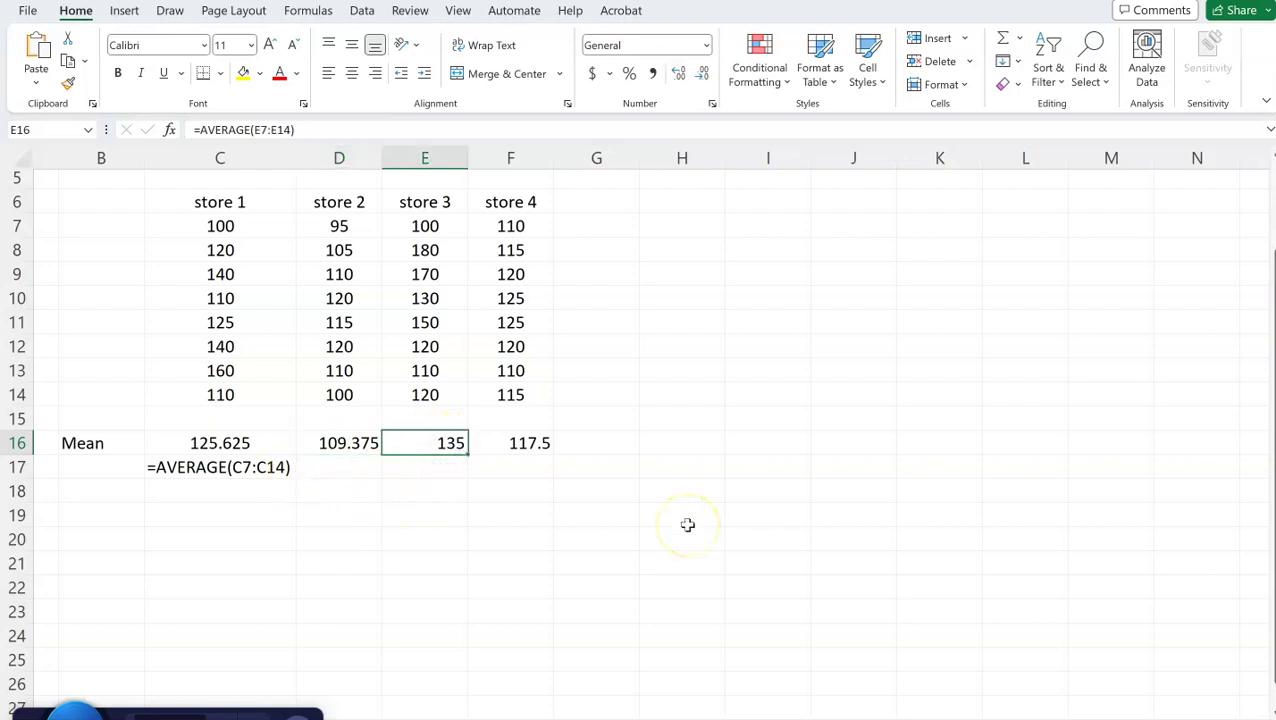
{"action": "scroll", "coordinate": [250, 330], "scroll_direction": "up", "scroll_amount": 1}
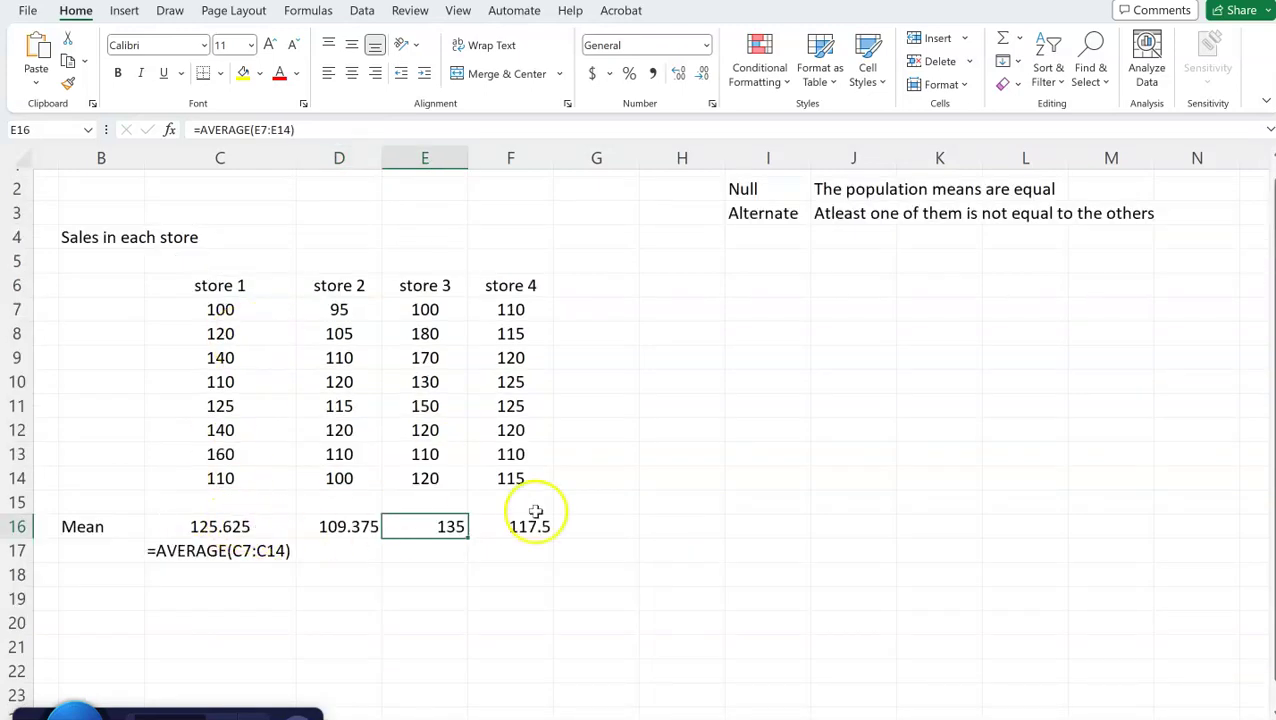
Step: Label H16 "Grand Mean", calculate =AVERAGE(C7:F14) in I16 and show that formula as text in J16
{"action": "left_click", "coordinate": [681, 535]}
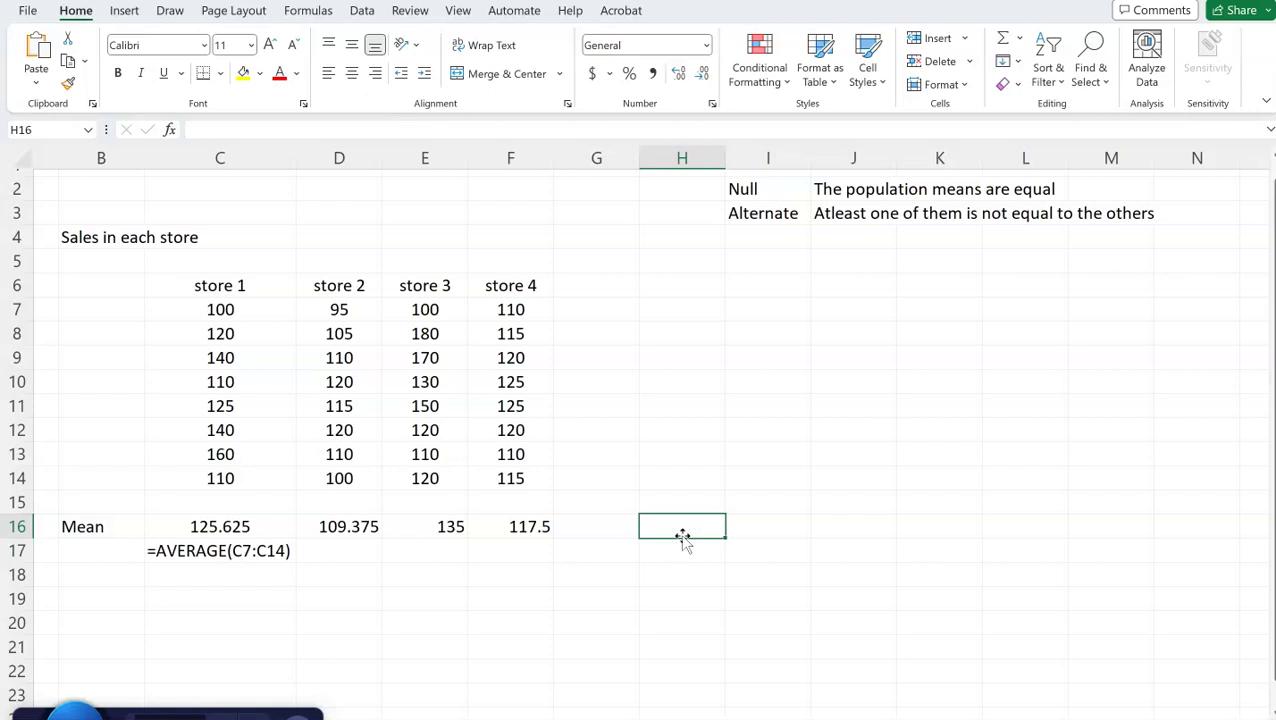
{"action": "key", "text": "Home"}
{"action": "key", "text": "Right"}
{"action": "key", "text": "Right"}
{"action": "key", "text": "Right"}
{"action": "key", "text": "Right"}
{"action": "key", "text": "Right"}
{"action": "key", "text": "Right"}
{"action": "key", "text": "Right"}
{"action": "key", "text": "Right"}
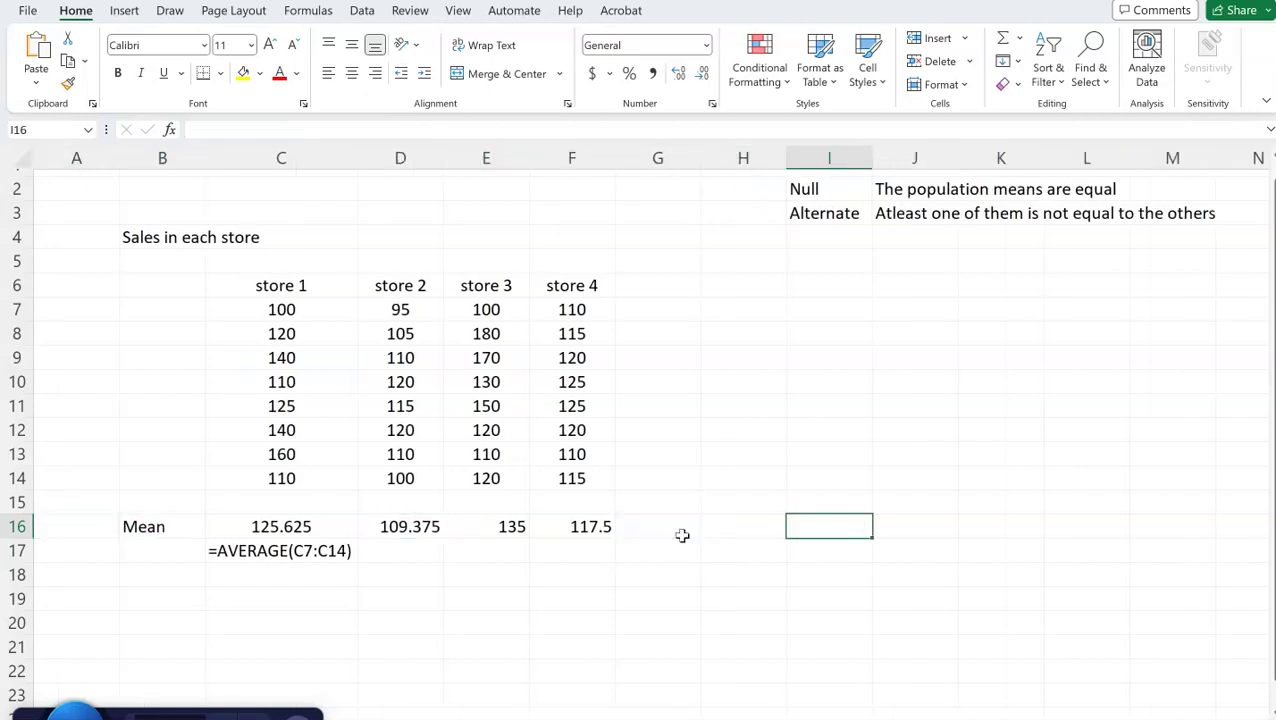
{"action": "key", "text": "Left"}
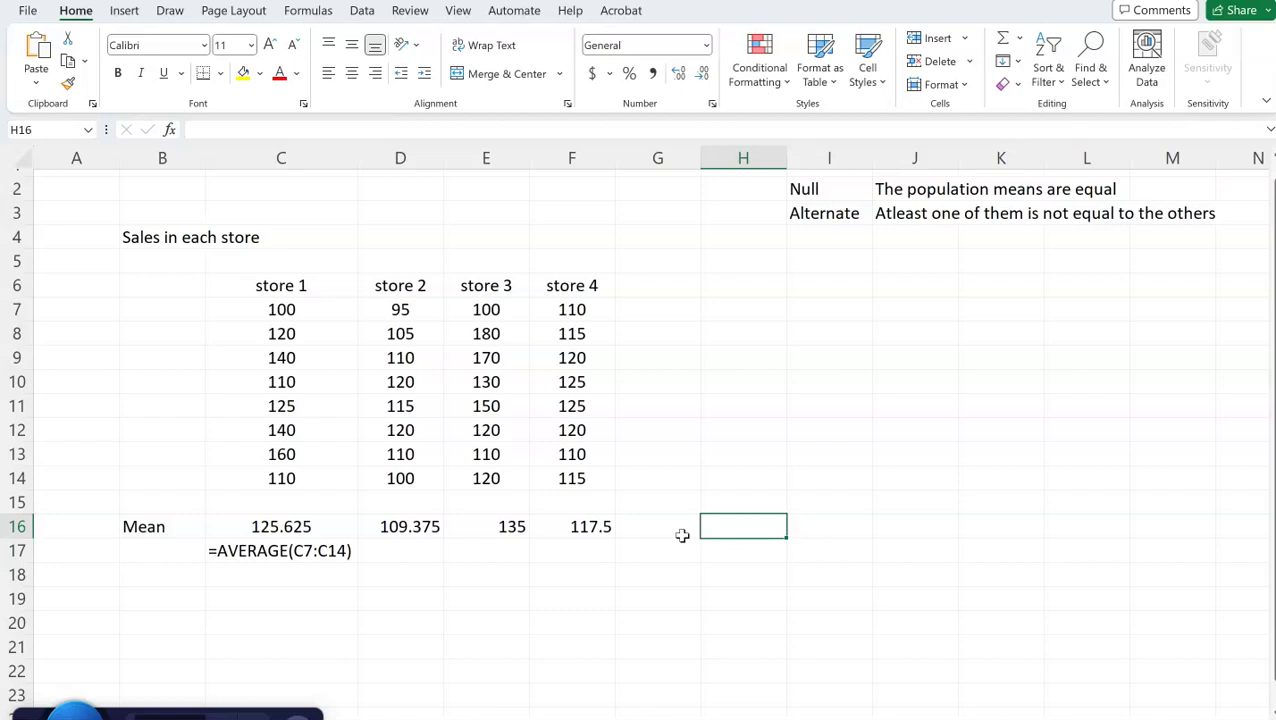
{"action": "type", "text": "Grand Mean"}
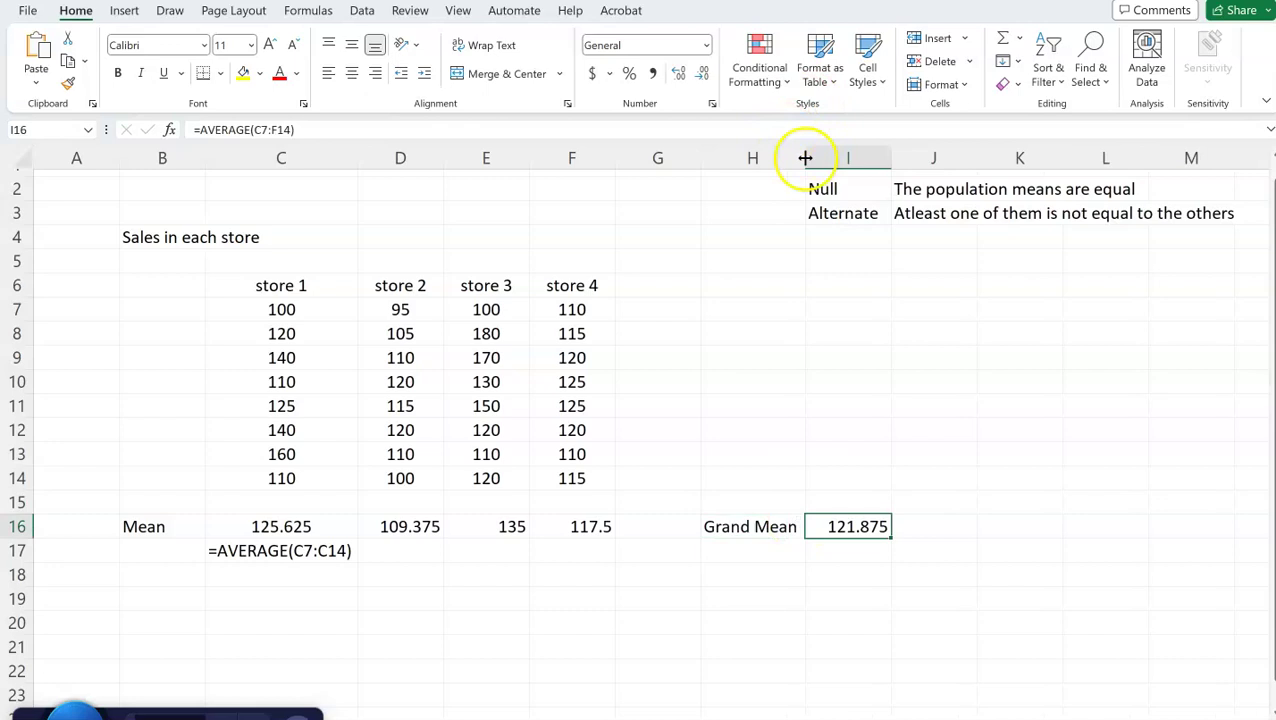
{"action": "left_click", "coordinate": [609, 124]}
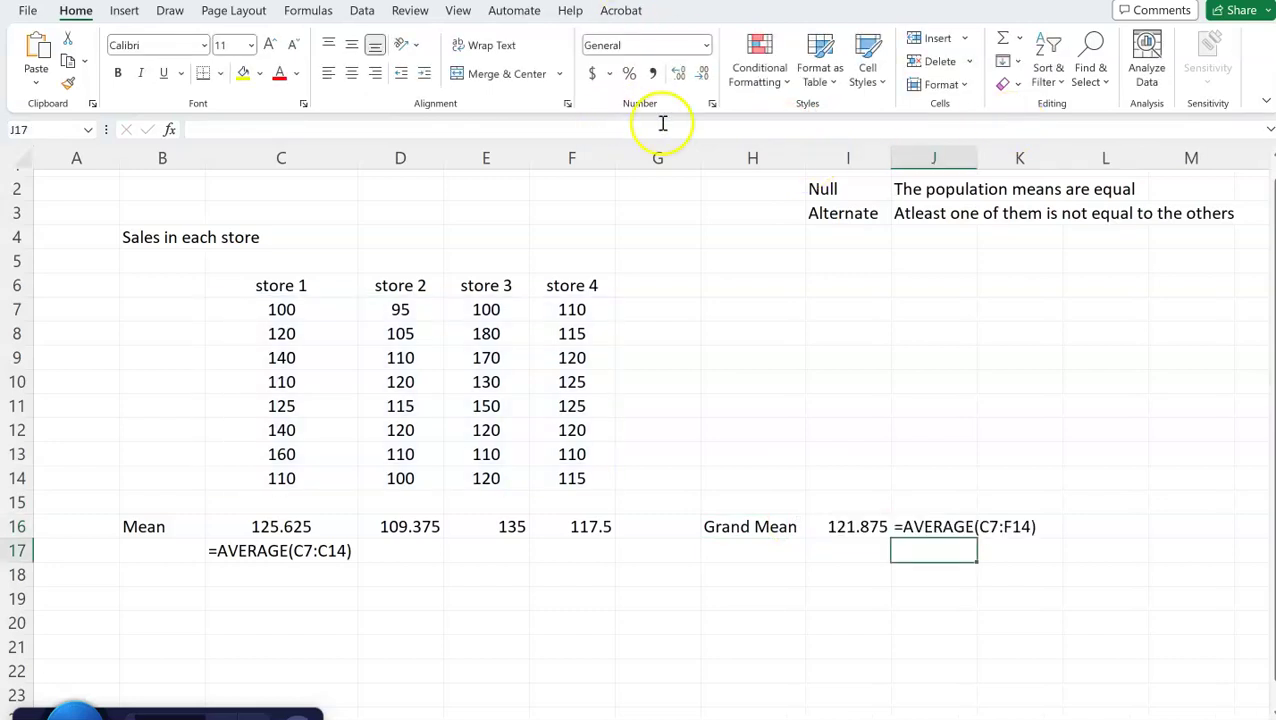
Step: Step through row 16 to compare the individual store means with the grand mean
{"action": "key", "text": "Up"}
{"action": "key", "text": "Left"}
{"action": "key", "text": "Left"}
{"action": "key", "text": "Left"}
{"action": "key", "text": "Left"}
{"action": "key", "text": "Left"}
{"action": "key", "text": "Left"}
{"action": "key", "text": "Left"}
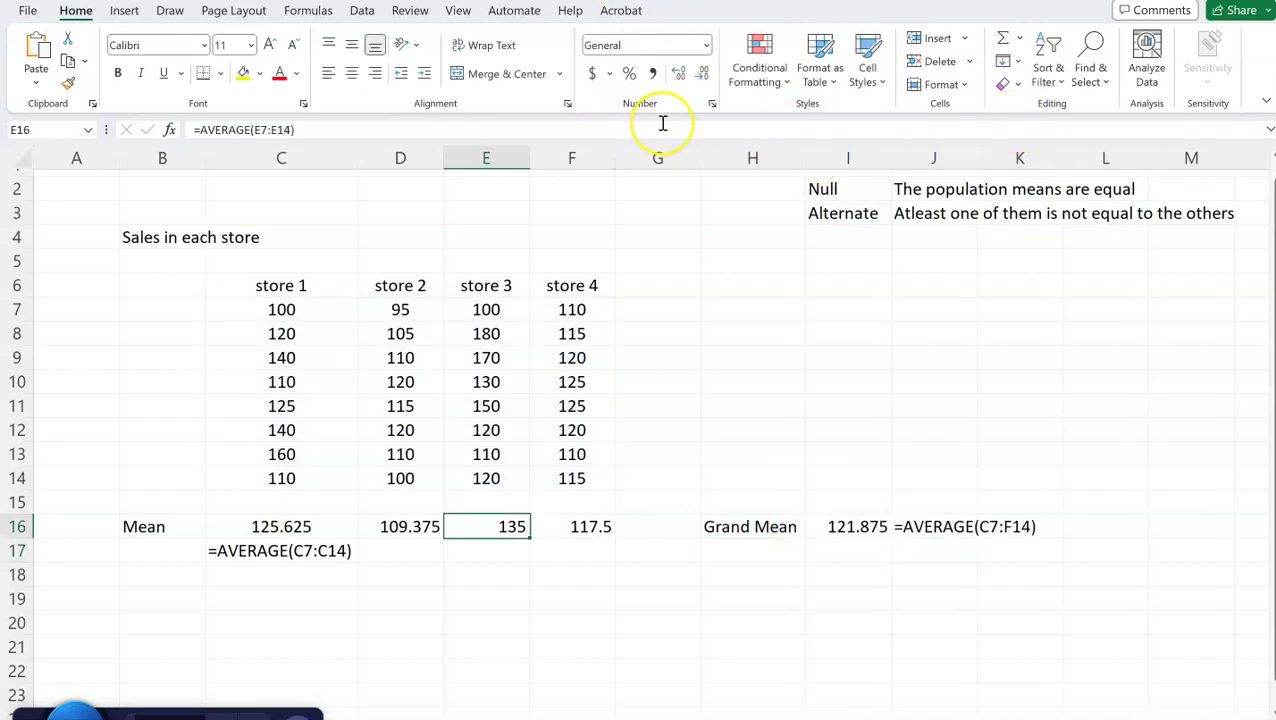
{"action": "key", "text": "Right"}
{"action": "key", "text": "Right"}
{"action": "key", "text": "Right"}
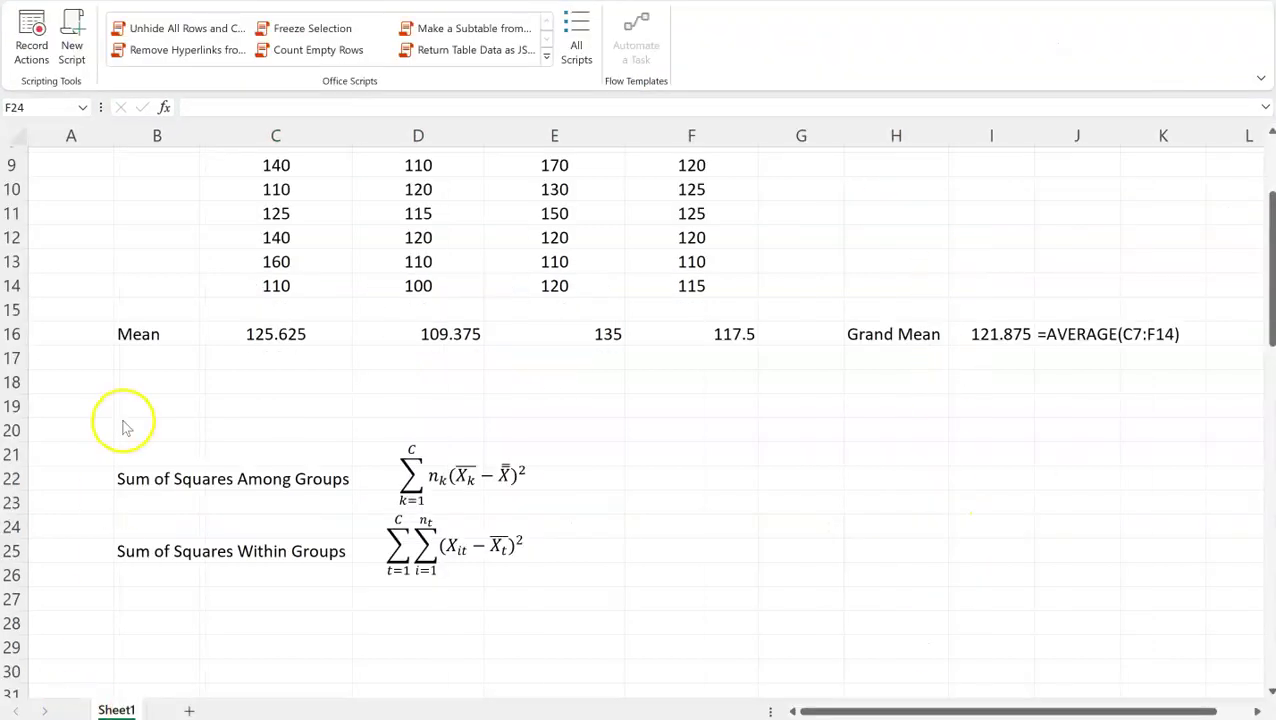
Step: Circle the upper limit C of the Sum of Squares Among Groups formula in red ink, and undo the mark
{"action": "scroll", "coordinate": [126, 428], "scroll_direction": "up", "scroll_amount": 2}
{"action": "scroll", "coordinate": [126, 428], "scroll_direction": "down", "scroll_amount": 1}
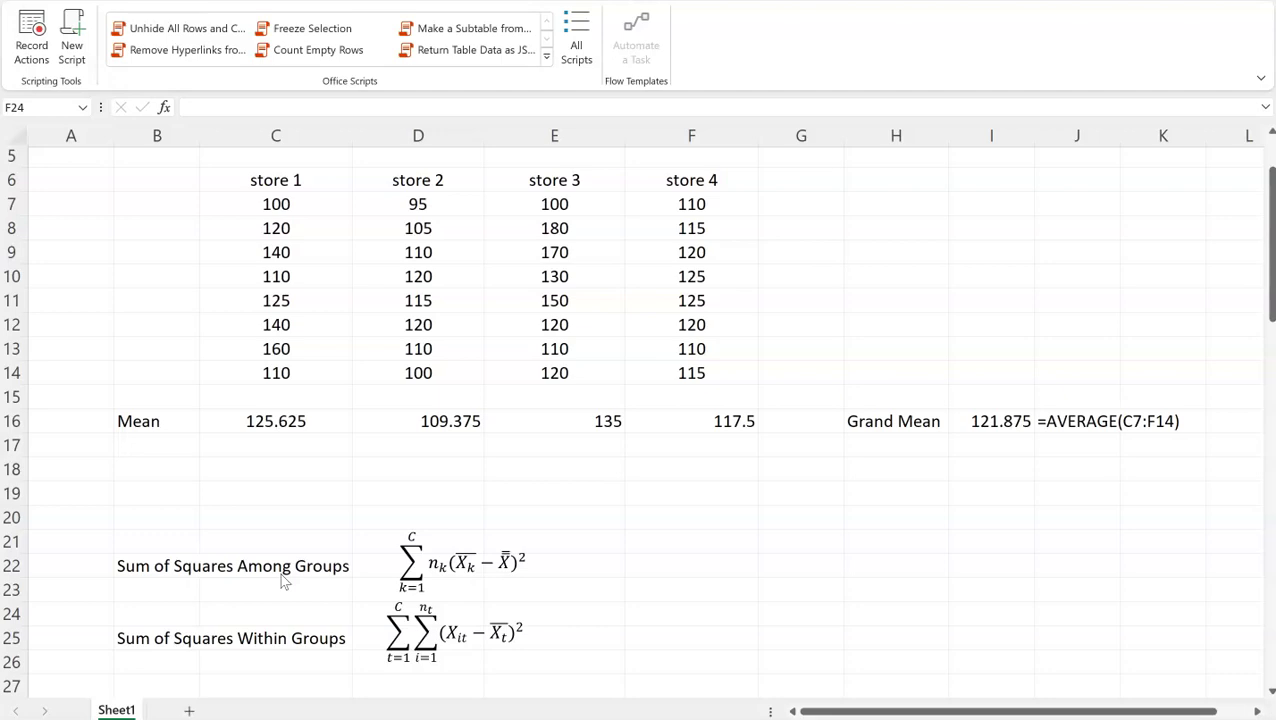
{"action": "left_click", "coordinate": [208, 30]}
{"action": "mouse_move", "coordinate": [405, 521]}
{"action": "left_mouse_down"}
{"action": "mouse_move", "coordinate": [396, 532]}
{"action": "mouse_move", "coordinate": [414, 519]}
{"action": "left_mouse_up"}
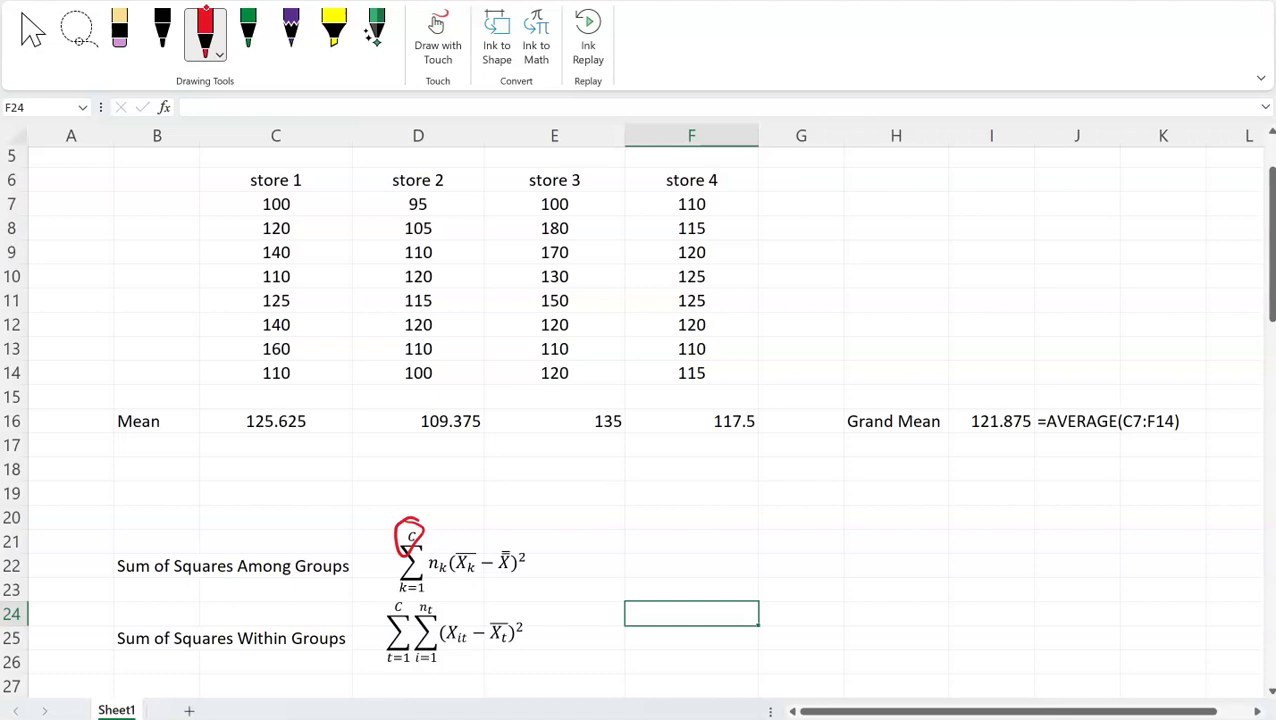
{"action": "key", "text": "ctrl+z"}
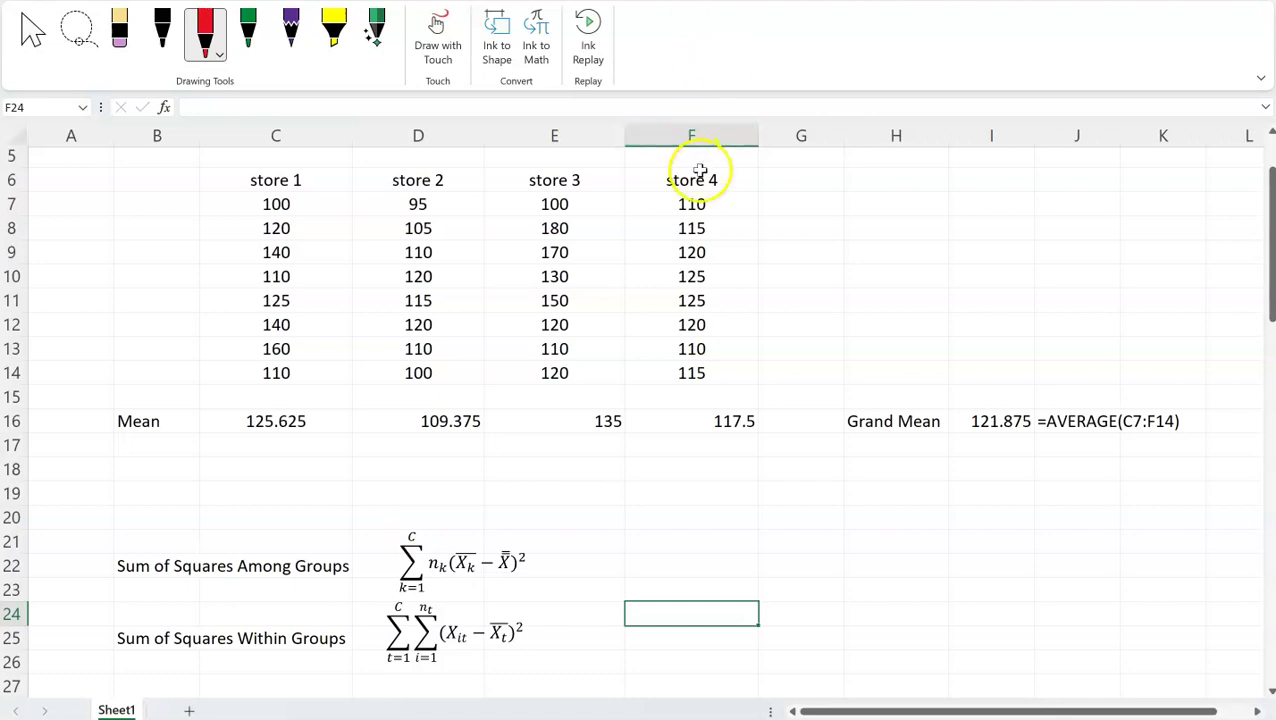
Step: Handwrite "c - # of groups" in red ink beside the store table, with "c = 4" below it
{"action": "mouse_move", "coordinate": [821, 182]}
{"action": "left_mouse_down"}
{"action": "mouse_move", "coordinate": [816, 200]}
{"action": "mouse_move", "coordinate": [852, 186]}
{"action": "mouse_move", "coordinate": [885, 199]}
{"action": "mouse_move", "coordinate": [900, 180]}
{"action": "left_mouse_up"}
{"action": "left_click_drag", "start_coordinate": [870, 193], "coordinate": [940, 178]}
{"action": "left_click_drag", "start_coordinate": [967, 170], "coordinate": [957, 202]}
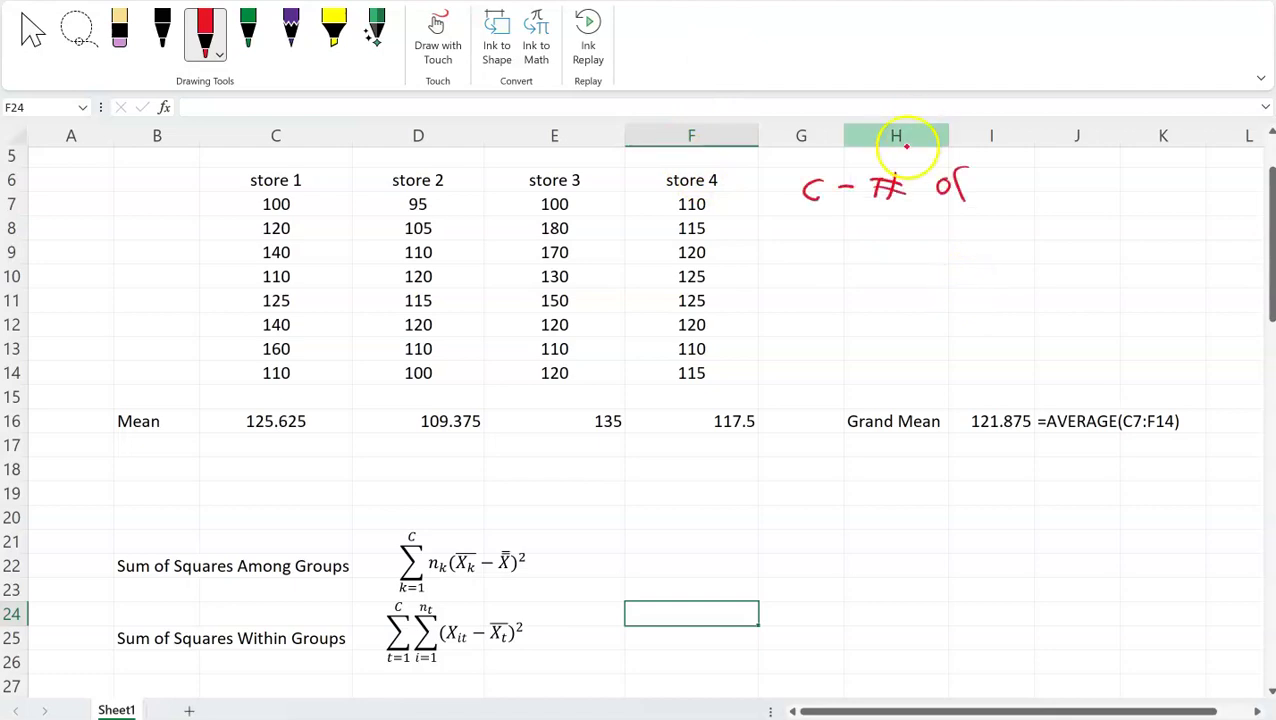
{"action": "left_click_drag", "start_coordinate": [951, 186], "coordinate": [966, 182]}
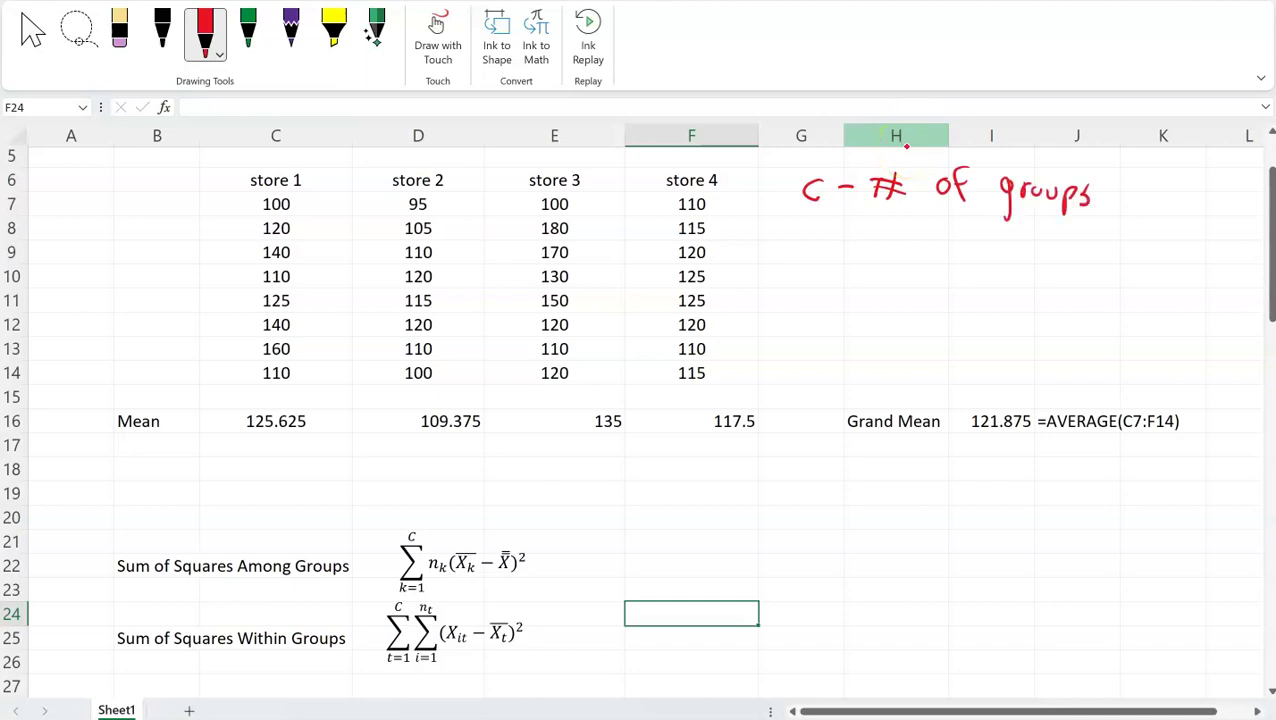
{"action": "mouse_move", "coordinate": [888, 234]}
{"action": "left_mouse_down"}
{"action": "mouse_move", "coordinate": [889, 248]}
{"action": "mouse_move", "coordinate": [945, 265]}
{"action": "left_mouse_up"}
{"action": "left_click_drag", "start_coordinate": [939, 221], "coordinate": [949, 246]}
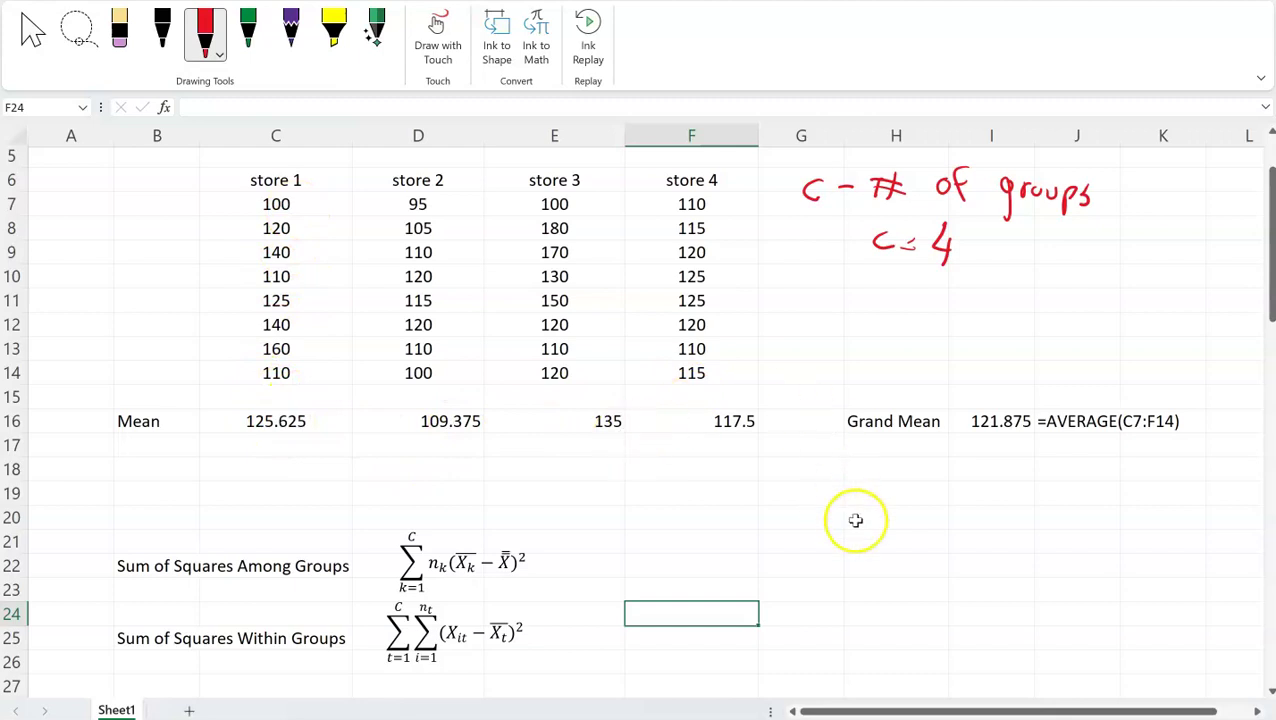
Step: Label the four store means x̄1 to x̄4 in black ink and write a double-barred x under the grand mean
{"action": "left_click", "coordinate": [162, 30]}
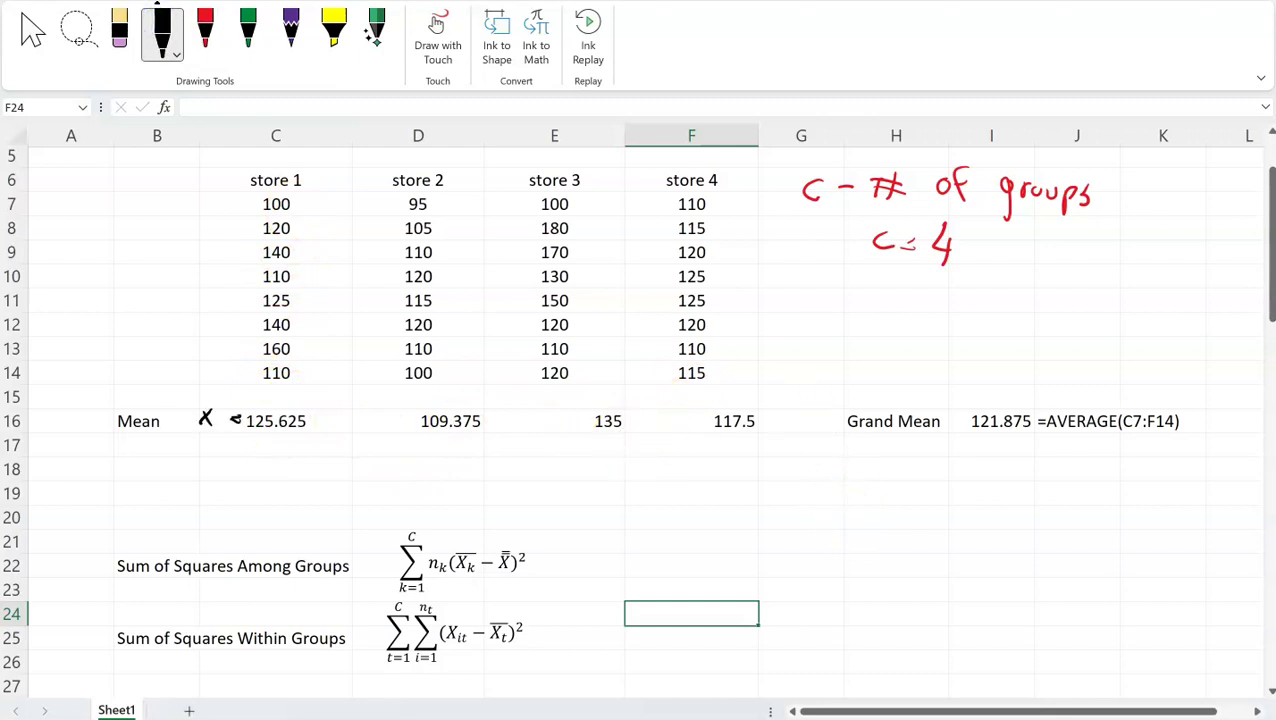
{"action": "left_click_drag", "start_coordinate": [370, 409], "coordinate": [382, 429]}
{"action": "left_click_drag", "start_coordinate": [382, 409], "coordinate": [369, 429]}
{"action": "left_click_drag", "start_coordinate": [557, 413], "coordinate": [546, 428]}
{"action": "left_click_drag", "start_coordinate": [547, 409], "coordinate": [558, 428]}
{"action": "left_click_drag", "start_coordinate": [560, 427], "coordinate": [566, 426]}
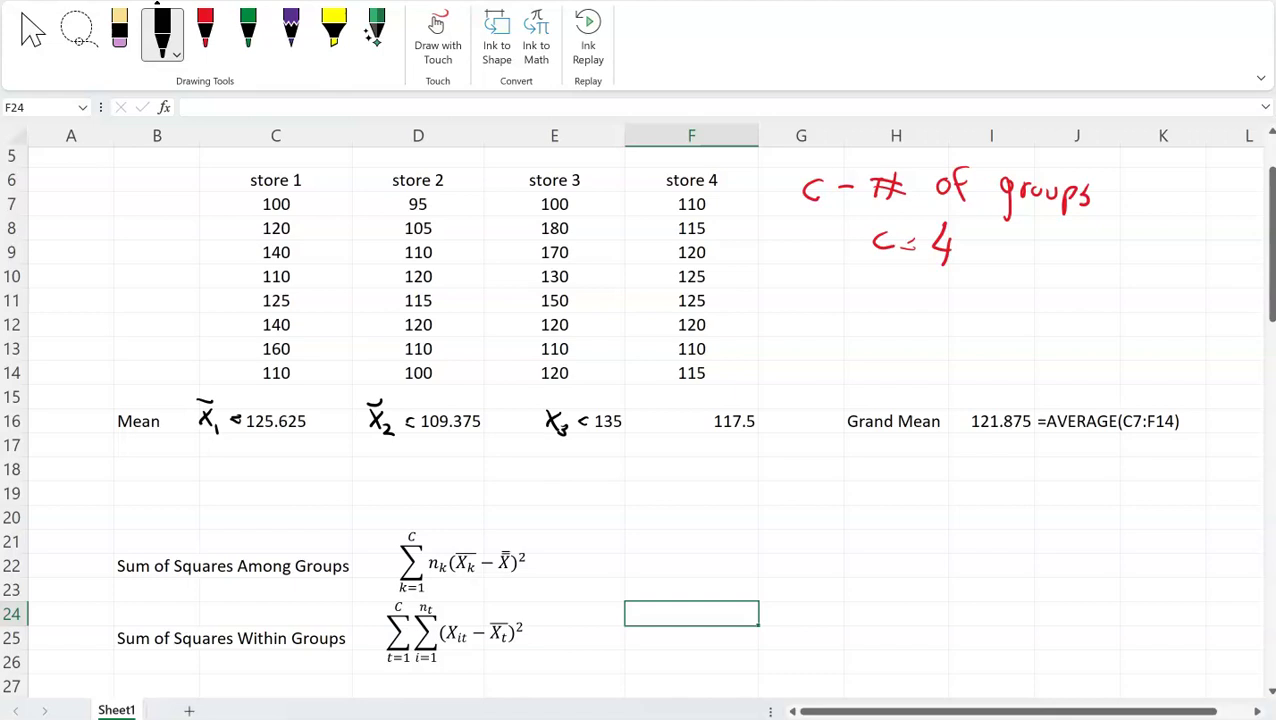
{"action": "left_click_drag", "start_coordinate": [680, 411], "coordinate": [669, 429]}
{"action": "left_click_drag", "start_coordinate": [669, 411], "coordinate": [688, 437]}
{"action": "left_click_drag", "start_coordinate": [667, 404], "coordinate": [694, 403]}
{"action": "left_click_drag", "start_coordinate": [993, 461], "coordinate": [1004, 479]}
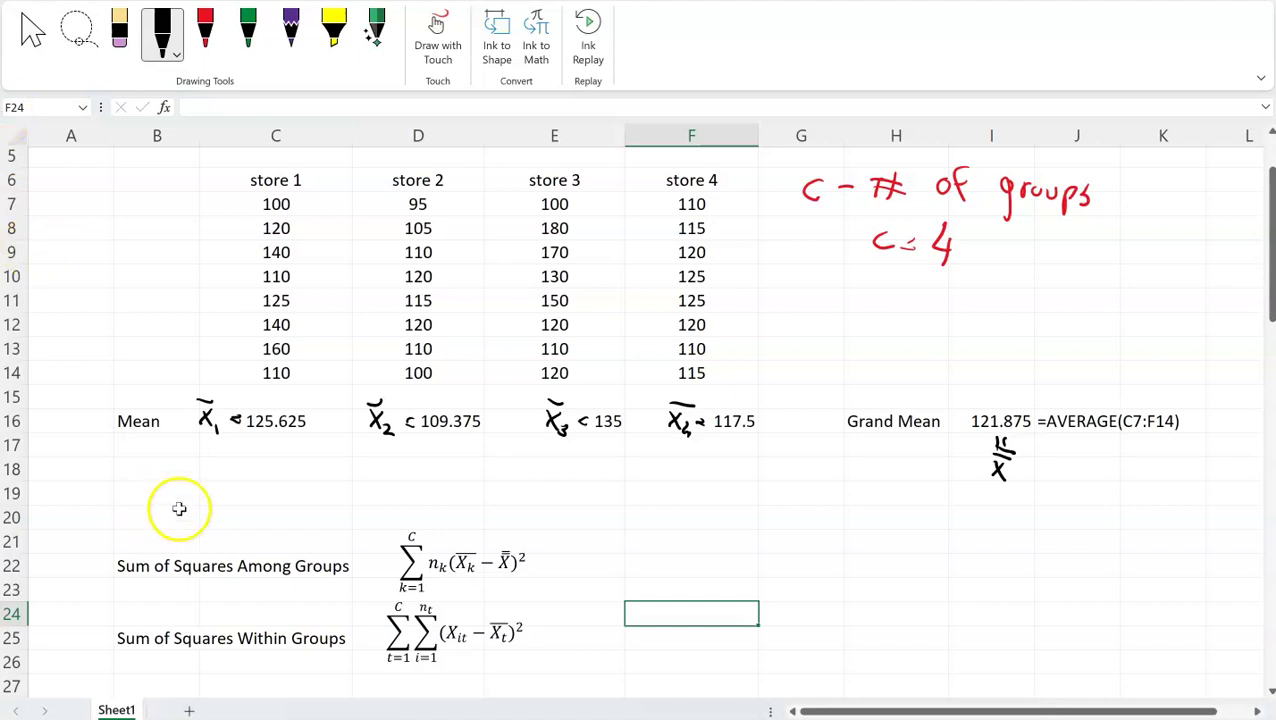
Step: Label a Count row in B18, two rows below the Mean label
{"action": "left_click", "coordinate": [160, 444]}
{"action": "type", "text": "Count"}
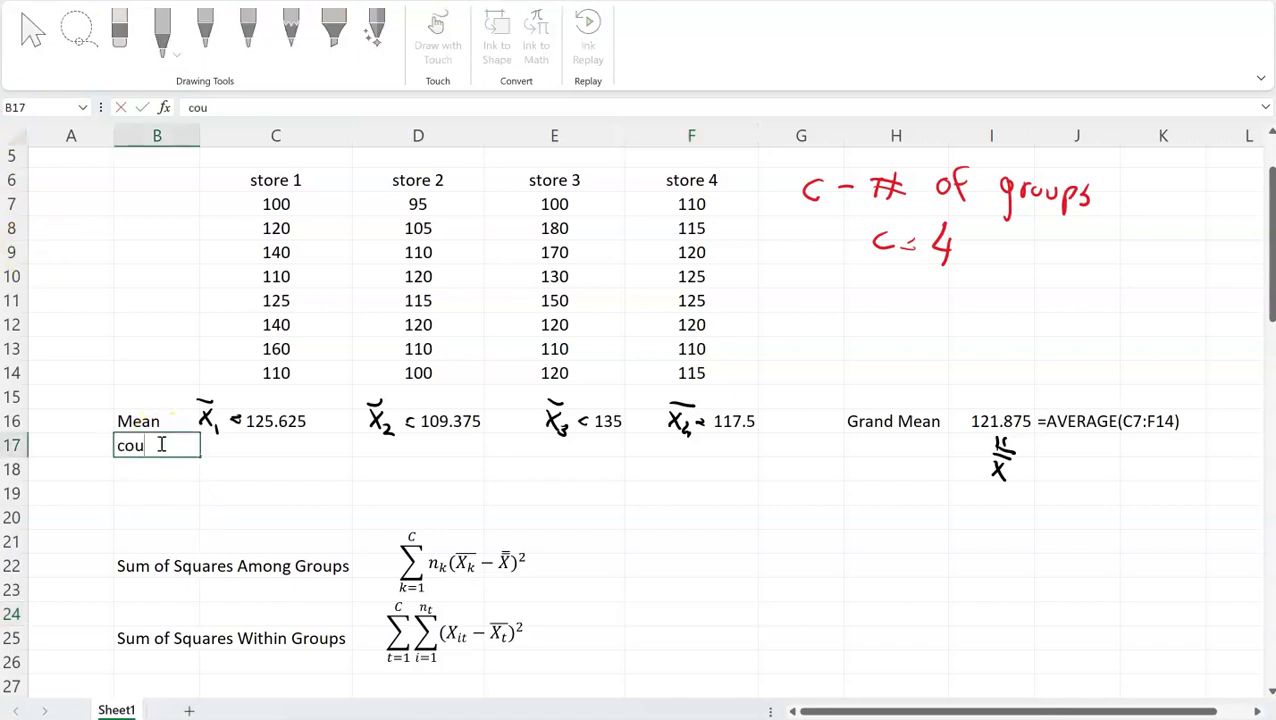
{"action": "key", "text": "Tab"}
{"action": "type", "text": "=soun"}
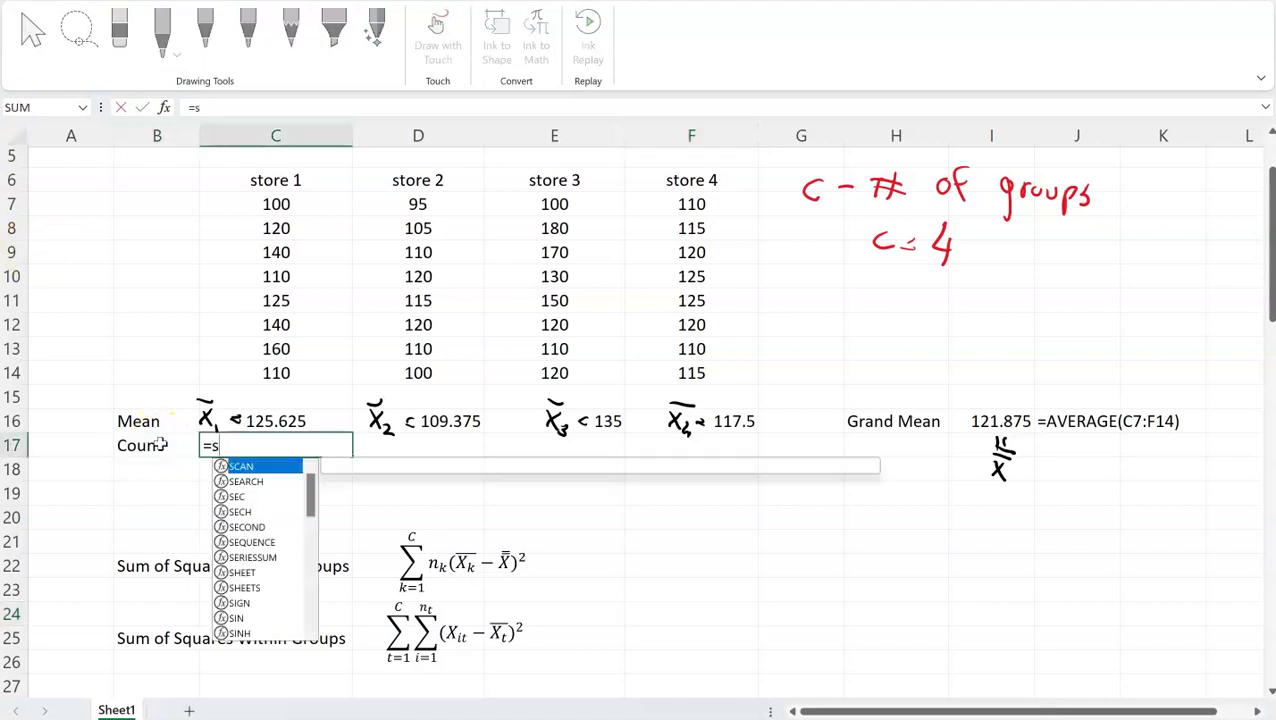
{"action": "key", "text": "BackSpace"}
{"action": "key", "text": "BackSpace"}
{"action": "key", "text": "Escape"}
{"action": "key", "text": "Down"}
{"action": "key", "text": "Up"}
{"action": "key", "text": "Up"}
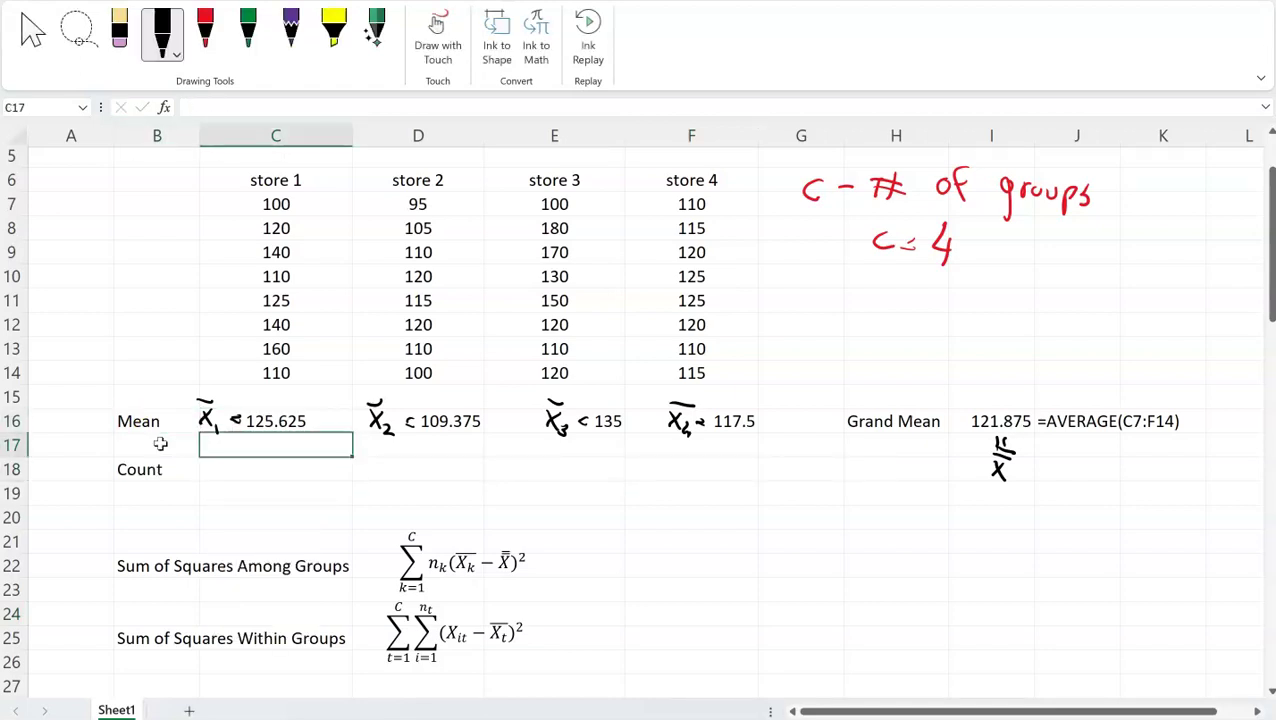
Step: Copy the store 1 mean formula =AVERAGE(C7:C14) and place it as text in C17
{"action": "key", "text": "Up"}
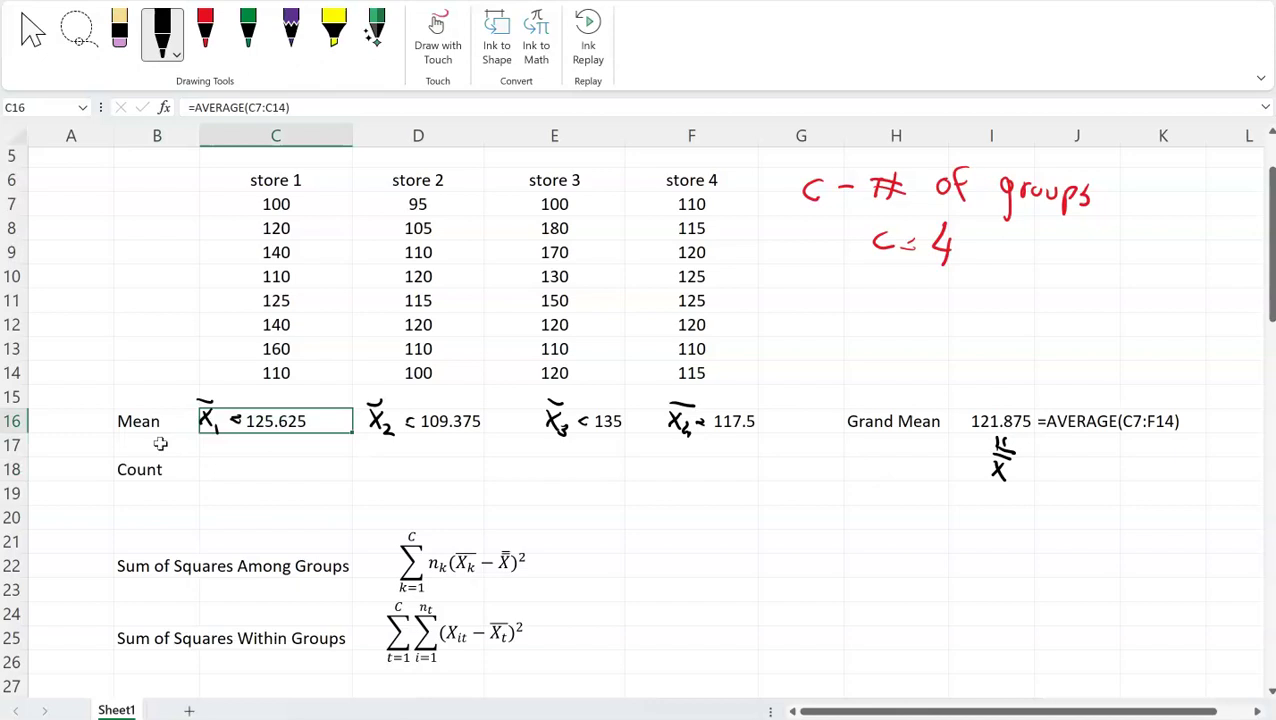
{"action": "left_click", "coordinate": [370, 105]}
{"action": "triple_click", "coordinate": [372, 104]}
{"action": "key", "text": "ctrl+c"}
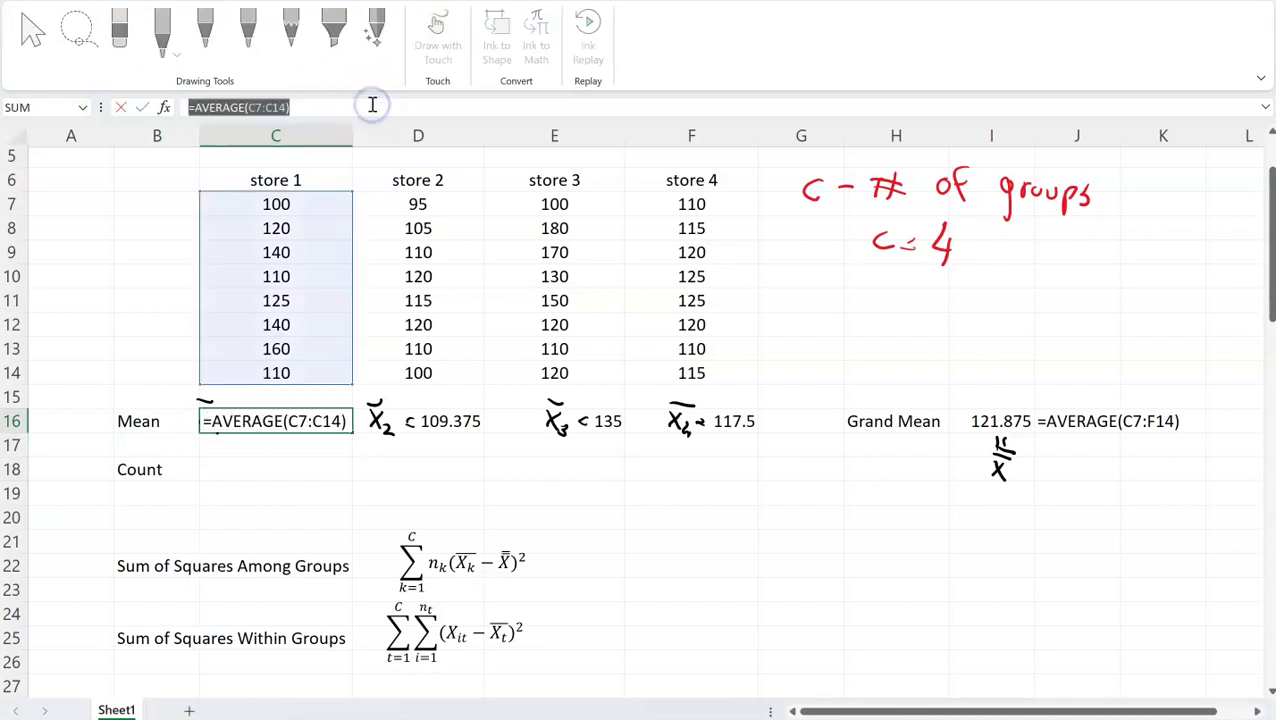
{"action": "key", "text": "Return"}
{"action": "key", "text": "ctrl+v"}
{"action": "key", "text": "Return"}
{"action": "key", "text": "Left"}
{"action": "key", "text": "Right"}
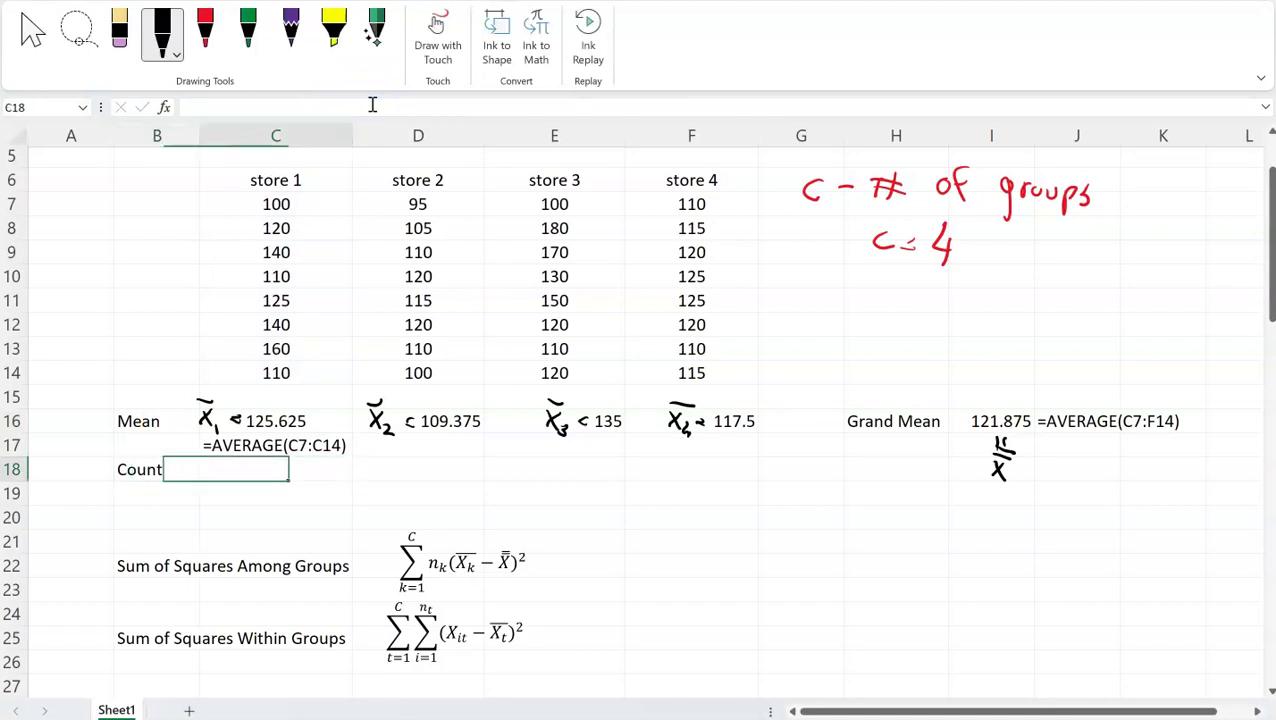
Step: Count the store 1 values in C18 with =COUNT(C7:C14), fill it across to F18 and show the formula as text in C19
{"action": "type", "text": "=count"}
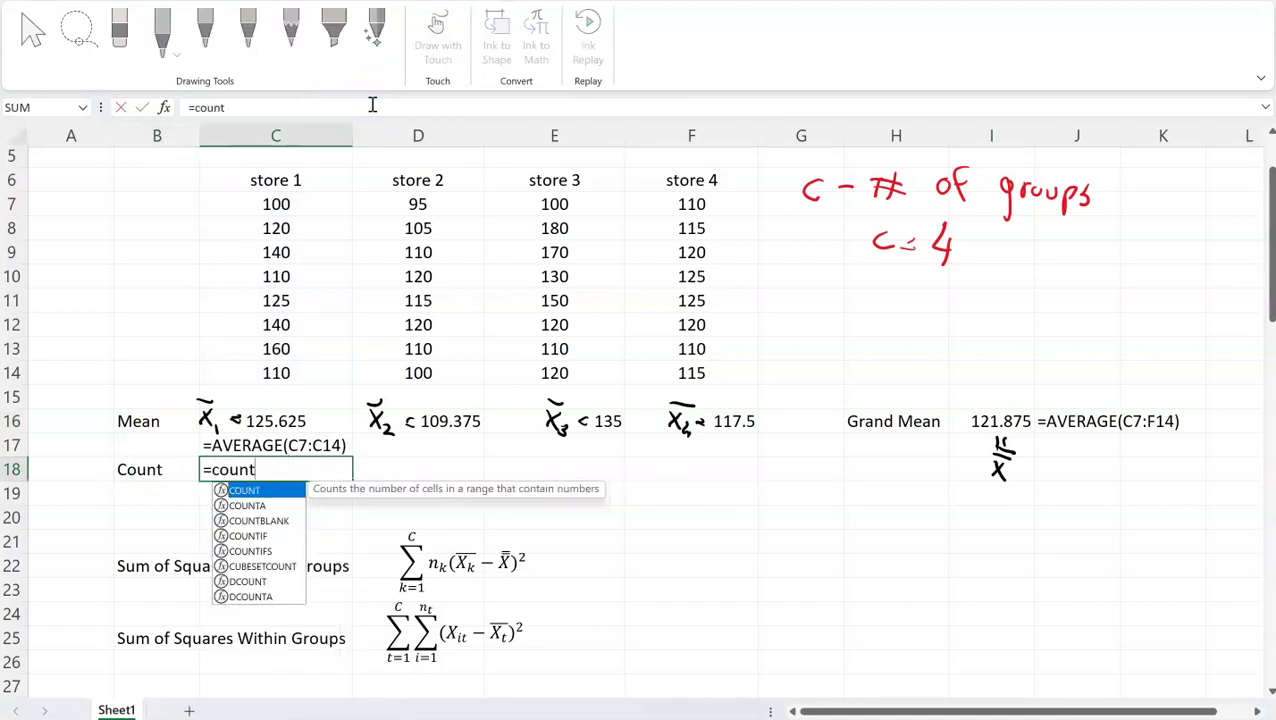
{"action": "type", "text": "("}
{"action": "key", "text": "Up"}
{"action": "key", "text": "Up"}
{"action": "key", "text": "Up"}
{"action": "key", "text": "Up"}
{"action": "key", "text": "shift+Up"}
{"action": "key", "text": "shift+Up"}
{"action": "key", "text": "shift+Up"}
{"action": "key", "text": "shift+Up"}
{"action": "key", "text": "shift+Up"}
{"action": "key", "text": "shift+Up"}
{"action": "key", "text": "shift+Up"}
{"action": "key", "text": "ctrl+Return"}
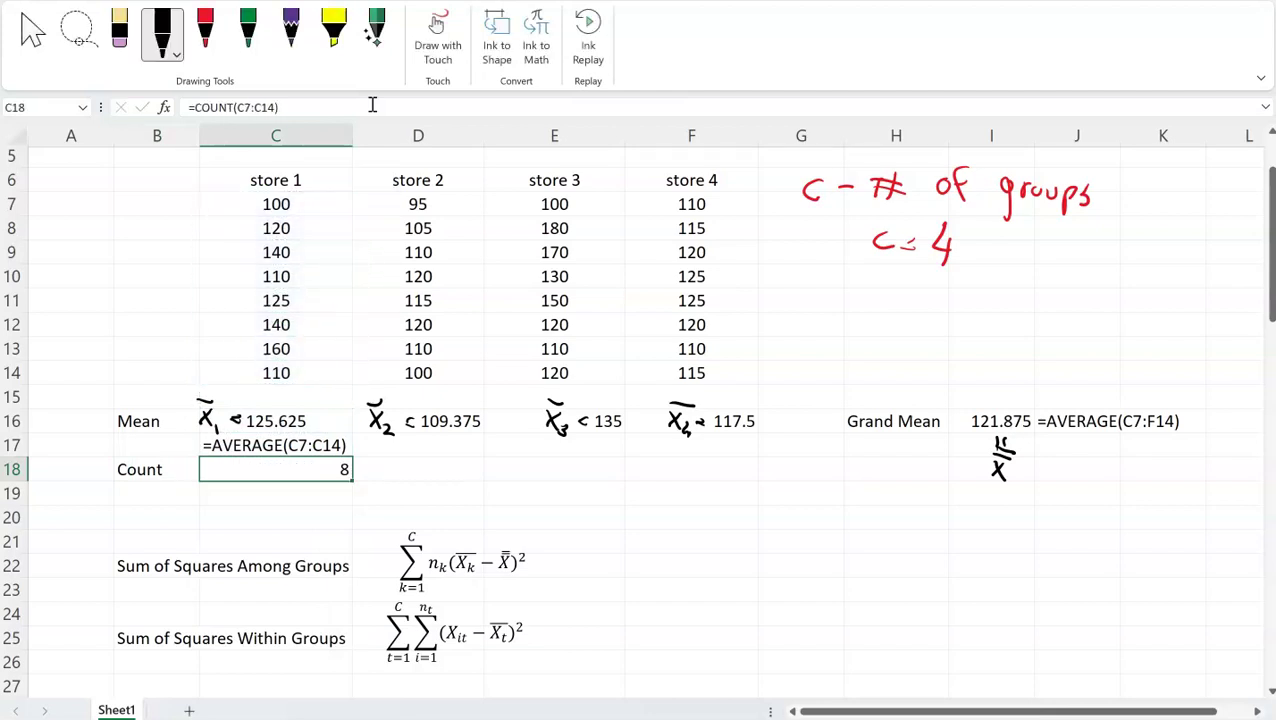
{"action": "scroll", "coordinate": [735, 587], "scroll_direction": "down", "scroll_amount": 1}
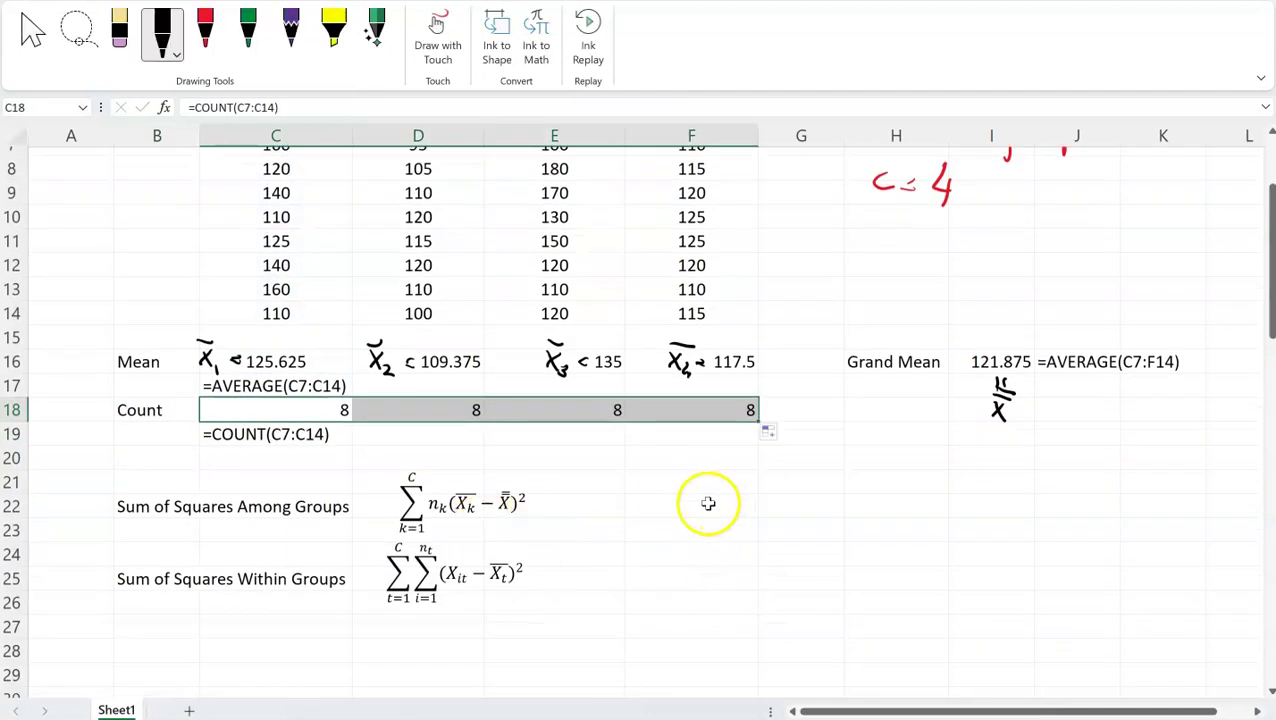
Step: Insert seven blank rows at row 20, above the sum of squares formulas
{"action": "left_click", "coordinate": [708, 503]}
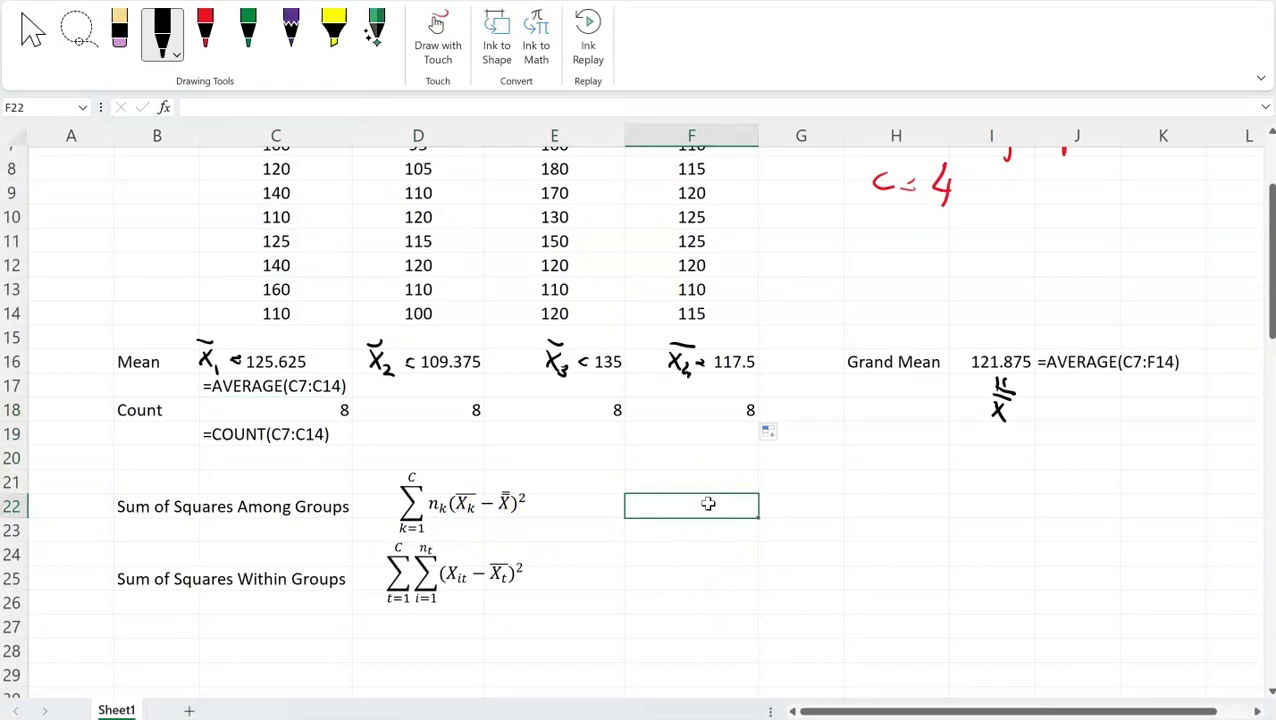
{"action": "type", "text": "="}
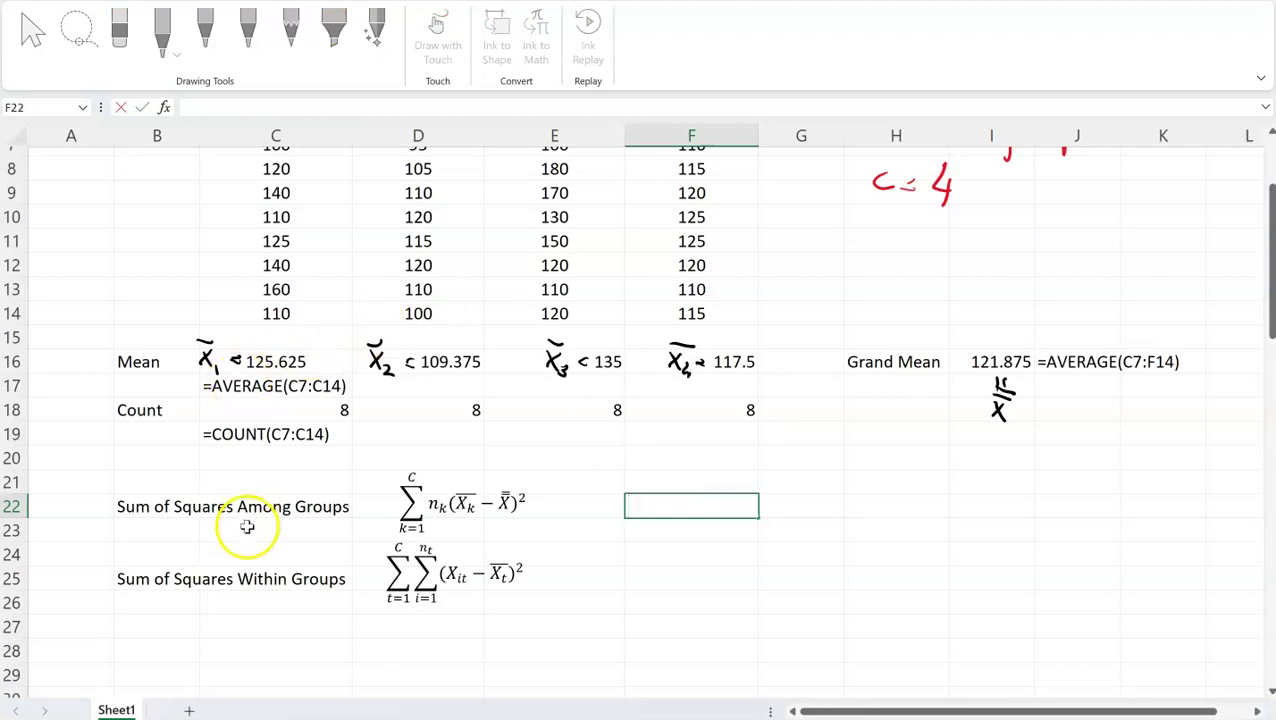
{"action": "left_click", "coordinate": [176, 508]}
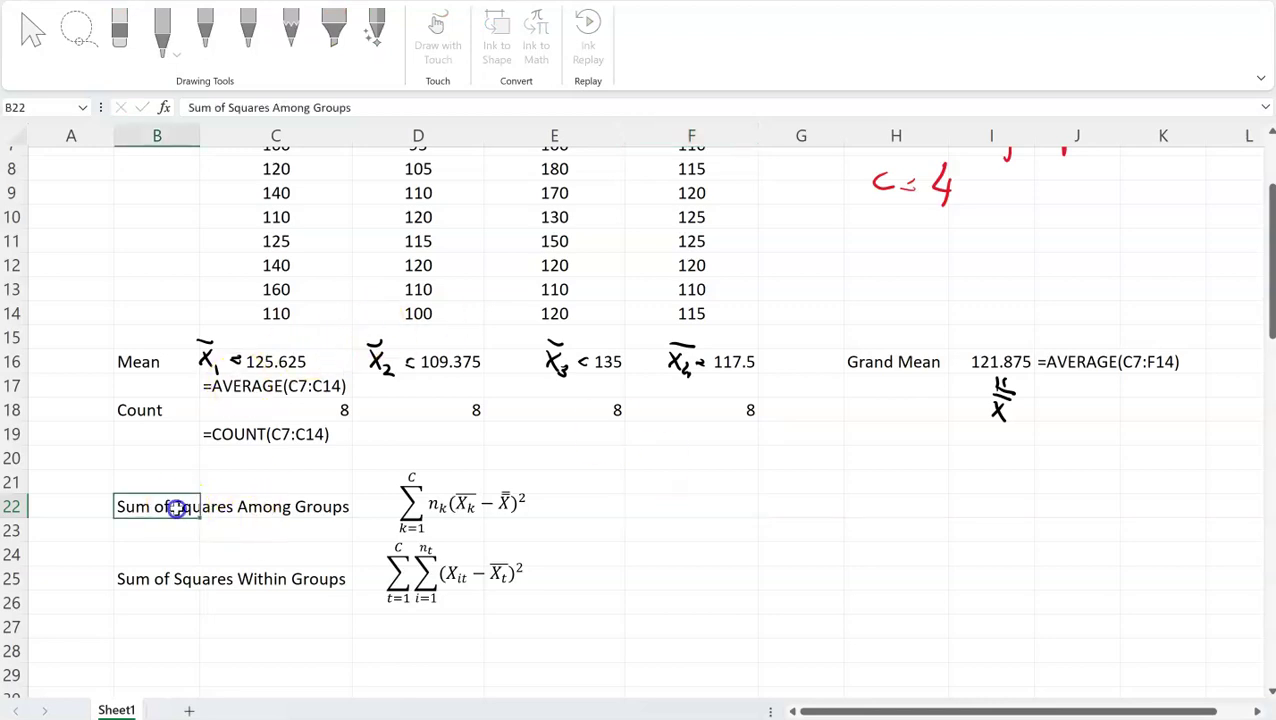
{"action": "left_click", "coordinate": [18, 458]}
{"action": "left_click_drag", "start_coordinate": [18, 458], "coordinate": [18, 602]}
{"action": "right_click", "coordinate": [18, 602]}
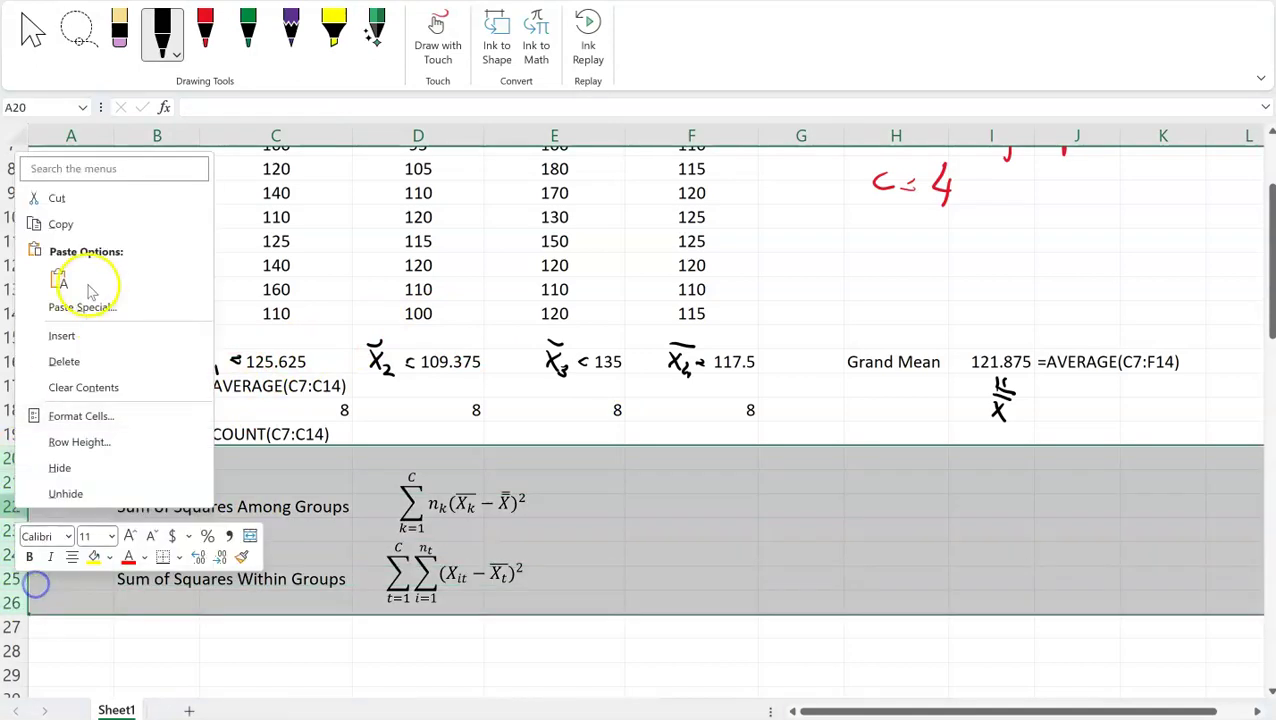
{"action": "left_click", "coordinate": [123, 322]}
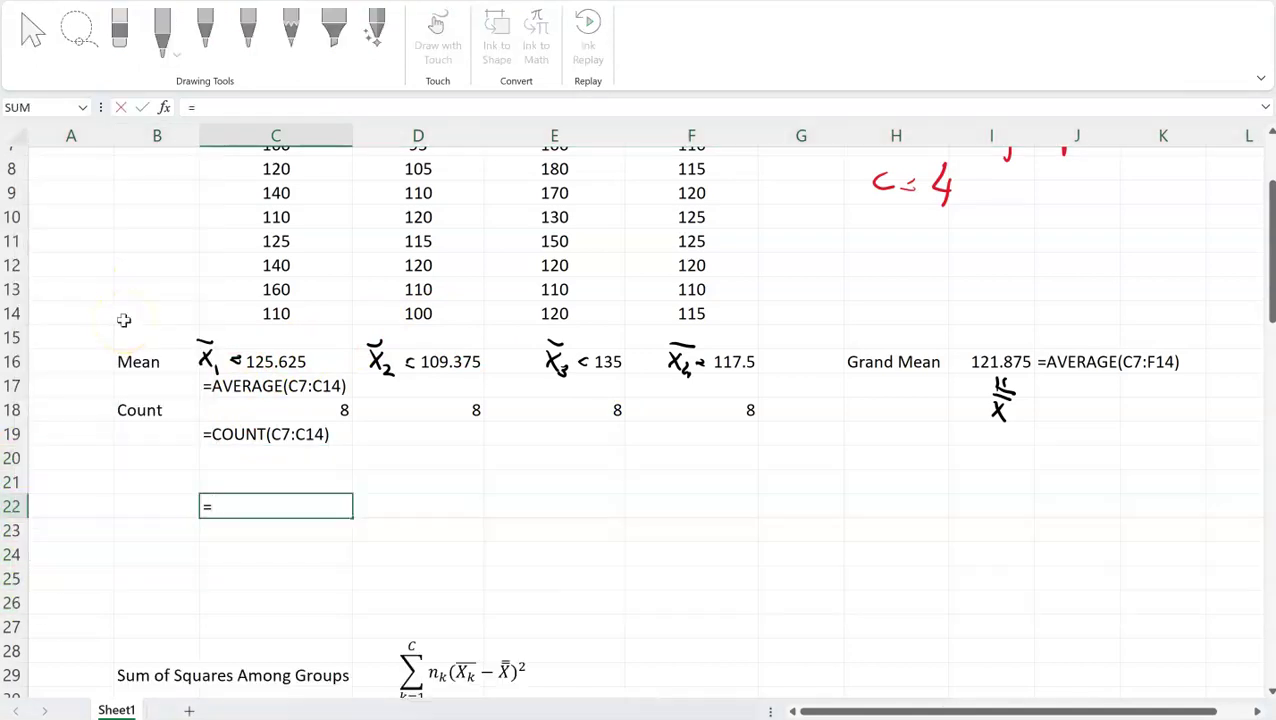
Step: Compute store 1's among-groups term in C22 with =C18*(C16-I16)^2
{"action": "key", "text": "Up"}
{"action": "key", "text": "Up"}
{"action": "key", "text": "Up"}
{"action": "key", "text": "Up"}
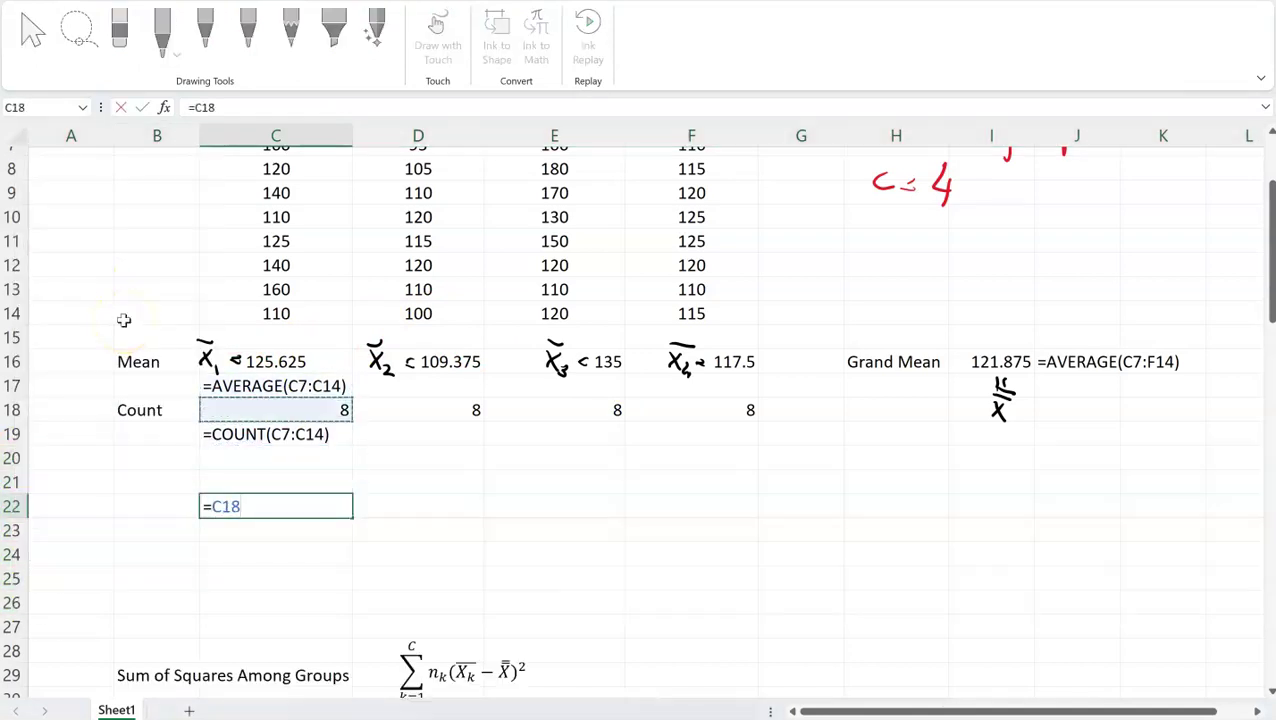
{"action": "type", "text": "*("}
{"action": "key", "text": "Up"}
{"action": "key", "text": "Up"}
{"action": "key", "text": "Up"}
{"action": "key", "text": "Up"}
{"action": "key", "text": "Up"}
{"action": "key", "text": "Up"}
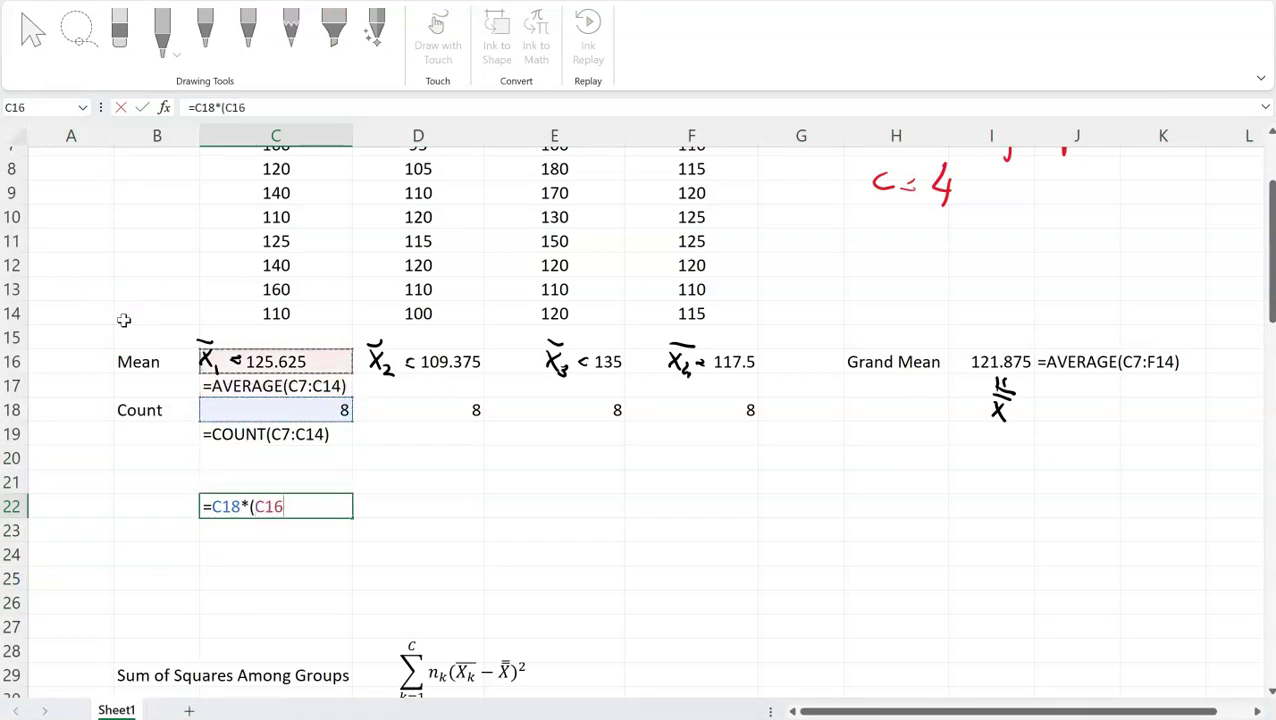
{"action": "left_click", "coordinate": [1001, 364]}
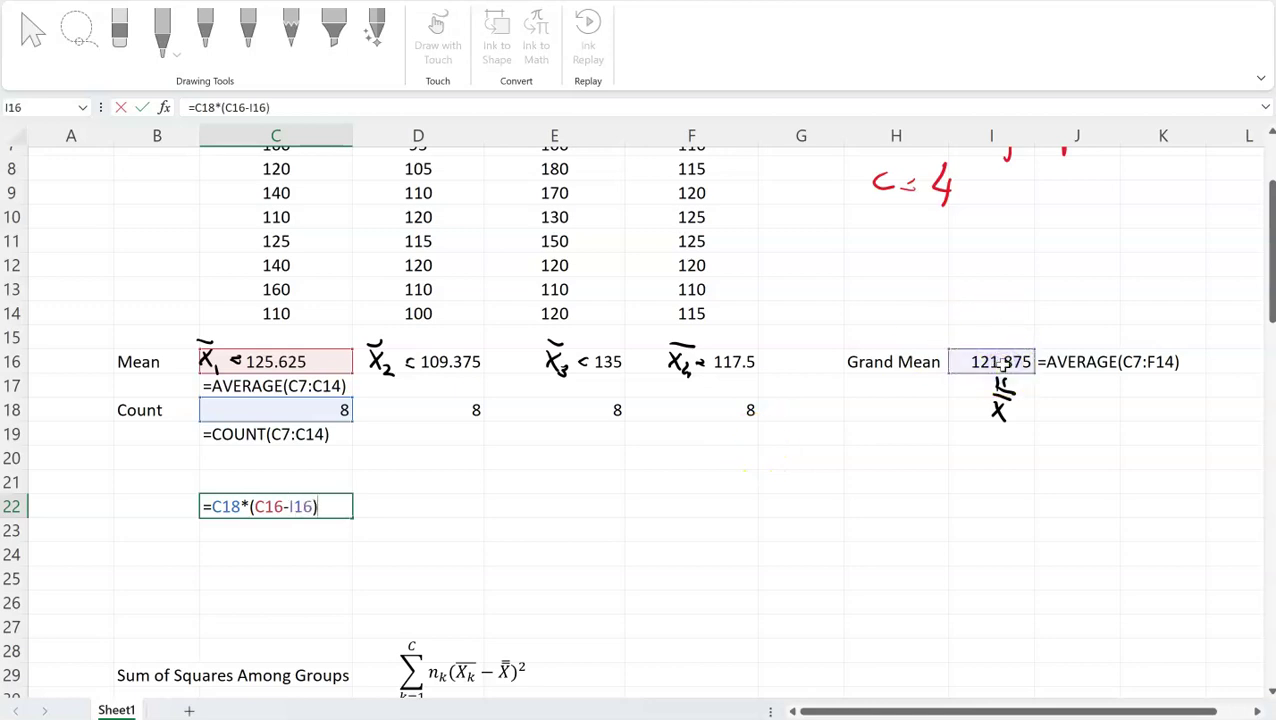
{"action": "type", "text": ")^2"}
{"action": "key", "text": "Return"}
{"action": "key", "text": "Up"}
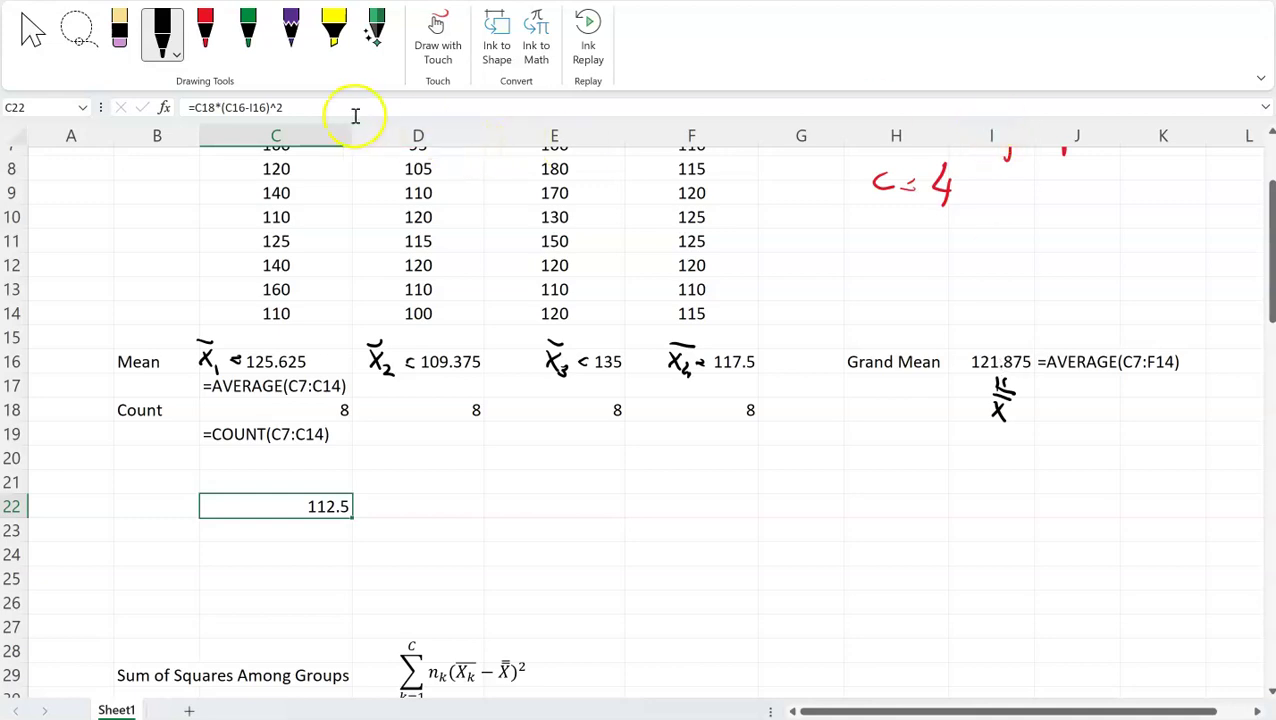
Step: Make the grand mean reference in C22 absolute as $I$16
{"action": "left_click", "coordinate": [248, 107]}
{"action": "type", "text": "$I$"}
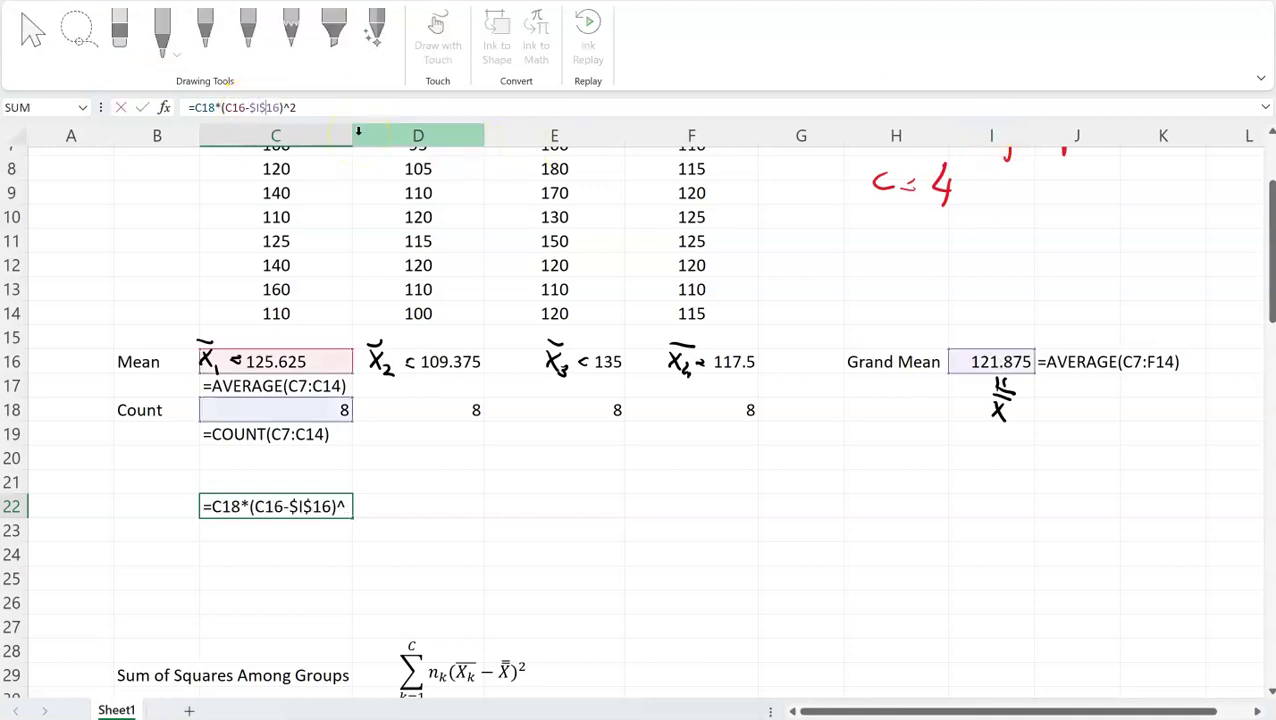
{"action": "key", "text": "Return"}
{"action": "key", "text": "Up"}
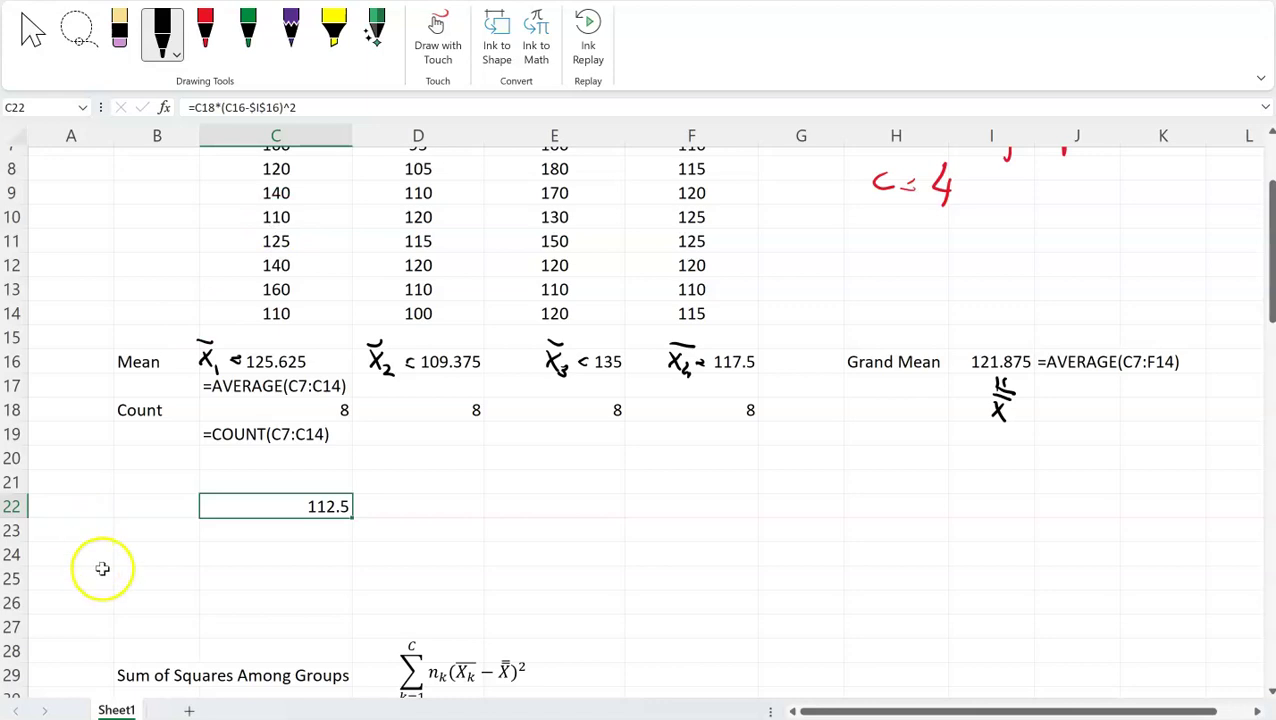
Step: Show the C22 formula =C18*(C16-$I$16)^2 as text in C23 and fill C22 across to F22
{"action": "left_click", "coordinate": [332, 111]}
{"action": "key", "text": "ctrl+a"}
{"action": "key", "text": "ctrl+c"}
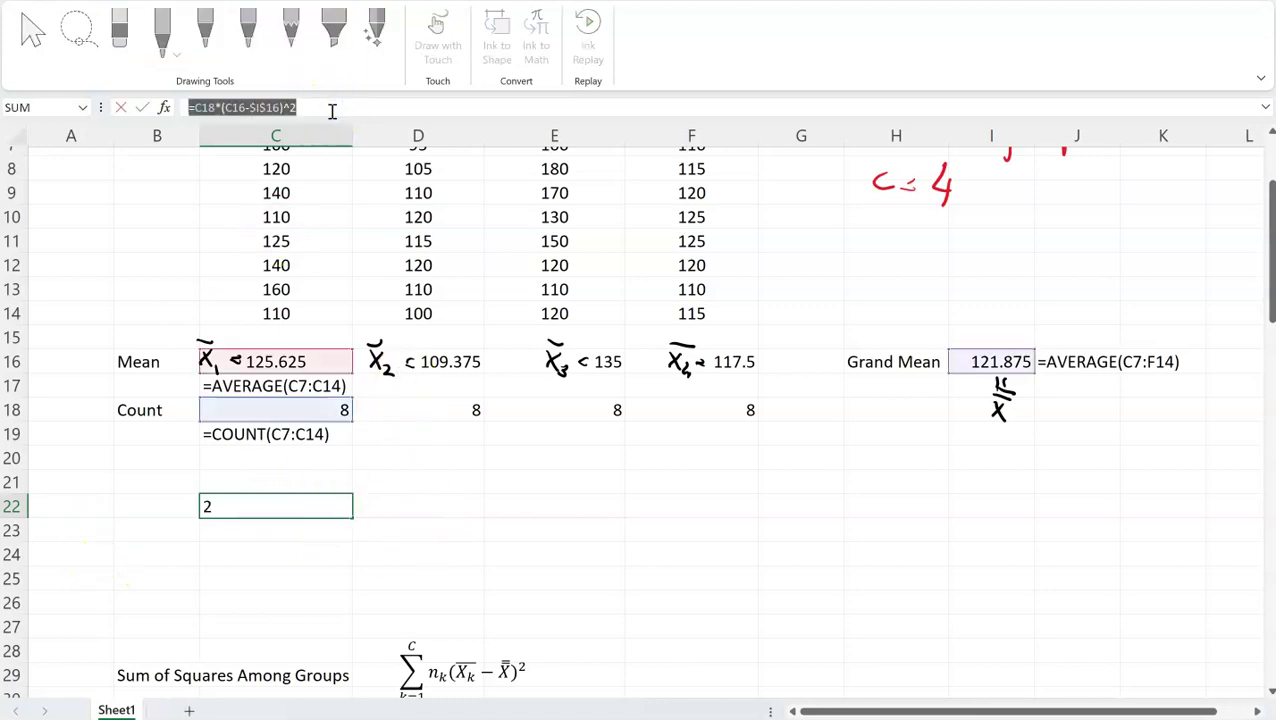
{"action": "key", "text": "Return"}
{"action": "type", "text": "'"}
{"action": "key", "text": "ctrl+v"}
{"action": "key", "text": "Return"}
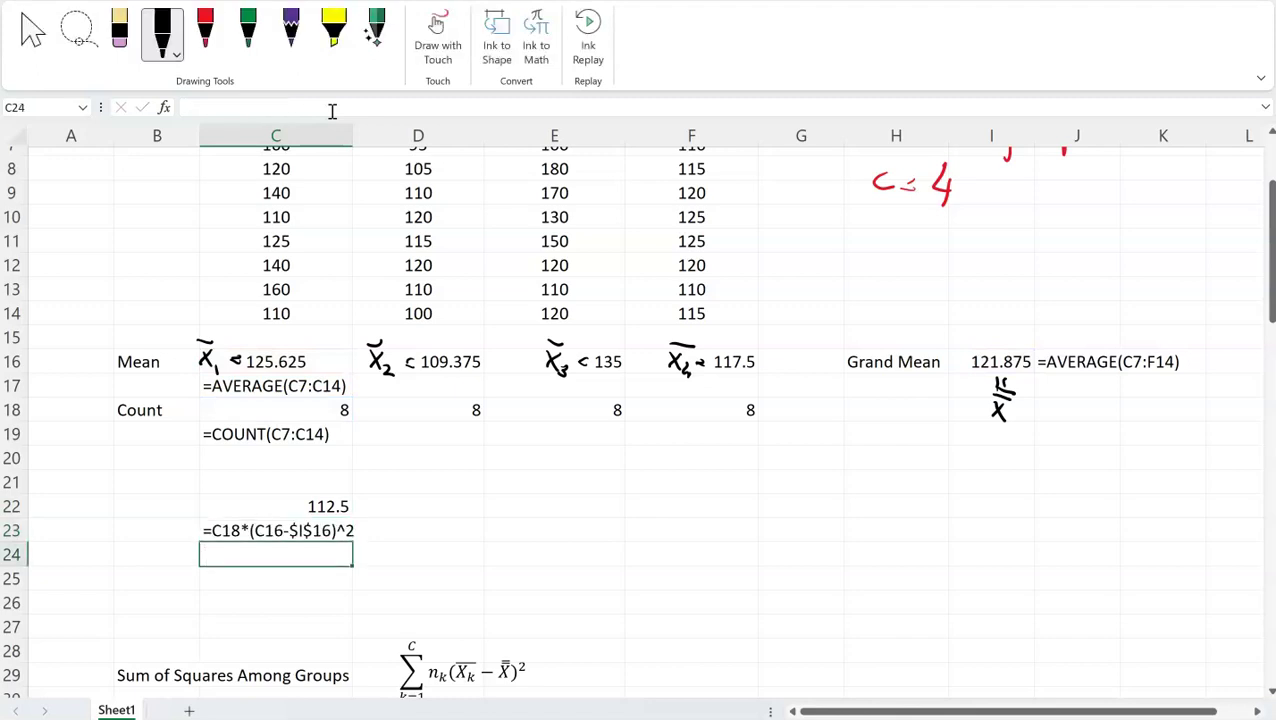
{"action": "left_click", "coordinate": [330, 507]}
{"action": "left_click_drag", "start_coordinate": [372, 518], "coordinate": [770, 516]}
Step: Total the four store terms in H22 with =SUM(C22:F22), noting the formula as text in I22 and handwriting SSA above the total
{"action": "left_click", "coordinate": [928, 512]}
{"action": "type", "text": "="}
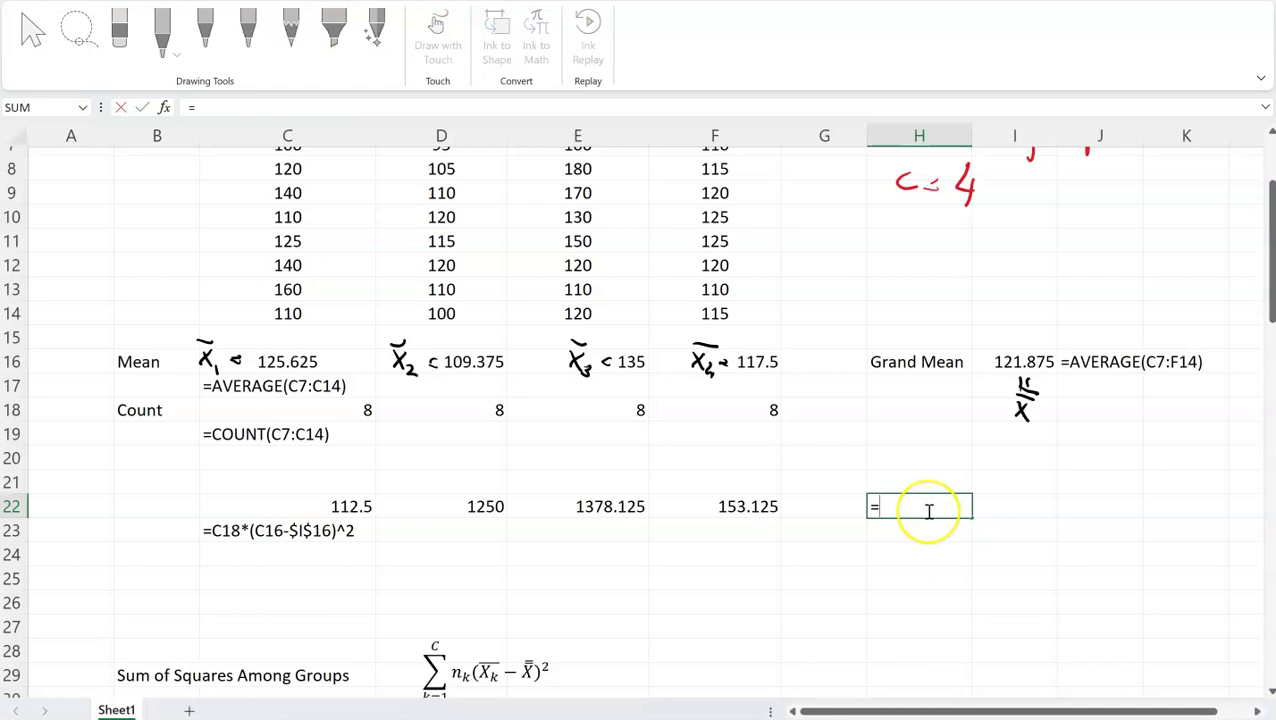
{"action": "type", "text": "sum(c22:f22)"}
{"action": "key", "text": "Return"}
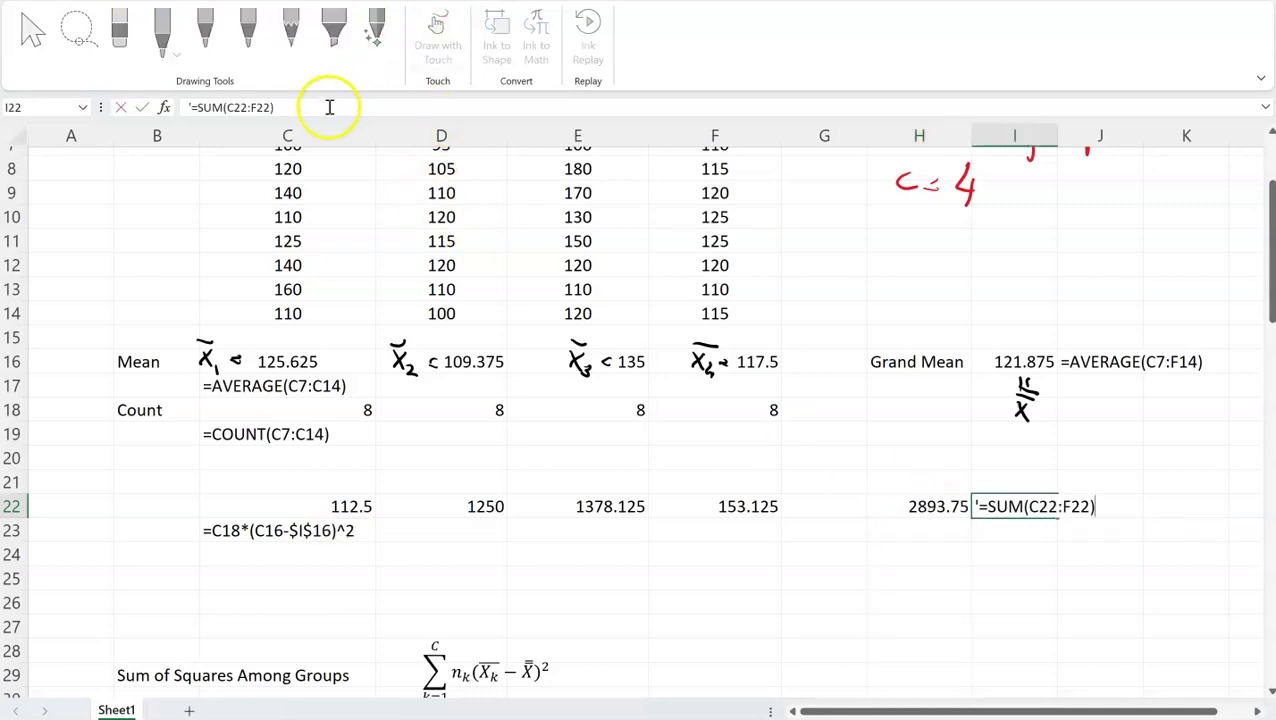
{"action": "key", "text": "Return"}
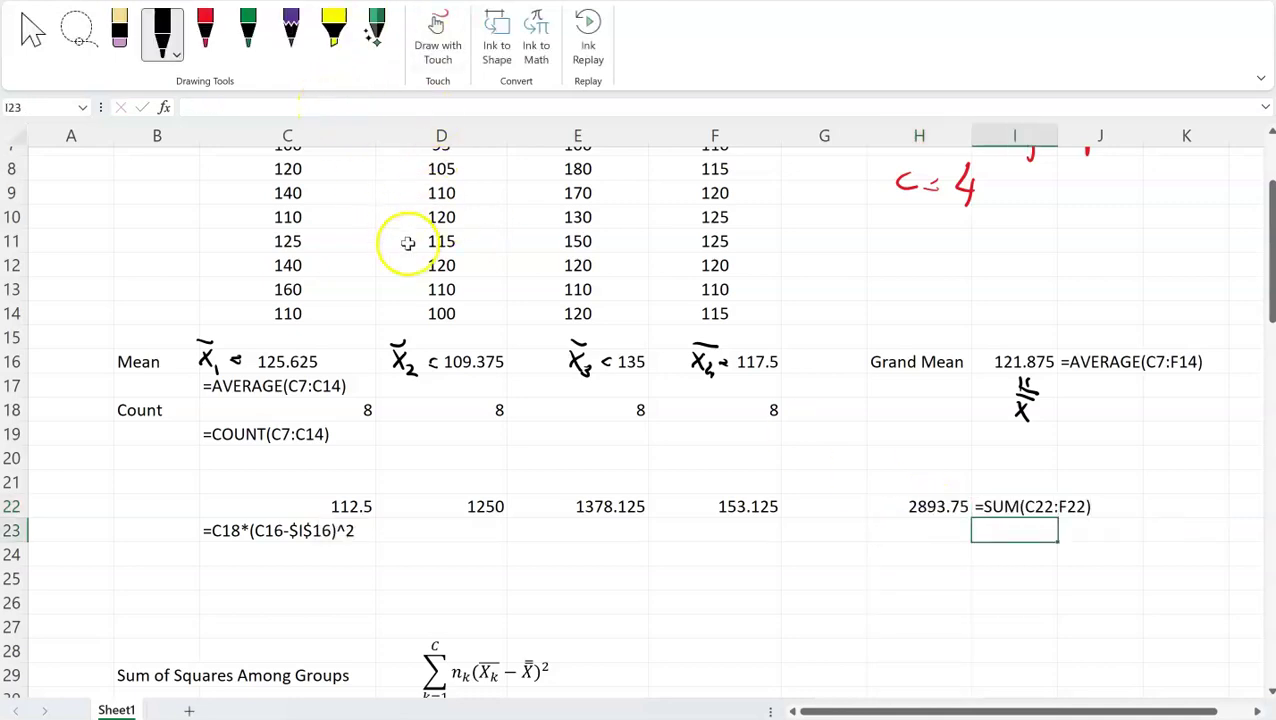
{"action": "scroll", "coordinate": [408, 243], "scroll_direction": "down", "scroll_amount": 2}
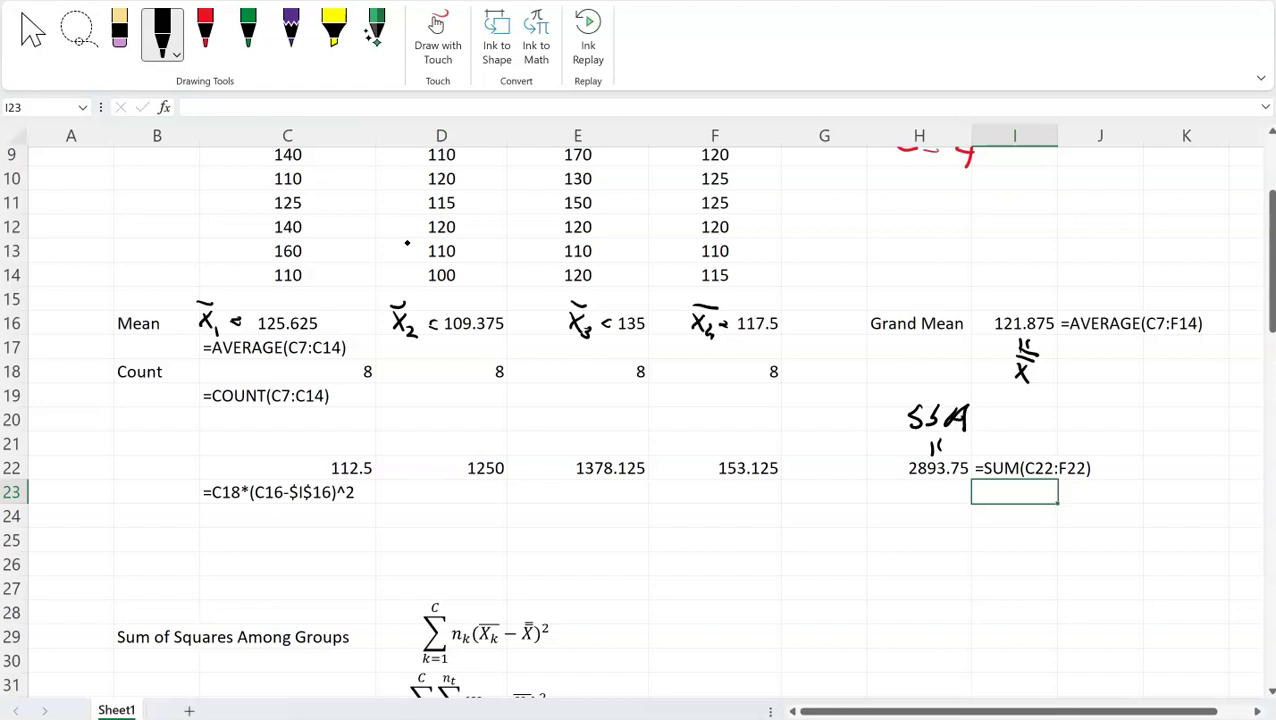
Step: Examine the Sum of Squares Within Groups formula against the store data and the store means
{"action": "scroll", "coordinate": [407, 243], "scroll_direction": "down", "scroll_amount": 5}
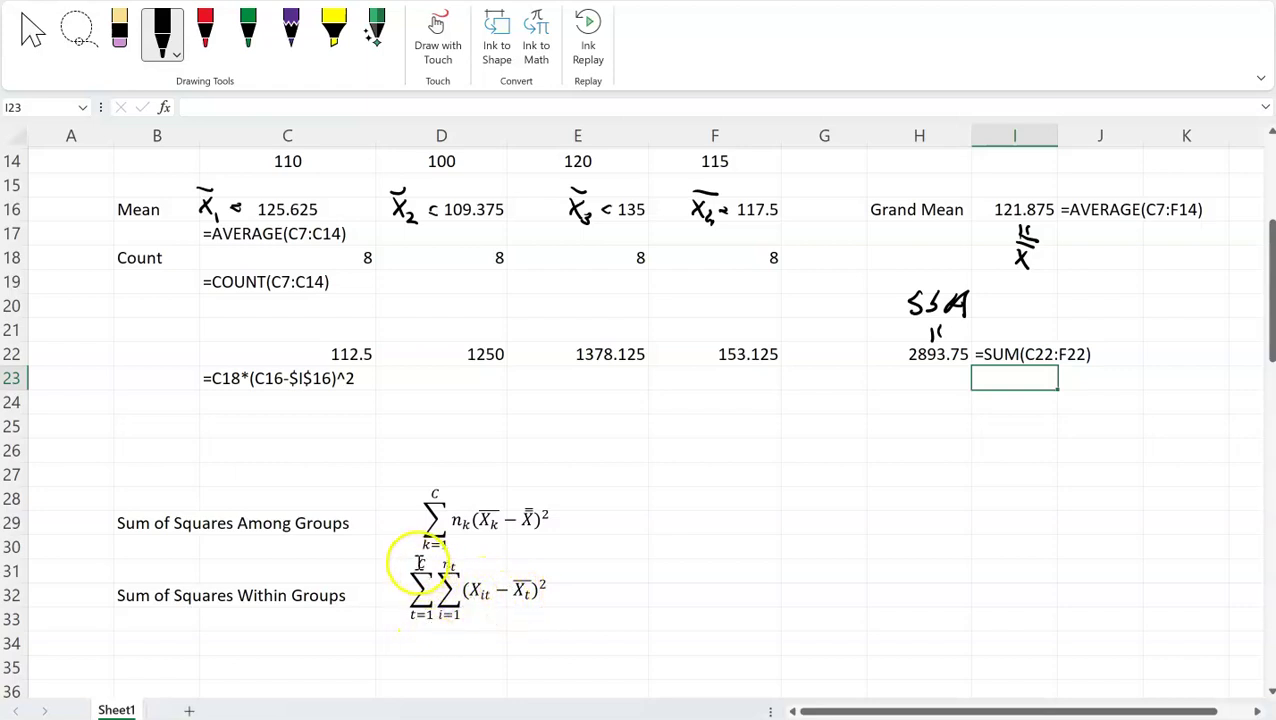
{"action": "left_click", "coordinate": [420, 565]}
{"action": "left_click", "coordinate": [714, 569]}
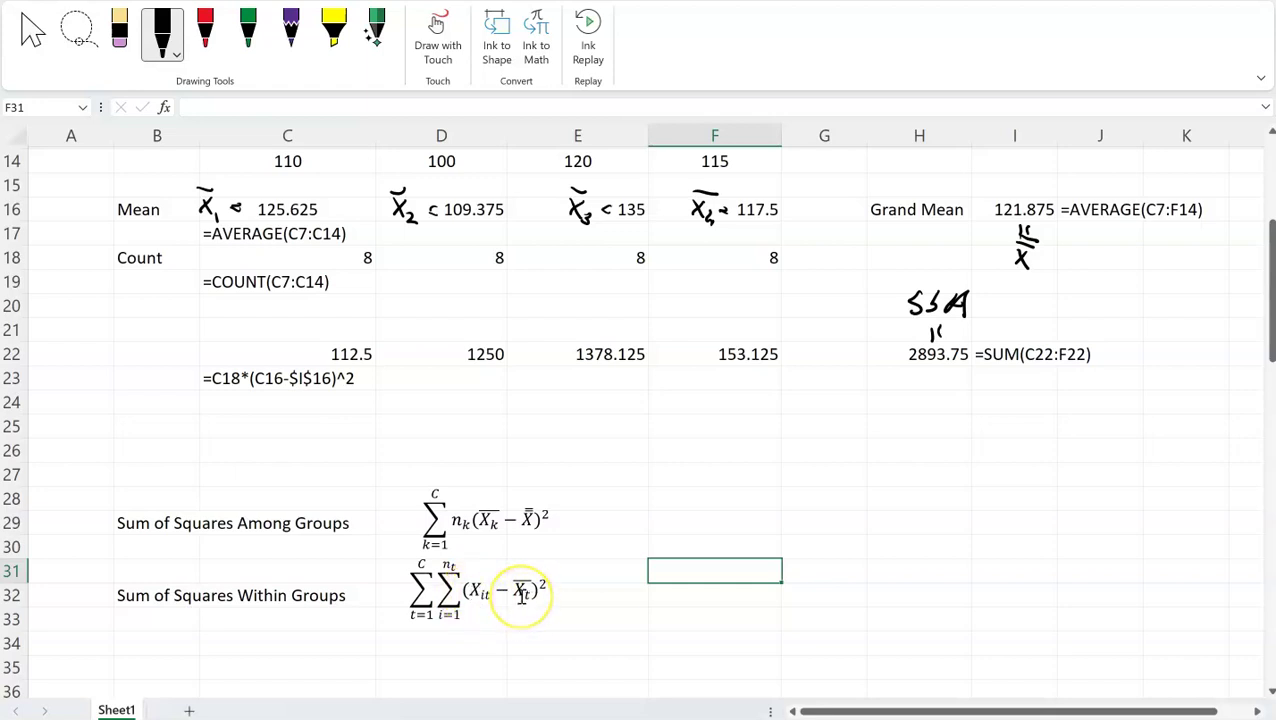
{"action": "scroll", "coordinate": [521, 596], "scroll_direction": "up", "scroll_amount": 4}
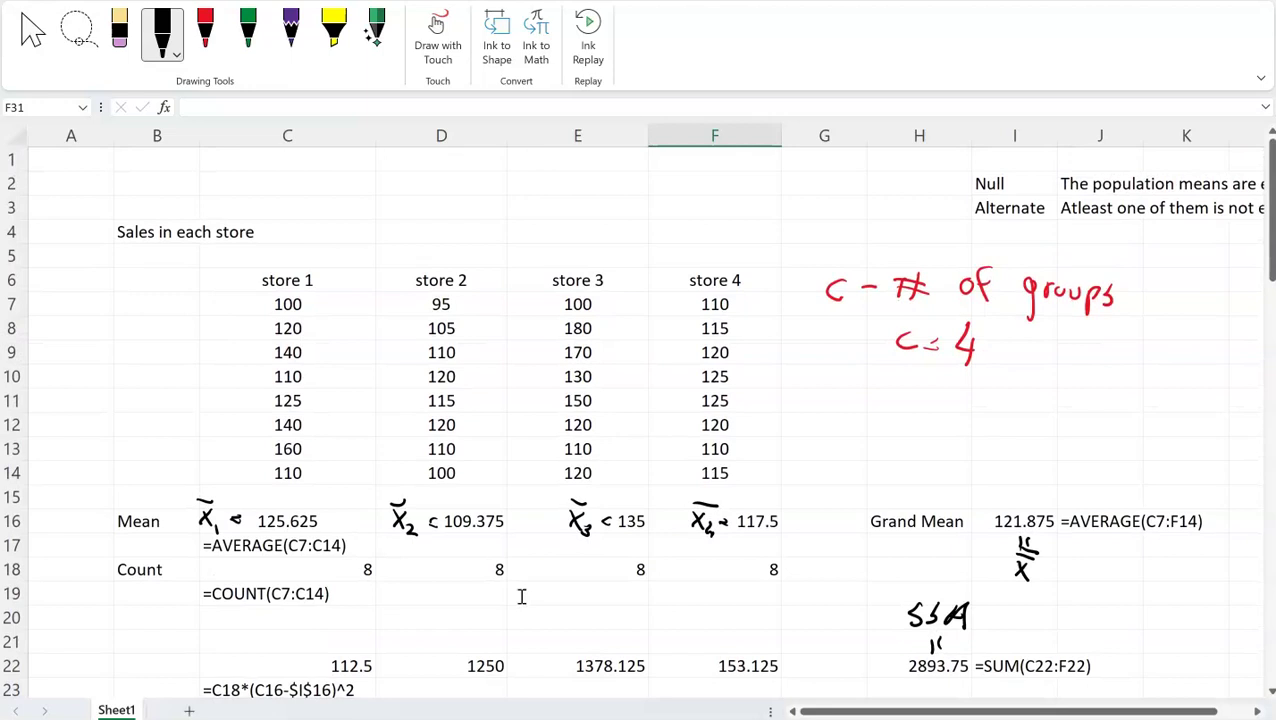
{"action": "scroll", "coordinate": [308, 416], "scroll_direction": "down", "scroll_amount": 8}
{"action": "left_click", "coordinate": [308, 416]}
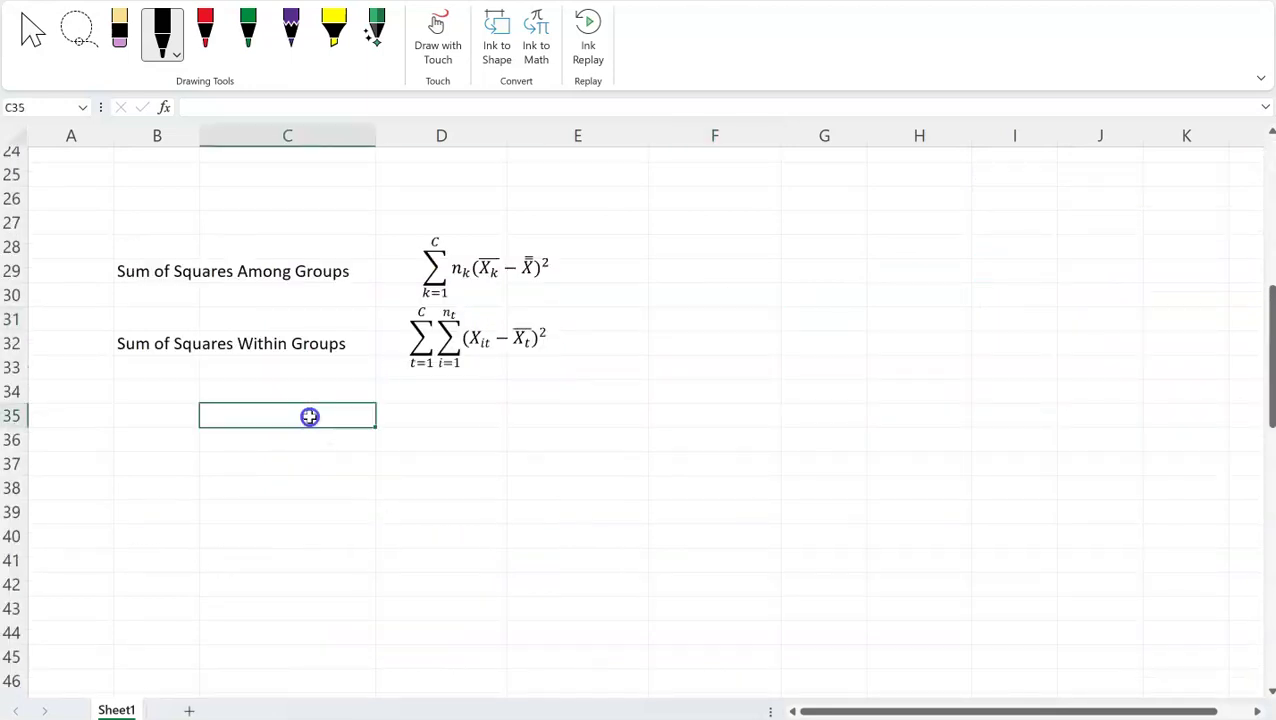
{"action": "scroll", "coordinate": [310, 416], "scroll_direction": "up", "scroll_amount": 6}
{"action": "scroll", "coordinate": [309, 417], "scroll_direction": "up", "scroll_amount": 2}
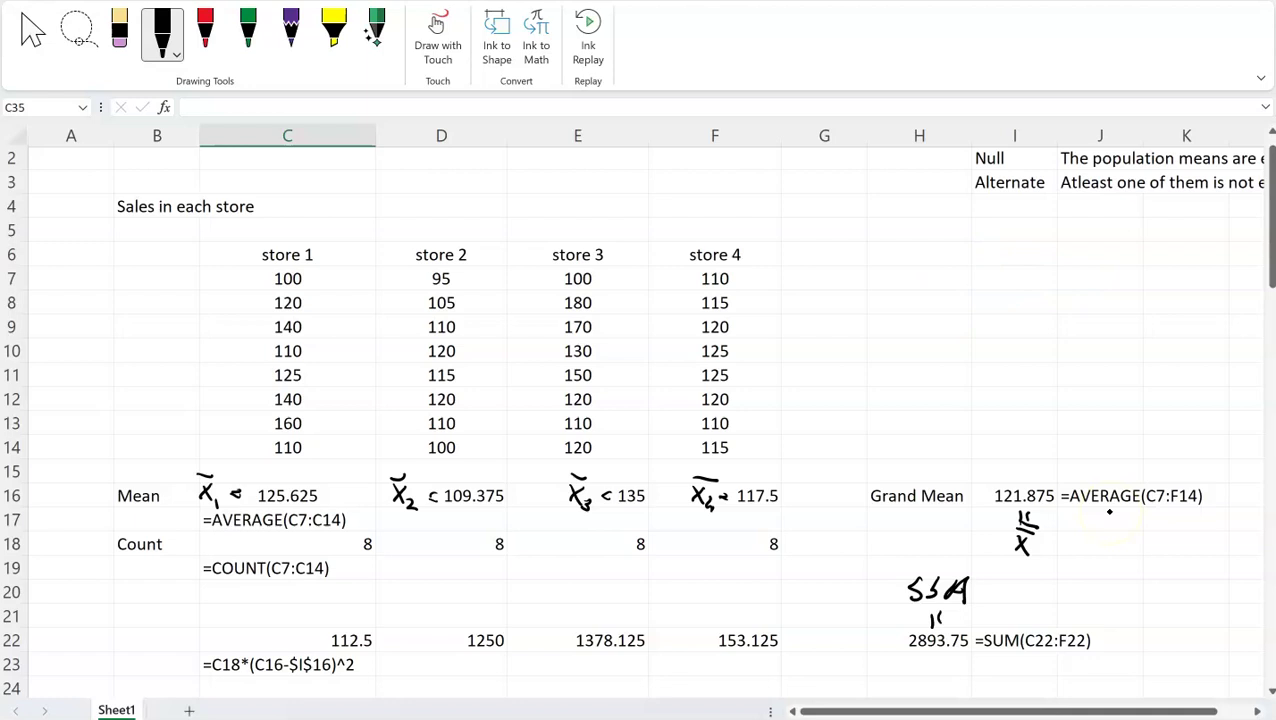
Step: Add the heading "Finding SSW" in H5 and compute store 1's first squared deviation in H7 with =(C7-C16)^2
{"action": "left_click", "coordinate": [933, 265]}
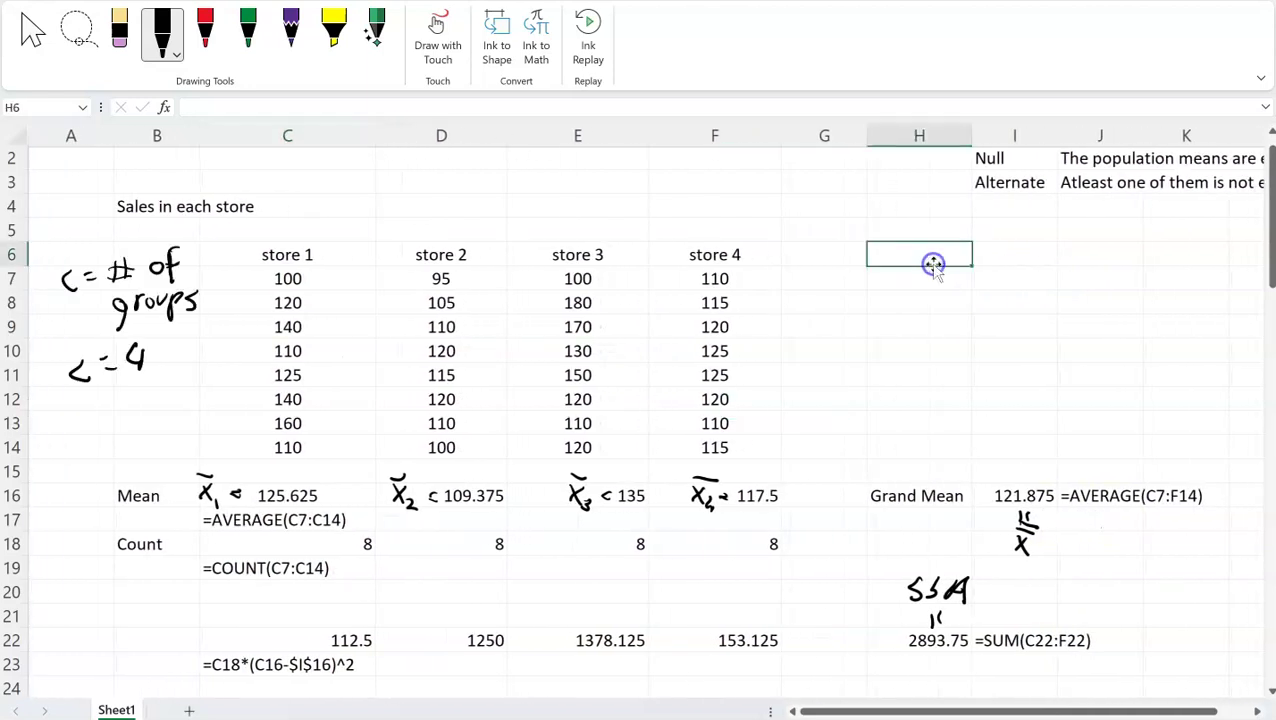
{"action": "type", "text": "Finding SSW"}
{"action": "key", "text": "Return"}
{"action": "type", "text": "="}
{"action": "key", "text": "Left"}
{"action": "key", "text": "Left"}
{"action": "key", "text": "Left"}
{"action": "key", "text": "Left"}
{"action": "key", "text": "Left"}
{"action": "key", "text": "Left"}
{"action": "key", "text": "Right"}
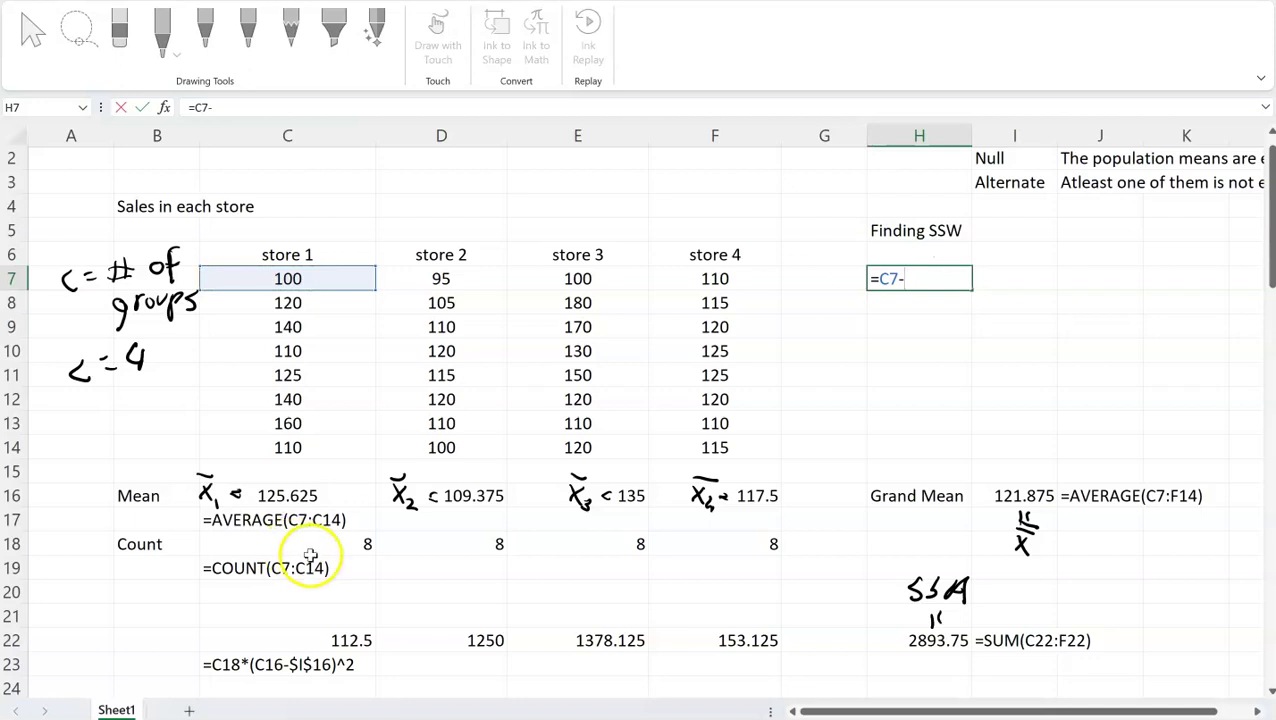
{"action": "left_click", "coordinate": [322, 494]}
{"action": "key", "text": "ctrl+Return"}
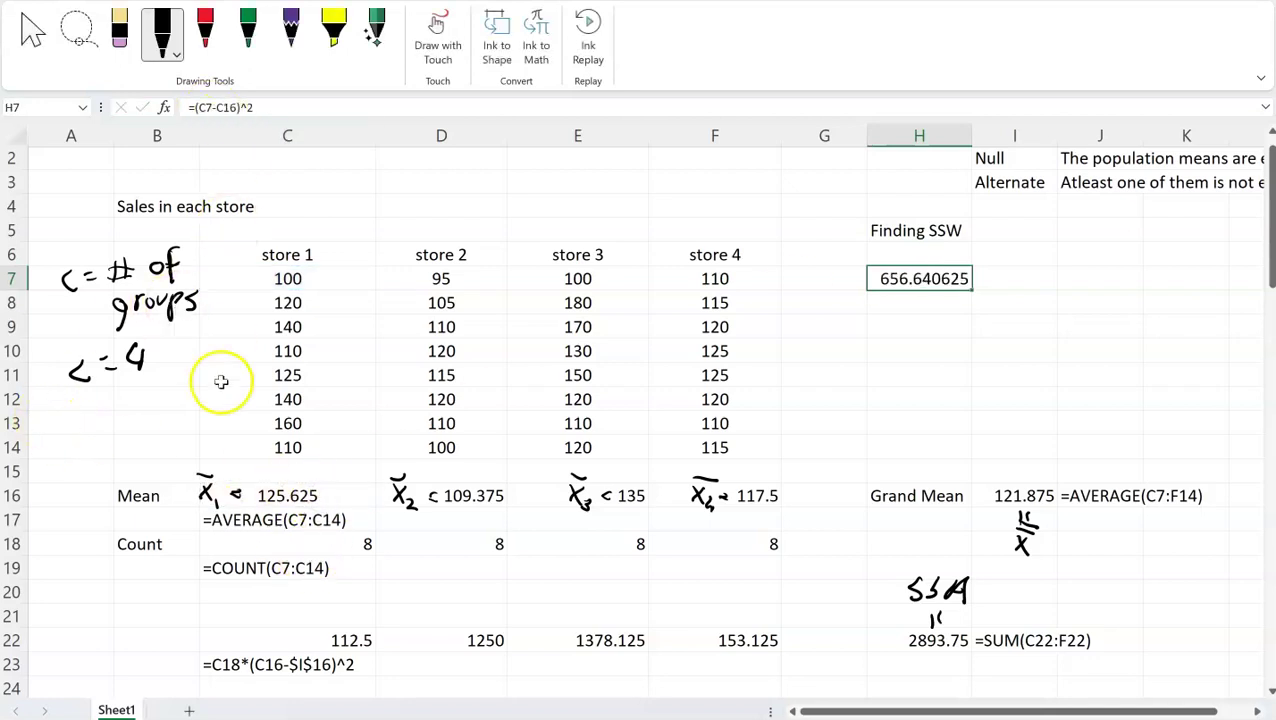
Step: Lock the store 1 mean in the H7 formula as $C$16 and fill the formula down to H14
{"action": "left_click", "coordinate": [222, 107]}
{"action": "key", "text": "F4"}
{"action": "key", "text": "ctrl+Return"}
{"action": "left_click_drag", "start_coordinate": [968, 289], "coordinate": [960, 448]}
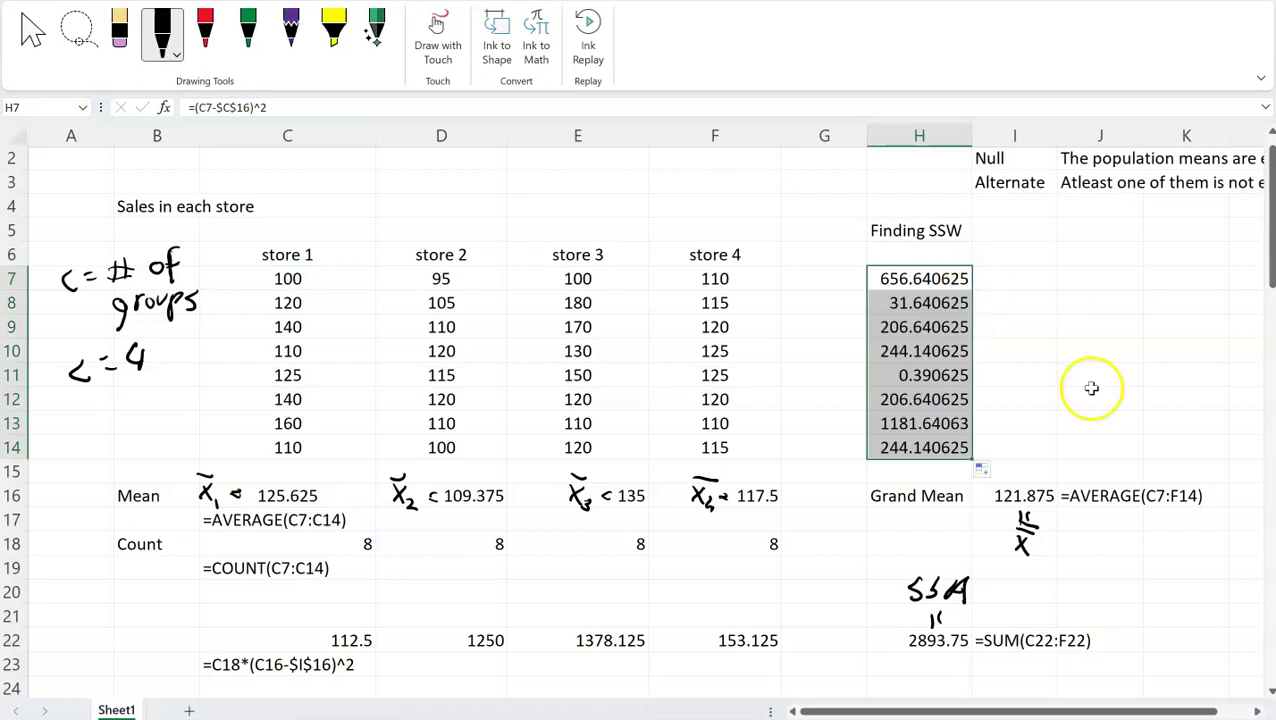
Step: Note the H7 formula as text in H6, and compute squared deviations for stores 2 to 4 in I7:K14 with their formulas noted in row 6
{"action": "left_click", "coordinate": [938, 279]}
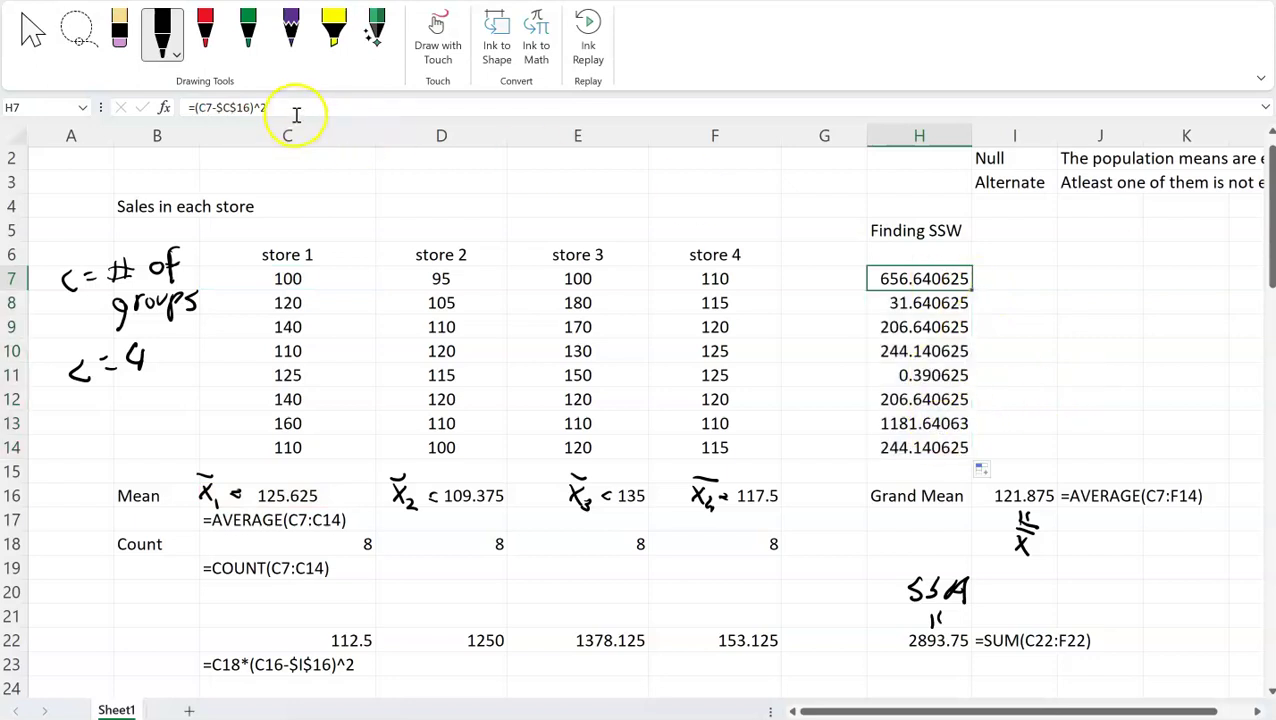
{"action": "left_click", "coordinate": [946, 279]}
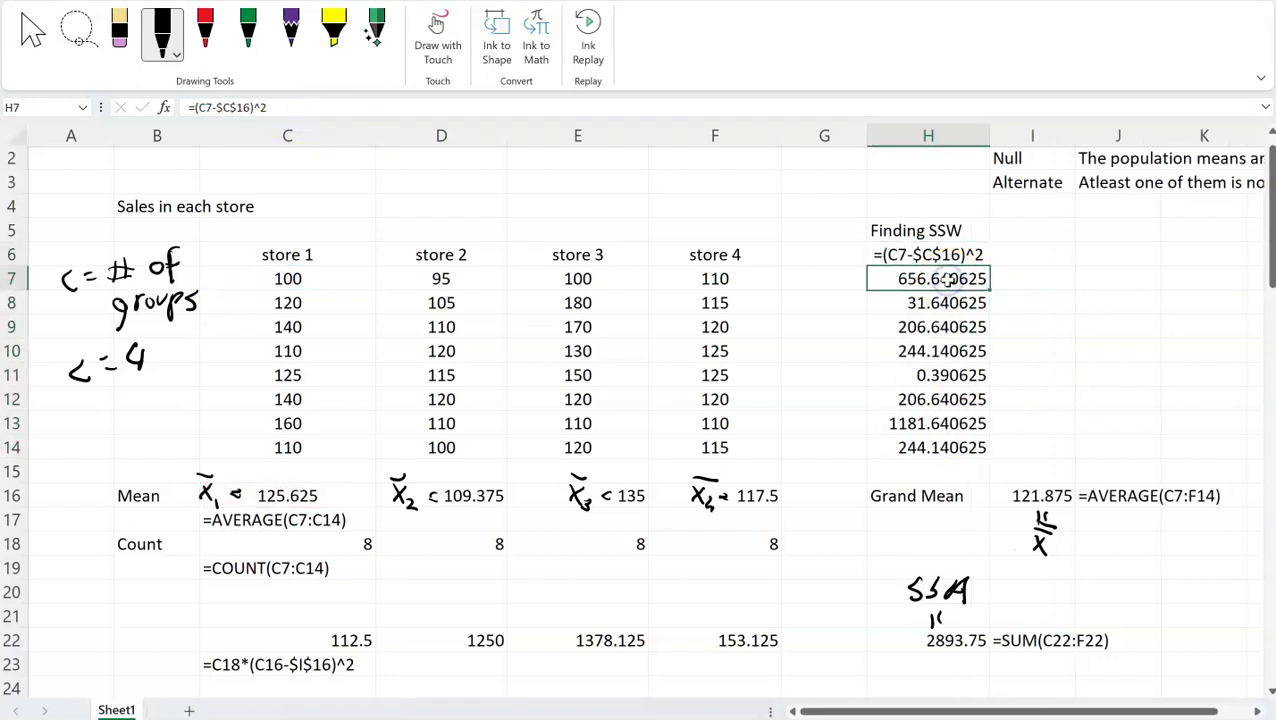
{"action": "key", "text": "Right"}
{"action": "key", "text": "Right"}
{"action": "key", "text": "Right"}
{"action": "key", "text": "Right"}
{"action": "key", "text": "Left"}
{"action": "key", "text": "Left"}
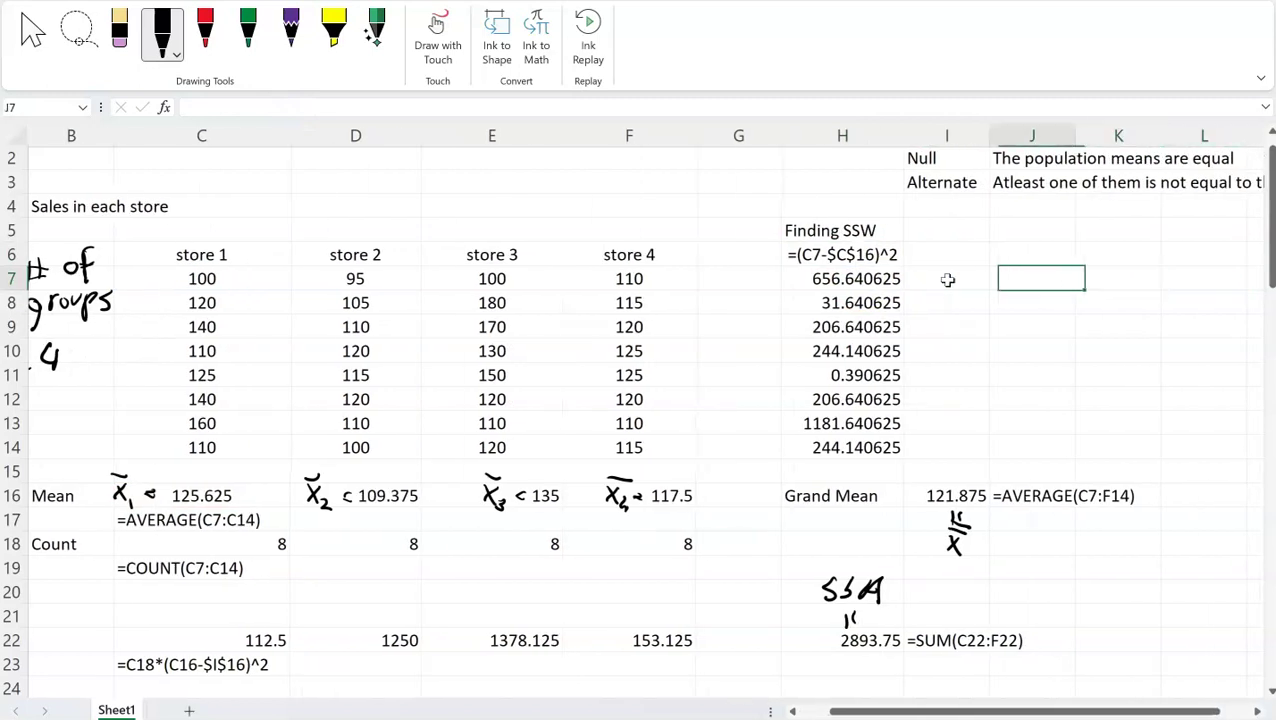
{"action": "left_click_drag", "start_coordinate": [843, 256], "coordinate": [911, 293]}
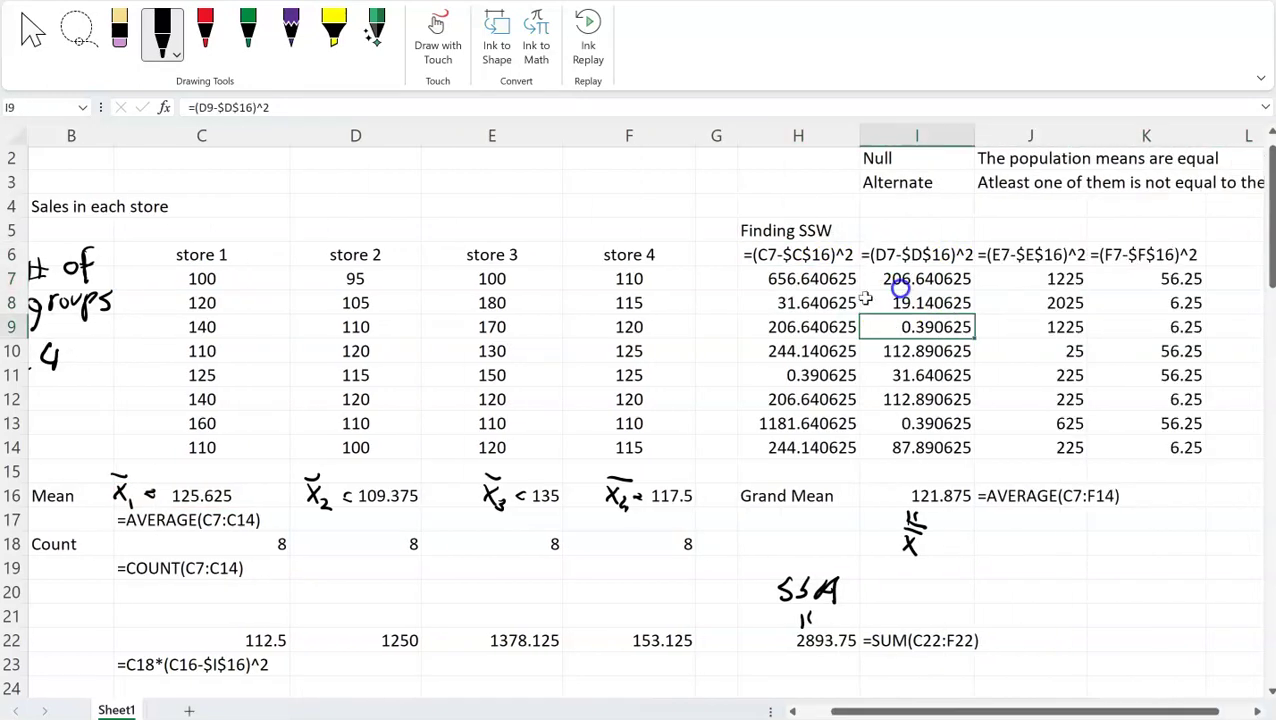
Step: Highlight the first store 1 deviation in H7, its sales value in C7 and the store 1 mean in C16 with yellow fill
{"action": "left_click", "coordinate": [792, 283]}
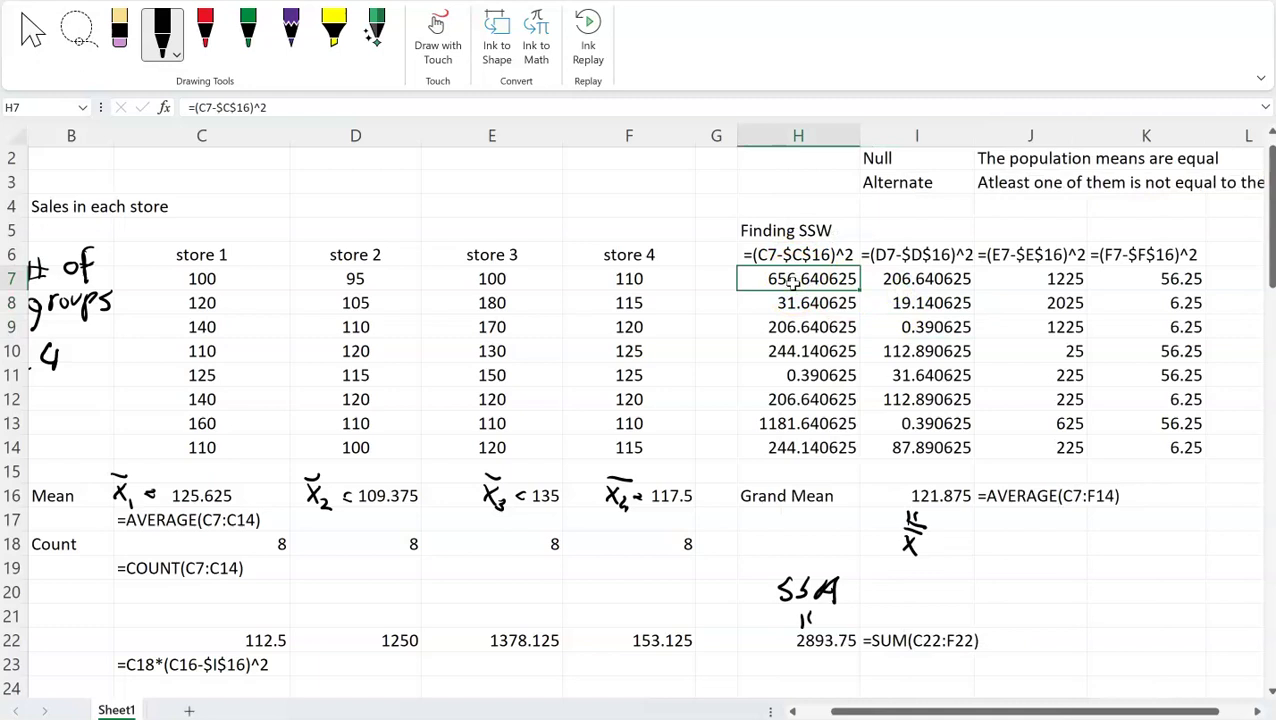
{"action": "left_click", "coordinate": [214, 279]}
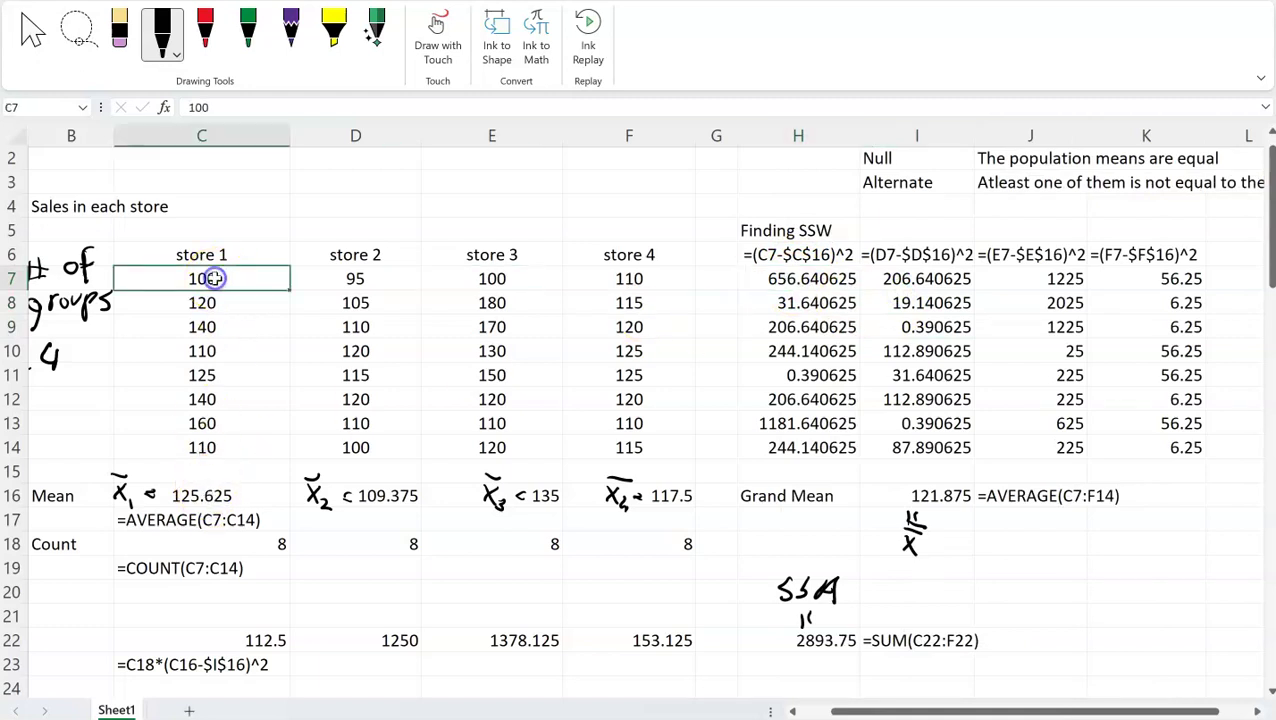
{"action": "left_click", "coordinate": [800, 281]}
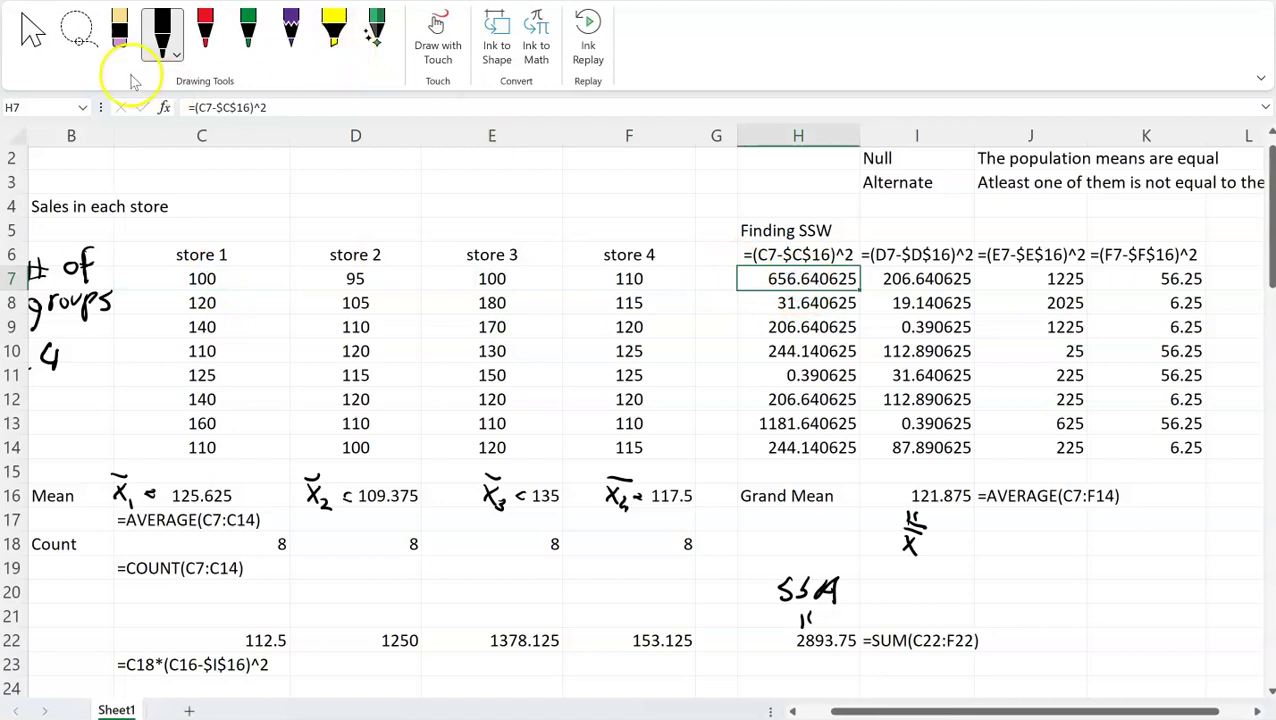
{"action": "left_click", "coordinate": [70, 1]}
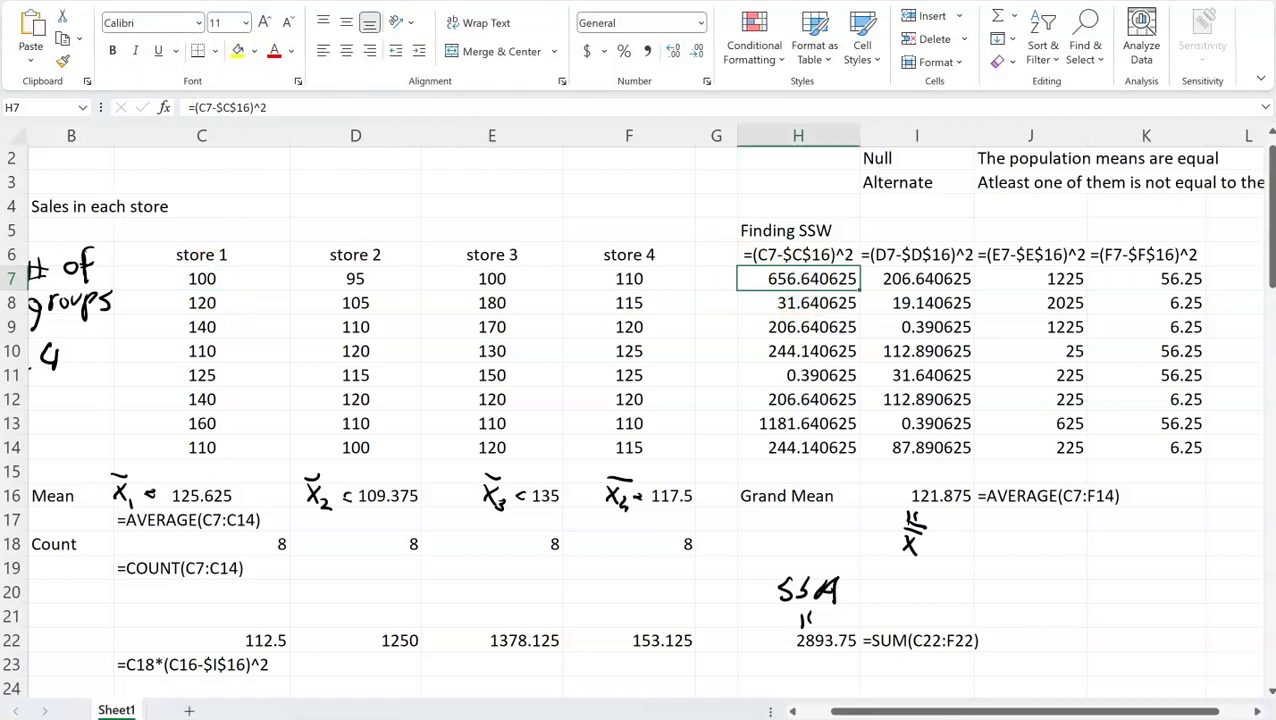
{"action": "left_click", "coordinate": [238, 53]}
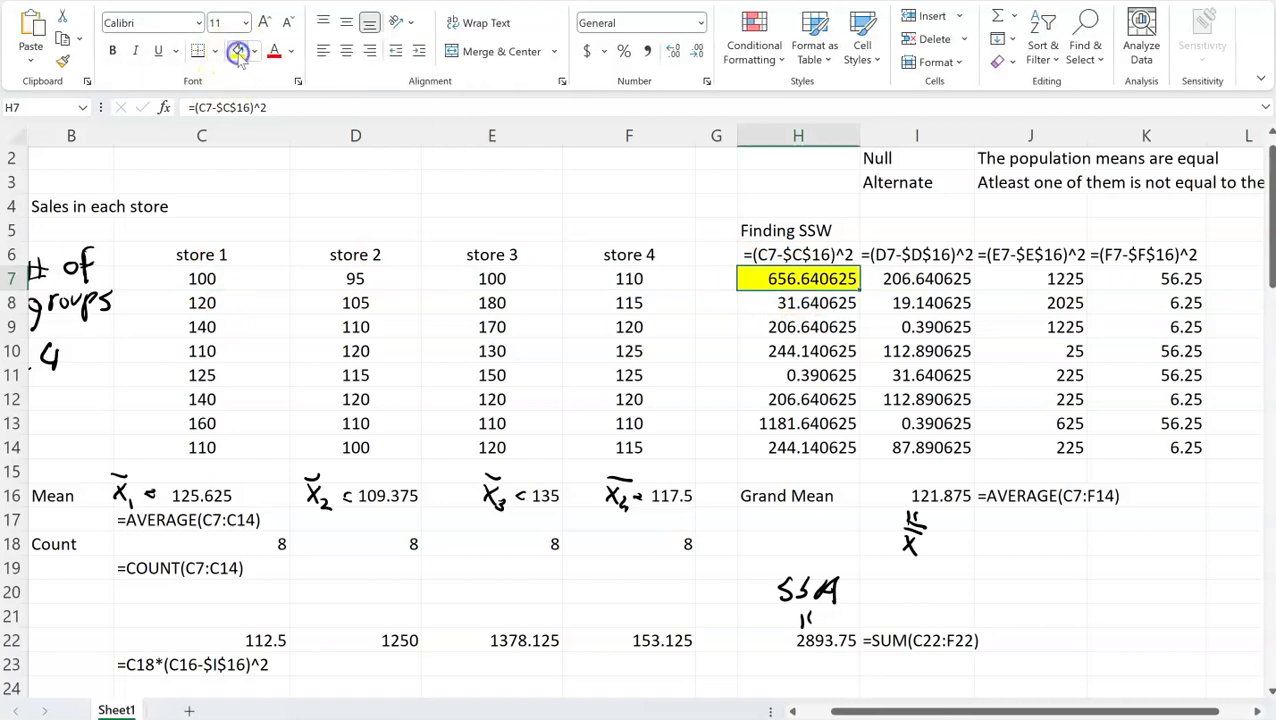
{"action": "left_click", "coordinate": [203, 284]}
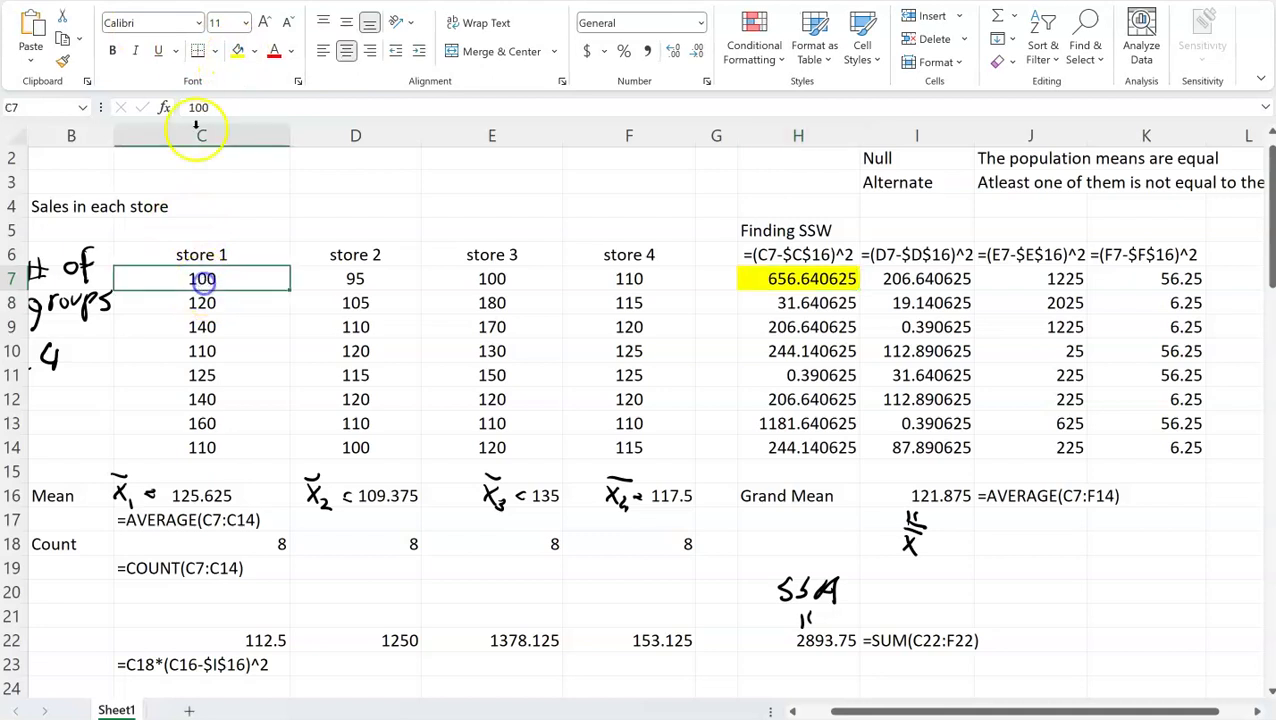
{"action": "left_click", "coordinate": [238, 53]}
{"action": "left_click", "coordinate": [212, 495]}
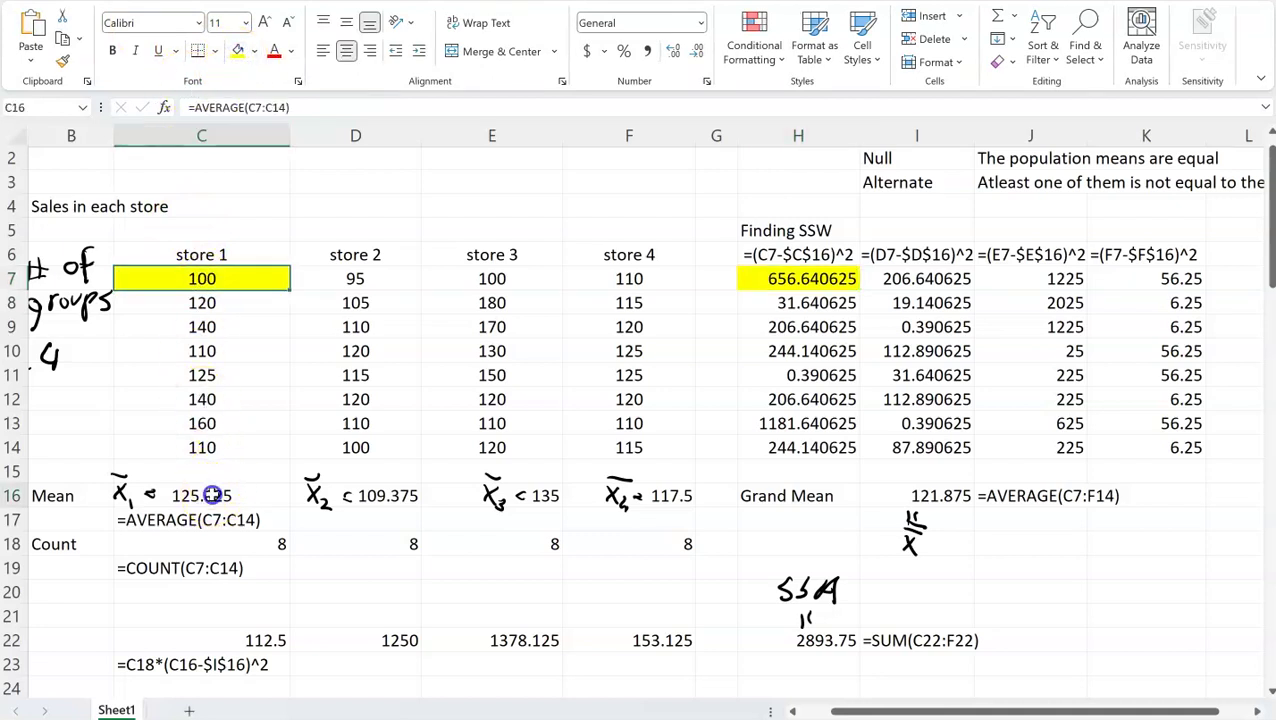
{"action": "left_click", "coordinate": [240, 51]}
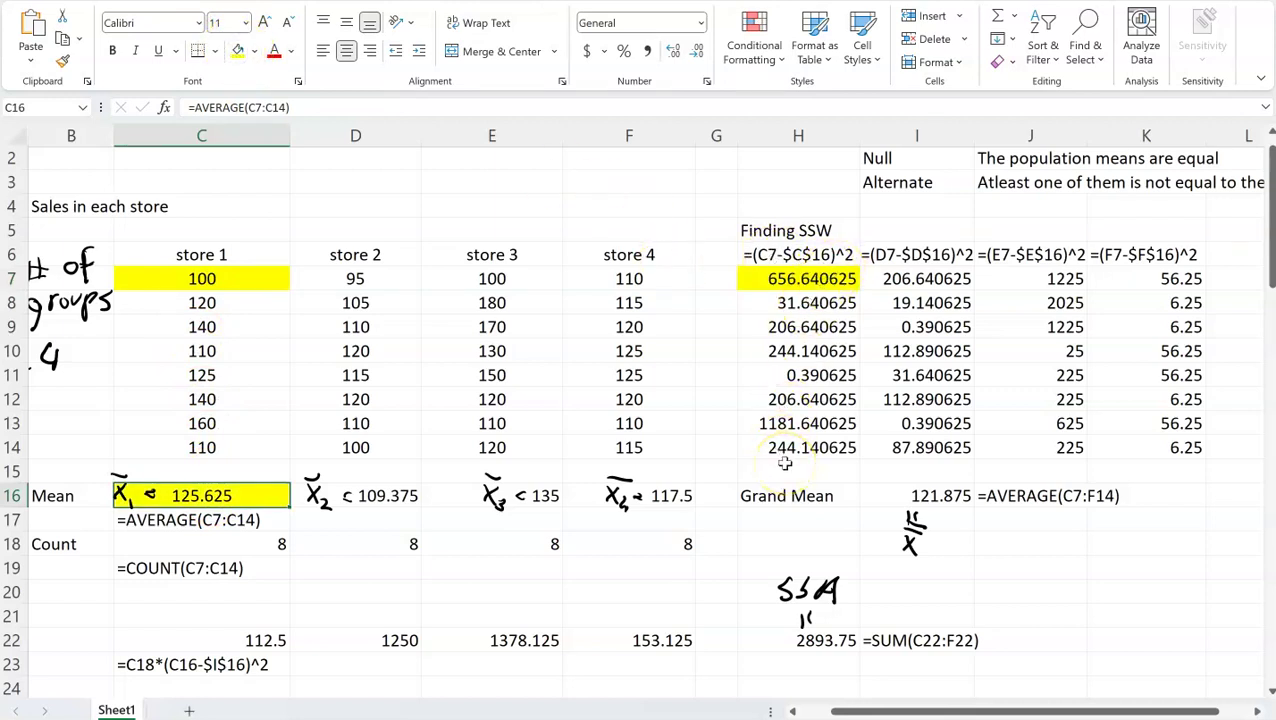
Step: Highlight the store 3 deviation in J11, its sales value in E11 and the store 3 mean in E16 with blue fill
{"action": "left_click", "coordinate": [1044, 374]}
{"action": "left_click", "coordinate": [253, 51]}
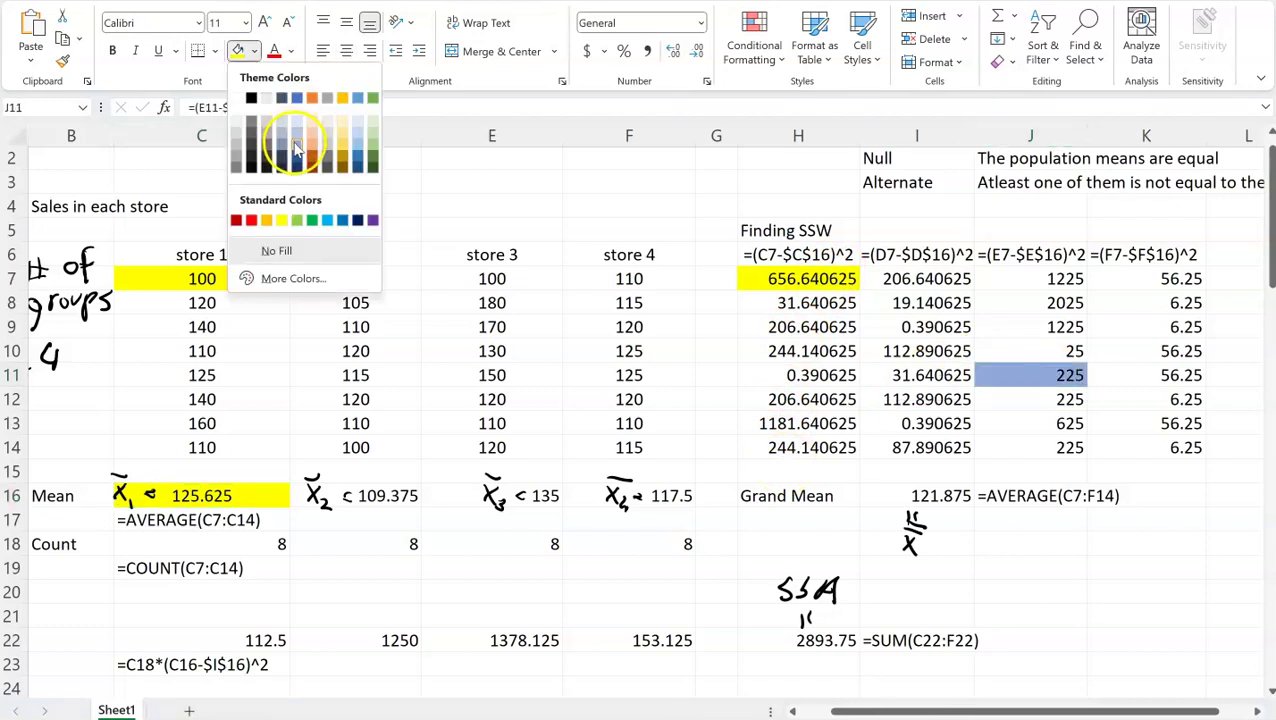
{"action": "left_click", "coordinate": [295, 143]}
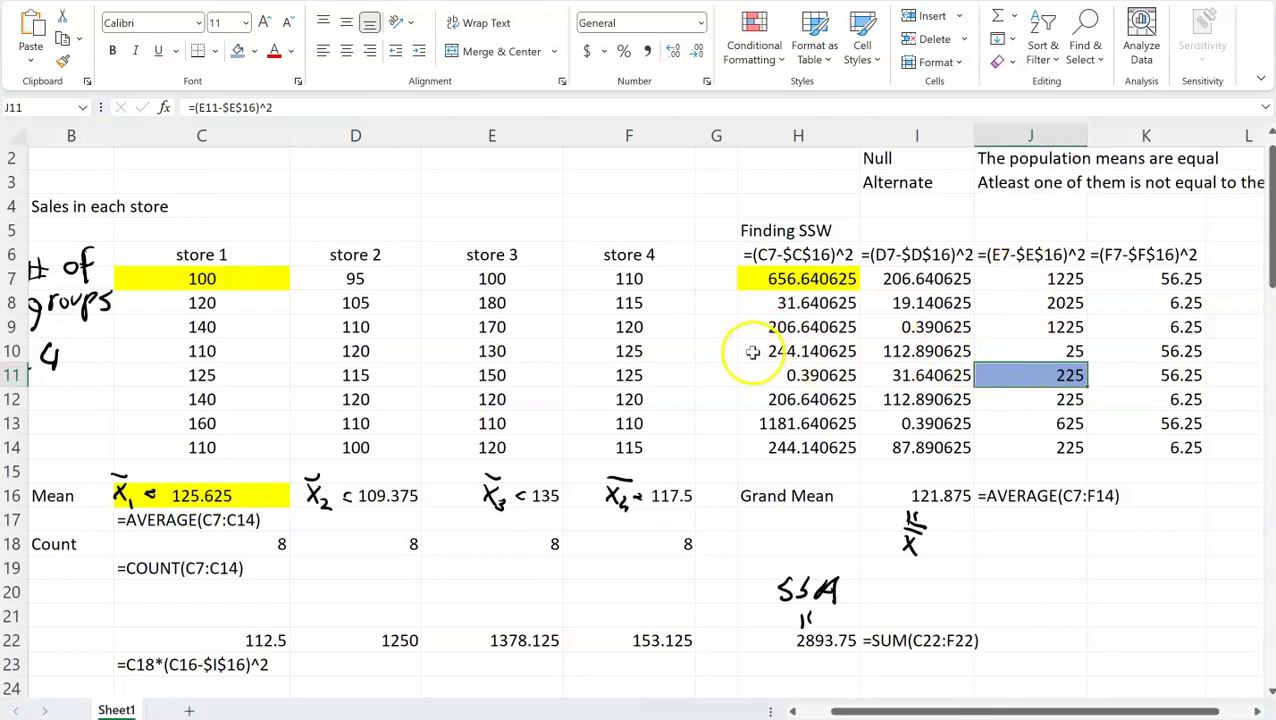
{"action": "left_click", "coordinate": [482, 375]}
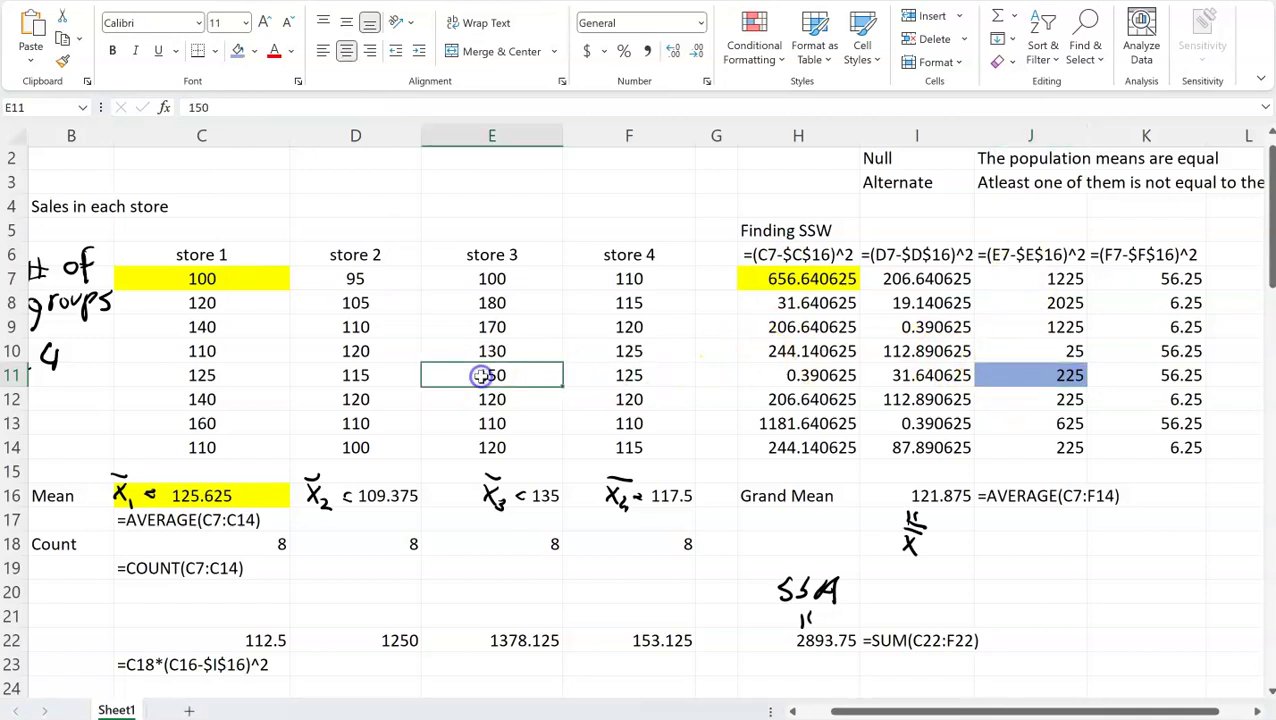
{"action": "left_click", "coordinate": [521, 493]}
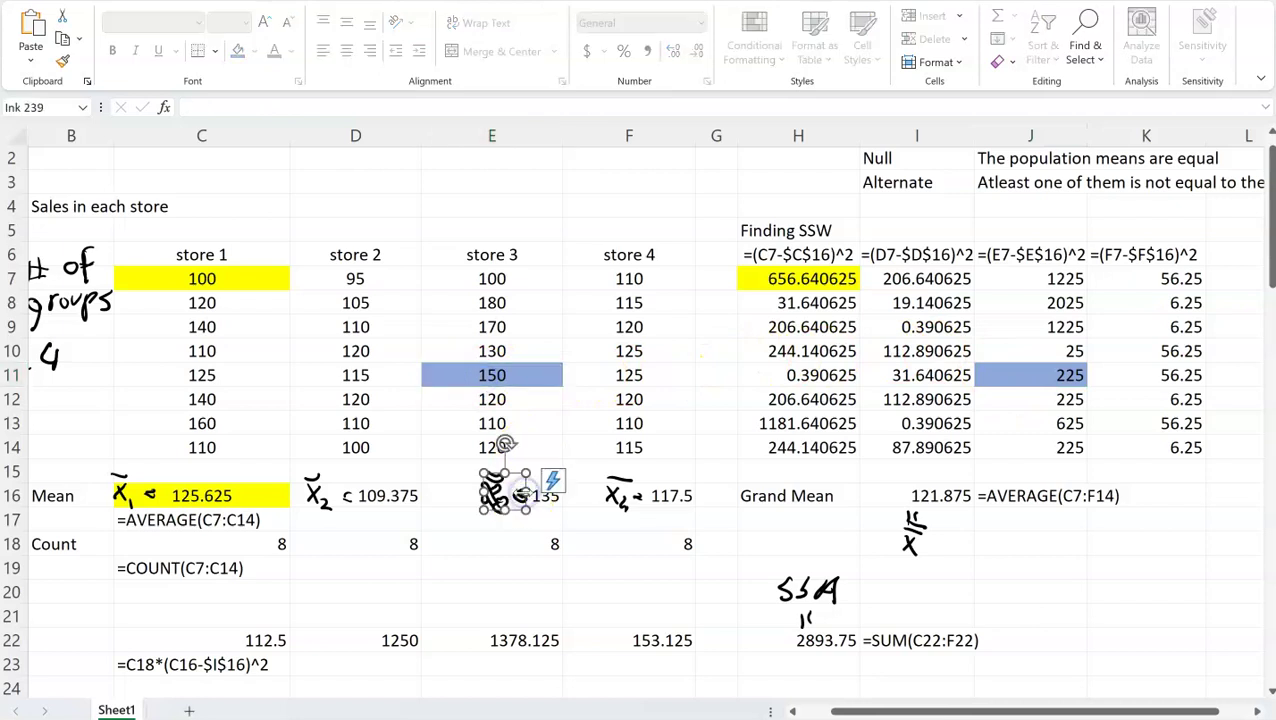
{"action": "left_click", "coordinate": [556, 494]}
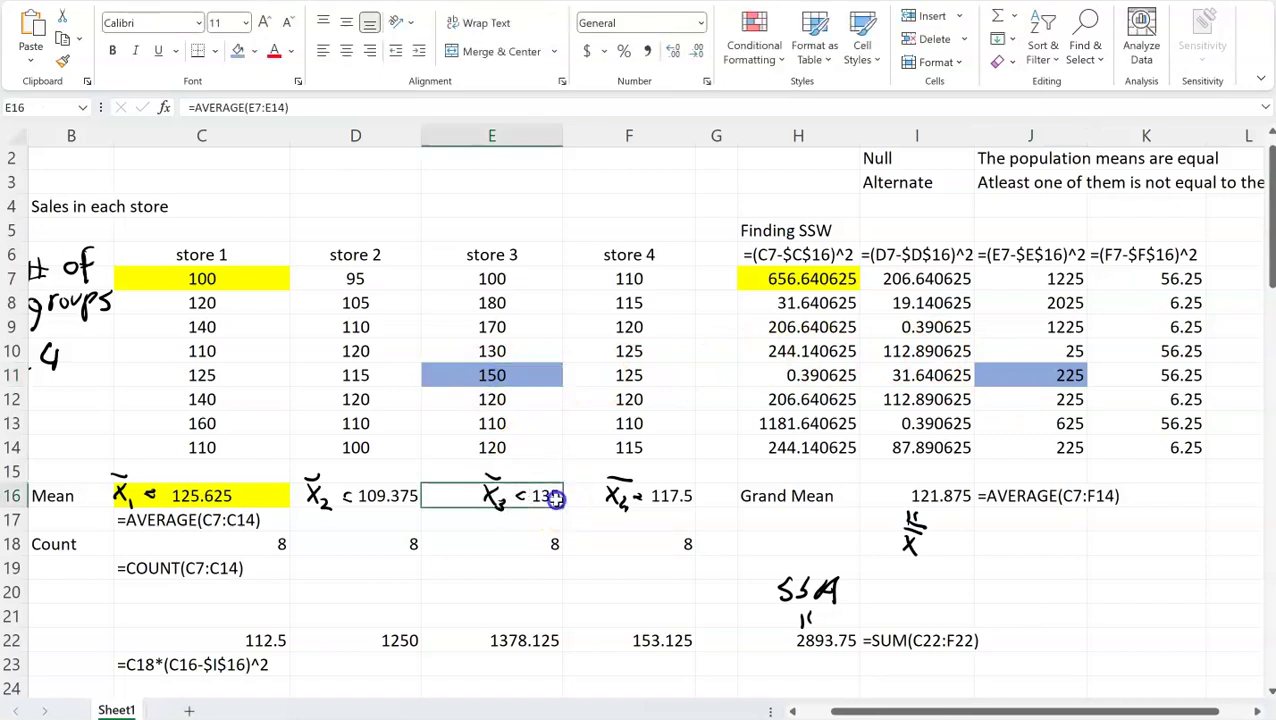
{"action": "left_click", "coordinate": [237, 52]}
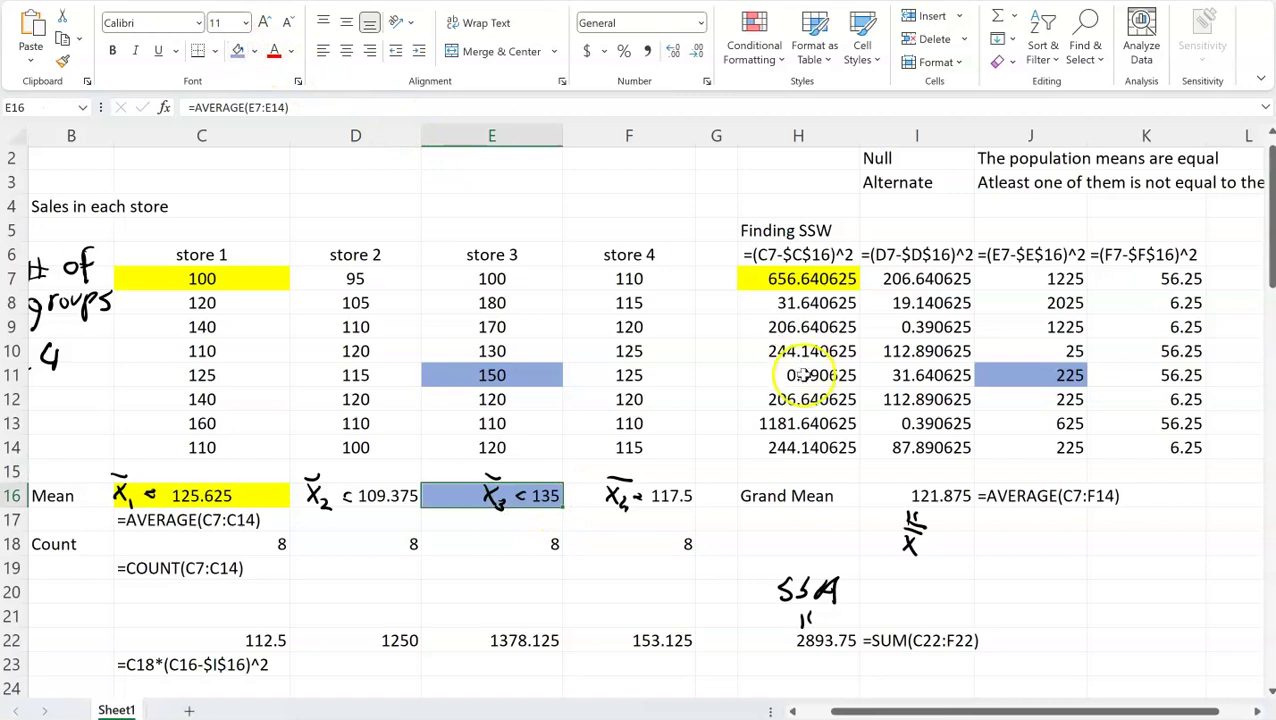
Step: Total all squared deviations in K22 with =SUM(H7:K14) and note the formula as text in L22
{"action": "key", "text": "Right"}
{"action": "key", "text": "Right"}
{"action": "key", "text": "Right"}
{"action": "key", "text": "Right"}
{"action": "key", "text": "Right"}
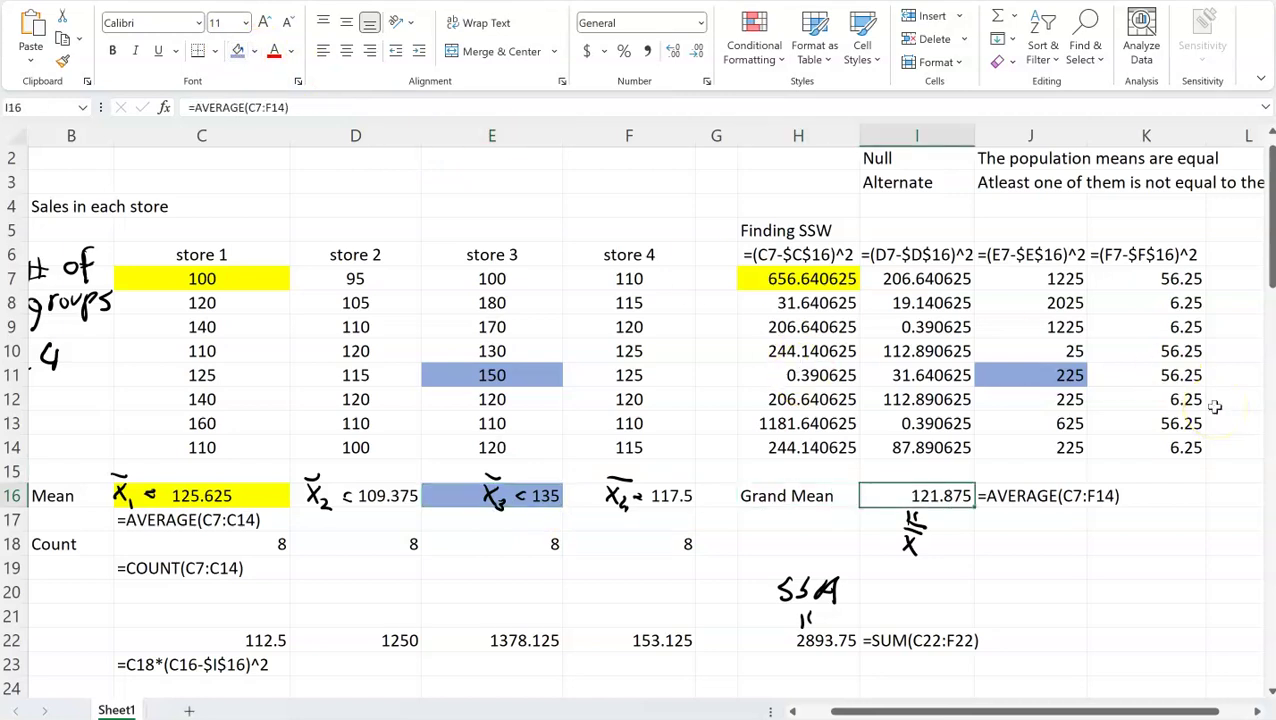
{"action": "key", "text": "Down"}
{"action": "key", "text": "Down"}
{"action": "key", "text": "Down"}
{"action": "key", "text": "Down"}
{"action": "key", "text": "Down"}
{"action": "key", "text": "Down"}
{"action": "key", "text": "Down"}
{"action": "key", "text": "Down"}
{"action": "key", "text": "Down"}
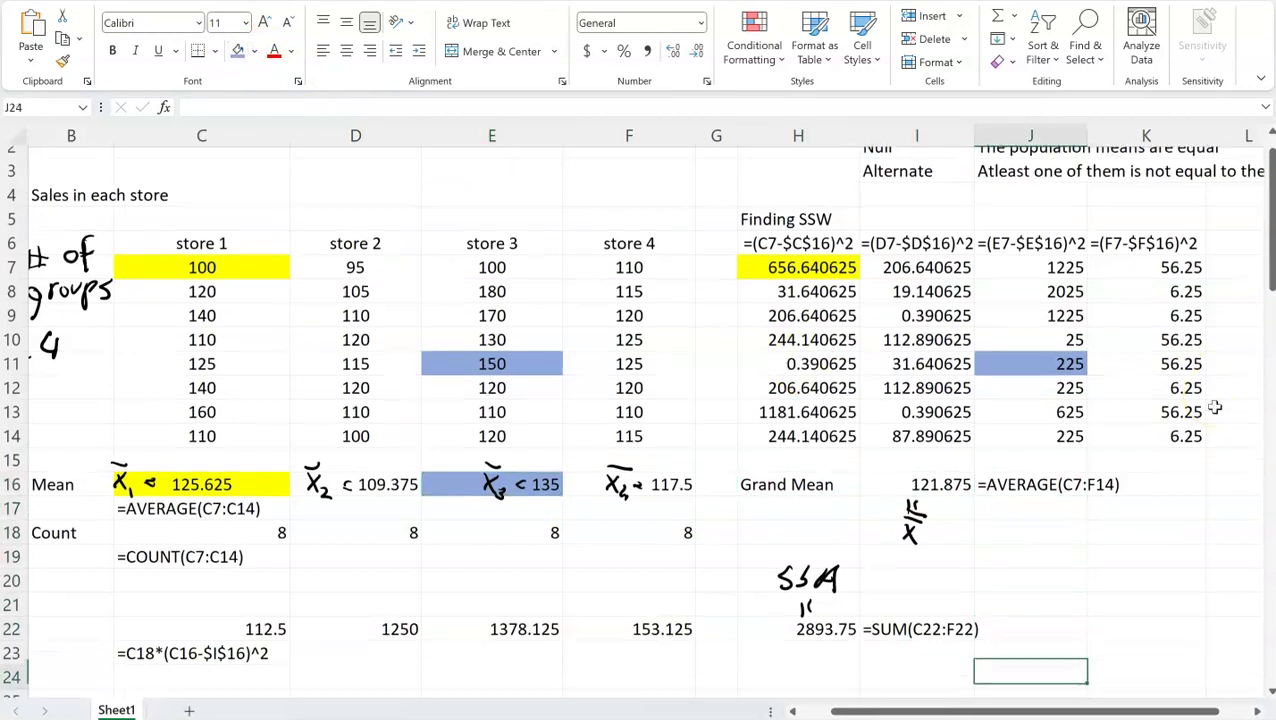
{"action": "key", "text": "Up"}
{"action": "key", "text": "Up"}
{"action": "key", "text": "Up"}
{"action": "key", "text": "Right"}
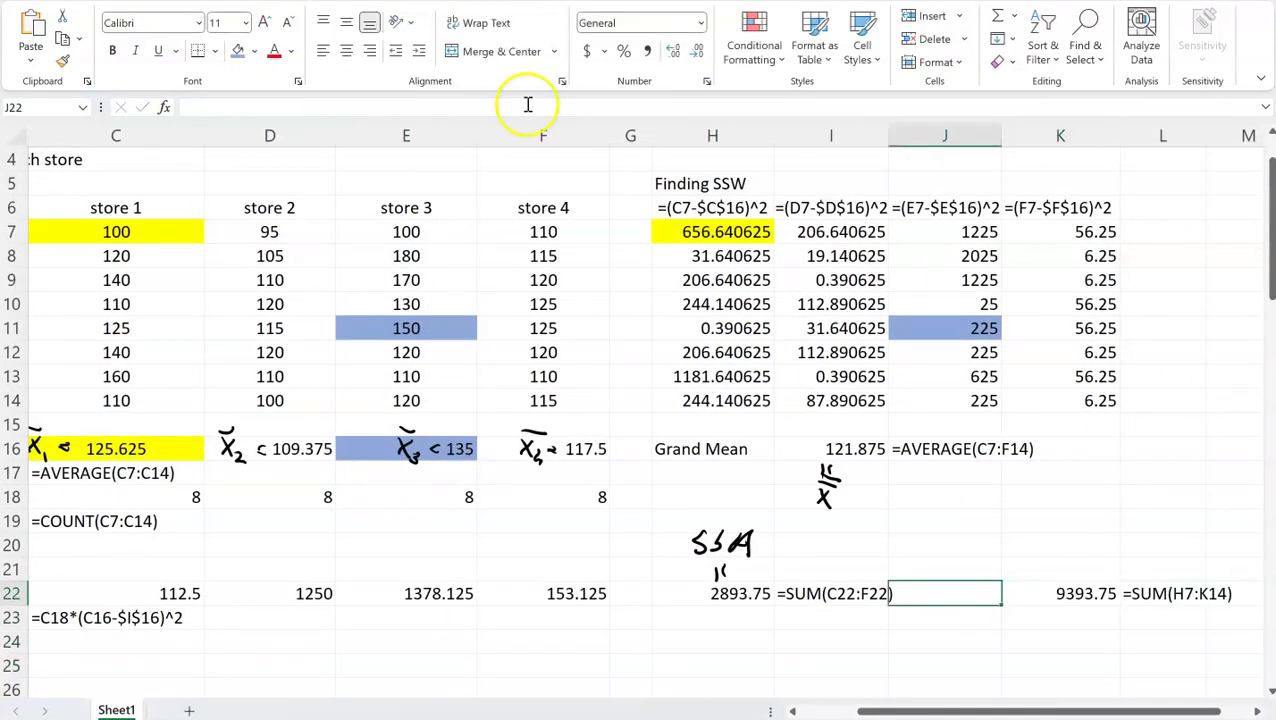
Step: Handwrite SSW with an equals sign above the total in K22
{"action": "key", "text": "Down"}
{"action": "key", "text": "Down"}
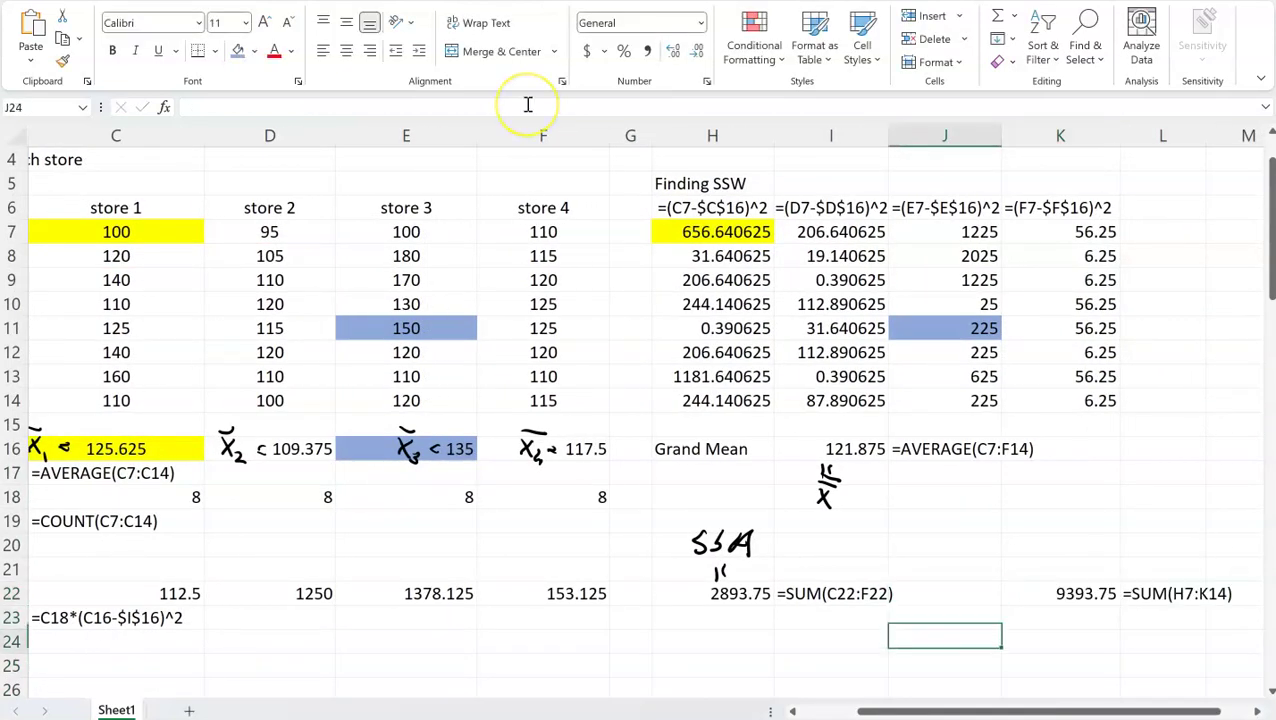
{"action": "left_click_drag", "start_coordinate": [1068, 534], "coordinate": [1057, 550]}
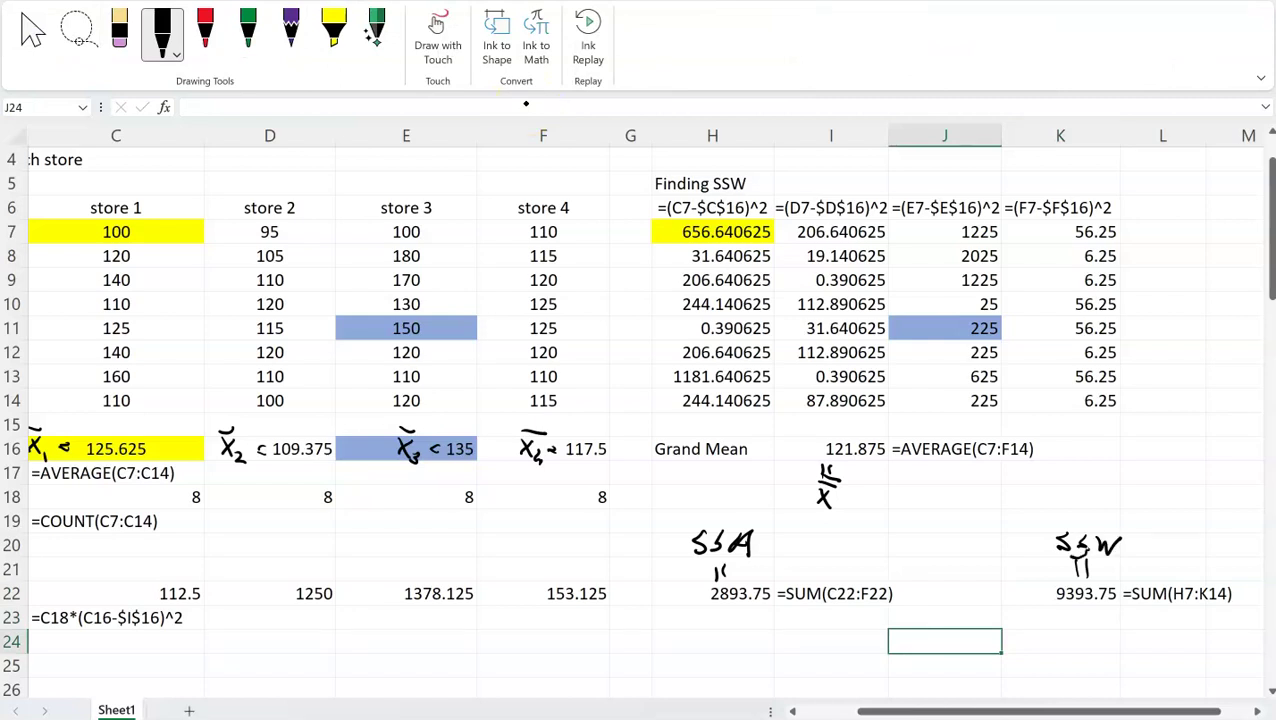
Step: Start a summary table with the row labels "Among" in H25 and "Within" in H26, and the heading "Sum of Squares" in I24
{"action": "scroll", "coordinate": [720, 494], "scroll_direction": "down", "scroll_amount": 3}
{"action": "left_click", "coordinate": [720, 494]}
{"action": "type", "text": "Wi"}
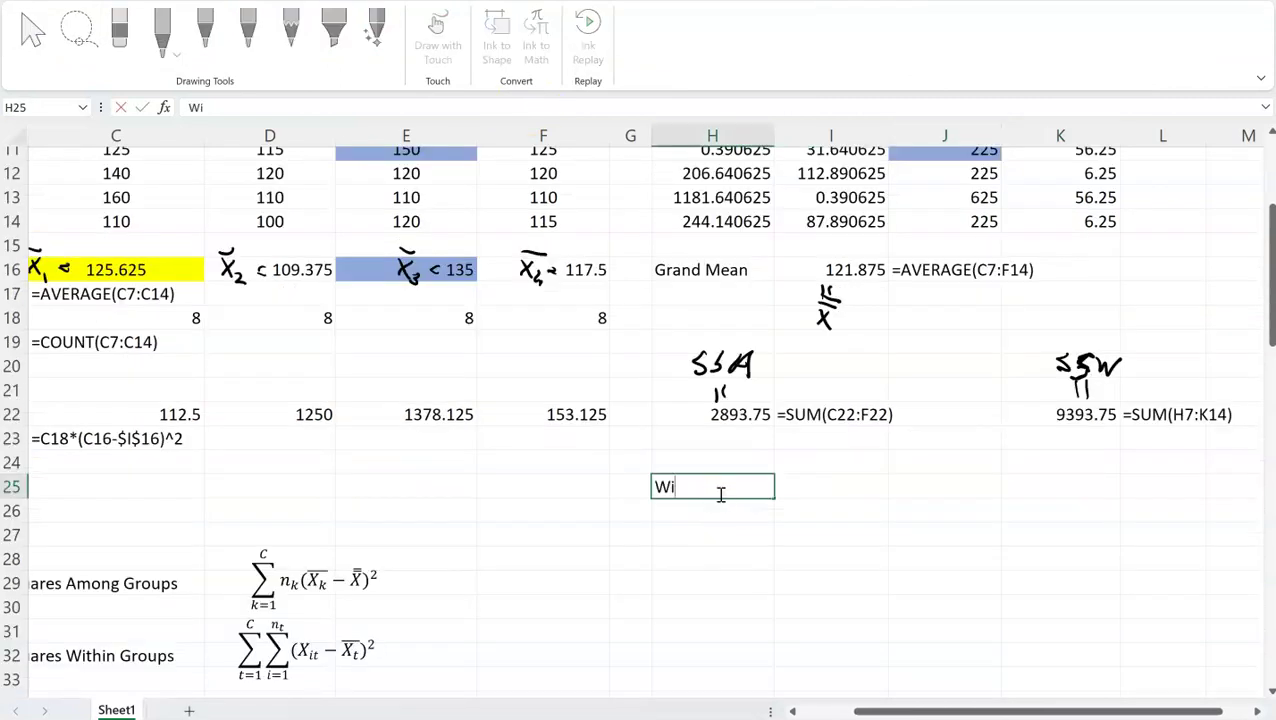
{"action": "type", "text": "thin"}
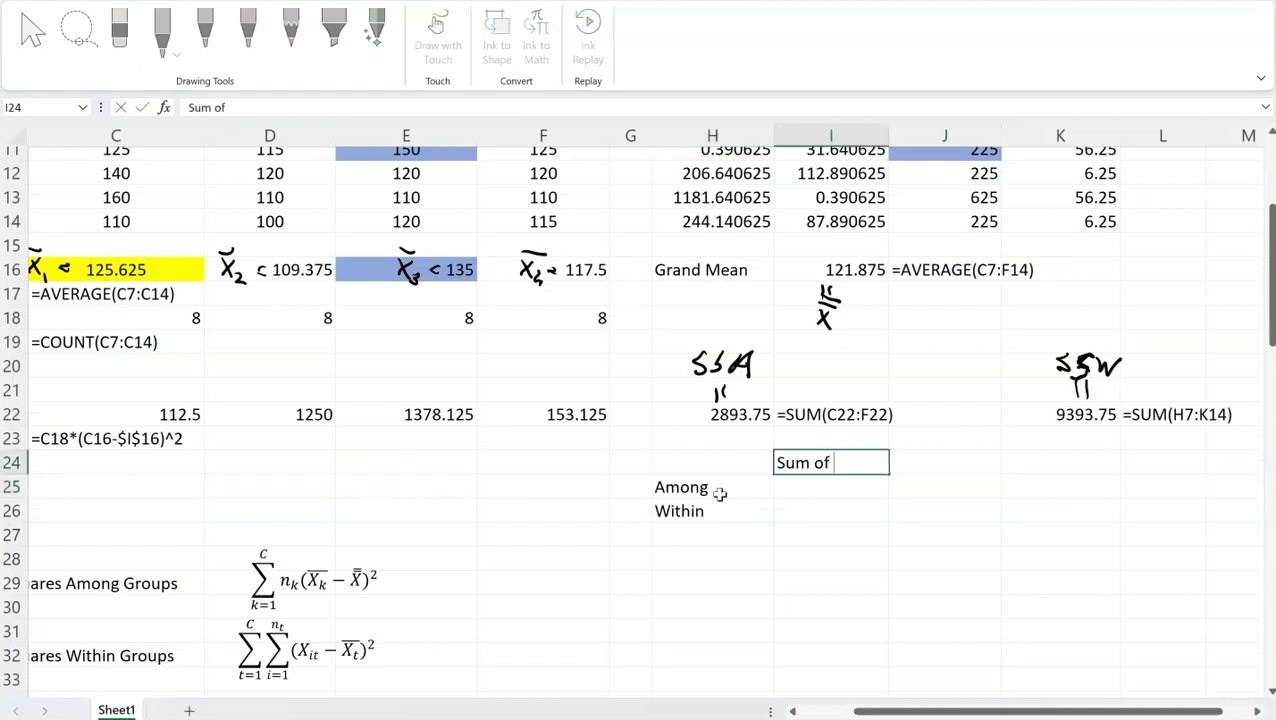
{"action": "type", "text": "Sum of Squares"}
{"action": "key", "text": "Return"}
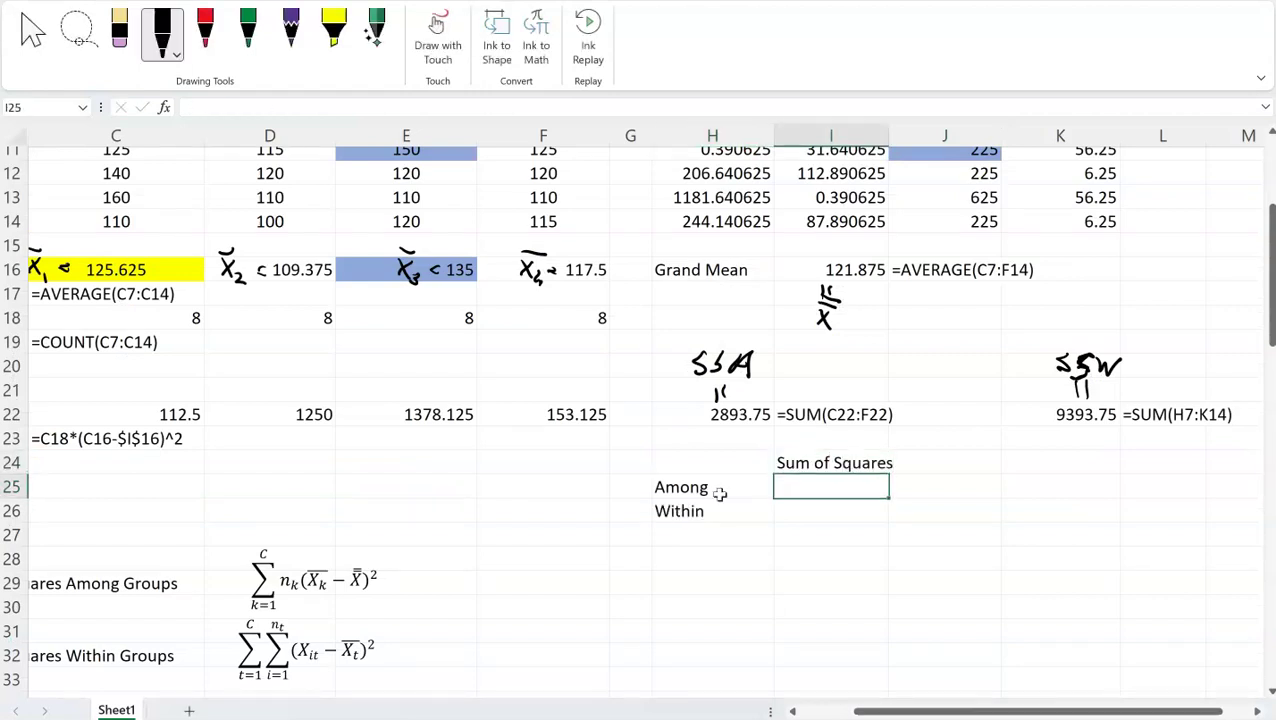
Step: Link the Among sum of squares in I25 to H22 and the Within sum of squares in I26 to K22
{"action": "type", "text": "="}
{"action": "key", "text": "Up"}
{"action": "key", "text": "Up"}
{"action": "key", "text": "Up"}
{"action": "key", "text": "Left"}
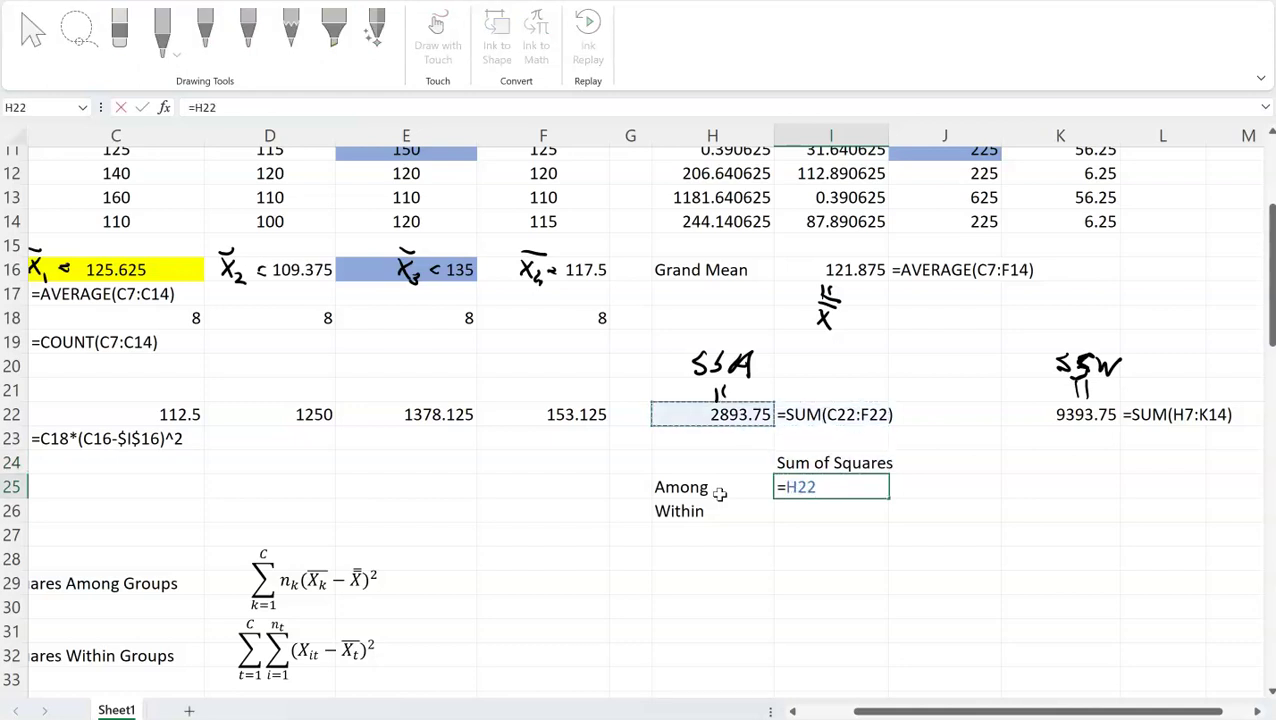
{"action": "key", "text": "Return"}
{"action": "type", "text": "="}
{"action": "key", "text": "Up"}
{"action": "key", "text": "Up"}
{"action": "key", "text": "Up"}
{"action": "key", "text": "Up"}
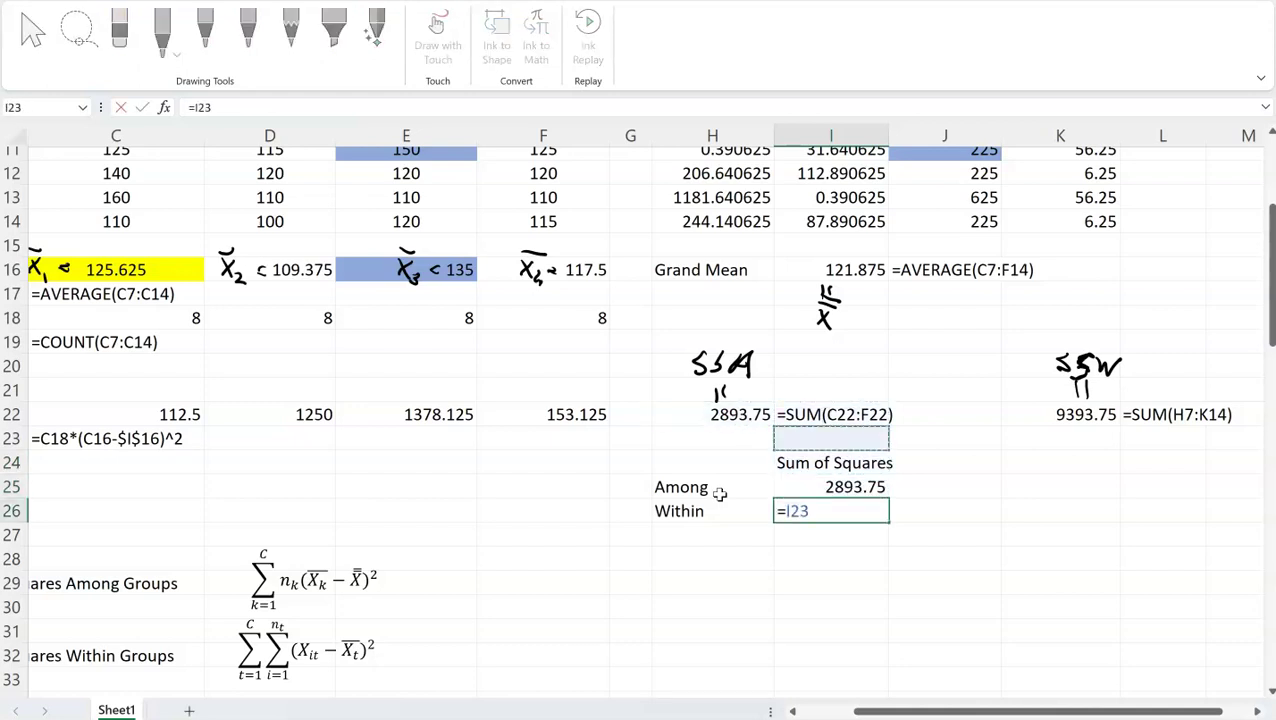
{"action": "key", "text": "Right"}
{"action": "key", "text": "Right"}
{"action": "key", "text": "Return"}
Step: Add a "Total" label in H28 and sum the Among and Within values I25:I26 in I28
{"action": "key", "text": "Down"}
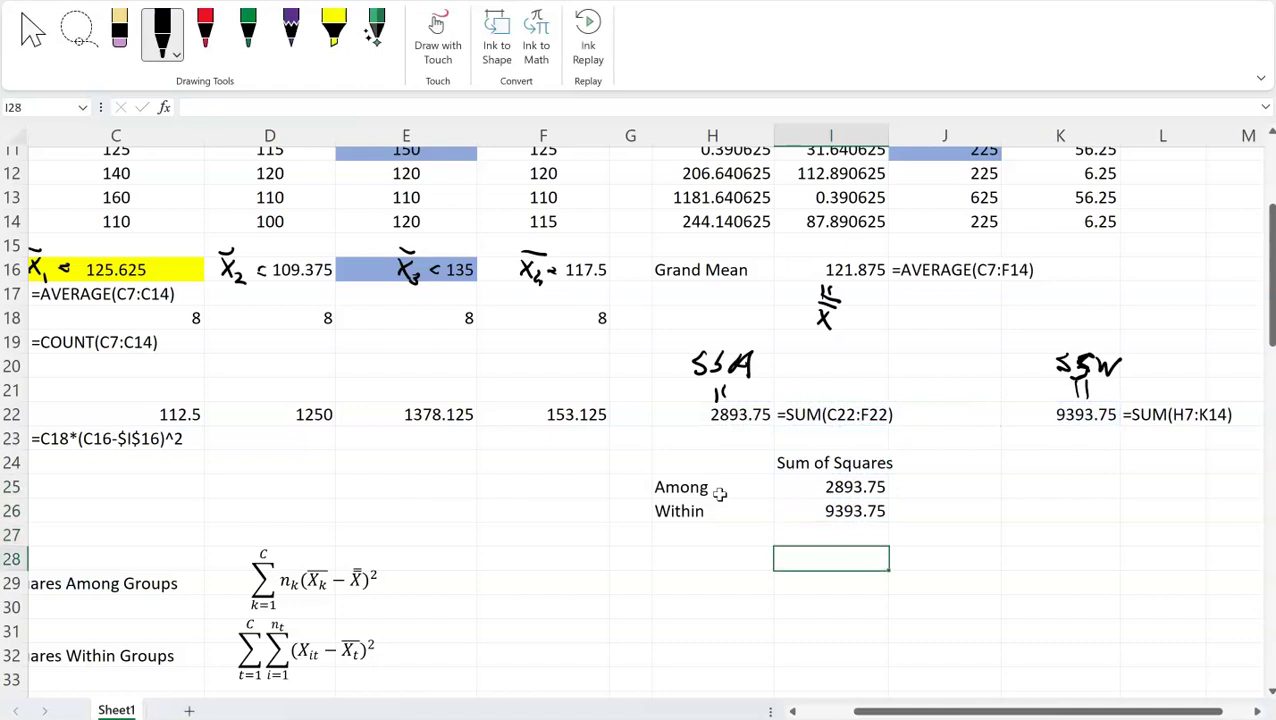
{"action": "key", "text": "Left"}
{"action": "type", "text": "Total"}
{"action": "key", "text": "Tab"}
{"action": "type", "text": "=sum("}
{"action": "key", "text": "Up"}
{"action": "key", "text": "Up"}
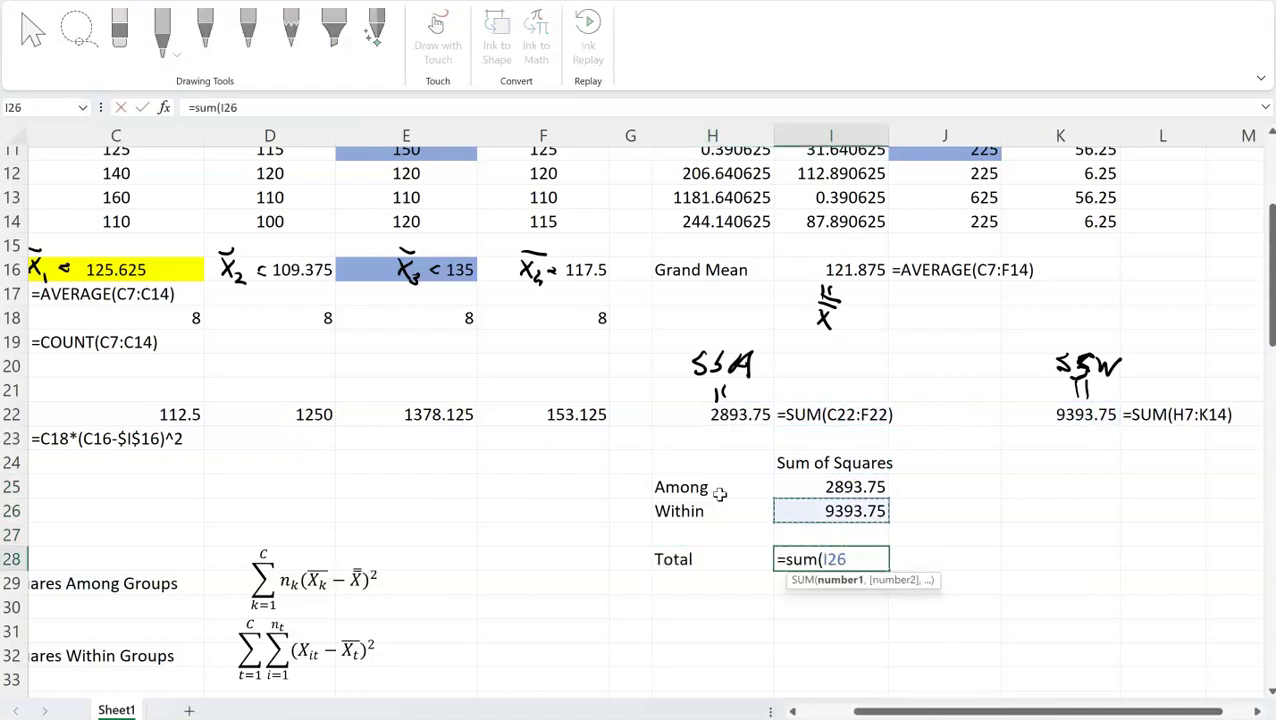
{"action": "key", "text": "shift+Up"}
{"action": "key", "text": "Return"}
Step: Widen column I to fit its heading and add the heading "Deg of freedom" in J24
{"action": "left_click", "coordinate": [830, 462]}
{"action": "left_click_drag", "start_coordinate": [888, 134], "coordinate": [906, 134]}
{"action": "key", "text": "Right"}
{"action": "key", "text": "Right"}
{"action": "key", "text": "Right"}
{"action": "key", "text": "Right"}
{"action": "key", "text": "Right"}
{"action": "key", "text": "Left"}
{"action": "key", "text": "Left"}
{"action": "key", "text": "Left"}
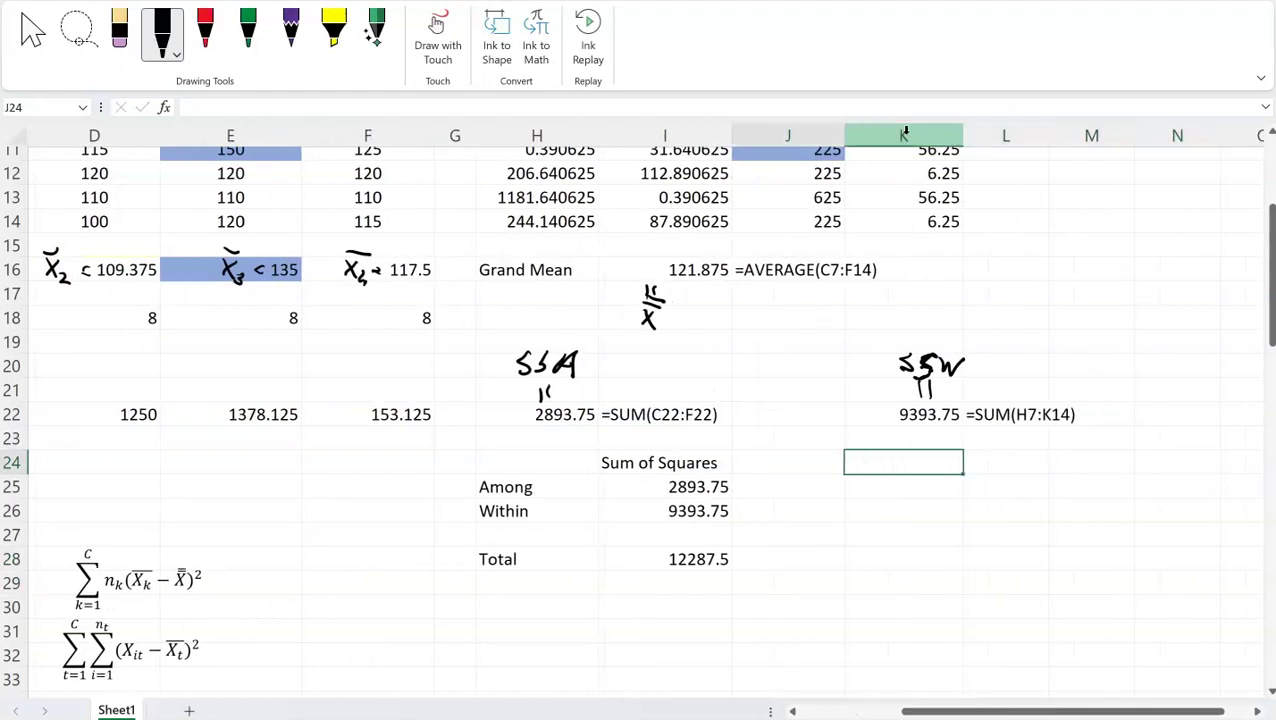
{"action": "key", "text": "Left"}
{"action": "type", "text": "Deg of freedom"}
{"action": "key", "text": "Return"}
Step: Add the notes "# of groups -1" in F25 and "total count - # of groups" in E26 beside the Among and Within rows
{"action": "key", "text": "Left"}
{"action": "key", "text": "Left"}
{"action": "key", "text": "Left"}
{"action": "key", "text": "Left"}
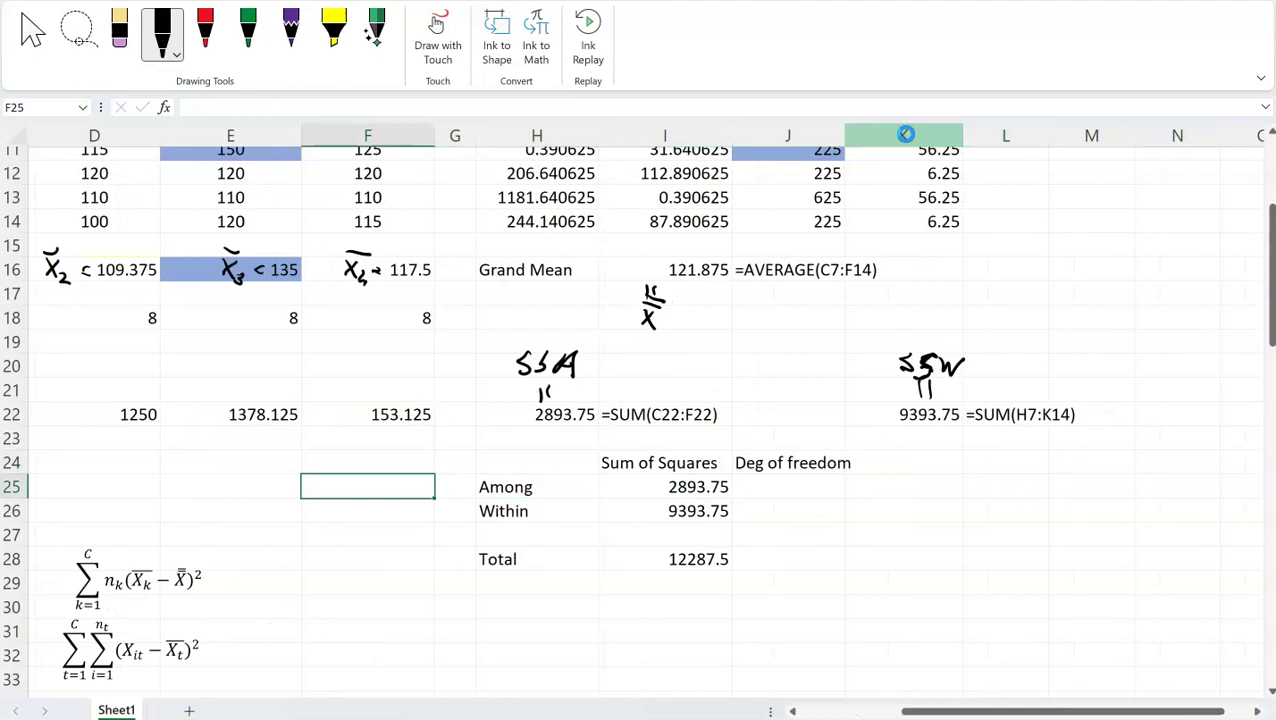
{"action": "key", "text": "Left"}
{"action": "type", "text": "'"}
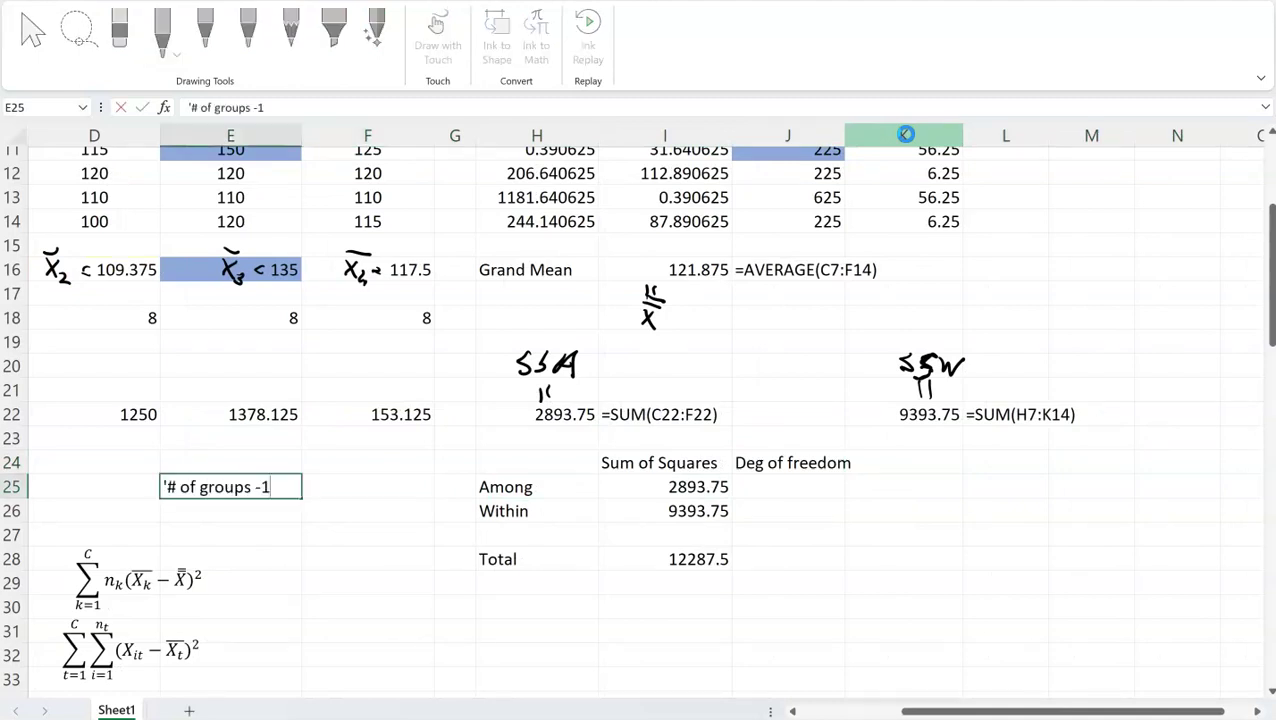
{"action": "key", "text": "Return"}
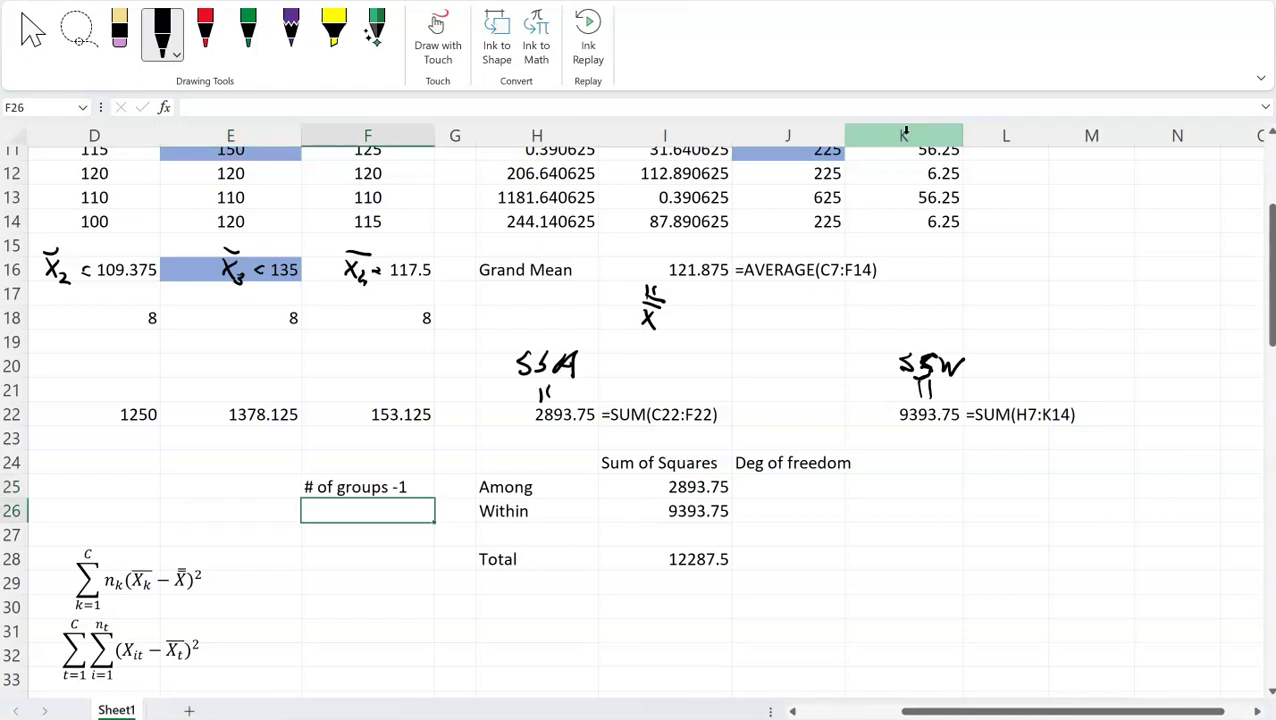
{"action": "type", "text": "'"}
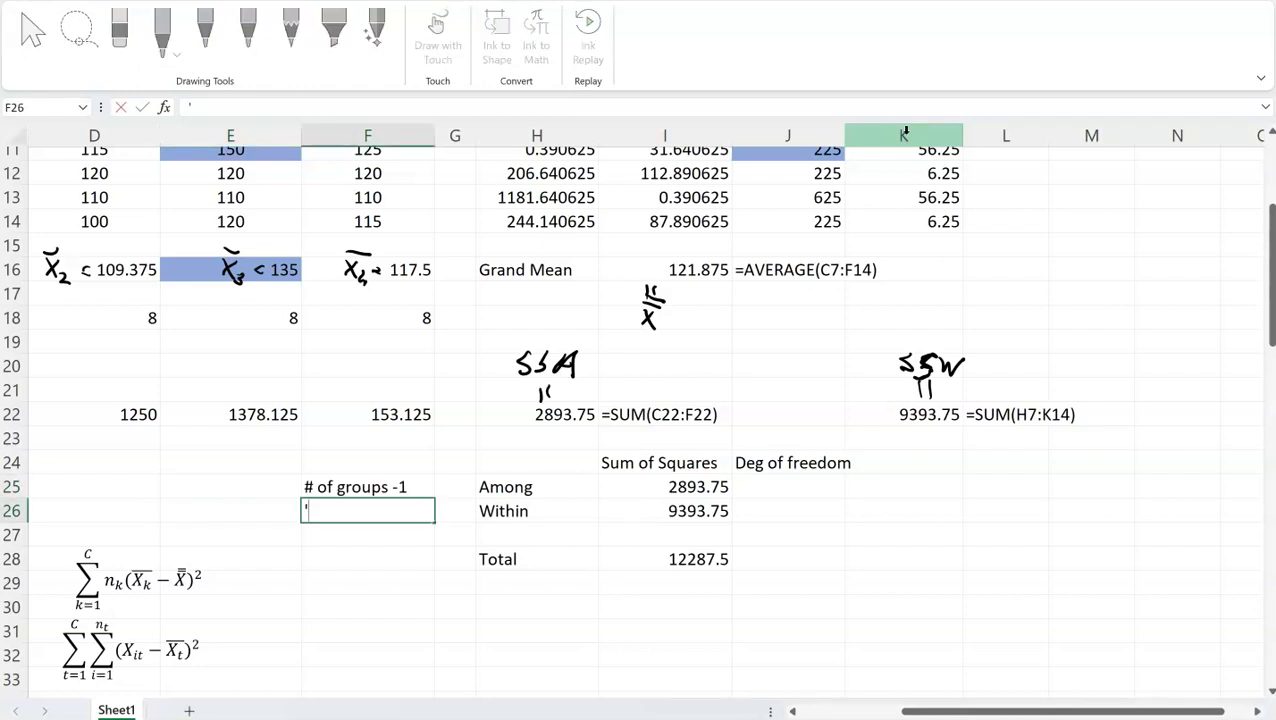
{"action": "type", "text": "total coun"}
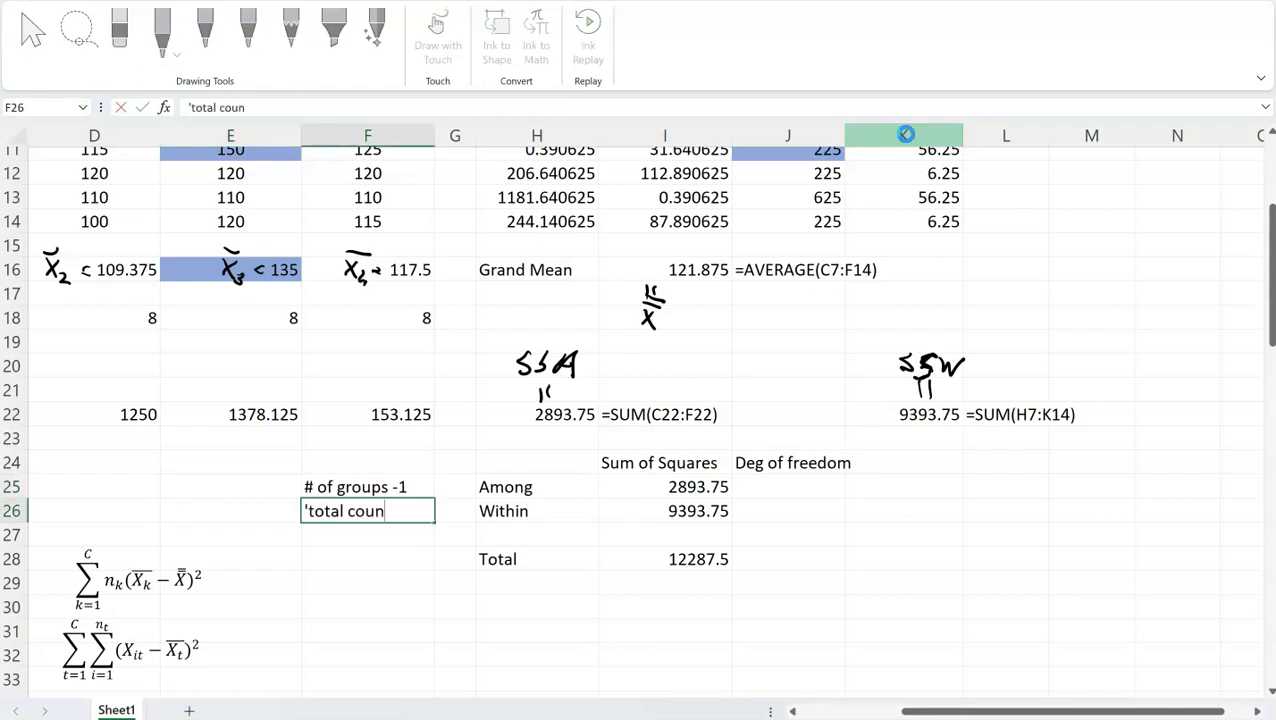
{"action": "type", "text": "t - # of groups"}
Step: Enter the Among degrees of freedom in J25 with the formula =4-1
{"action": "key", "text": "Up"}
{"action": "key", "text": "Right"}
{"action": "key", "text": "Right"}
{"action": "key", "text": "Right"}
{"action": "key", "text": "Right"}
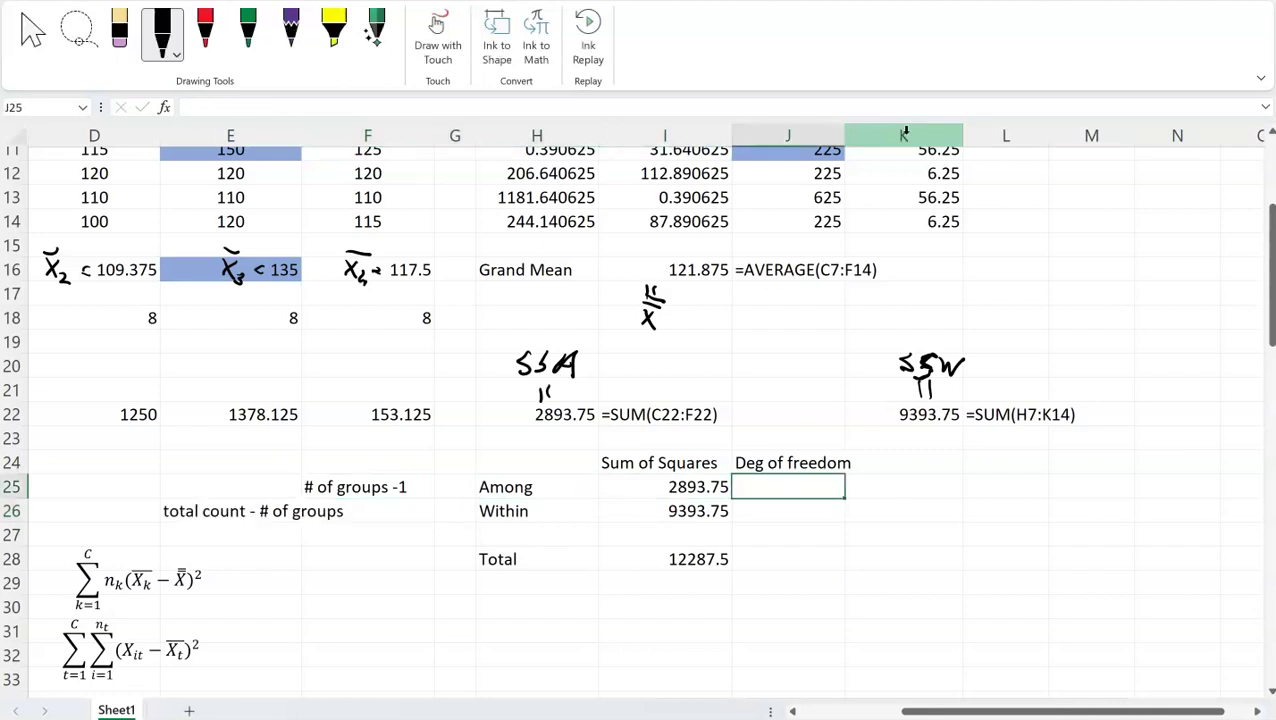
{"action": "type", "text": "=4-1"}
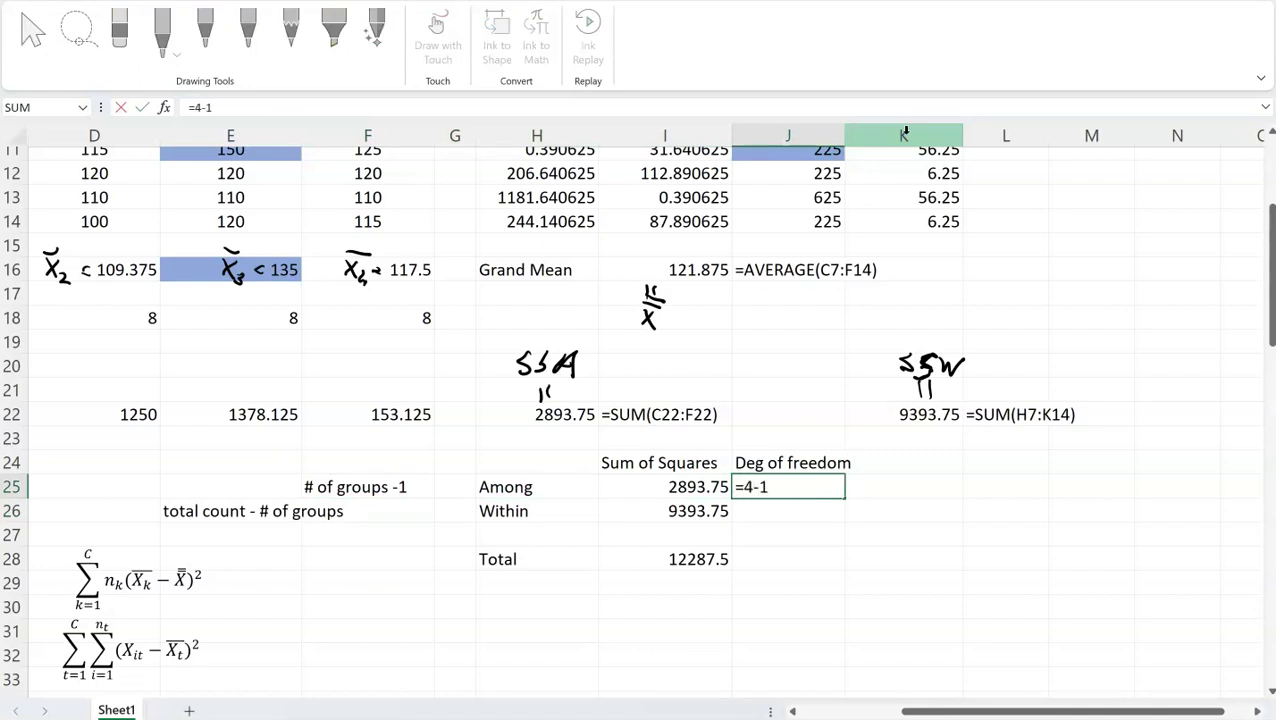
{"action": "key", "text": "Return"}
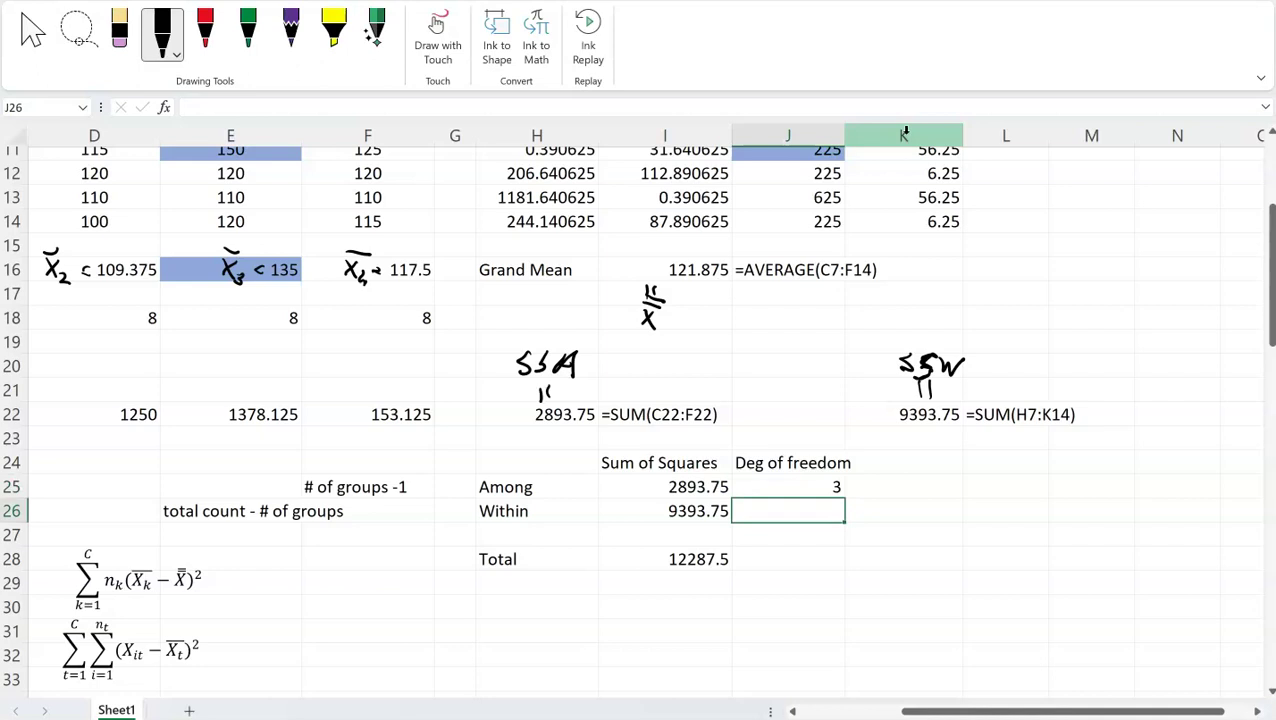
Step: Calculate the Within degrees of freedom in J26 as the sum of the group counts C18:G18 minus the number of groups
{"action": "key", "text": "Up"}
{"action": "key", "text": "Up"}
{"action": "key", "text": "Up"}
{"action": "key", "text": "Up"}
{"action": "key", "text": "Up"}
{"action": "key", "text": "Up"}
{"action": "key", "text": "Up"}
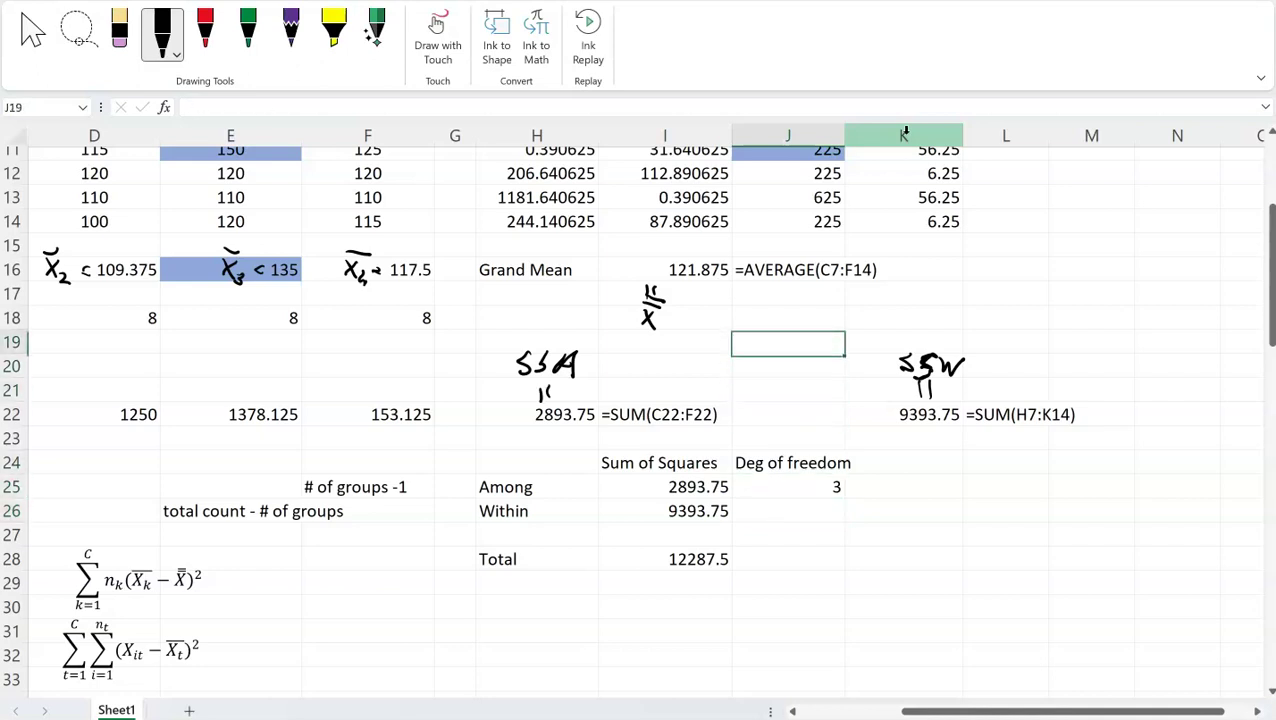
{"action": "key", "text": "Left"}
{"action": "key", "text": "Left"}
{"action": "key", "text": "Left"}
{"action": "key", "text": "Left"}
{"action": "key", "text": "Left"}
{"action": "key", "text": "Left"}
{"action": "key", "text": "Left"}
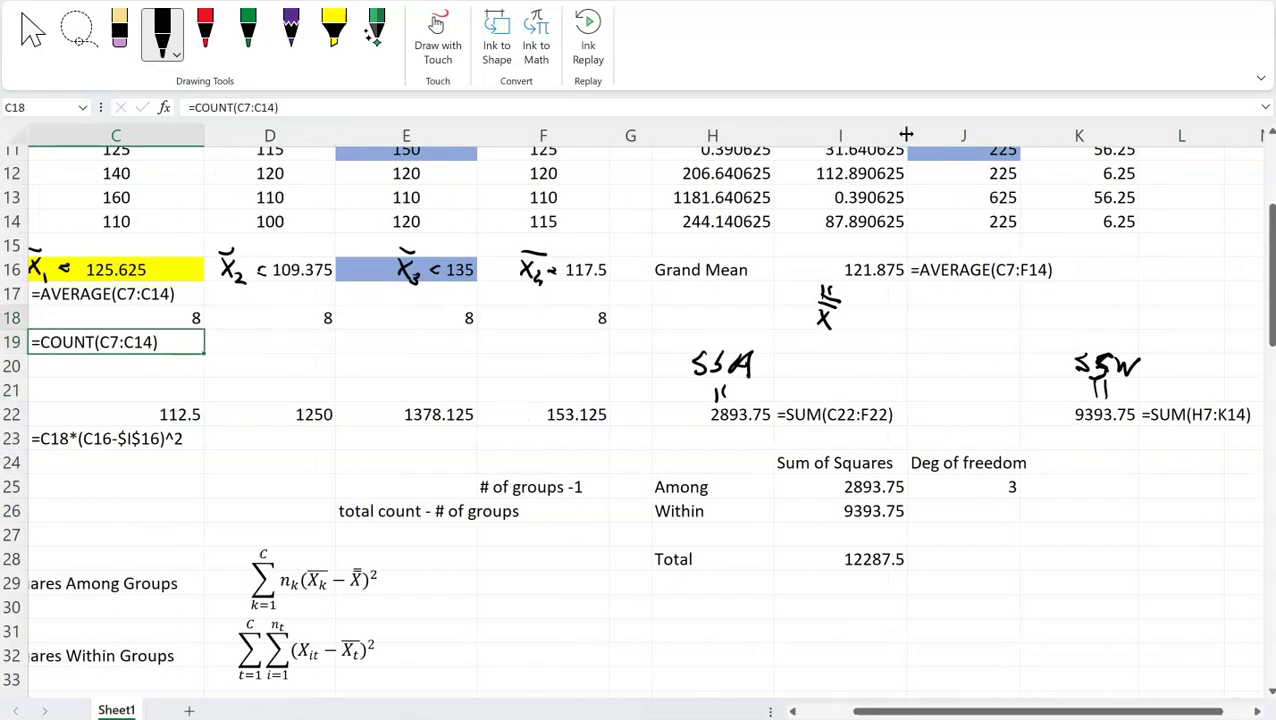
{"action": "key", "text": "Up"}
{"action": "key", "text": "Right"}
{"action": "key", "text": "Right"}
{"action": "key", "text": "Right"}
{"action": "key", "text": "Right"}
{"action": "key", "text": "Right"}
{"action": "key", "text": "Down"}
{"action": "key", "text": "Down"}
{"action": "key", "text": "Down"}
{"action": "key", "text": "Down"}
{"action": "key", "text": "Down"}
{"action": "key", "text": "Down"}
{"action": "key", "text": "Down"}
{"action": "key", "text": "Down"}
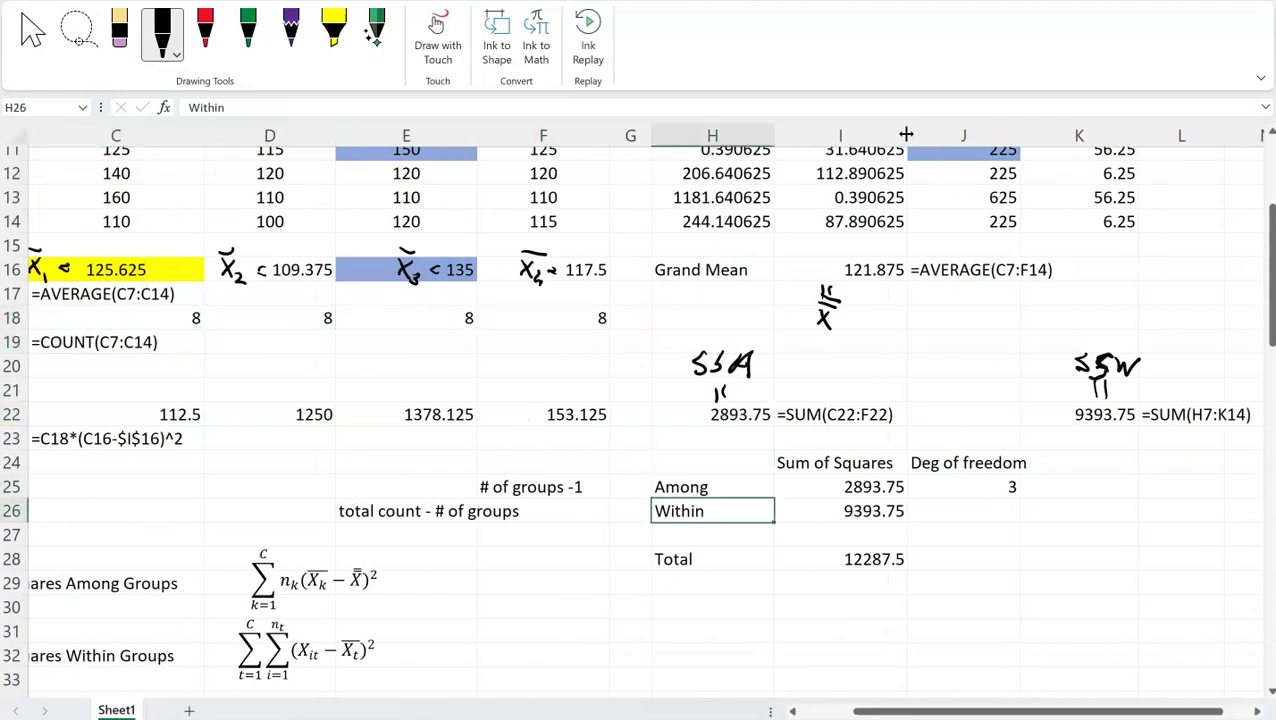
{"action": "key", "text": "Right"}
{"action": "key", "text": "Right"}
{"action": "type", "text": "=sum(C18:G18)"}
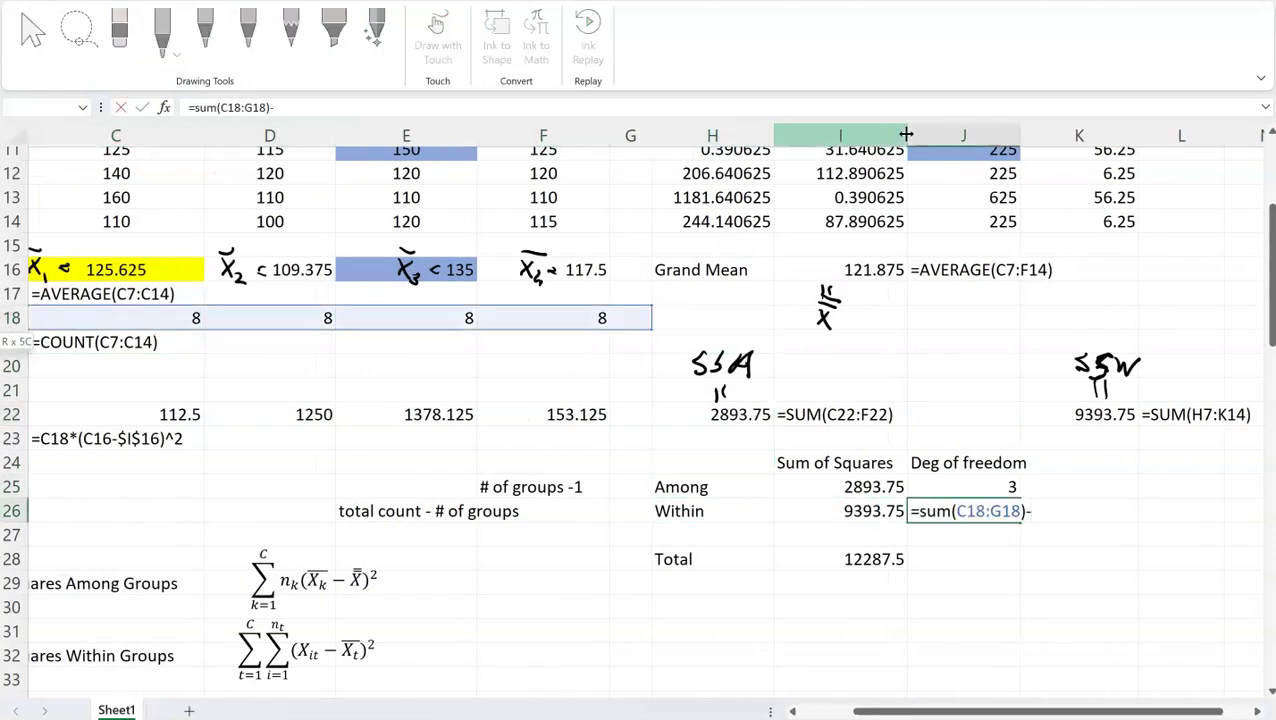
{"action": "key", "text": "Return"}
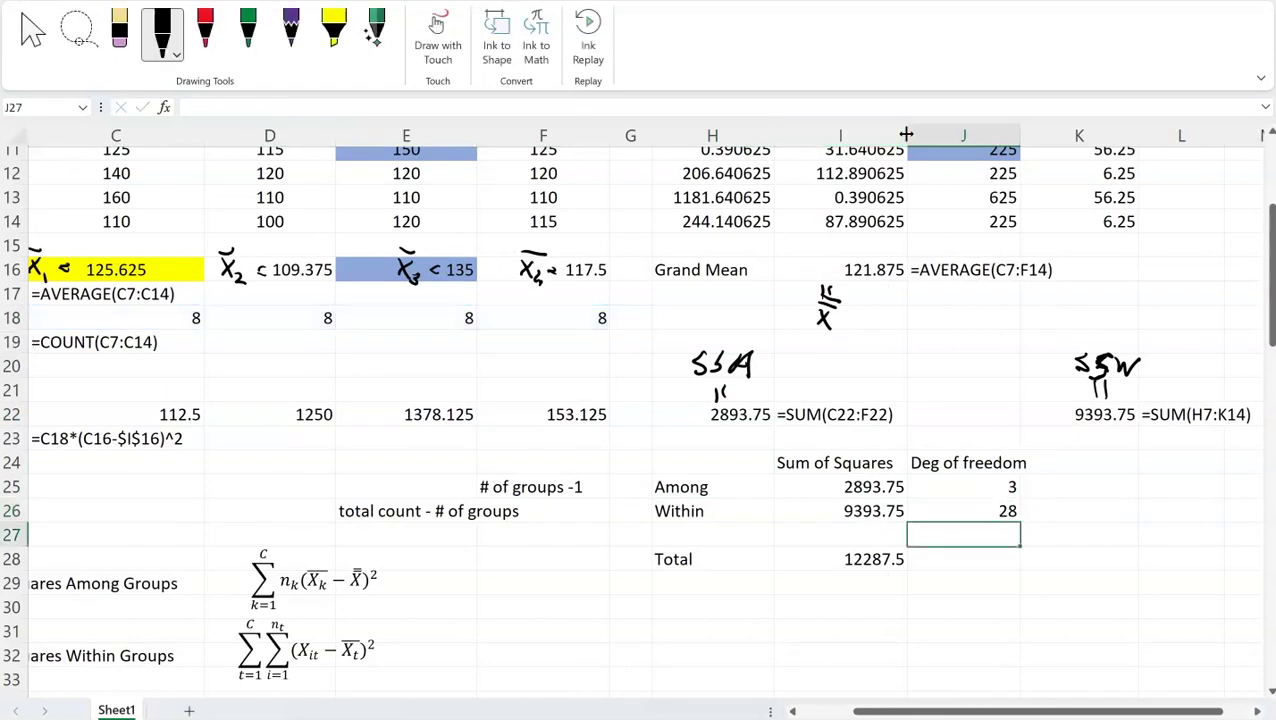
Step: Widen column J to fit its heading and add the heading "Mean Squares" in K24
{"action": "key", "text": "Down"}
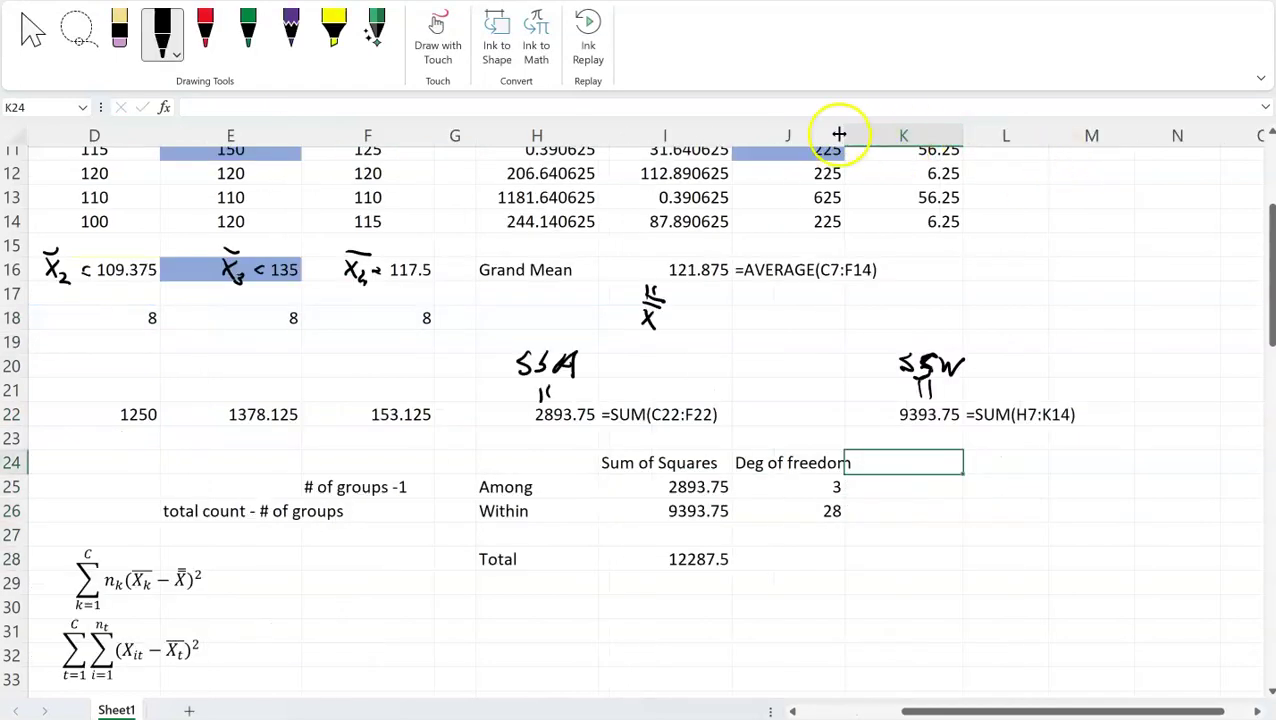
{"action": "left_click_drag", "start_coordinate": [845, 133], "coordinate": [863, 134]}
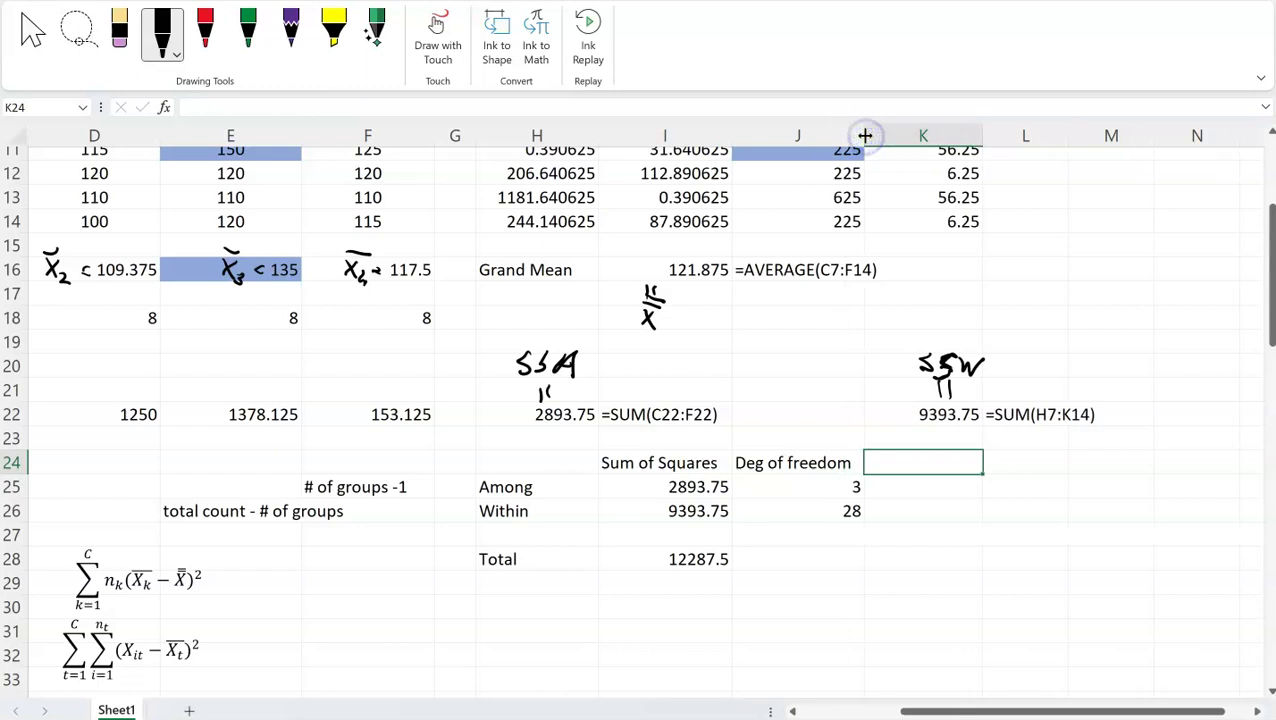
{"action": "type", "text": "Mean Squares"}
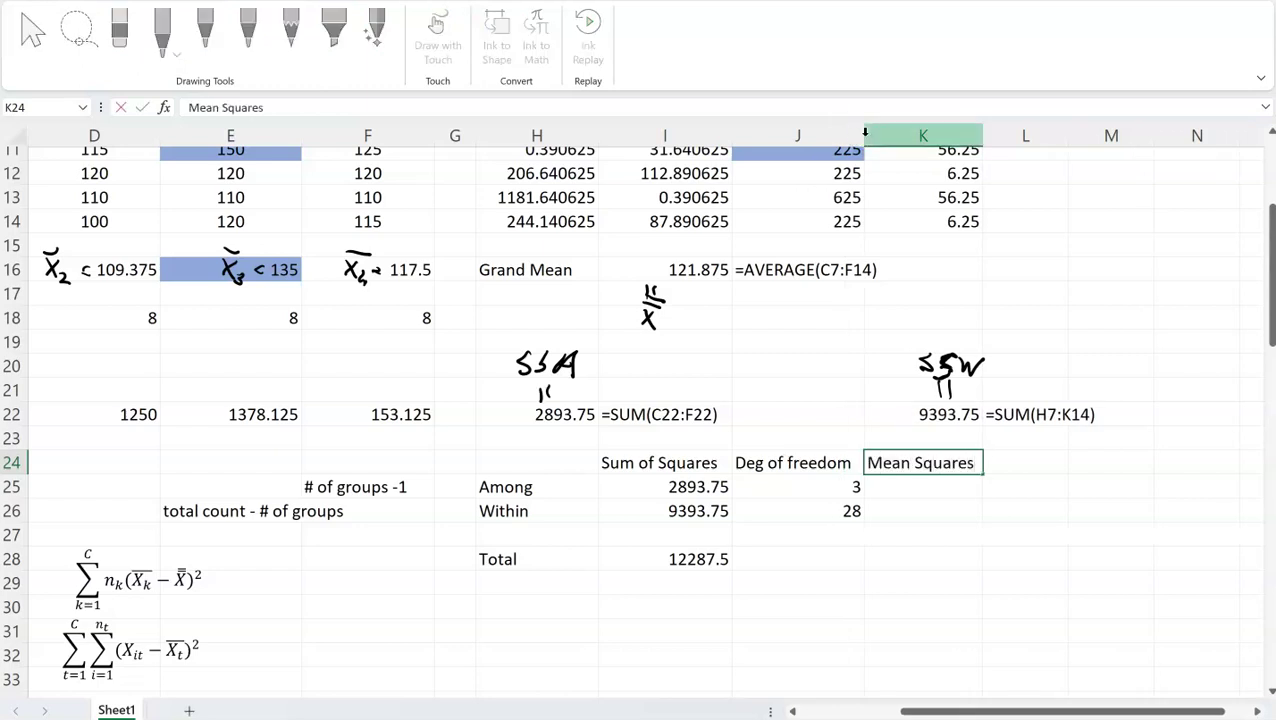
{"action": "key", "text": "Return"}
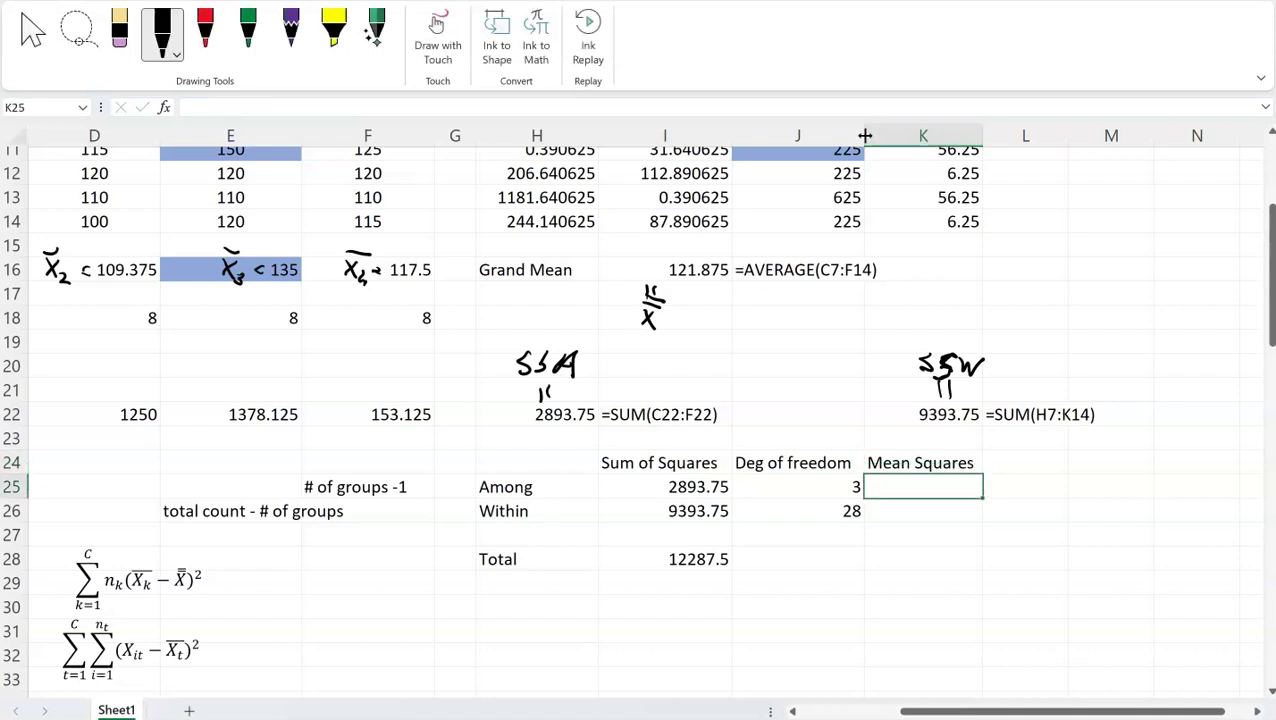
Step: Calculate the mean squares as I25/J25 in K25 and I26/J26 in K26, noting each formula as text in column L
{"action": "type", "text": "="}
{"action": "key", "text": "Left"}
{"action": "key", "text": "Left"}
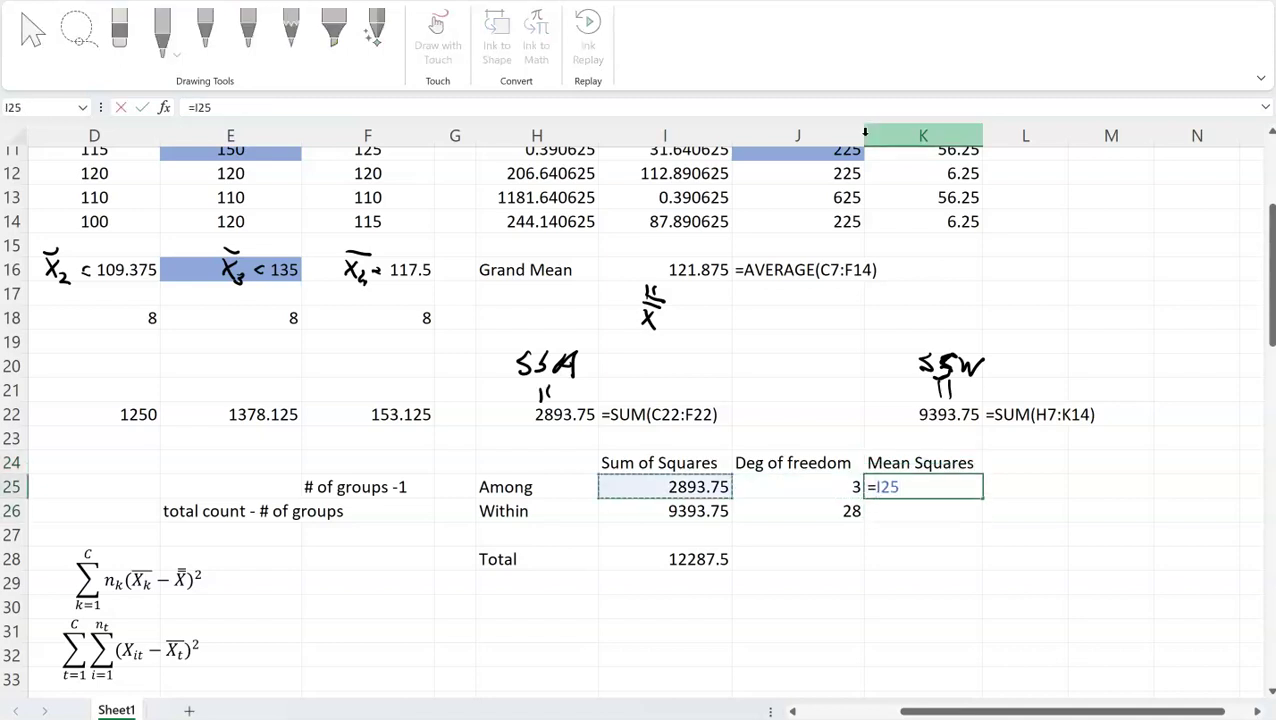
{"action": "type", "text": "/"}
{"action": "key", "text": "Left"}
{"action": "key", "text": "Return"}
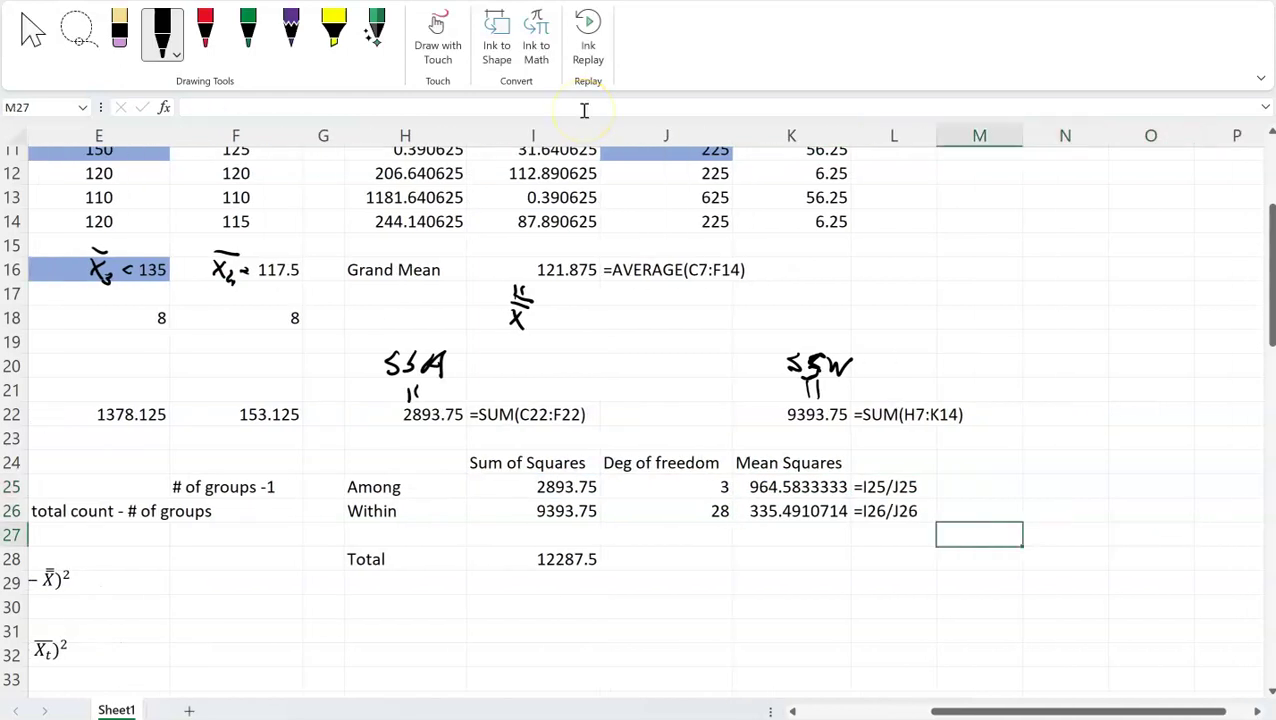
Step: Add the heading "F-stat" in N24 and calculate it in N25 as K25 divided by K26
{"action": "key", "text": "Up"}
{"action": "key", "text": "Up"}
{"action": "key", "text": "Up"}
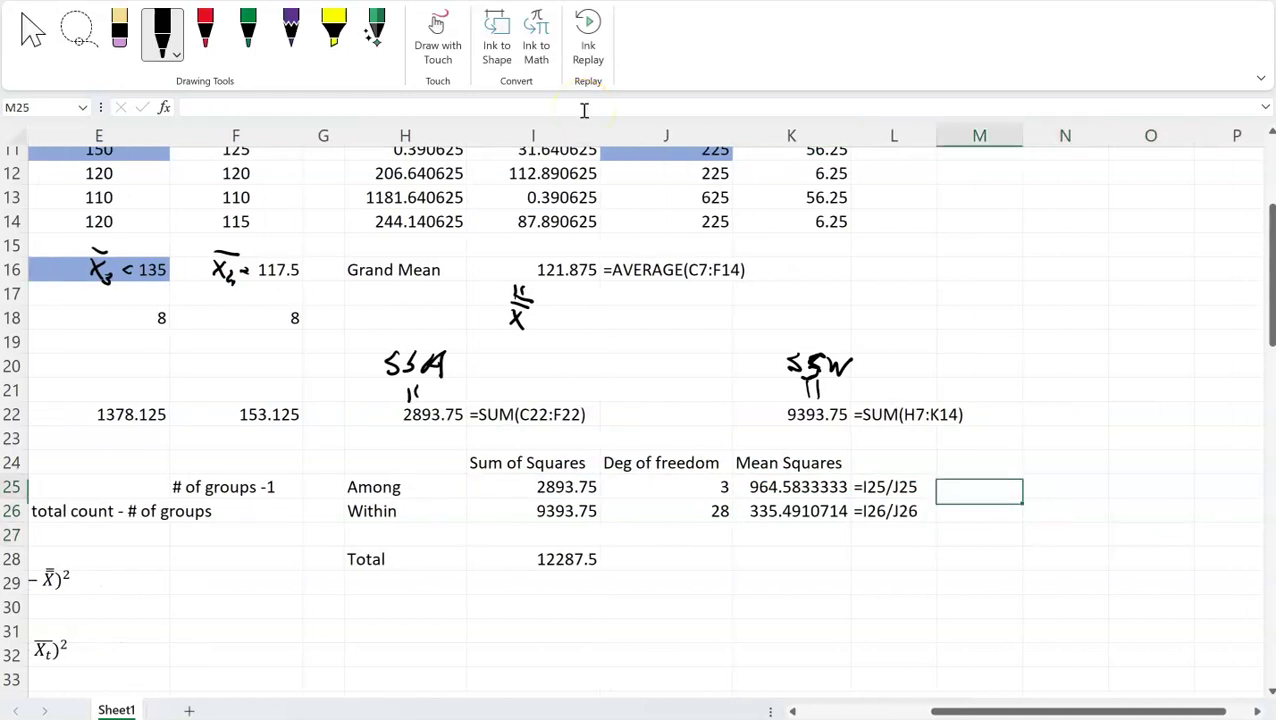
{"action": "key", "text": "Right"}
{"action": "type", "text": "F-stat"}
{"action": "key", "text": "Return"}
{"action": "type", "text": "="}
{"action": "key", "text": "Left"}
{"action": "key", "text": "Left"}
{"action": "key", "text": "Left"}
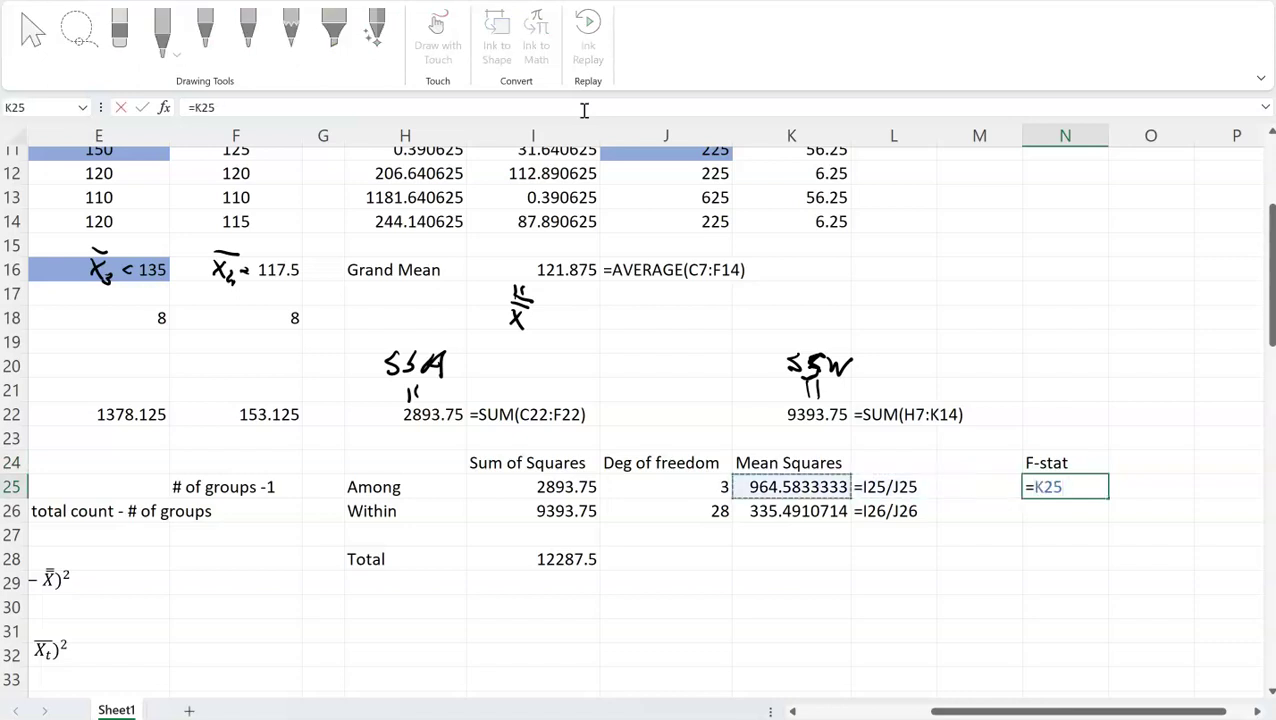
{"action": "type", "text": "/"}
{"action": "key", "text": "Left"}
{"action": "key", "text": "Left"}
{"action": "key", "text": "Left"}
{"action": "key", "text": "Down"}
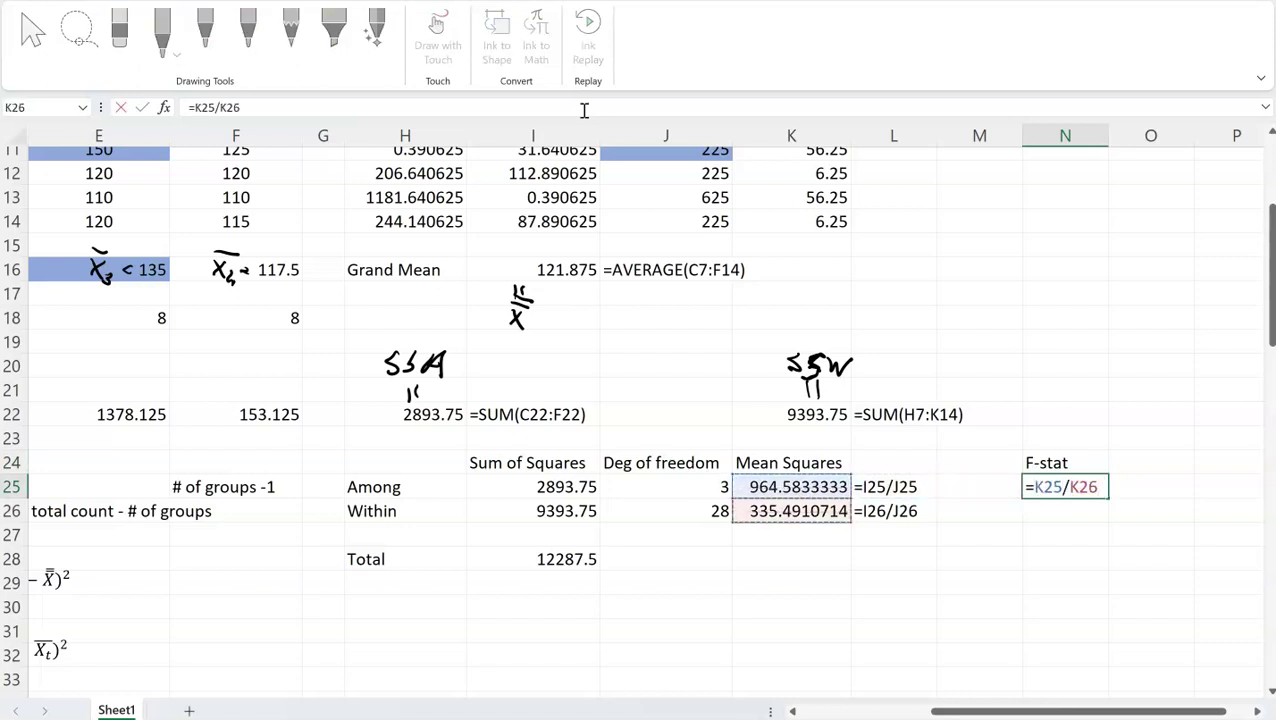
{"action": "key", "text": "Return"}
Step: Note the F-stat formula =K25/K26 as text in O25
{"action": "key", "text": "Up"}
{"action": "key", "text": "Right"}
{"action": "key", "text": "Left"}
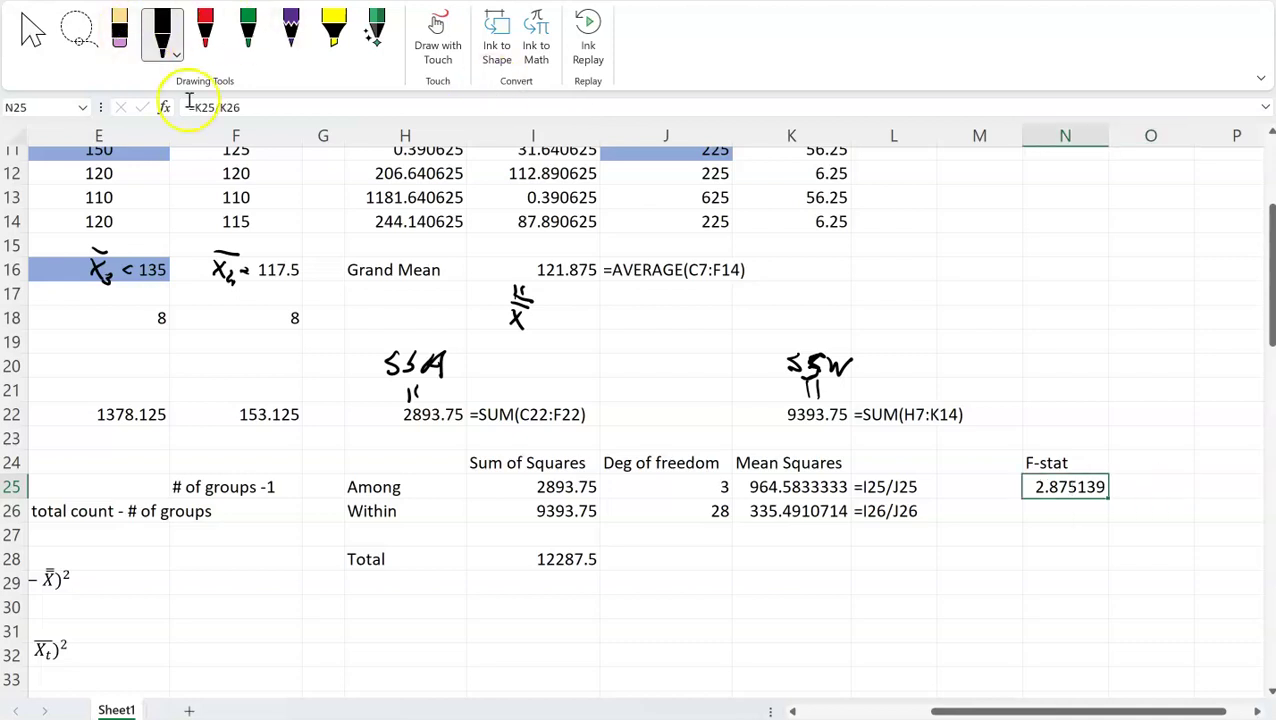
{"action": "left_click", "coordinate": [263, 109]}
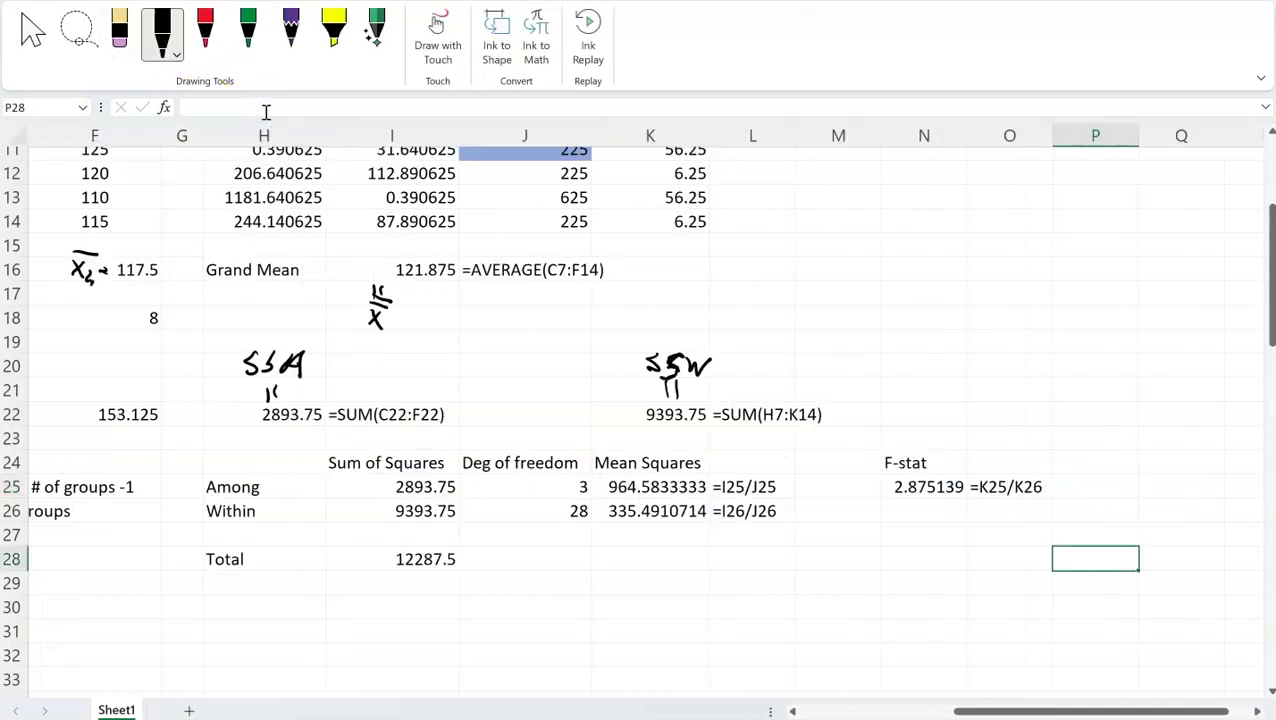
Step: Add the label "F-crit" in N28 below the F-stat
{"action": "key", "text": "Up"}
{"action": "key", "text": "Up"}
{"action": "key", "text": "Up"}
{"action": "key", "text": "Left"}
{"action": "key", "text": "Left"}
{"action": "key", "text": "Down"}
{"action": "key", "text": "Down"}
{"action": "key", "text": "Down"}
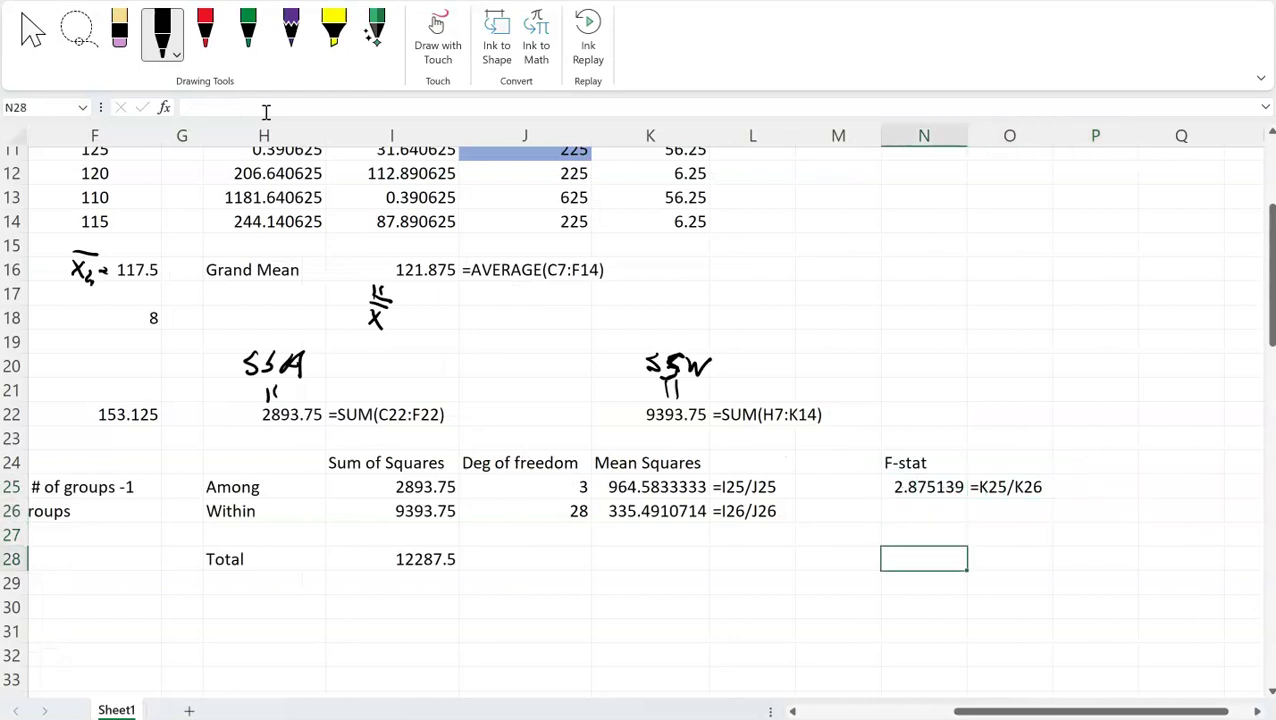
{"action": "type", "text": "F-crit"}
{"action": "key", "text": "Return"}
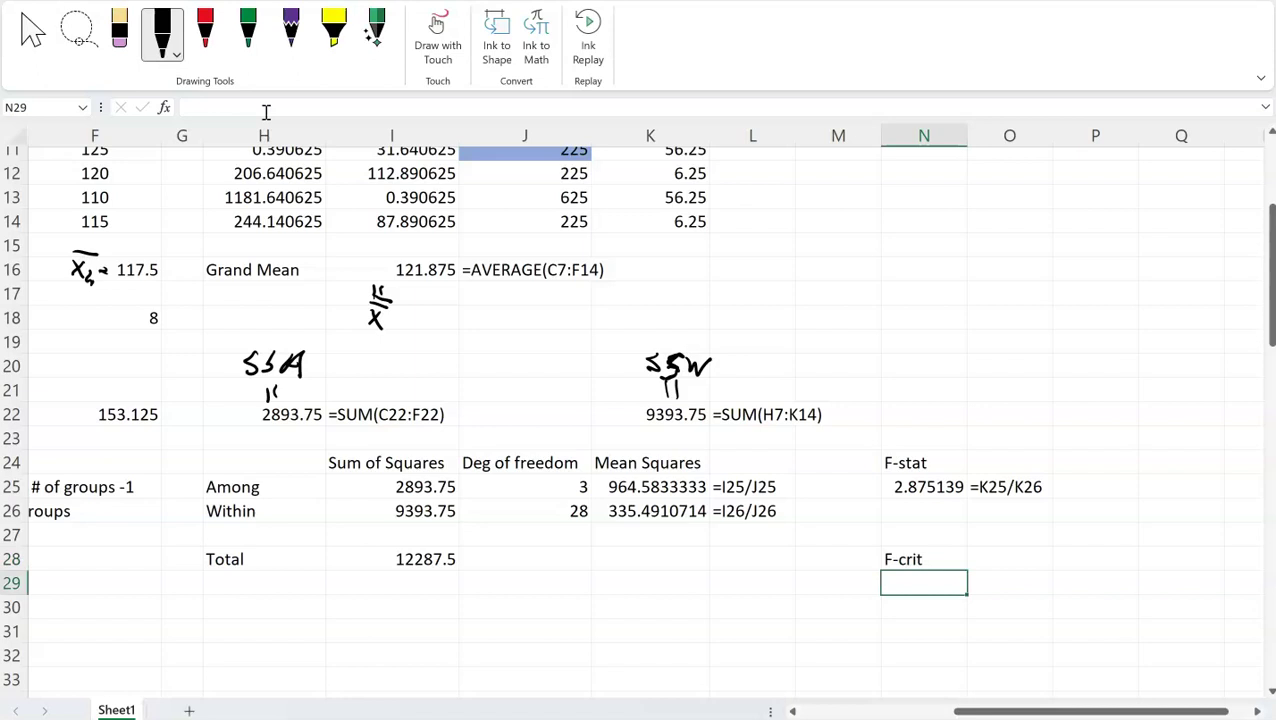
Step: Calculate the critical F value in N29 with =F.INV.RT(0.05,J25,J26)
{"action": "type", "text": "=f.inv.rt"}
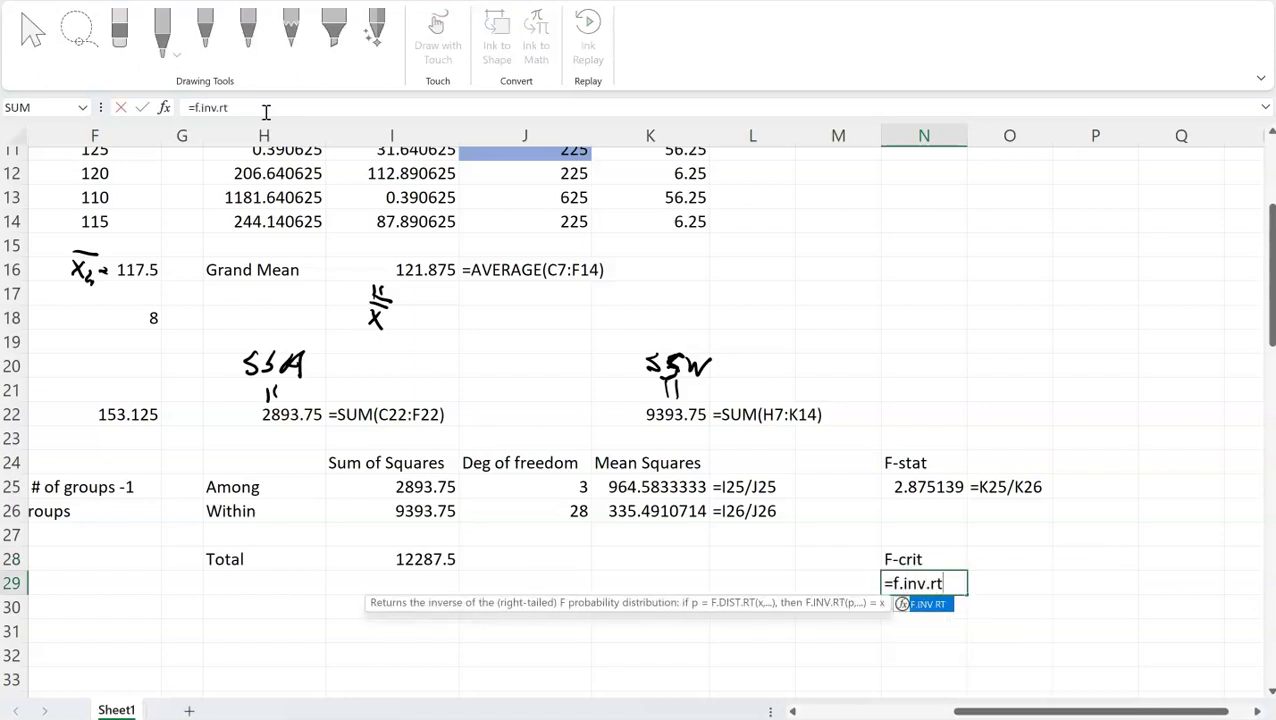
{"action": "type", "text": "(0.05,"}
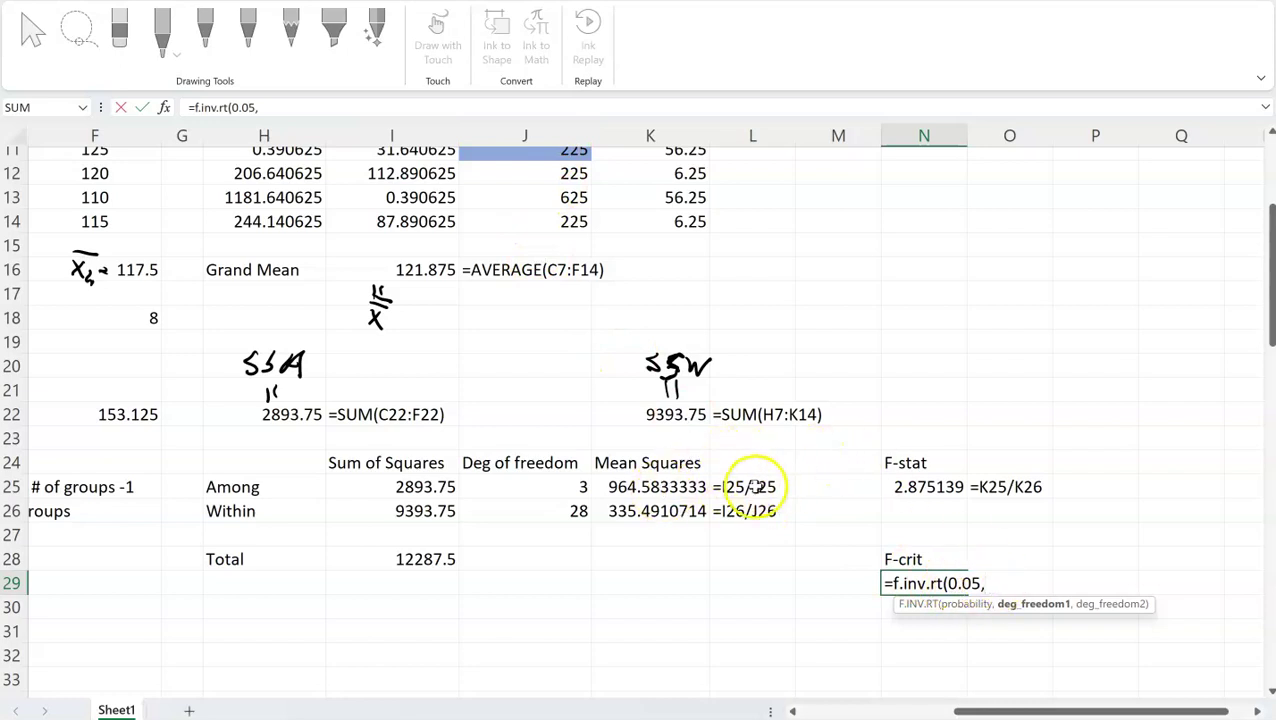
{"action": "left_click", "coordinate": [539, 485]}
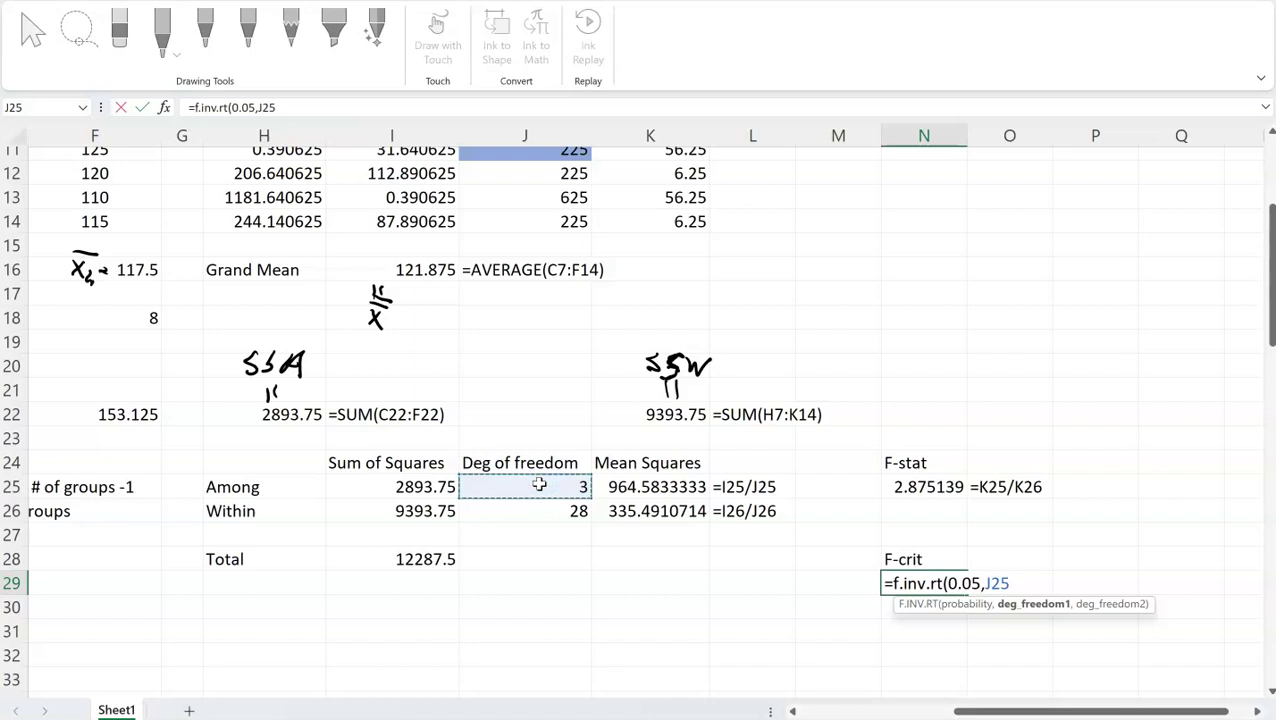
{"action": "type", "text": ","}
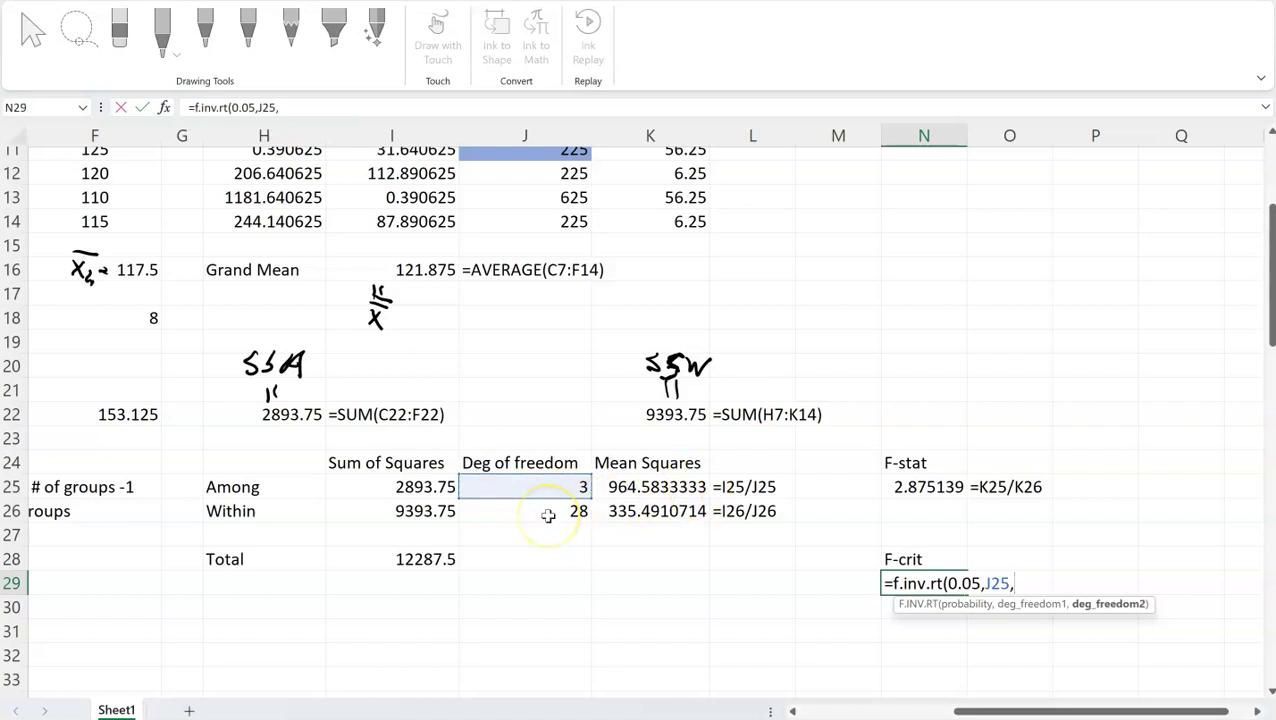
{"action": "left_click", "coordinate": [548, 515]}
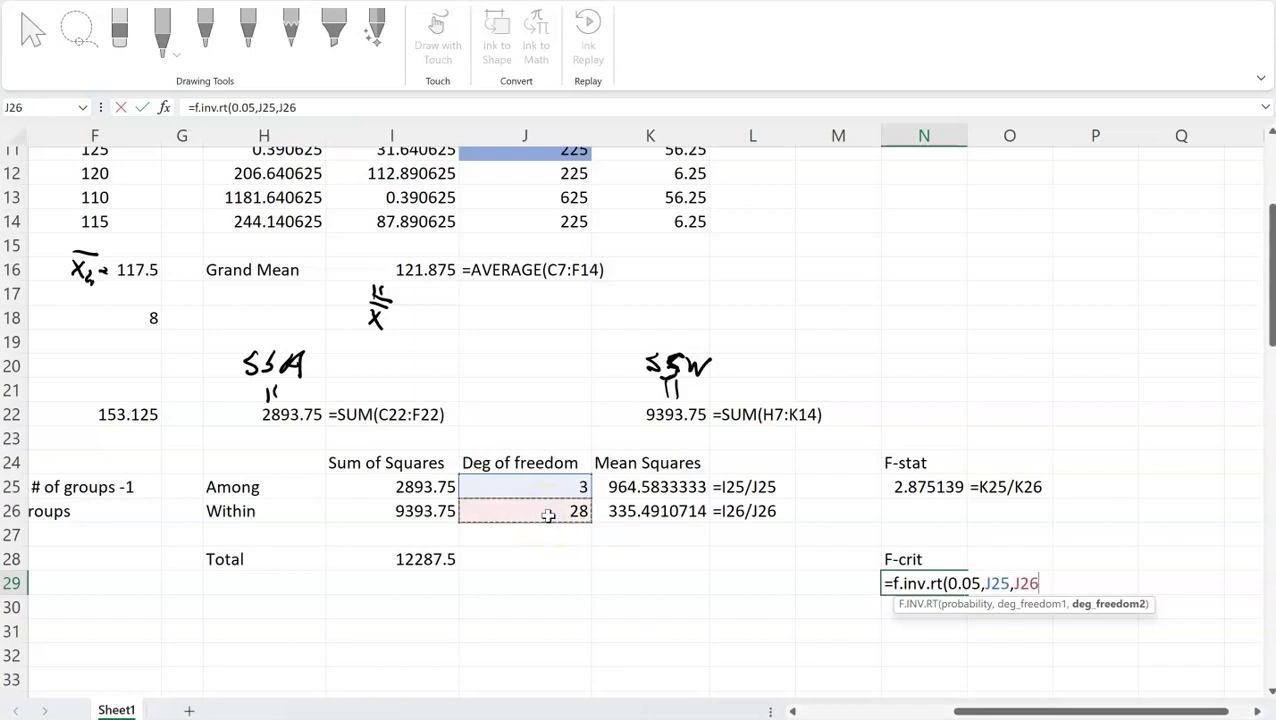
{"action": "type", "text": ")"}
{"action": "key", "text": "Return"}
{"action": "key", "text": "Up"}
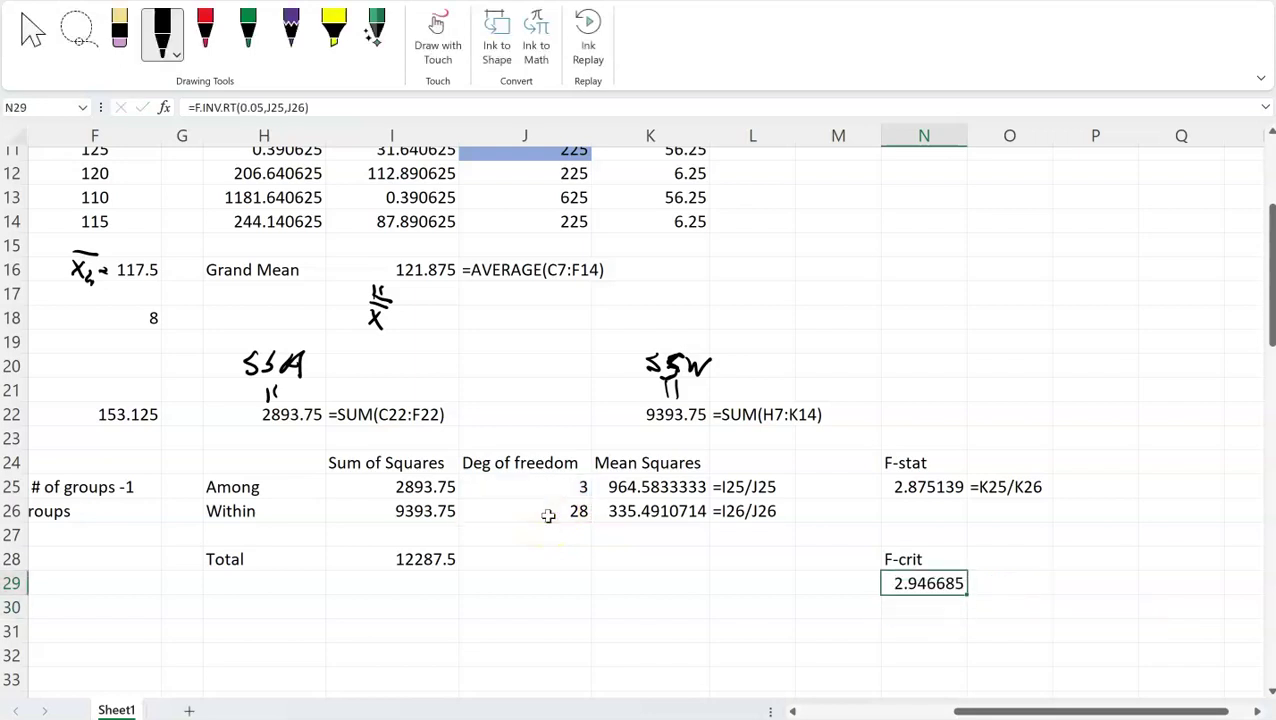
Step: Sketch a right-skewed F distribution curve with axes above the F-stat and mark a vertical cutoff in its tail labelled "Fcrit"
{"action": "scroll", "coordinate": [548, 515], "scroll_direction": "right", "scroll_amount": 3}
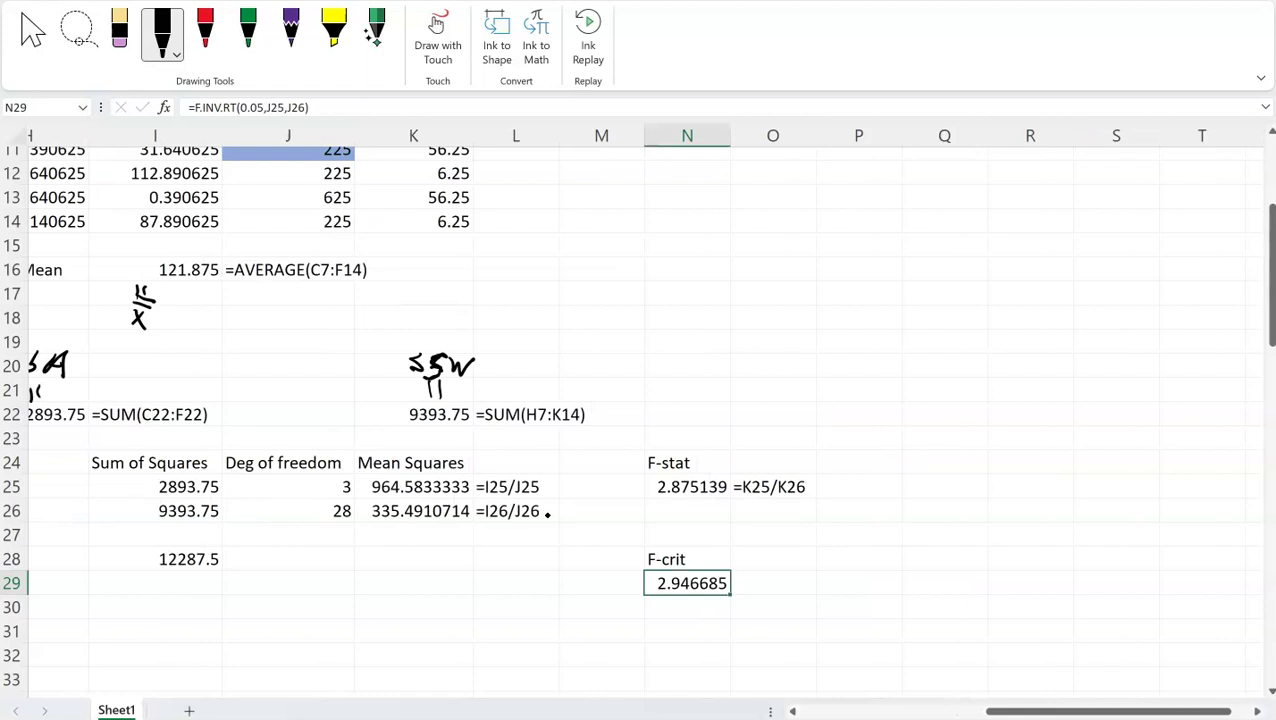
{"action": "mouse_move", "coordinate": [687, 199]}
{"action": "left_mouse_down"}
{"action": "mouse_move", "coordinate": [685, 357]}
{"action": "mouse_move", "coordinate": [1036, 371]}
{"action": "left_mouse_up"}
{"action": "mouse_move", "coordinate": [698, 366]}
{"action": "left_mouse_down"}
{"action": "mouse_move", "coordinate": [762, 200]}
{"action": "mouse_move", "coordinate": [840, 304]}
{"action": "mouse_move", "coordinate": [1058, 356]}
{"action": "left_mouse_up"}
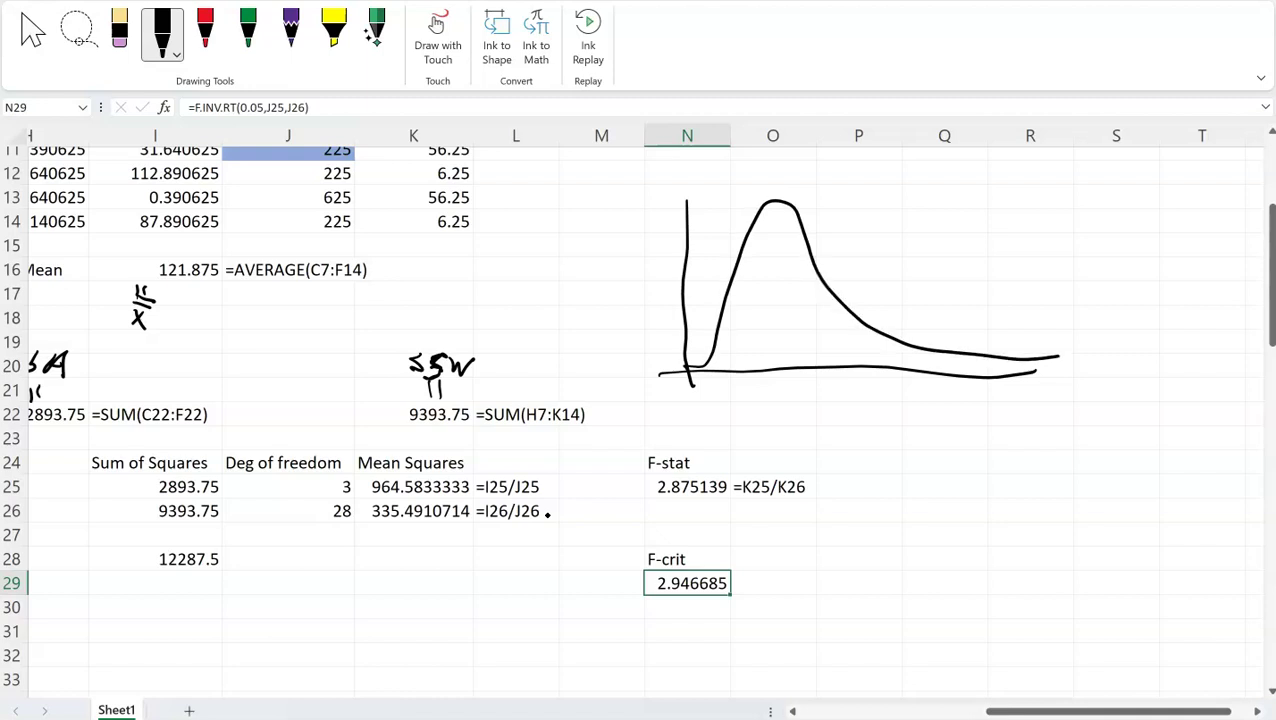
{"action": "left_click_drag", "start_coordinate": [955, 238], "coordinate": [935, 428]}
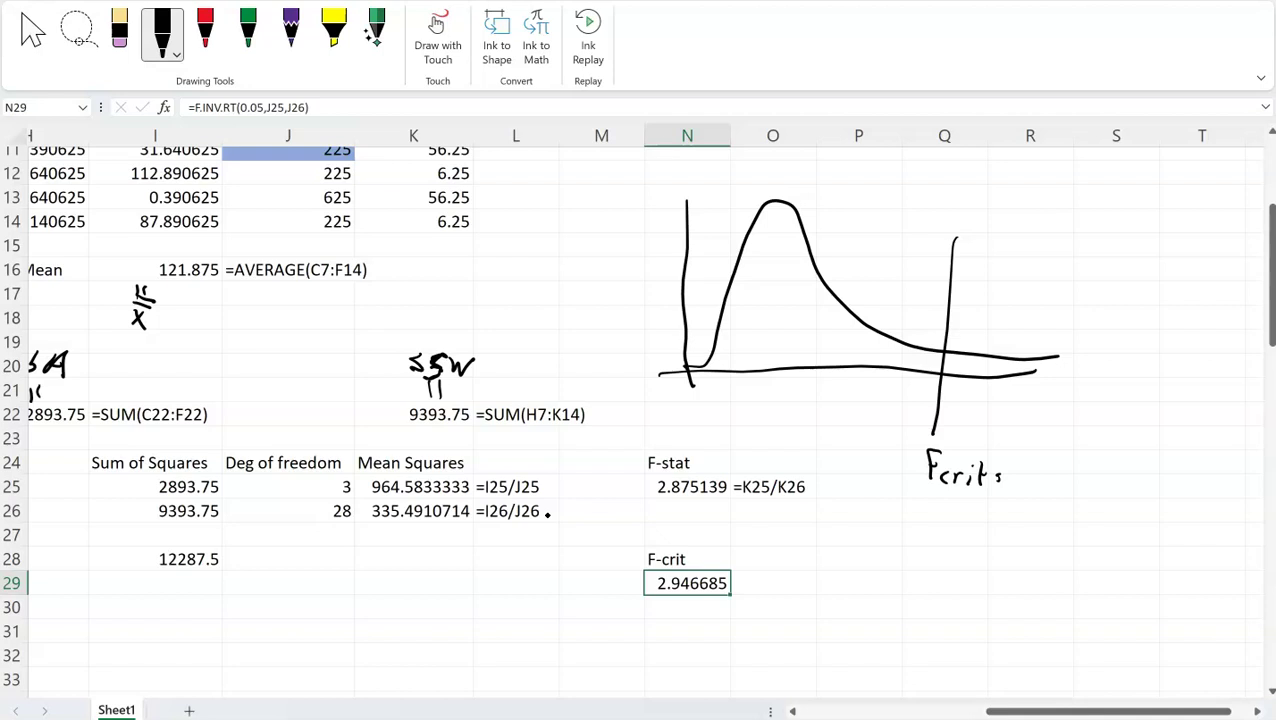
Step: Complete the handwritten Fcrit label with the value 2.94 and draw a red arrow from the cutoff into the tail labelled "rejection"
{"action": "left_click_drag", "start_coordinate": [1060, 474], "coordinate": [1058, 496]}
{"action": "left_click_drag", "start_coordinate": [1080, 468], "coordinate": [1074, 490]}
{"action": "left_click", "coordinate": [205, 28]}
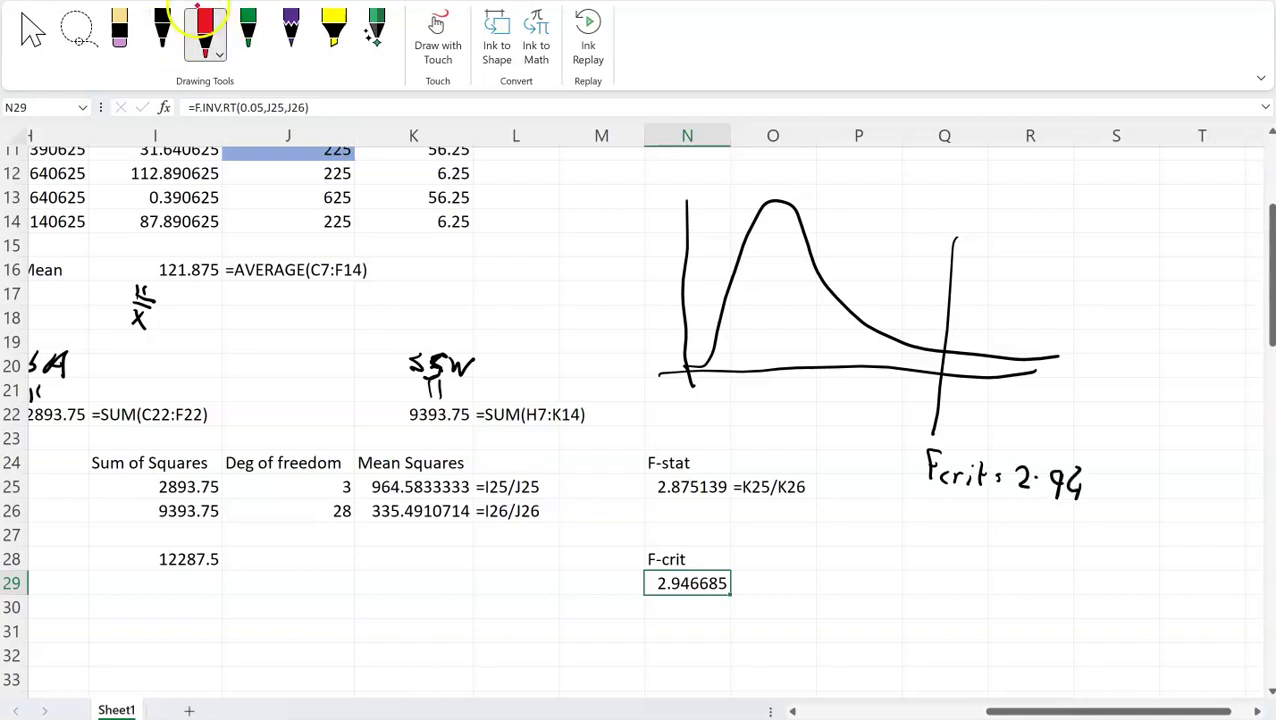
{"action": "mouse_move", "coordinate": [980, 288]}
{"action": "left_mouse_down"}
{"action": "mouse_move", "coordinate": [1084, 294]}
{"action": "mouse_move", "coordinate": [1087, 308]}
{"action": "left_mouse_up"}
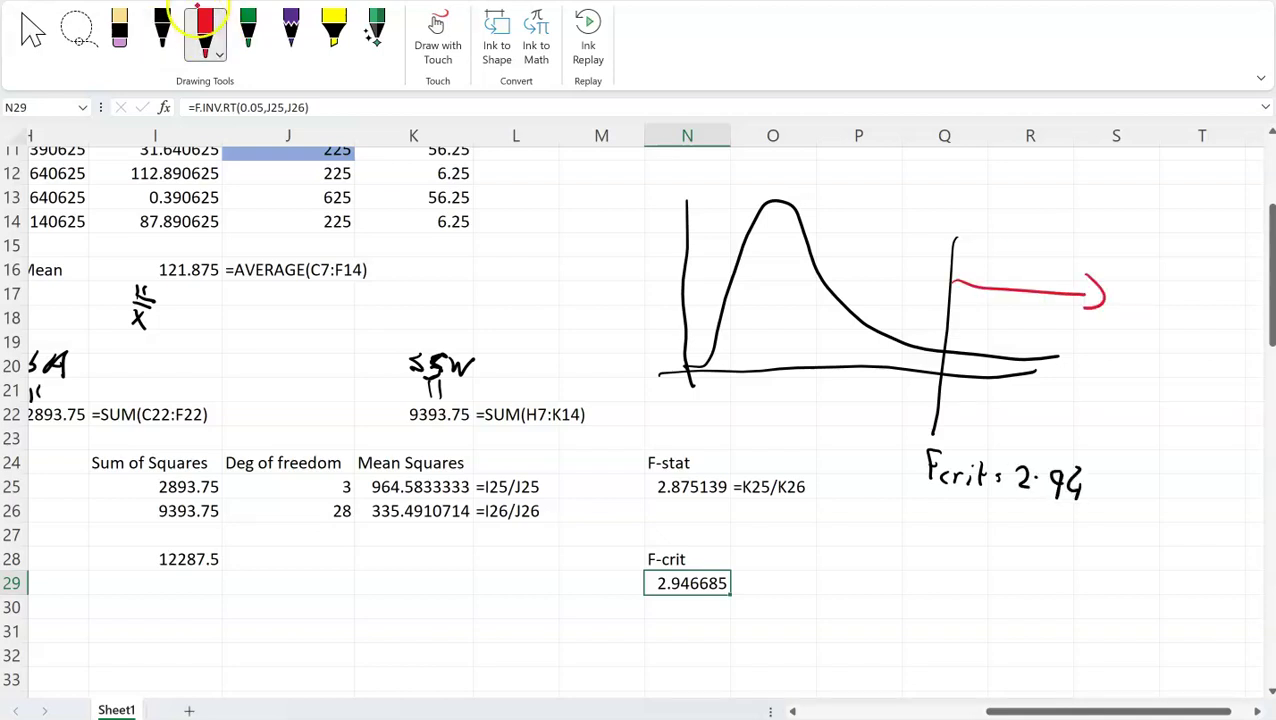
{"action": "left_click_drag", "start_coordinate": [1044, 240], "coordinate": [1134, 262]}
Step: Draw a red arrow from the cutoff toward the vertical axis labelled "non-rejection" in green, and mark the F-stat with a green line labelled 2.87
{"action": "left_click_drag", "start_coordinate": [942, 250], "coordinate": [700, 242]}
{"action": "left_click_drag", "start_coordinate": [708, 226], "coordinate": [740, 260]}
{"action": "left_click", "coordinate": [248, 28]}
{"action": "left_click_drag", "start_coordinate": [732, 201], "coordinate": [733, 214]}
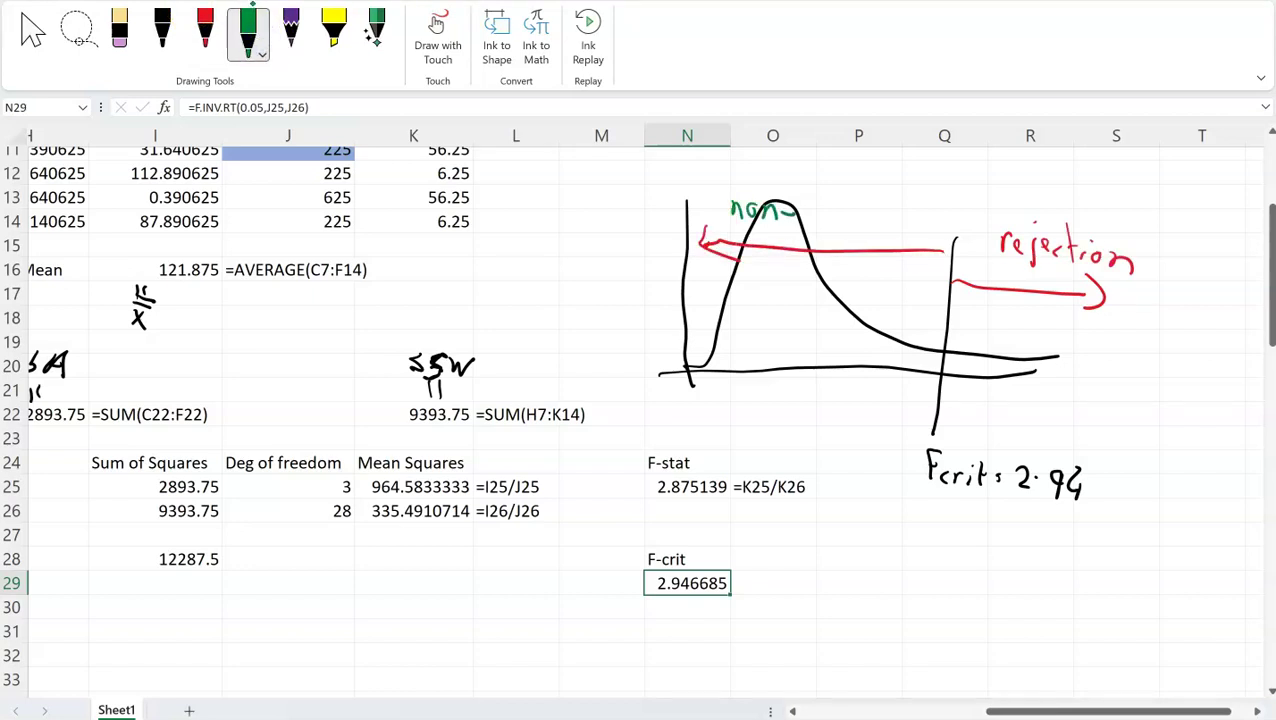
{"action": "left_click_drag", "start_coordinate": [812, 212], "coordinate": [930, 224]}
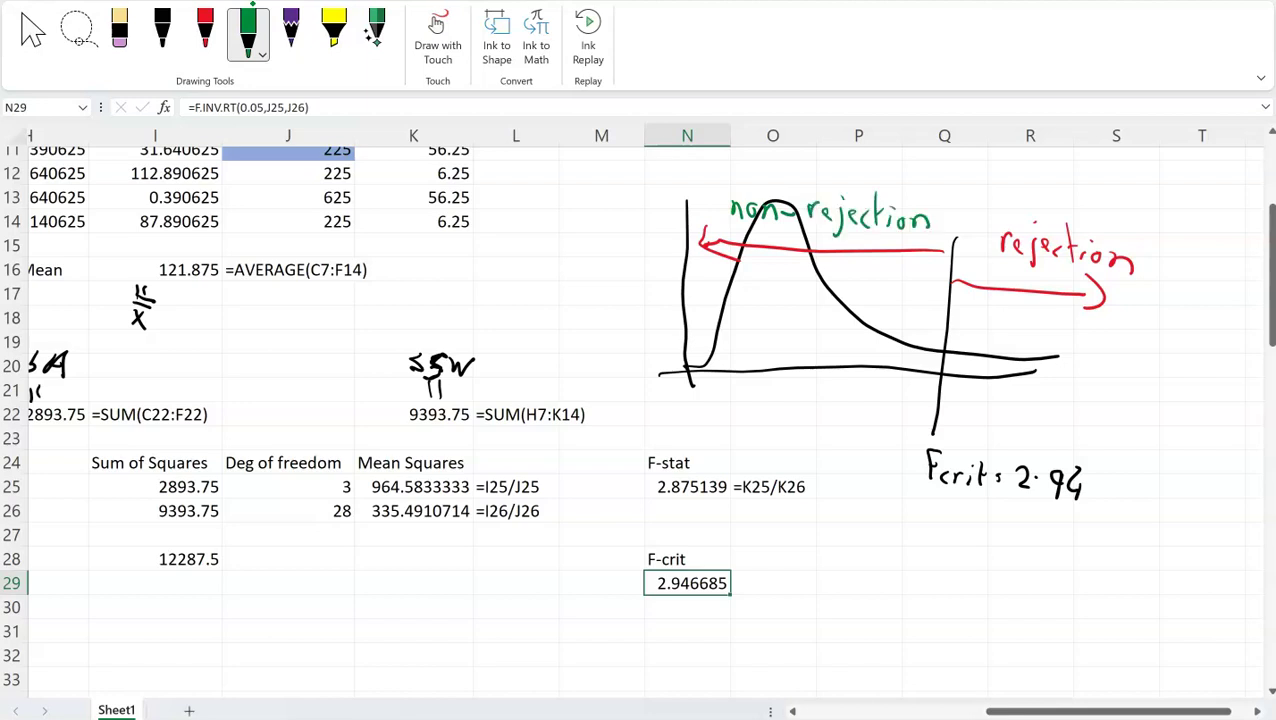
{"action": "mouse_move", "coordinate": [911, 306]}
{"action": "left_mouse_down"}
{"action": "mouse_move", "coordinate": [906, 398]}
{"action": "mouse_move", "coordinate": [911, 294]}
{"action": "left_mouse_up"}
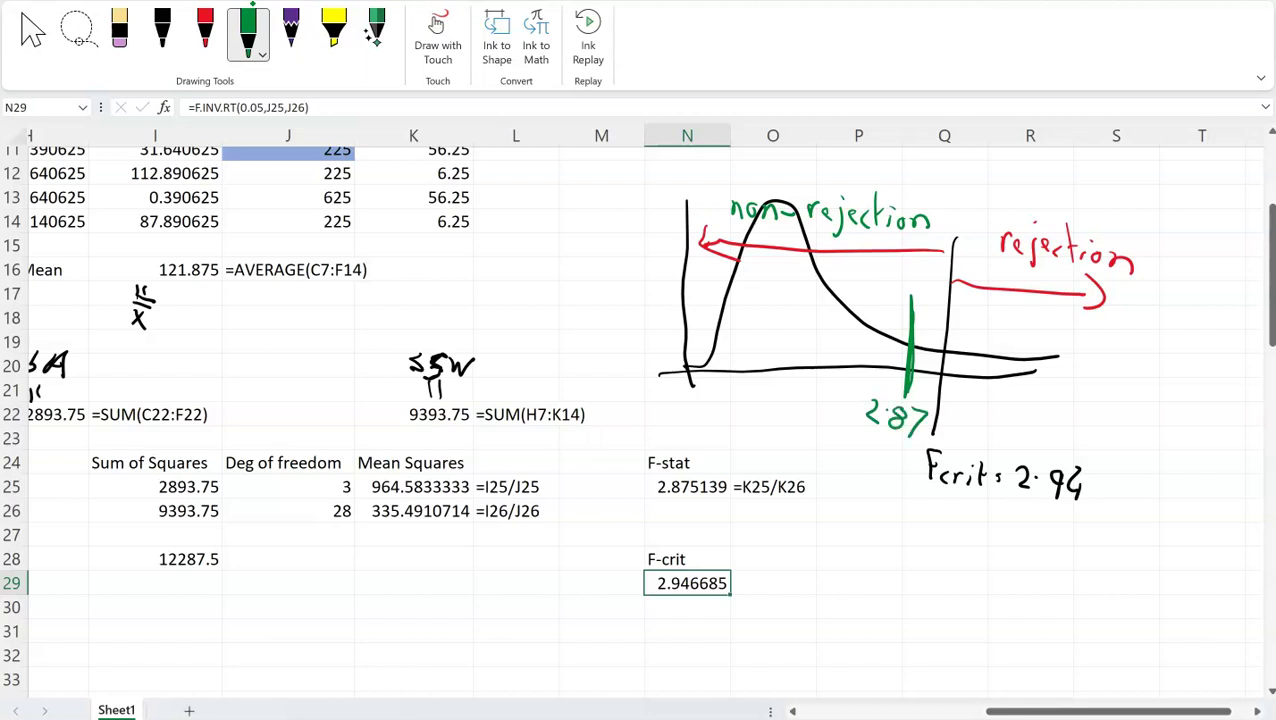
Step: Write in L31 "The f-stat is less than the critical value of F, so we do not reject the null at alpha=0.05"
{"action": "key", "text": "Down"}
{"action": "key", "text": "Down"}
{"action": "key", "text": "Down"}
{"action": "key", "text": "Down"}
{"action": "key", "text": "Down"}
{"action": "key", "text": "Down"}
{"action": "key", "text": "Left"}
{"action": "key", "text": "Left"}
{"action": "key", "text": "Up"}
{"action": "key", "text": "Up"}
{"action": "key", "text": "Up"}
{"action": "key", "text": "Up"}
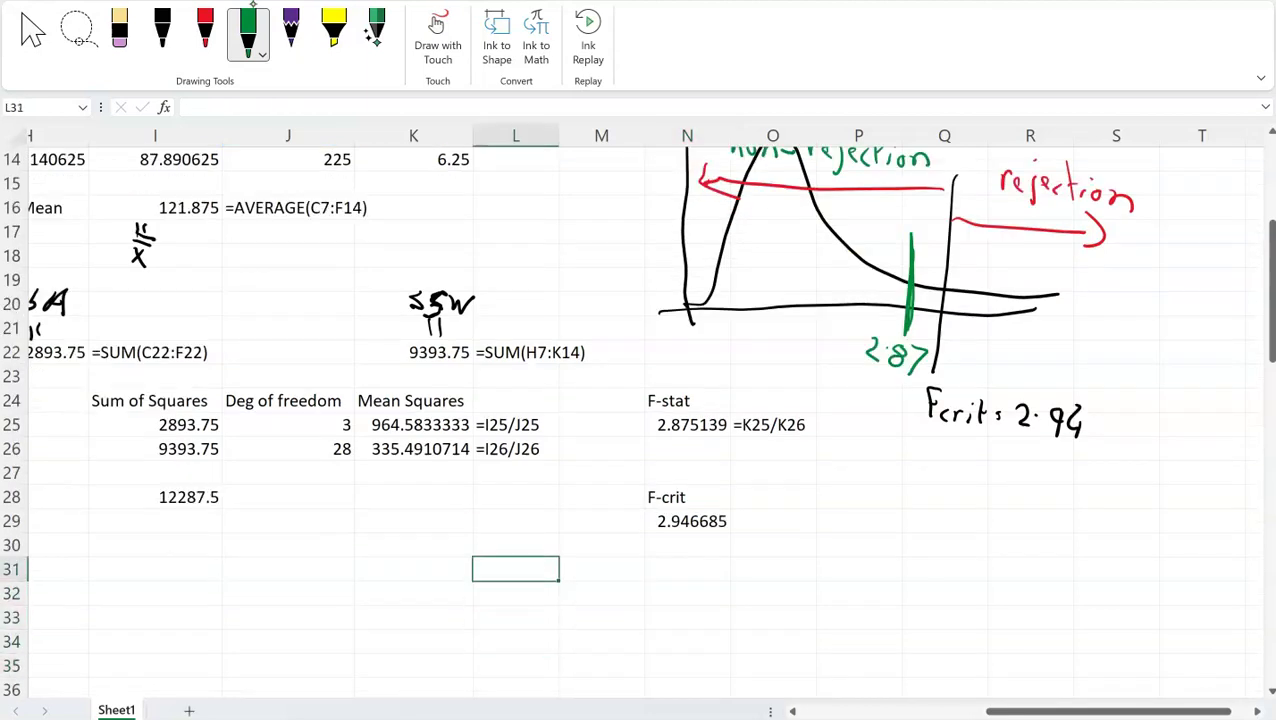
{"action": "type", "text": "The f-stat is less than the critical value of F, so we do not reject the null at alpha=0.05"}
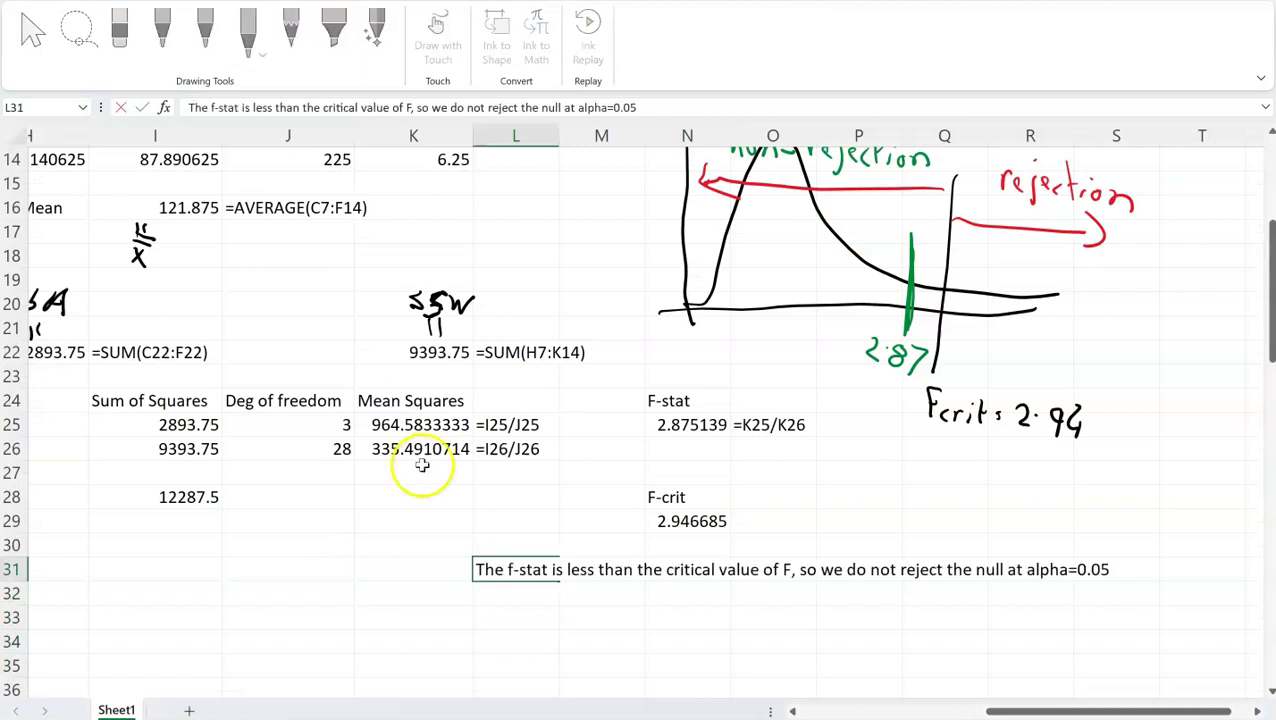
{"action": "left_click", "coordinate": [470, 501]}
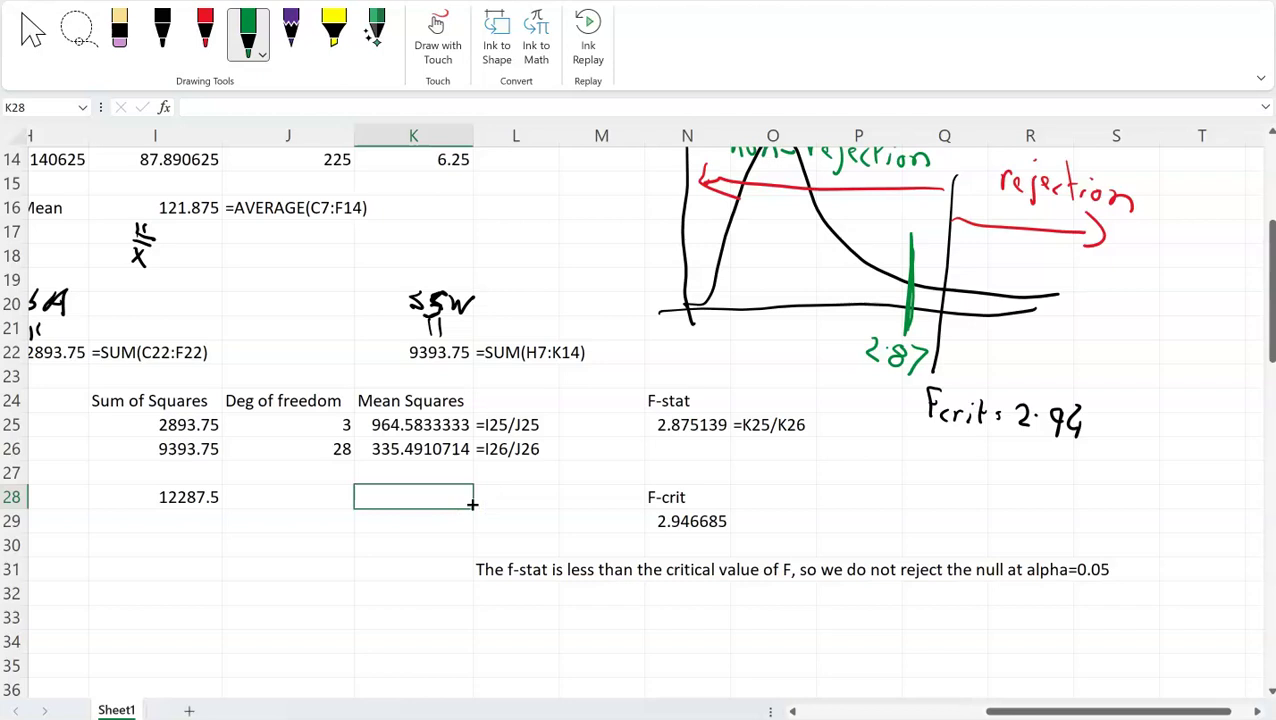
Step: Add the label "p-value" in M33 below the F-test conclusion
{"action": "key", "text": "Down"}
{"action": "key", "text": "Down"}
{"action": "key", "text": "Down"}
{"action": "key", "text": "Down"}
{"action": "key", "text": "Down"}
{"action": "key", "text": "Right"}
{"action": "key", "text": "Right"}
{"action": "key", "text": "Right"}
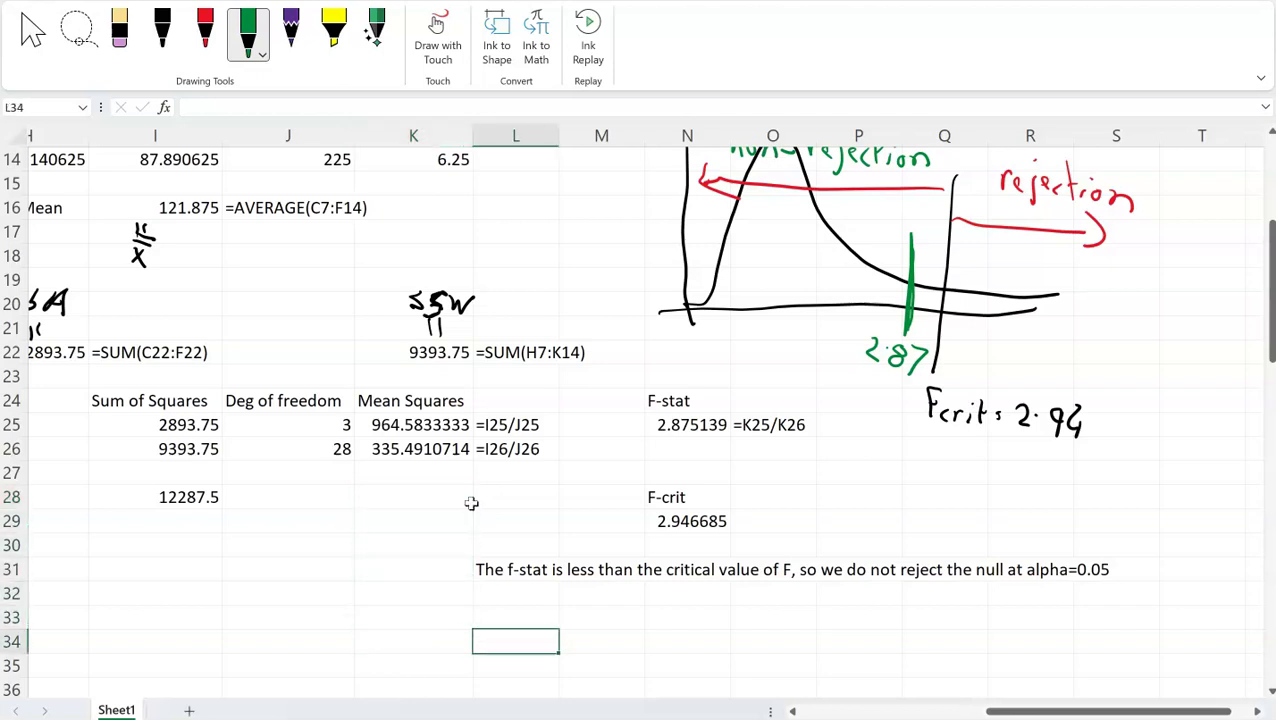
{"action": "key", "text": "Up"}
{"action": "key", "text": "Up"}
{"action": "key", "text": "Up"}
{"action": "key", "text": "Up"}
{"action": "key", "text": "Up"}
{"action": "key", "text": "Up"}
{"action": "key", "text": "Up"}
{"action": "key", "text": "Up"}
{"action": "key", "text": "Down"}
{"action": "key", "text": "Down"}
{"action": "key", "text": "Down"}
{"action": "key", "text": "Down"}
{"action": "key", "text": "Down"}
{"action": "key", "text": "Down"}
{"action": "key", "text": "Down"}
{"action": "key", "text": "Down"}
{"action": "key", "text": "Down"}
{"action": "key", "text": "Up"}
{"action": "key", "text": "Left"}
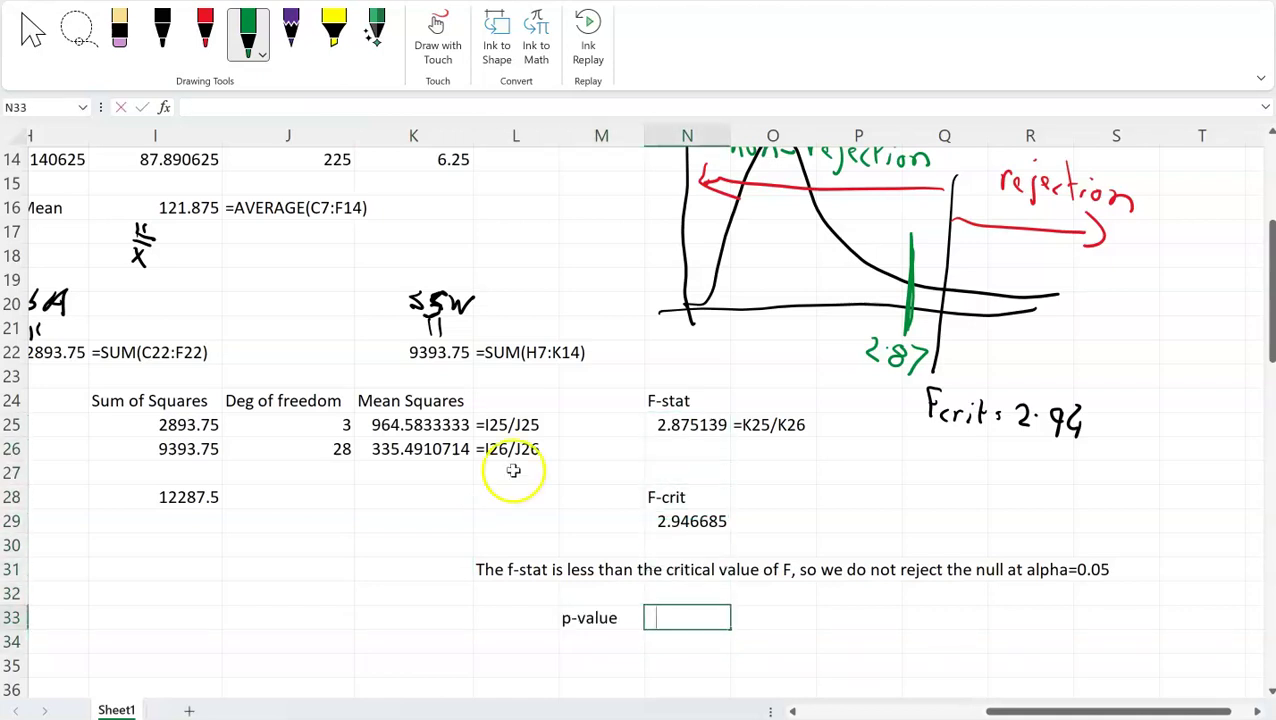
Step: Calculate the p-value in N33 with =F.DIST.RT(N25,J25,J26)
{"action": "type", "text": "="}
{"action": "key", "text": "Up"}
{"action": "key", "text": "Up"}
{"action": "key", "text": "Down"}
{"action": "key", "text": "Down"}
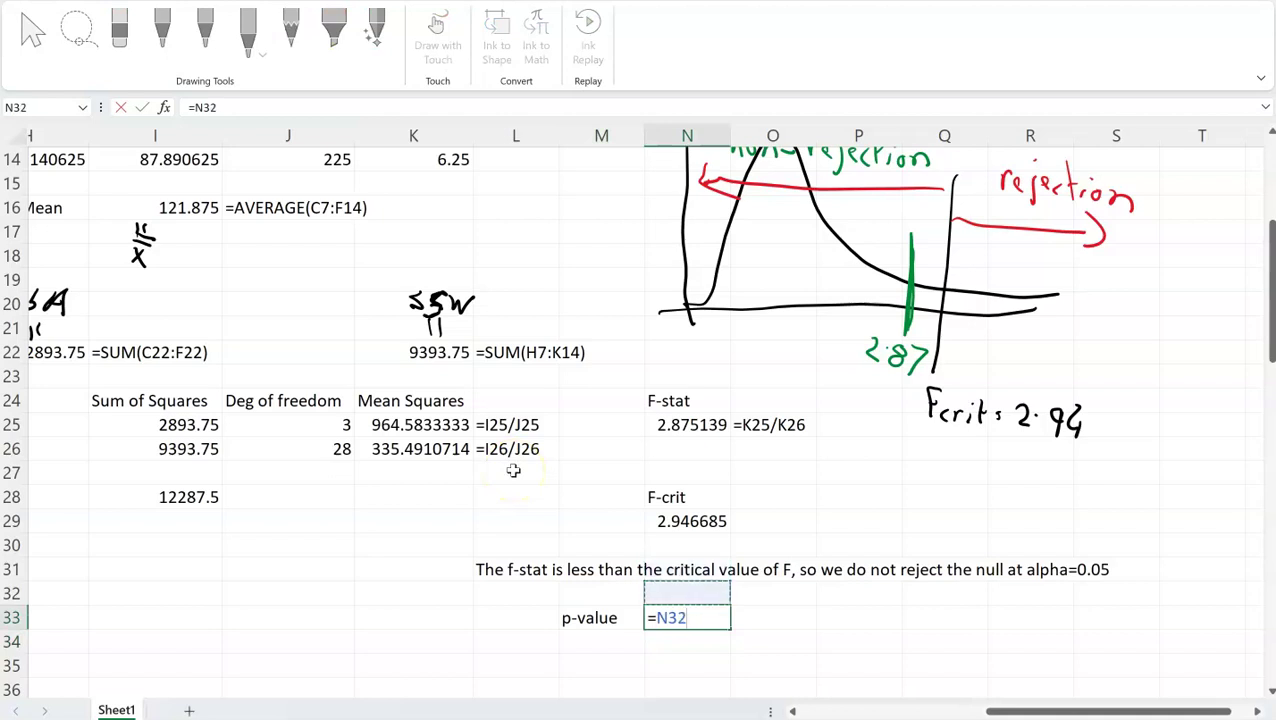
{"action": "key", "text": "BackSpace"}
{"action": "key", "text": "BackSpace"}
{"action": "key", "text": "BackSpace"}
{"action": "type", "text": "f."}
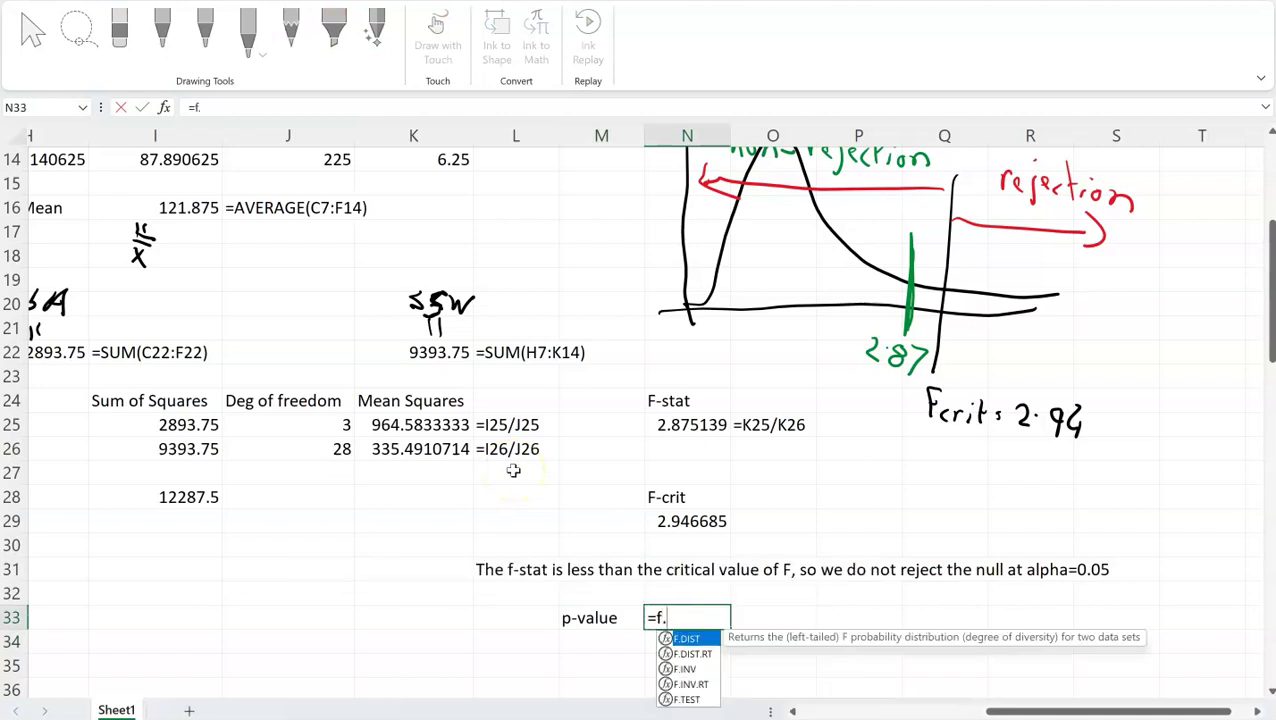
{"action": "type", "text": "dist.rt"}
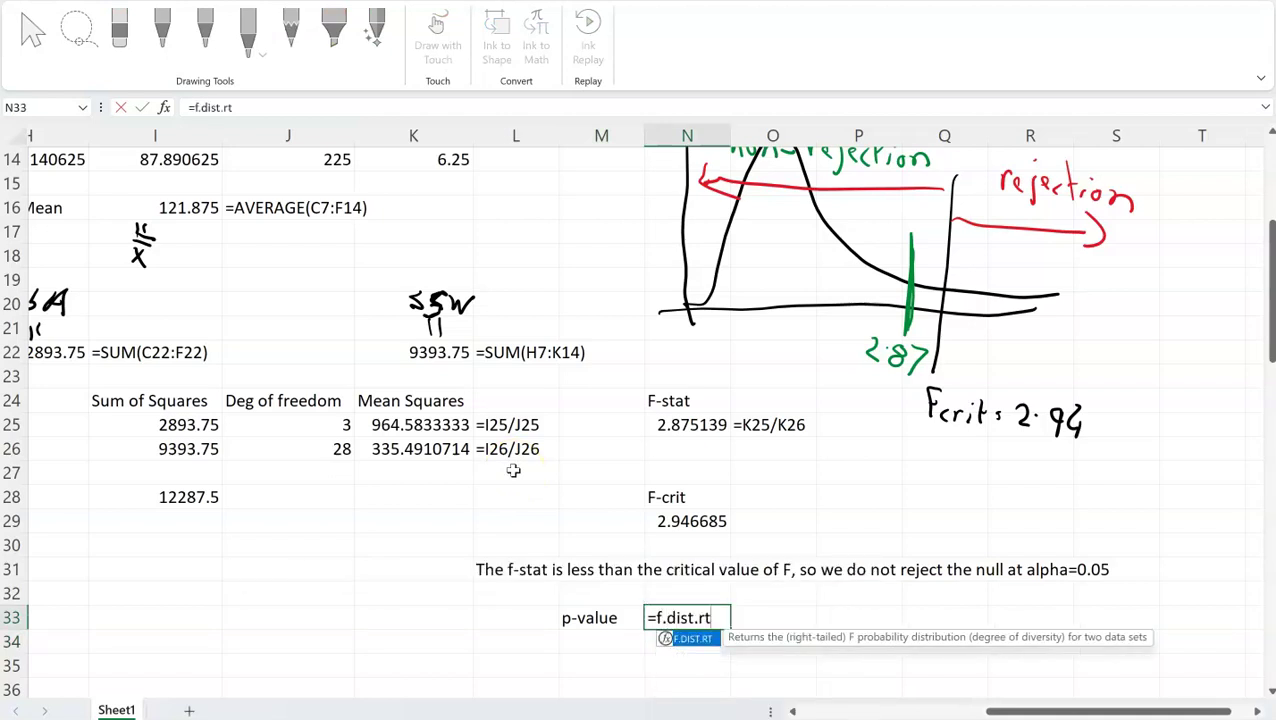
{"action": "type", "text": "("}
{"action": "key", "text": "Up"}
{"action": "key", "text": "Up"}
{"action": "key", "text": "Up"}
{"action": "key", "text": "Up"}
{"action": "key", "text": "Up"}
{"action": "key", "text": "Up"}
{"action": "key", "text": "Up"}
{"action": "key", "text": "Up"}
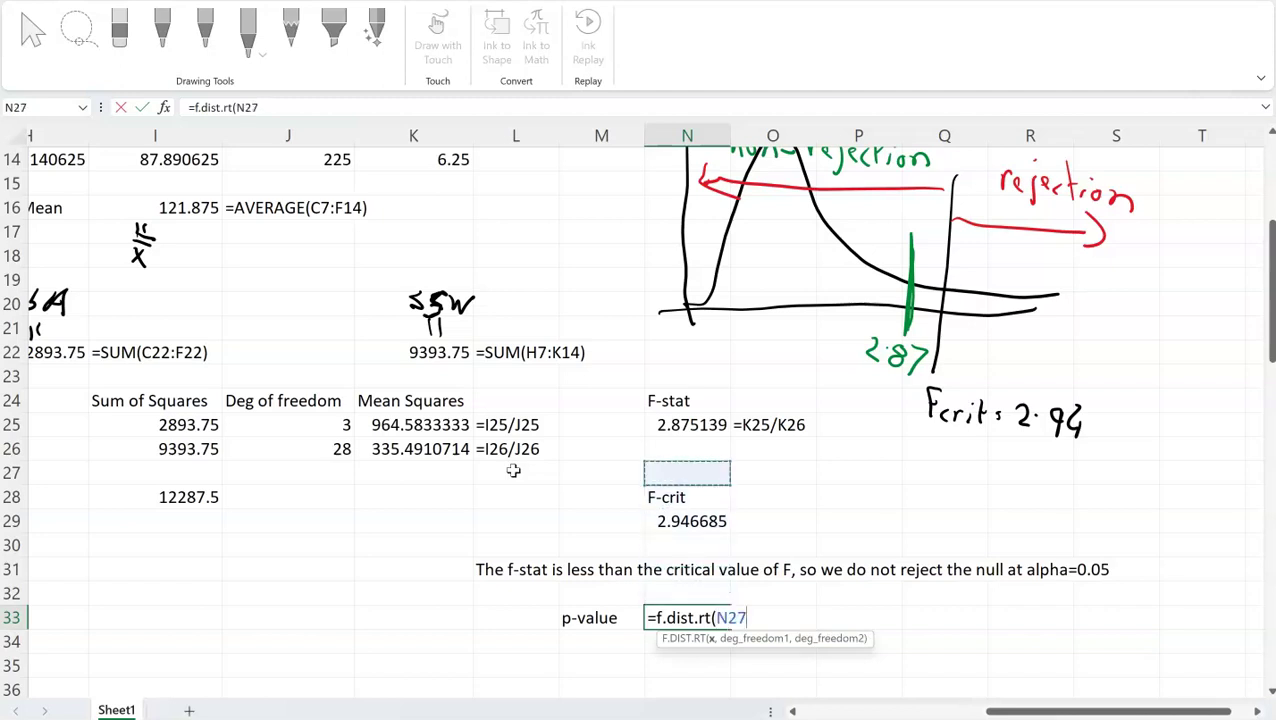
{"action": "type", "text": ","}
{"action": "key", "text": "Up"}
{"action": "key", "text": "Up"}
{"action": "key", "text": "Up"}
{"action": "key", "text": "Up"}
{"action": "key", "text": "Up"}
{"action": "key", "text": "Up"}
{"action": "key", "text": "Up"}
{"action": "key", "text": "Up"}
{"action": "key", "text": "Left"}
{"action": "key", "text": "Left"}
{"action": "key", "text": "Left"}
{"action": "key", "text": "Left"}
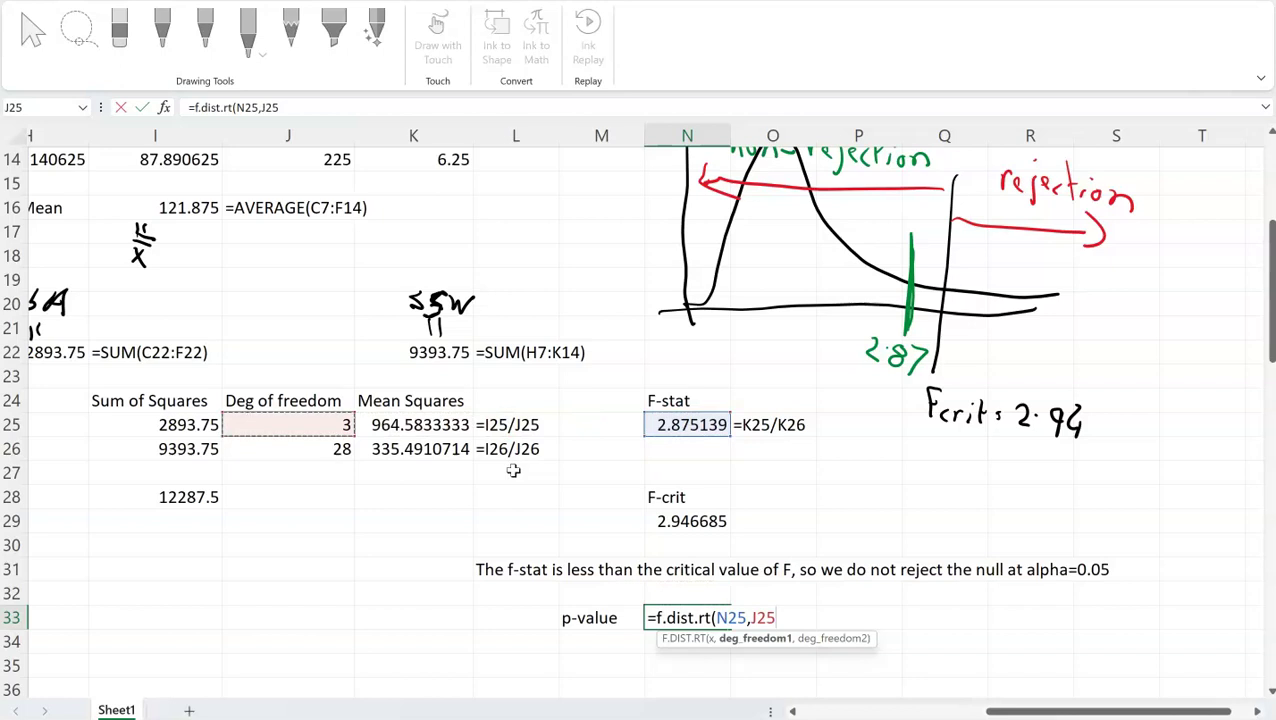
{"action": "type", "text": ","}
{"action": "key", "text": "Left"}
{"action": "key", "text": "Up"}
{"action": "key", "text": "Up"}
{"action": "key", "text": "Up"}
{"action": "key", "text": "Up"}
{"action": "key", "text": "Up"}
{"action": "key", "text": "Up"}
{"action": "key", "text": "Up"}
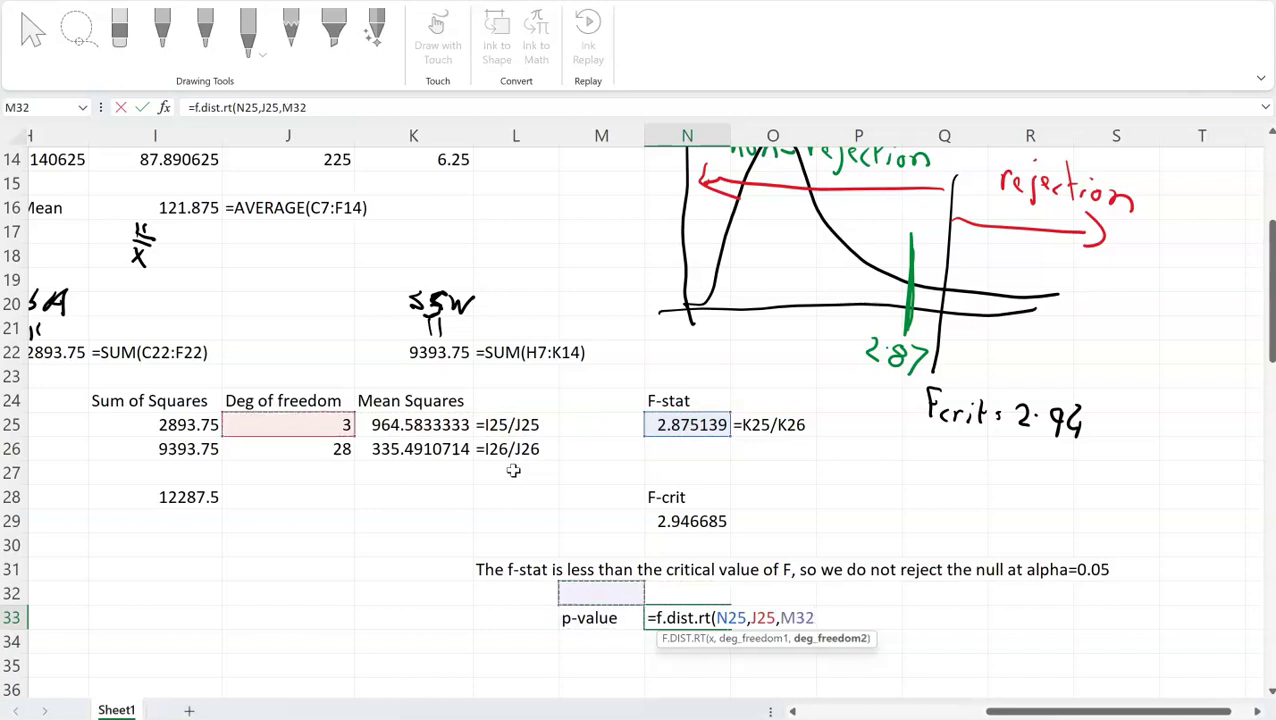
{"action": "key", "text": "Left"}
{"action": "key", "text": "Left"}
{"action": "key", "text": "Left"}
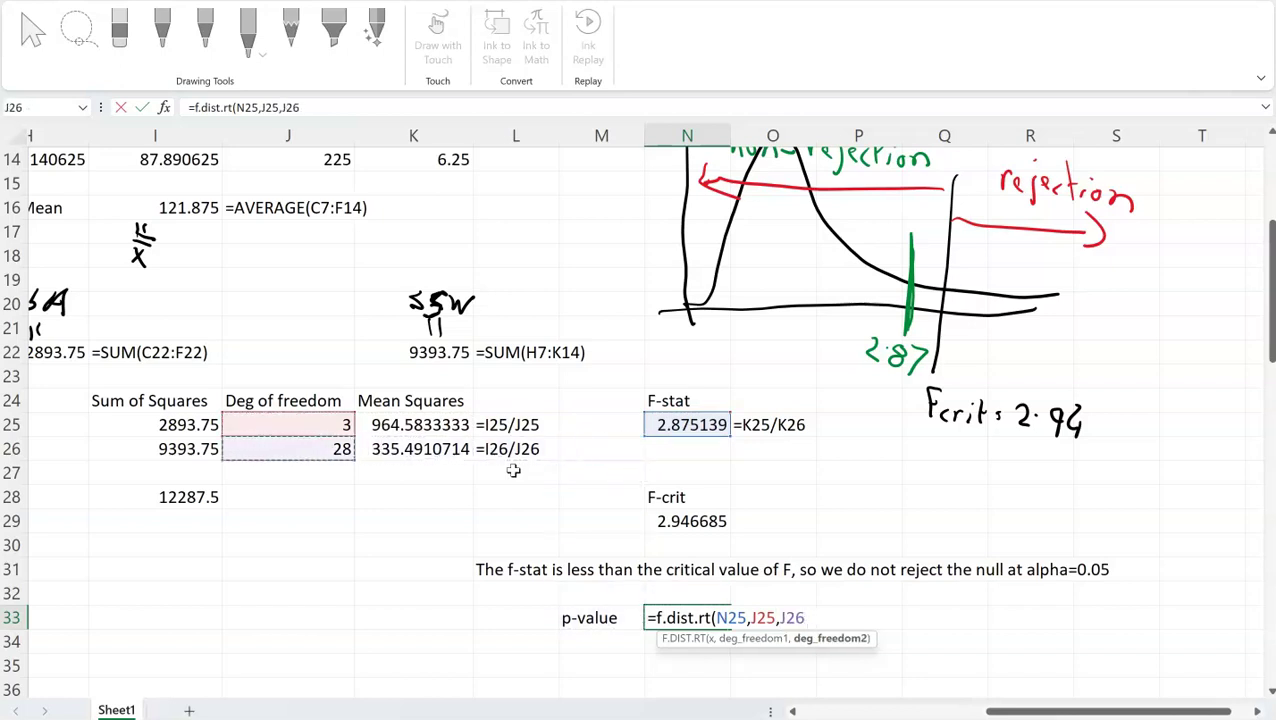
{"action": "type", "text": ")"}
{"action": "key", "text": "Return"}
{"action": "key", "text": "Up"}
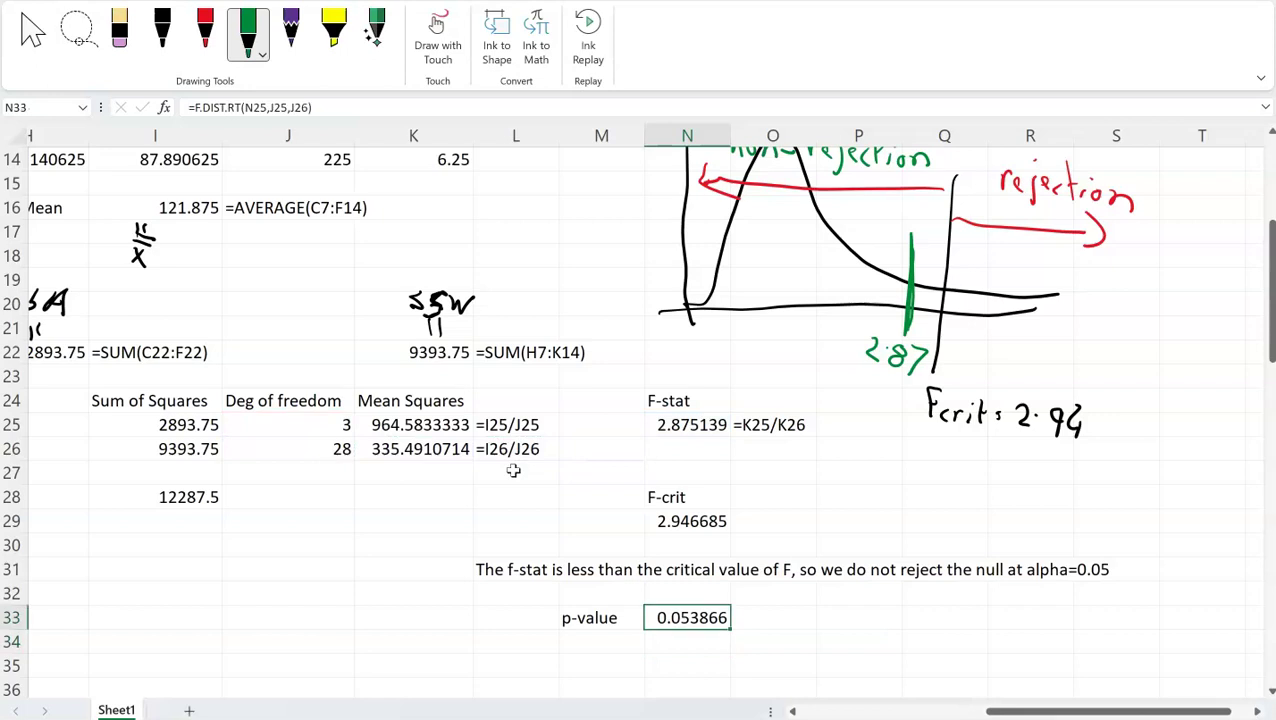
Step: Copy the p-value formula =F.DIST.RT(N25,J25,J26) into O33 as text
{"action": "left_click", "coordinate": [404, 109]}
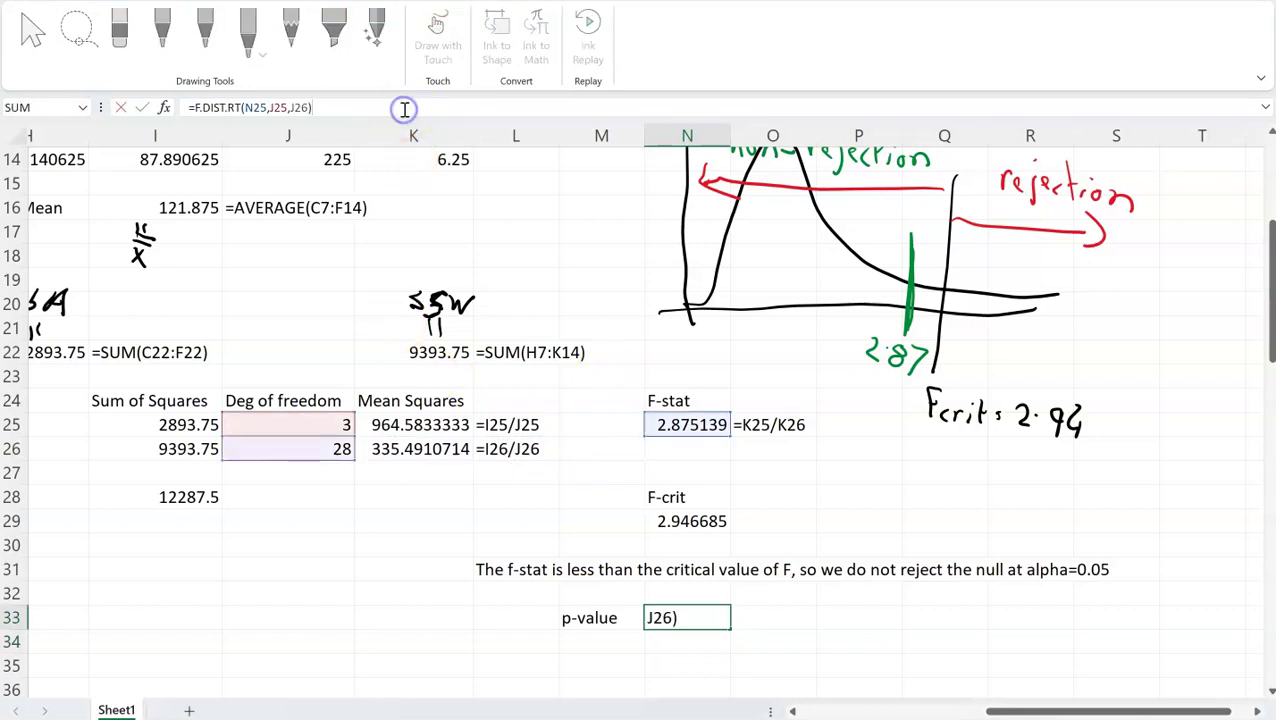
{"action": "key", "text": "ctrl+a"}
{"action": "key", "text": "ctrl+c"}
{"action": "key", "text": "Tab"}
{"action": "type", "text": "'"}
{"action": "key", "text": "ctrl+v"}
{"action": "key", "text": "Return"}
Step: Write the conclusion "p-value is greater than alpha (0.05), so we do not reject the null" in L35
{"action": "key", "text": "Down"}
{"action": "key", "text": "Down"}
{"action": "key", "text": "Down"}
{"action": "key", "text": "Down"}
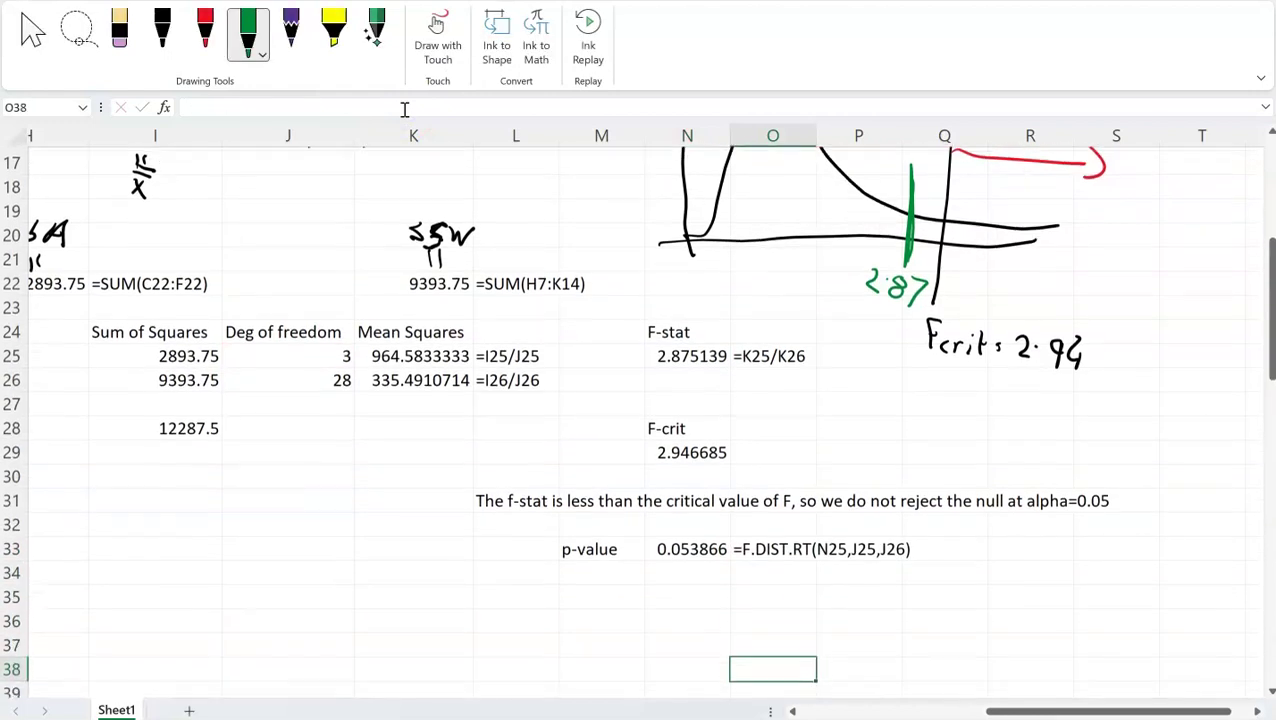
{"action": "key", "text": "Up"}
{"action": "key", "text": "Up"}
{"action": "key", "text": "Up"}
{"action": "key", "text": "Left"}
{"action": "key", "text": "Left"}
{"action": "key", "text": "Left"}
{"action": "type", "text": "p"}
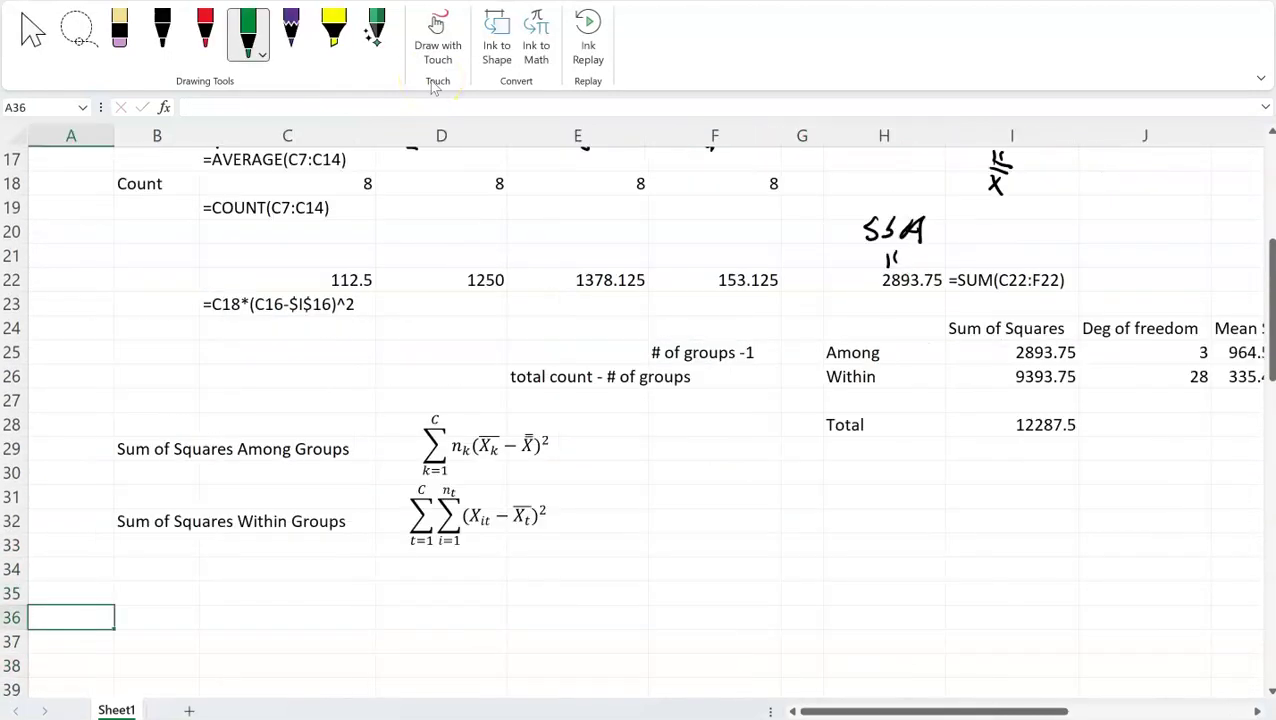
{"action": "key", "text": "Right"}
{"action": "key", "text": "Right"}
{"action": "key", "text": "Right"}
{"action": "key", "text": "Right"}
{"action": "key", "text": "Right"}
{"action": "key", "text": "Right"}
{"action": "key", "text": "Right"}
{"action": "key", "text": "Right"}
{"action": "key", "text": "Right"}
{"action": "key", "text": "Right"}
{"action": "key", "text": "Right"}
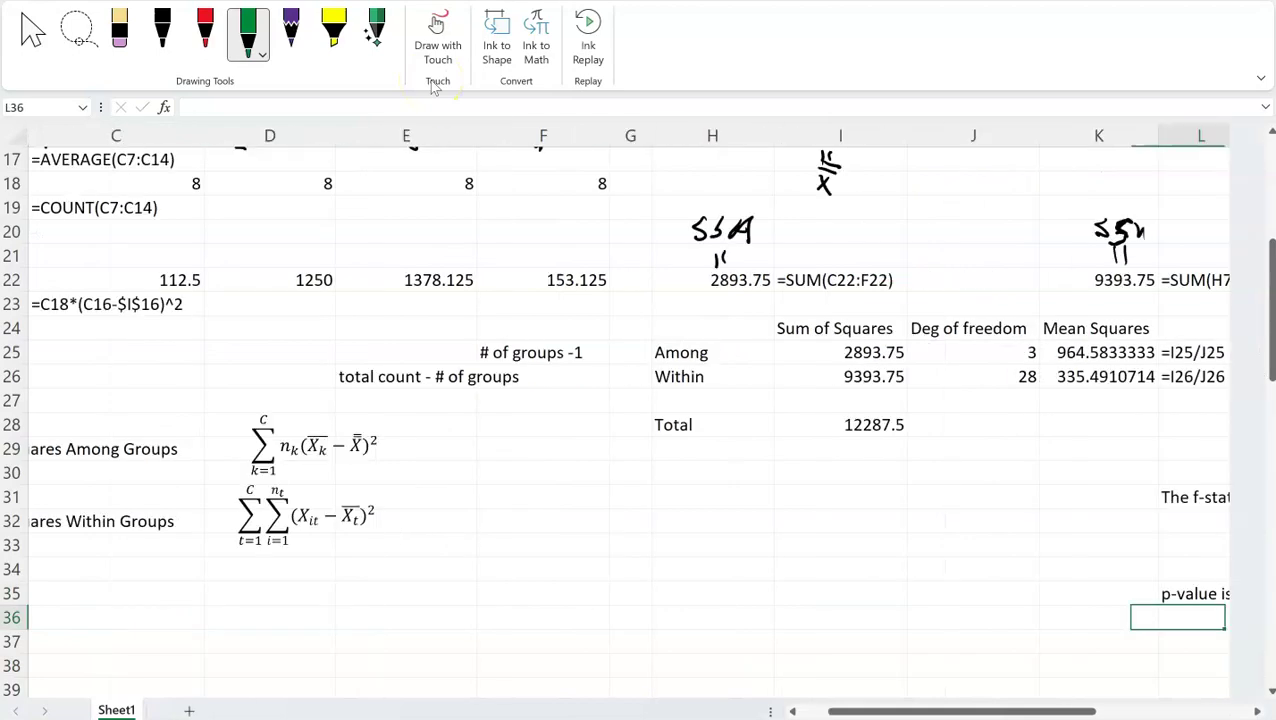
{"action": "key", "text": "Right"}
{"action": "key", "text": "Right"}
{"action": "key", "text": "Right"}
{"action": "key", "text": "Right"}
{"action": "key", "text": "Home"}
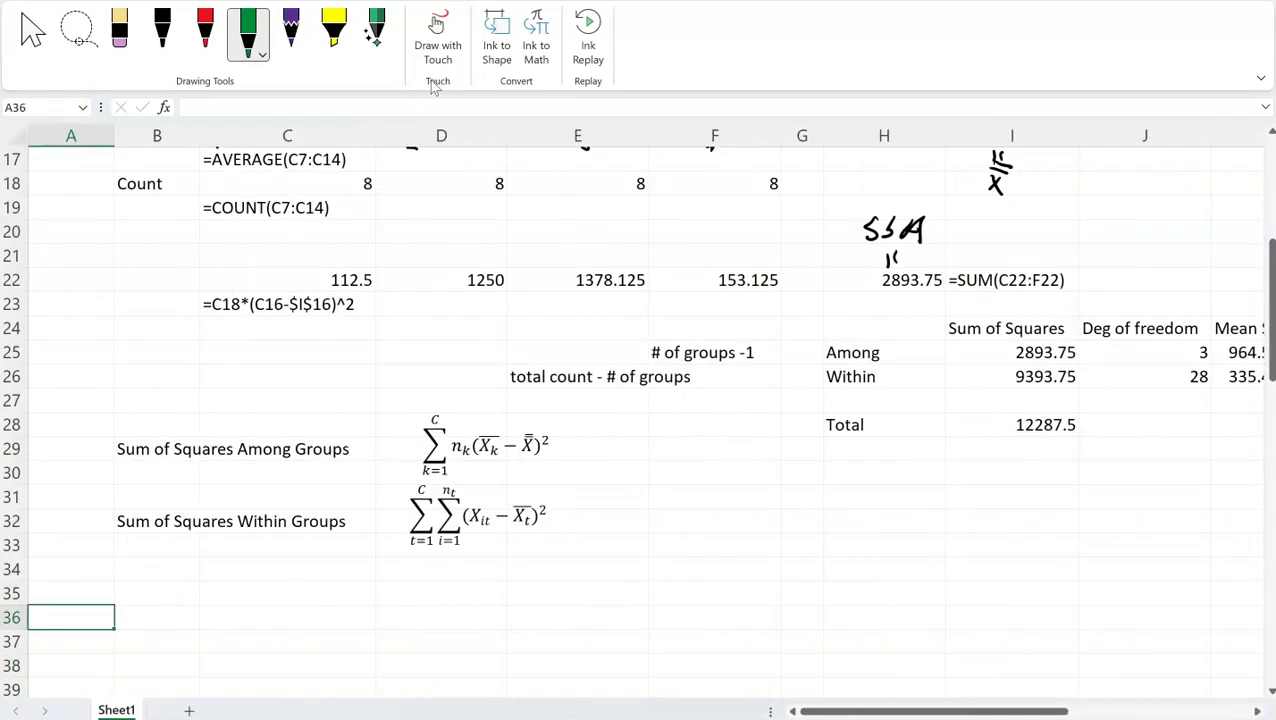
Step: Set up an Anova: Single Factor data analysis on the store sales range C6:F14 with labels in the first row
{"action": "left_click", "coordinate": [391, 308]}
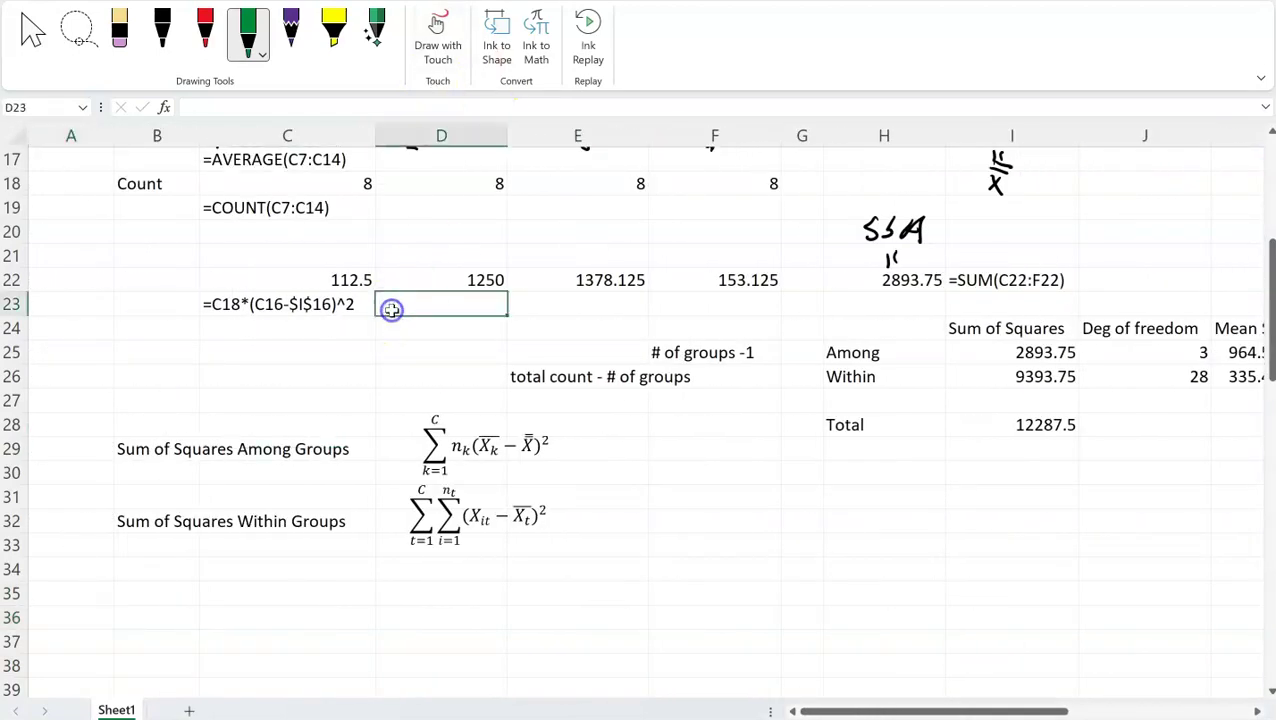
{"action": "scroll", "coordinate": [391, 310], "scroll_direction": "up", "scroll_amount": 5}
{"action": "left_click", "coordinate": [302, 308]}
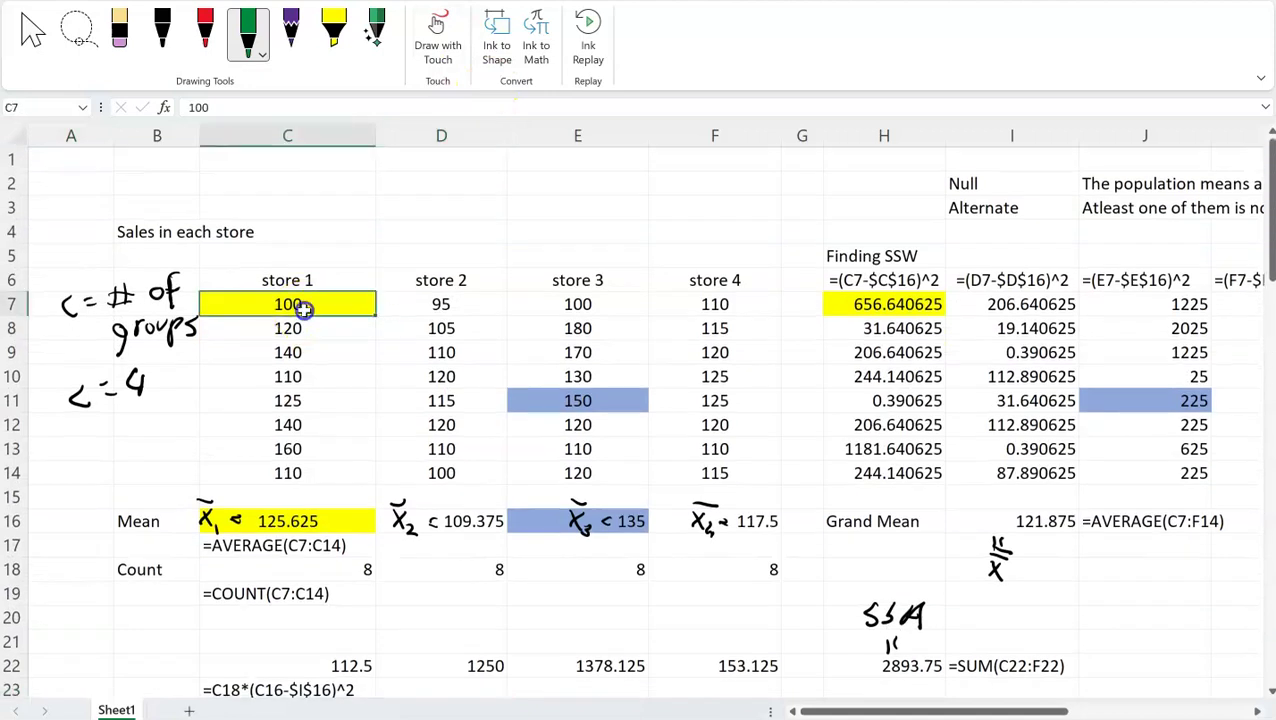
{"action": "left_click", "coordinate": [78, 2]}
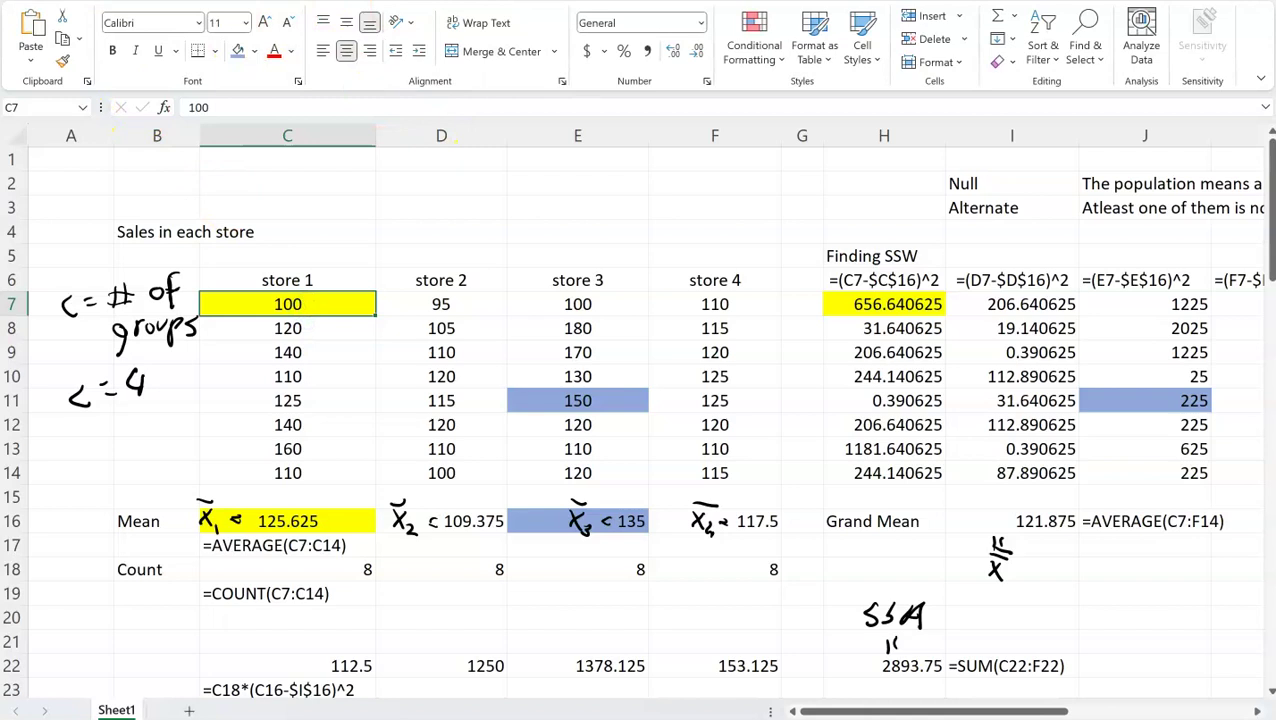
{"action": "left_click", "coordinate": [385, 2]}
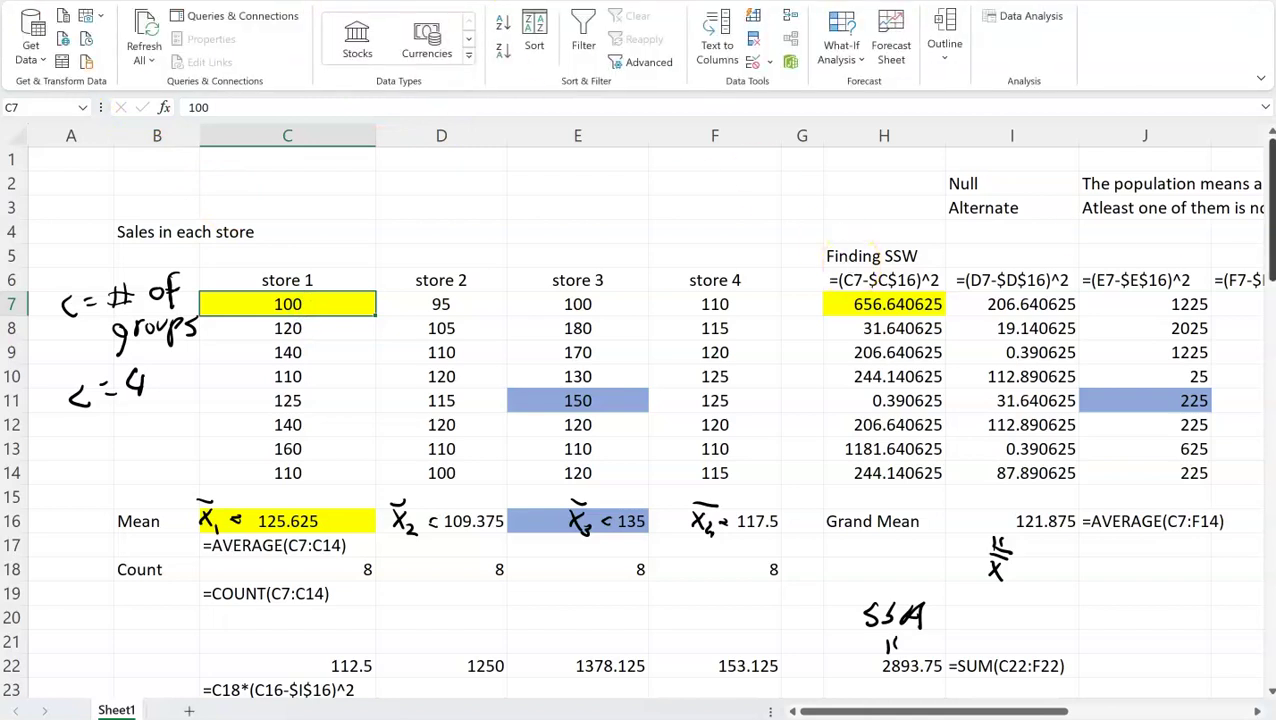
{"action": "left_click", "coordinate": [1038, 16]}
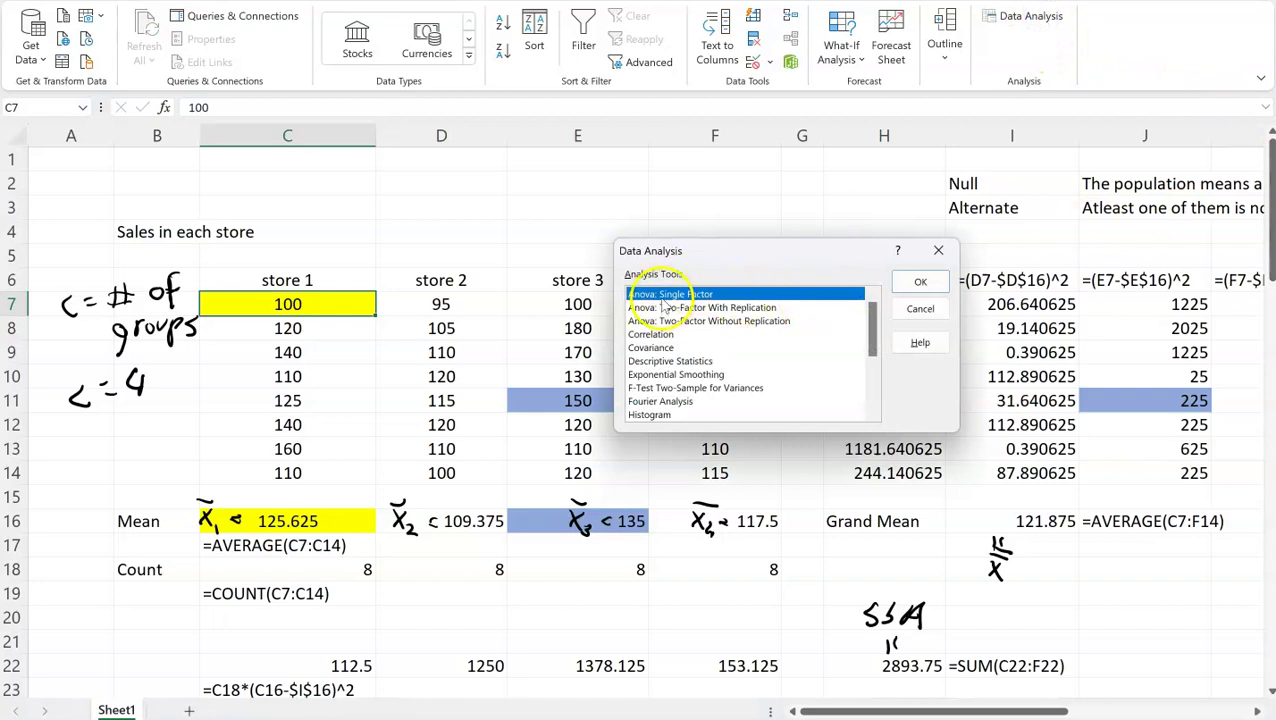
{"action": "left_click", "coordinate": [920, 281]}
{"action": "left_click", "coordinate": [860, 253]}
{"action": "left_click_drag", "start_coordinate": [279, 285], "coordinate": [715, 473]}
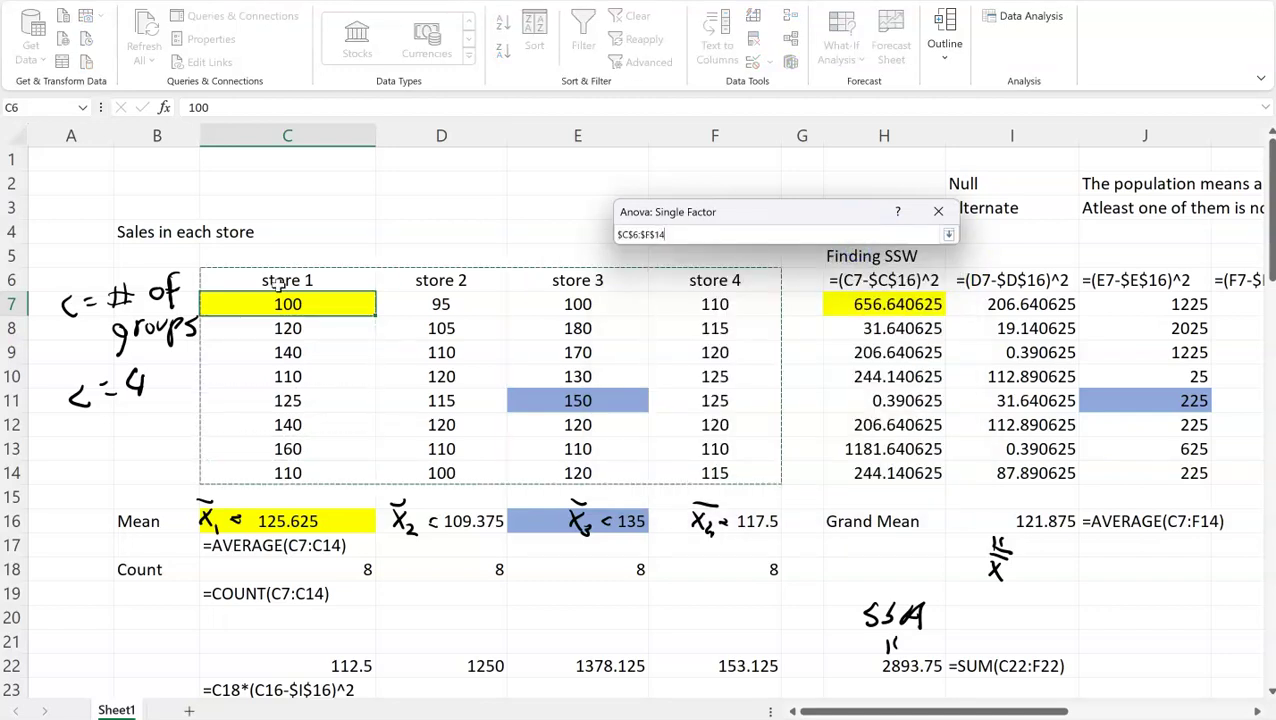
{"action": "left_click", "coordinate": [660, 322]}
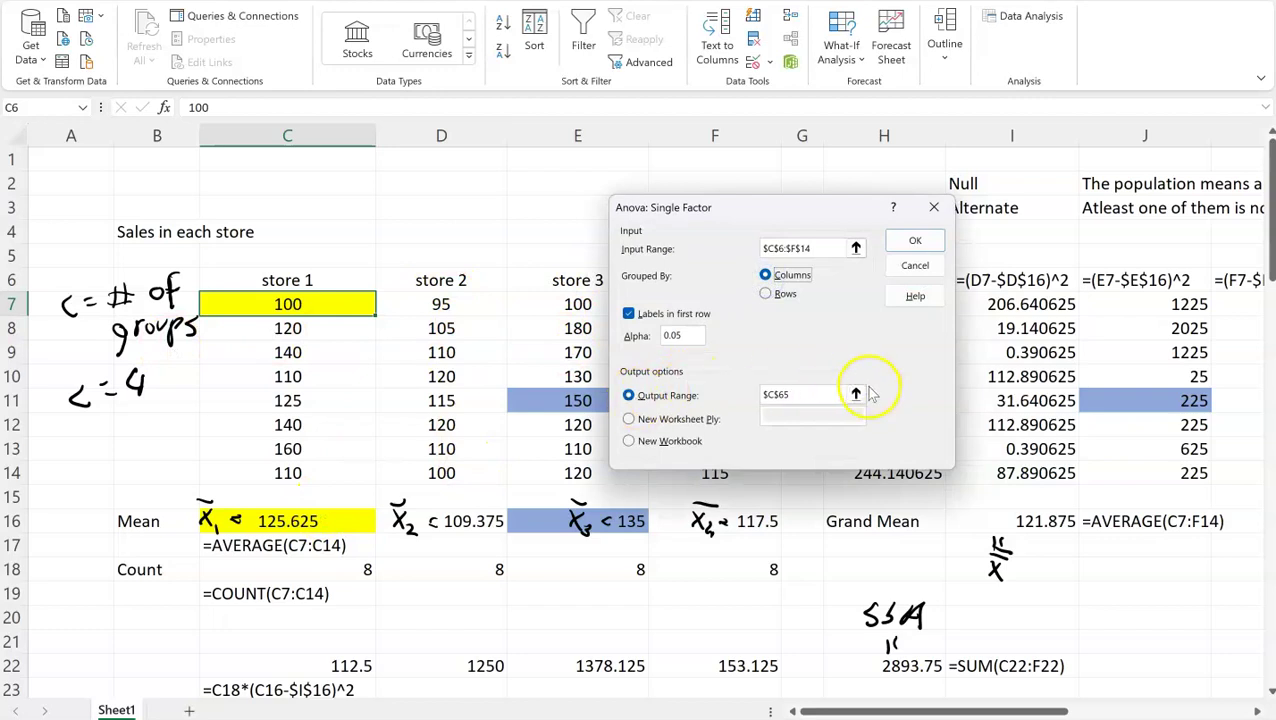
Step: Set the ANOVA output range to I37, run the analysis and view the resulting tables
{"action": "left_click", "coordinate": [855, 394]}
{"action": "scroll", "coordinate": [1020, 380], "scroll_direction": "up", "scroll_amount": 3}
{"action": "scroll", "coordinate": [1022, 380], "scroll_direction": "up", "scroll_amount": 3}
{"action": "scroll", "coordinate": [1022, 380], "scroll_direction": "right", "scroll_amount": 5}
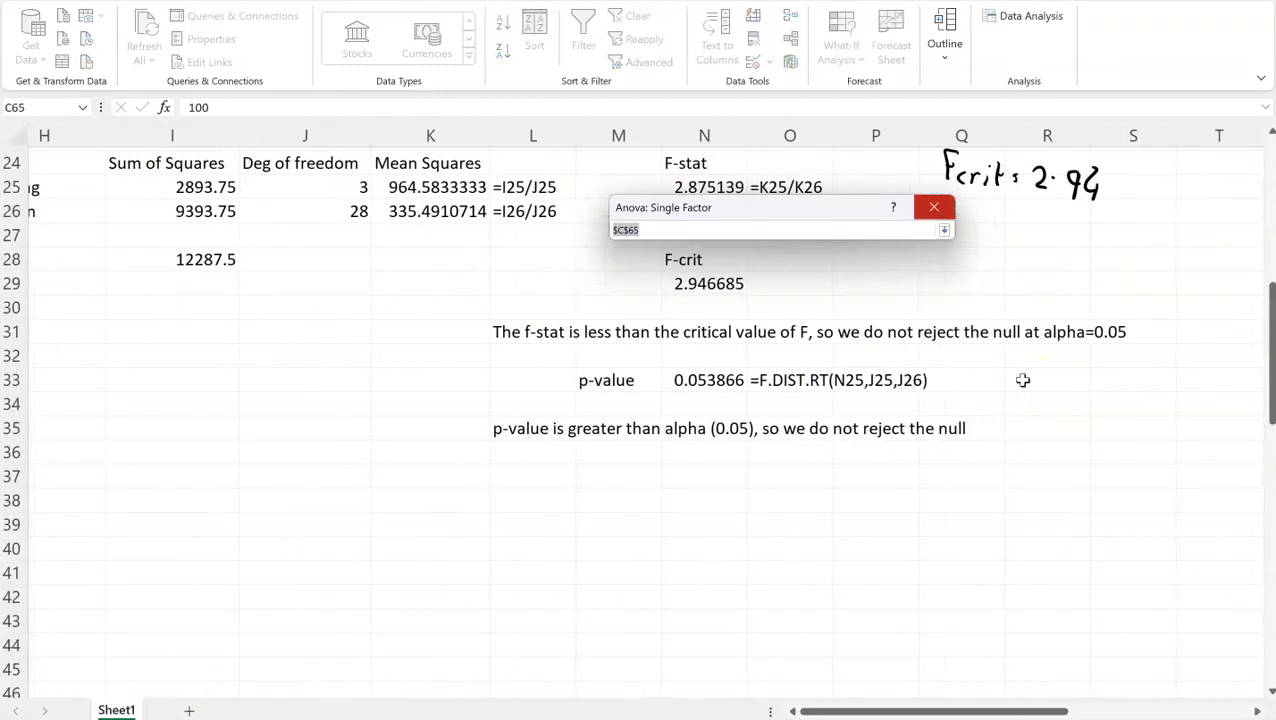
{"action": "left_click", "coordinate": [171, 476]}
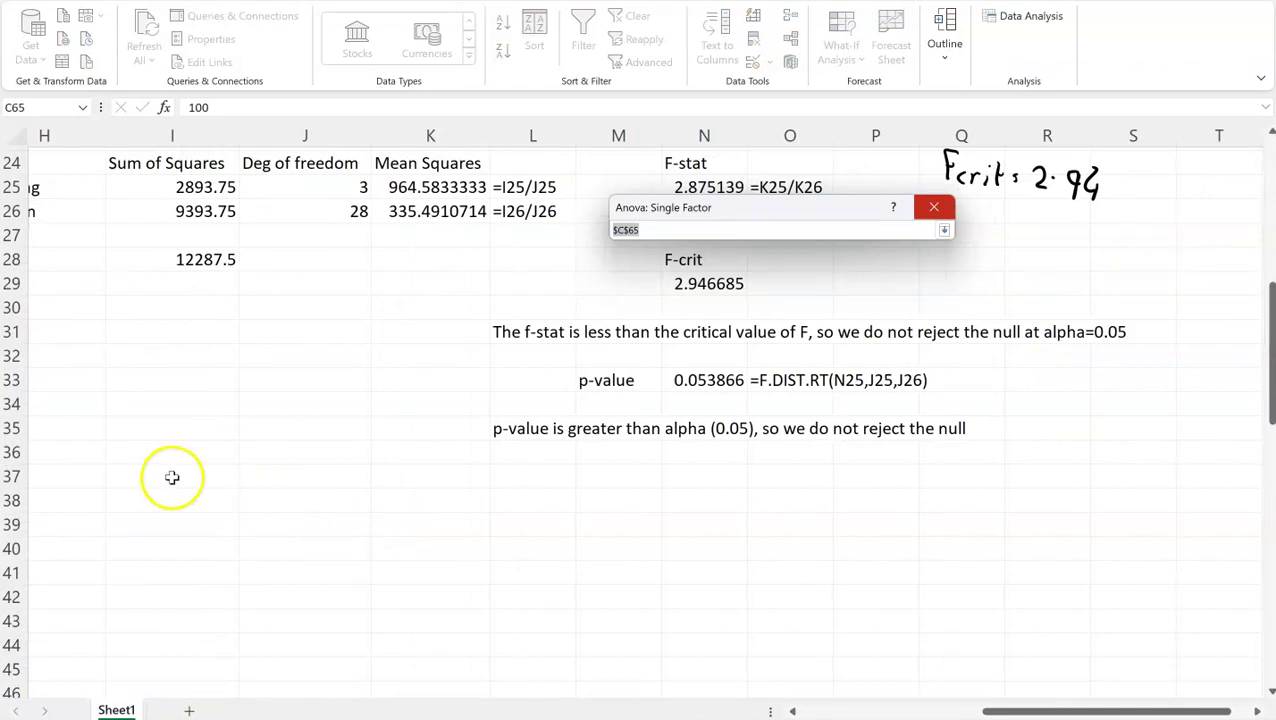
{"action": "left_click", "coordinate": [943, 230]}
{"action": "left_click", "coordinate": [921, 242]}
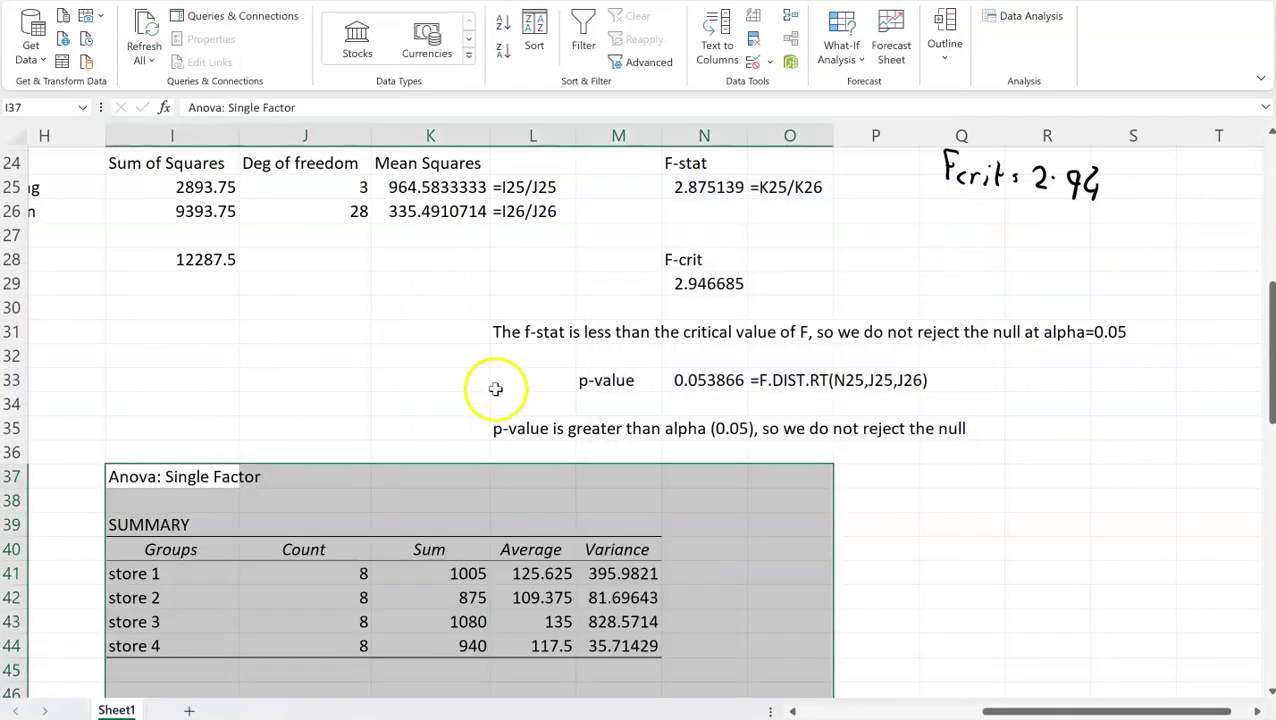
{"action": "scroll", "coordinate": [302, 403], "scroll_direction": "left", "scroll_amount": 3}
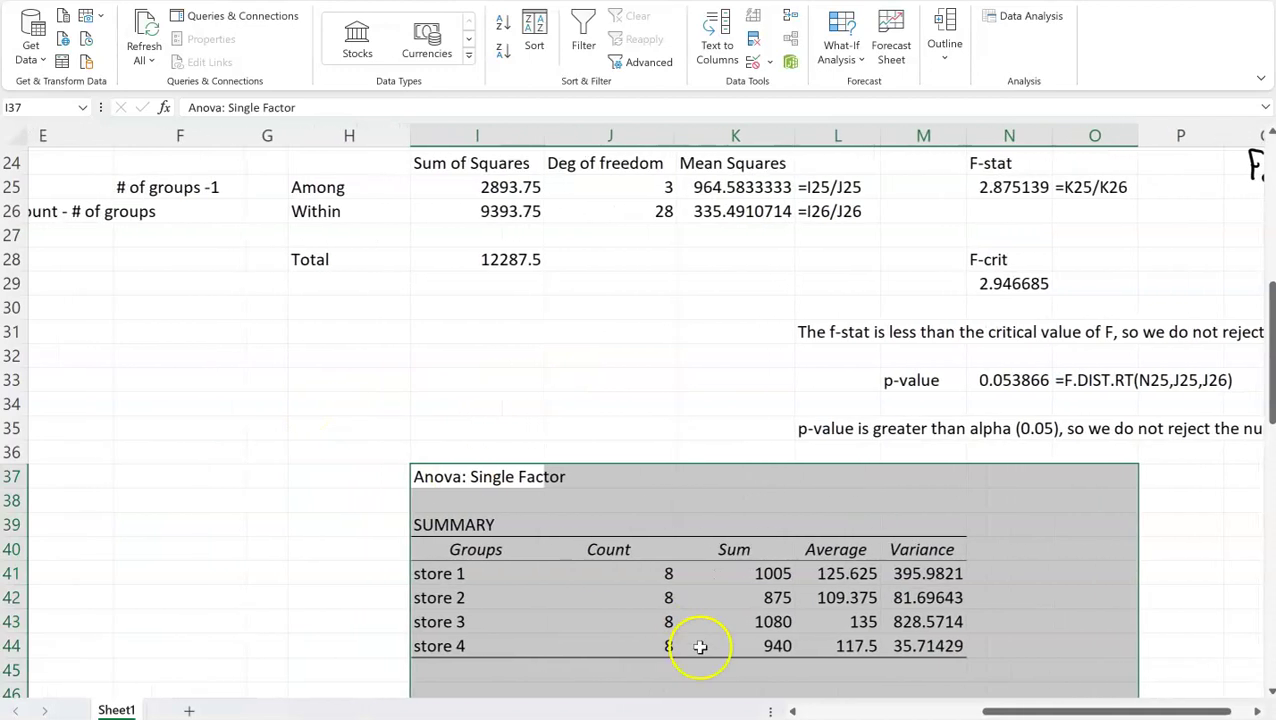
{"action": "scroll", "coordinate": [632, 572], "scroll_direction": "down", "scroll_amount": 3}
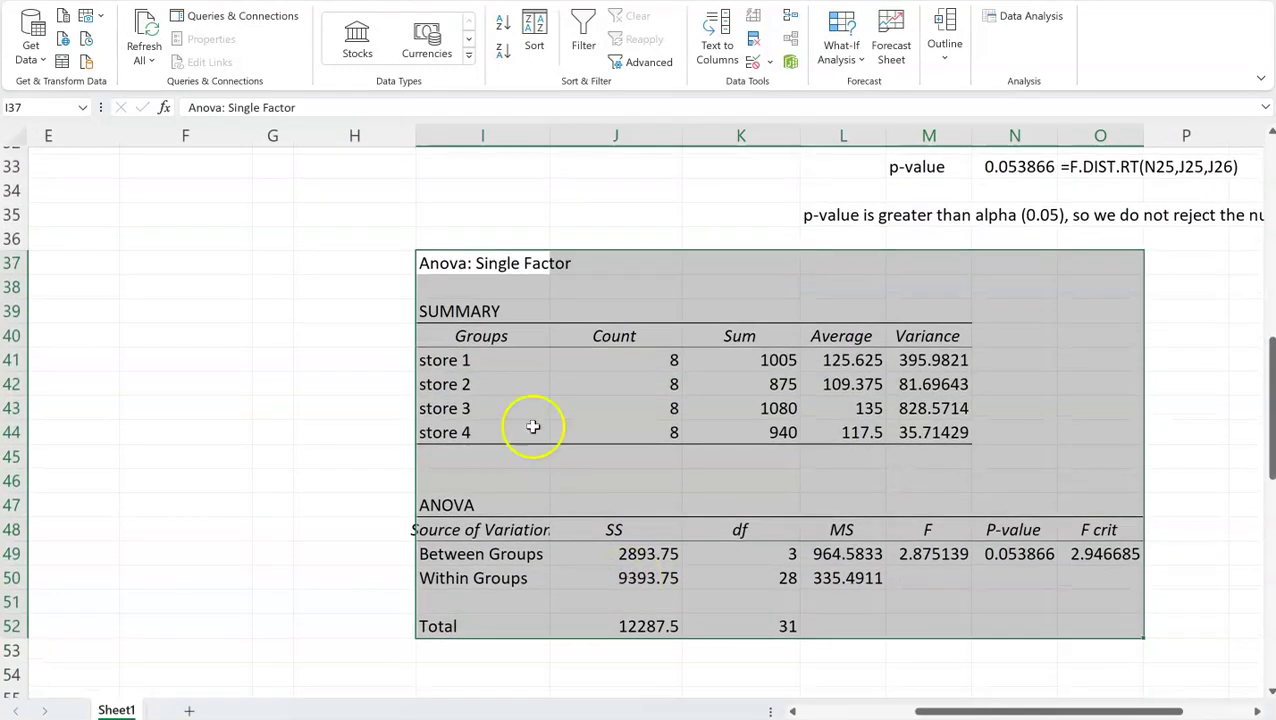
Step: Compare the store averages in the ANOVA summary table with the manually calculated group means in row 16
{"action": "left_click", "coordinate": [450, 376]}
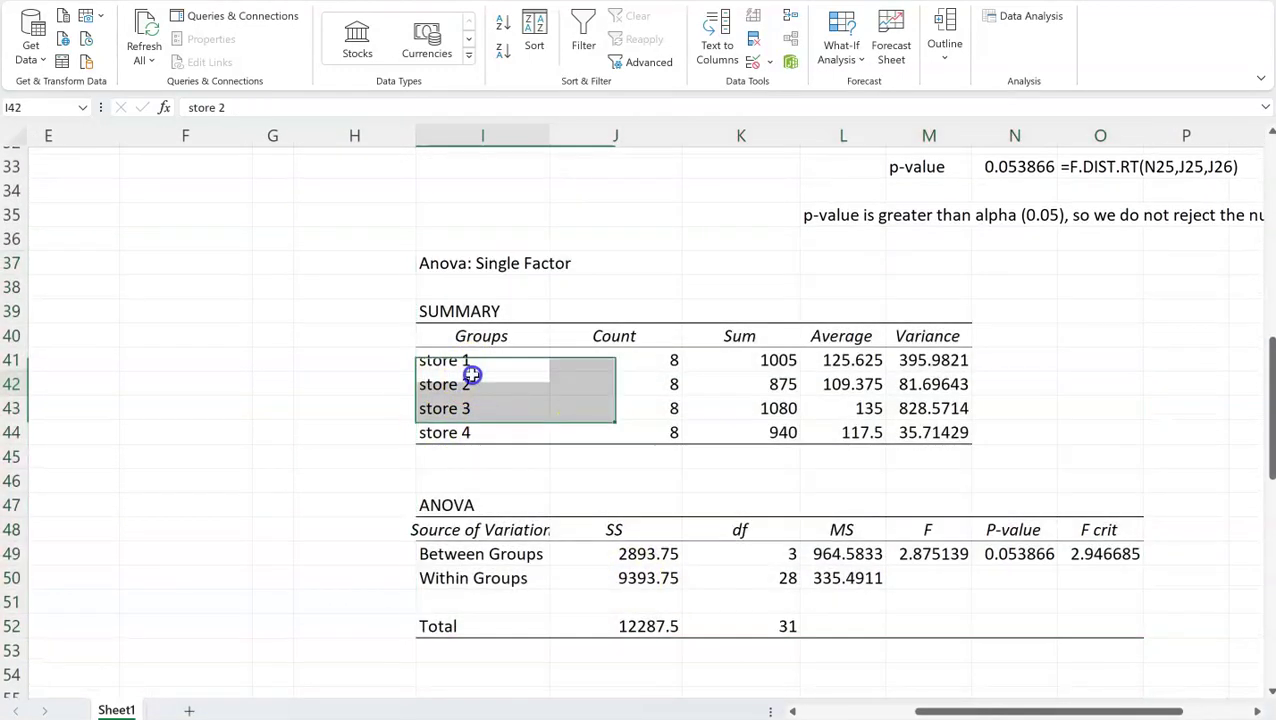
{"action": "left_click", "coordinate": [746, 363]}
{"action": "left_click_drag", "start_coordinate": [850, 360], "coordinate": [858, 440]}
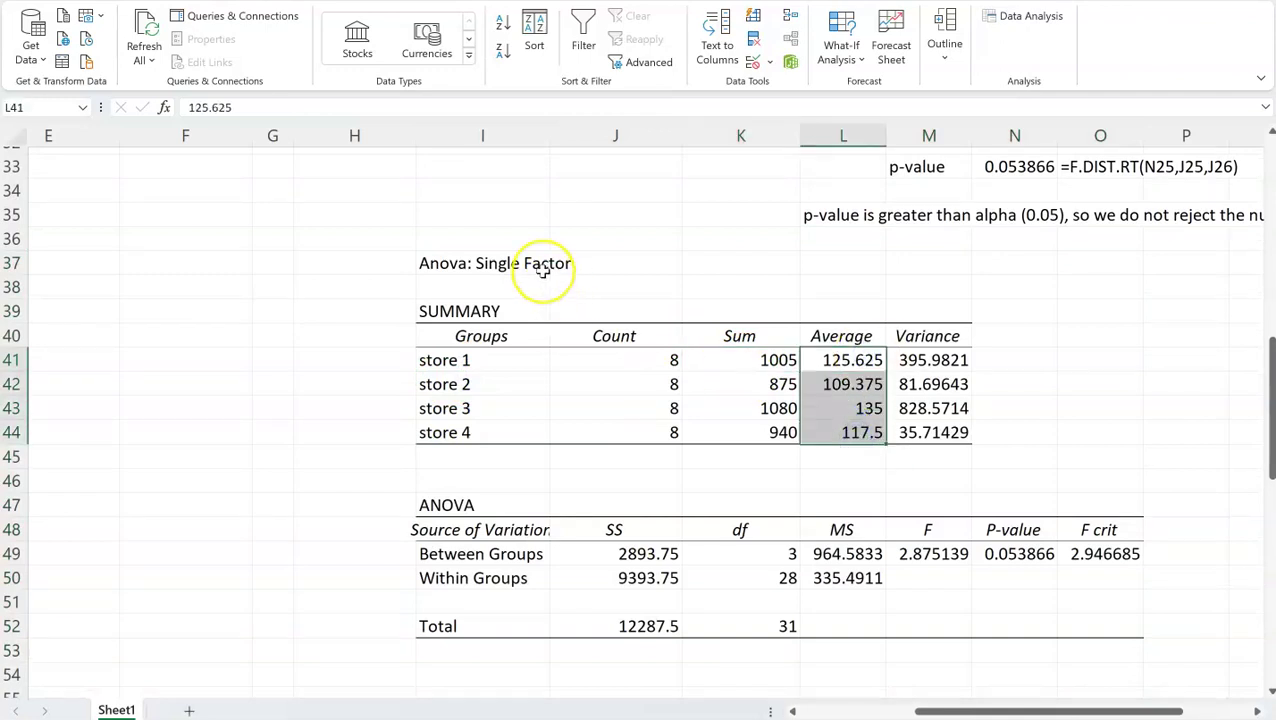
{"action": "scroll", "coordinate": [532, 270], "scroll_direction": "up", "scroll_amount": 6}
{"action": "scroll", "coordinate": [543, 271], "scroll_direction": "left", "scroll_amount": 3}
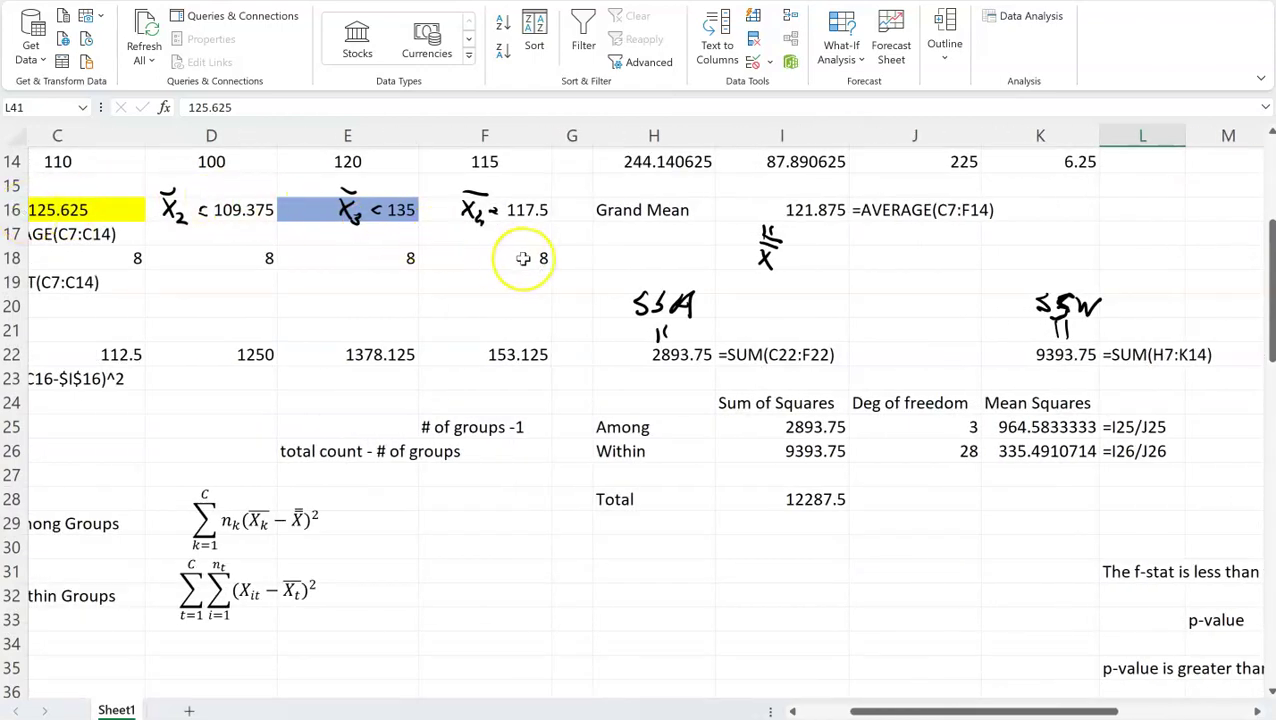
{"action": "scroll", "coordinate": [532, 265], "scroll_direction": "right", "scroll_amount": 3}
{"action": "scroll", "coordinate": [1010, 494], "scroll_direction": "down", "scroll_amount": 6}
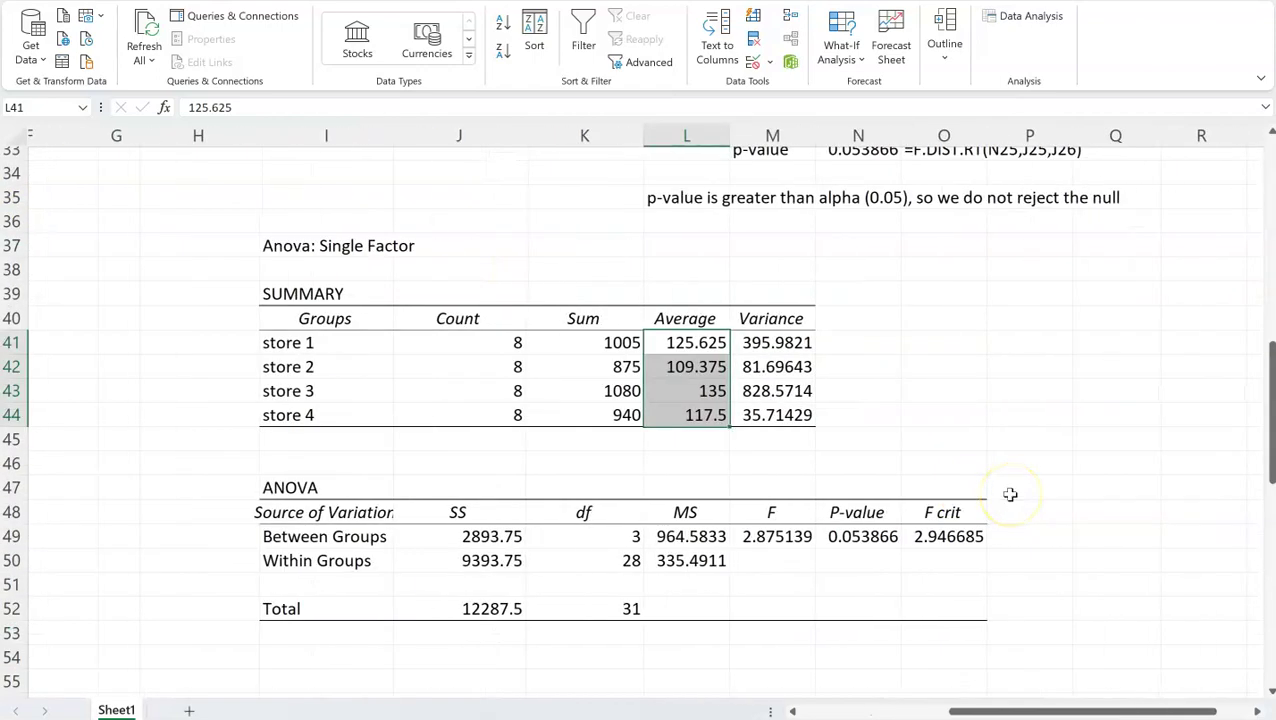
Step: Move the whole Anova: Single Factor output so it starts at F29, directly beneath the manual sum of squares table
{"action": "scroll", "coordinate": [1010, 494], "scroll_direction": "up", "scroll_amount": 4}
{"action": "scroll", "coordinate": [1010, 494], "scroll_direction": "down", "scroll_amount": 2}
{"action": "scroll", "coordinate": [1010, 494], "scroll_direction": "down", "scroll_amount": 1}
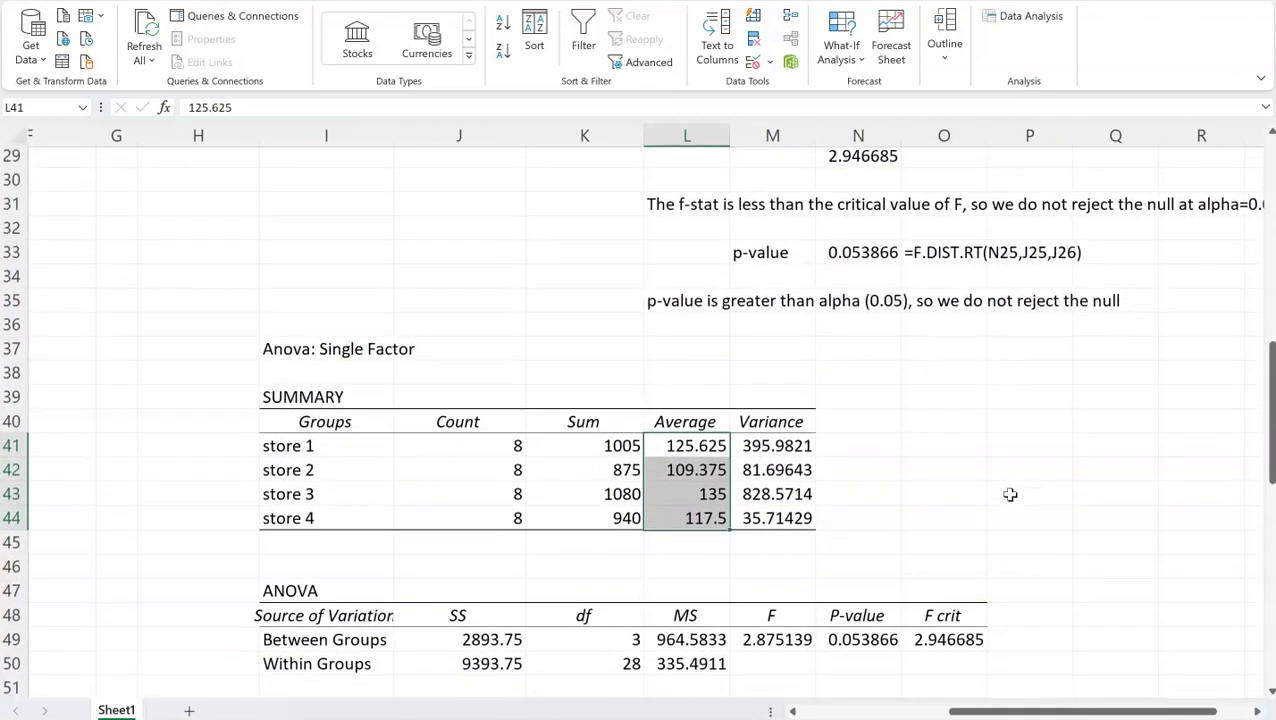
{"action": "scroll", "coordinate": [1010, 494], "scroll_direction": "up", "scroll_amount": 2}
{"action": "scroll", "coordinate": [1010, 494], "scroll_direction": "down", "scroll_amount": 2}
{"action": "scroll", "coordinate": [1010, 494], "scroll_direction": "down", "scroll_amount": 1}
{"action": "scroll", "coordinate": [1010, 494], "scroll_direction": "up", "scroll_amount": 3}
{"action": "scroll", "coordinate": [1010, 494], "scroll_direction": "down", "scroll_amount": 1}
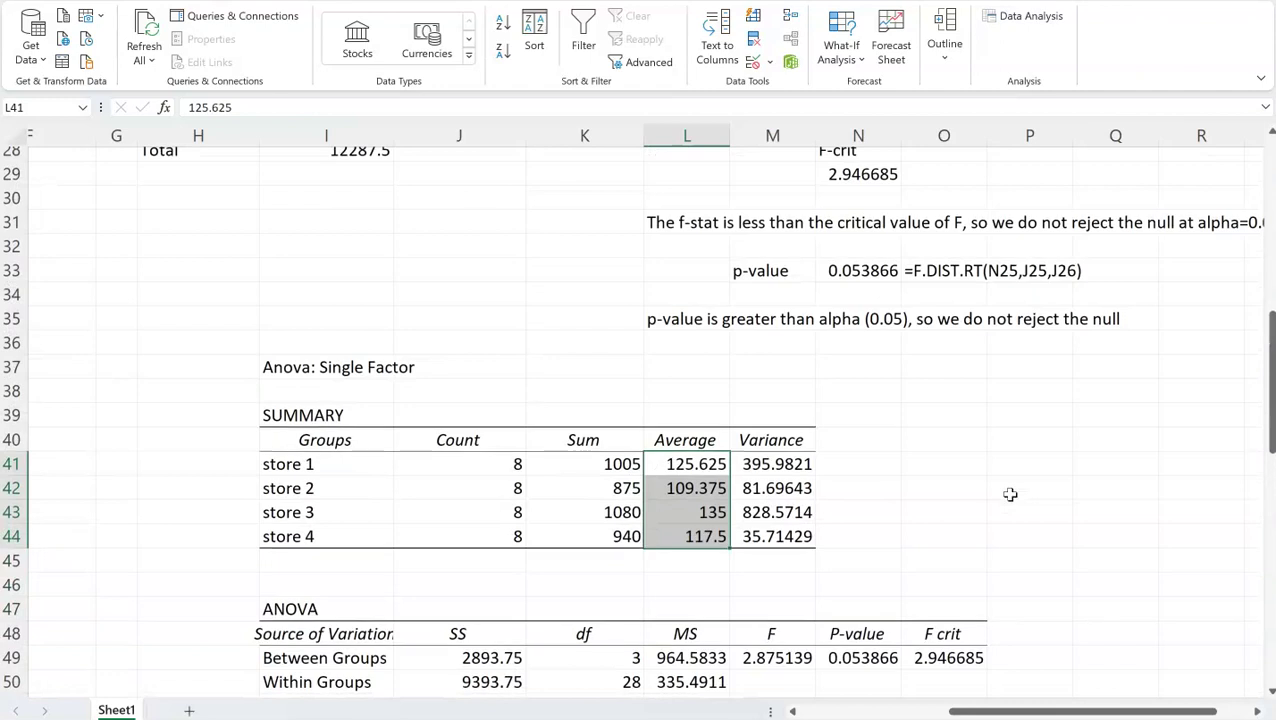
{"action": "left_click", "coordinate": [343, 370]}
{"action": "left_click_drag", "start_coordinate": [343, 370], "coordinate": [950, 414]}
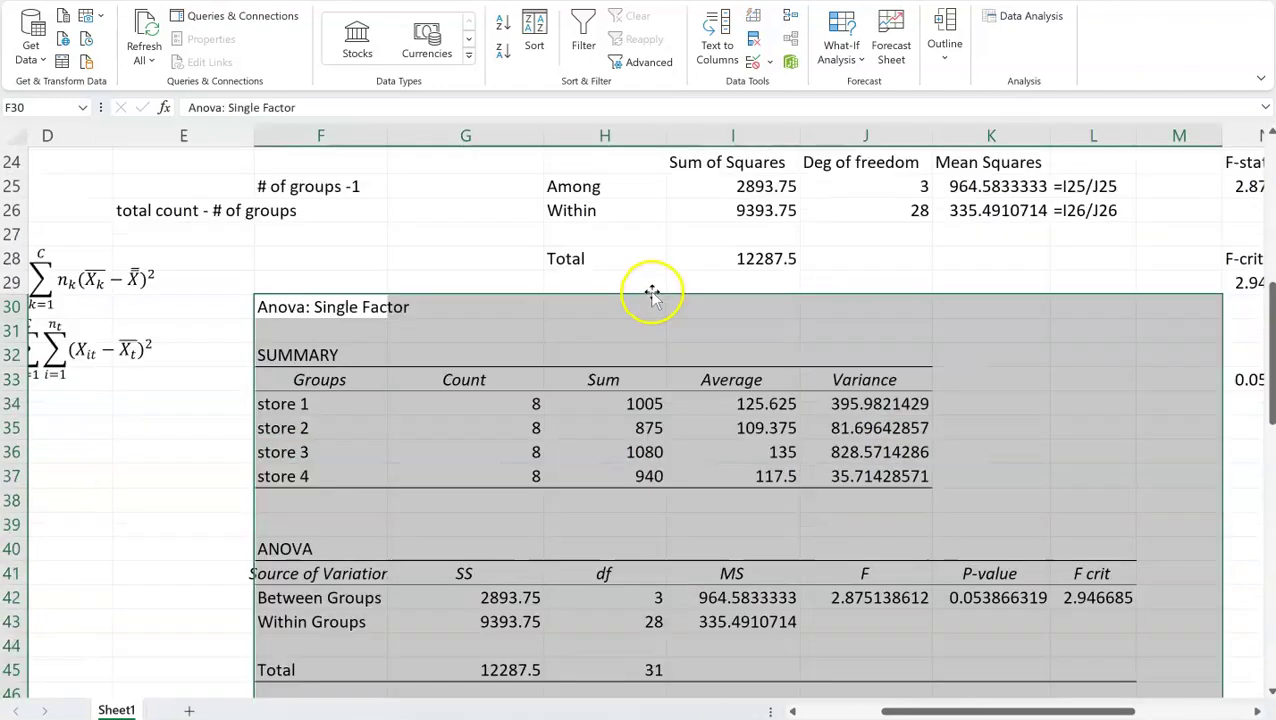
{"action": "left_click_drag", "start_coordinate": [651, 293], "coordinate": [652, 269]}
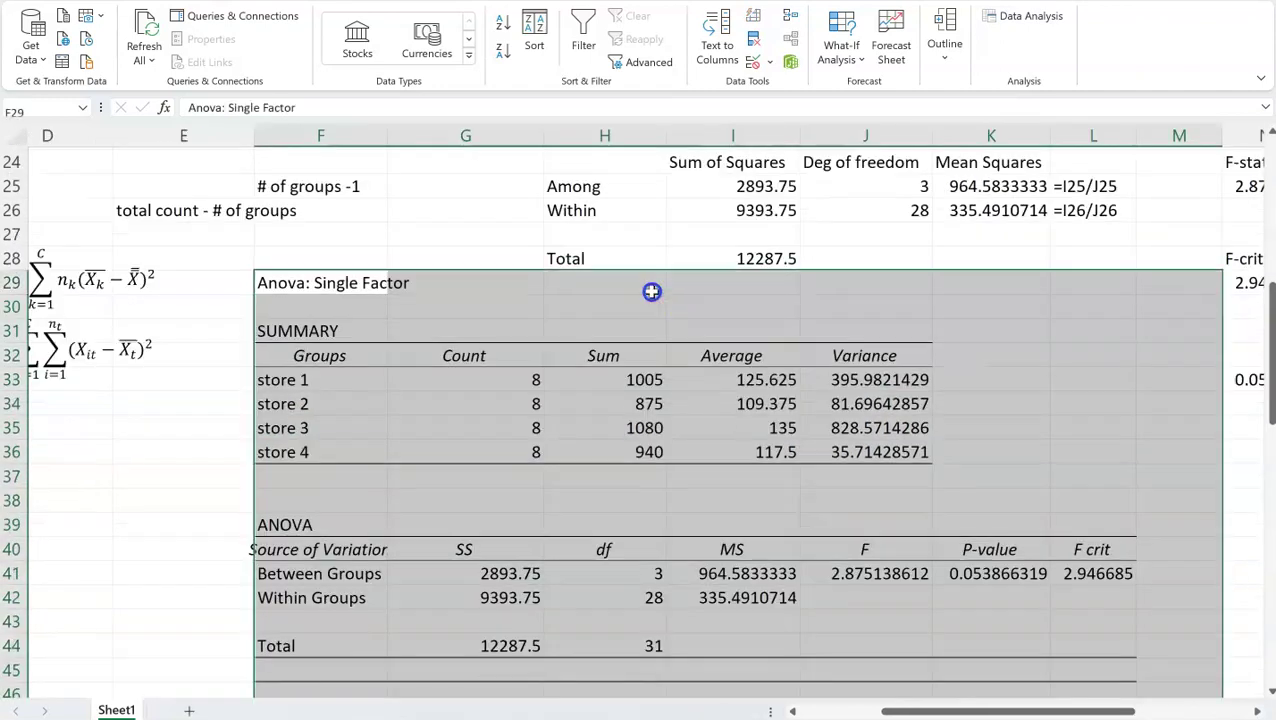
{"action": "left_click", "coordinate": [655, 240]}
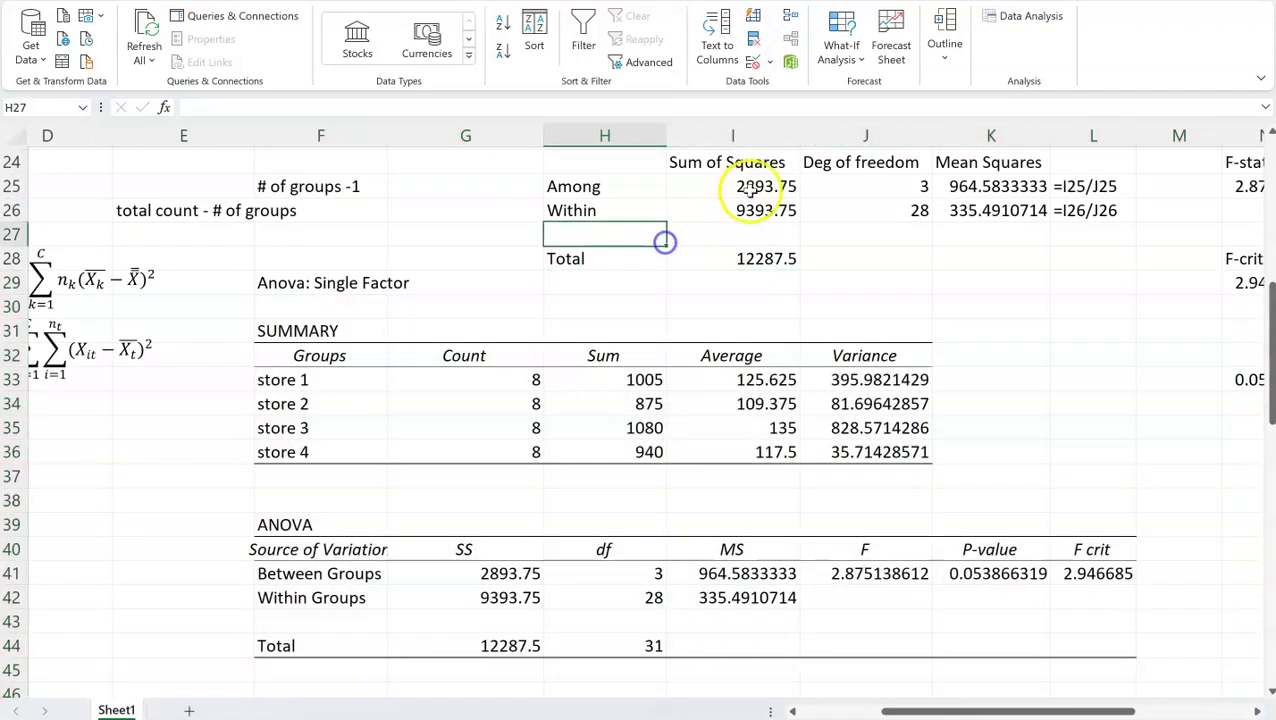
Step: Compare the sums of squares, degrees of freedom and mean squares in the ANOVA output with the manual table in rows 25 to 28
{"action": "left_click", "coordinate": [752, 190]}
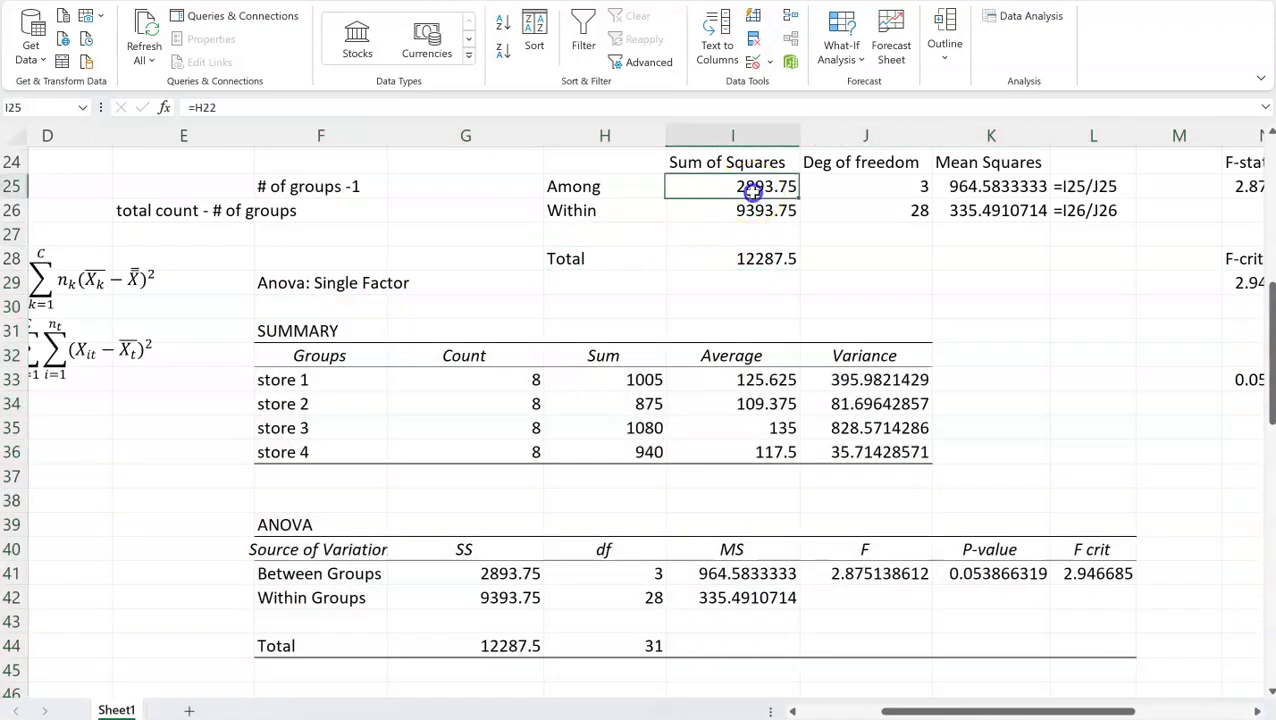
{"action": "left_click", "coordinate": [509, 574]}
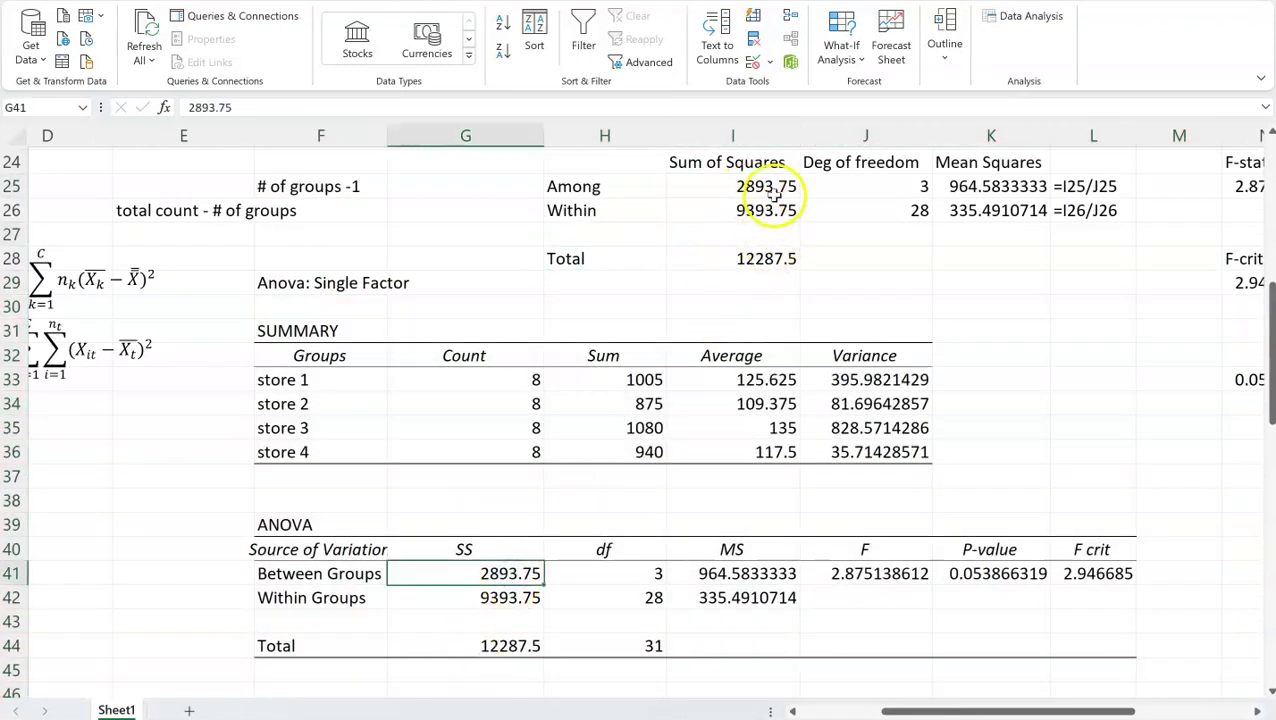
{"action": "left_click", "coordinate": [485, 602]}
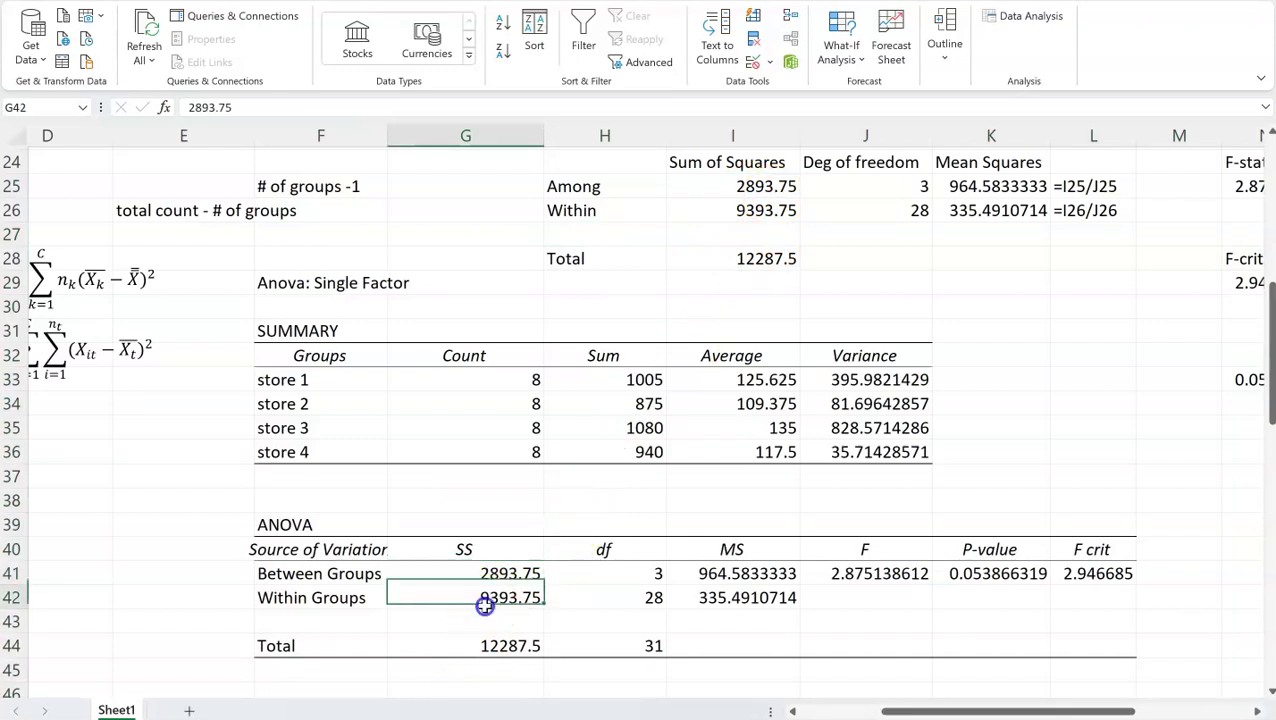
{"action": "left_click", "coordinate": [777, 216]}
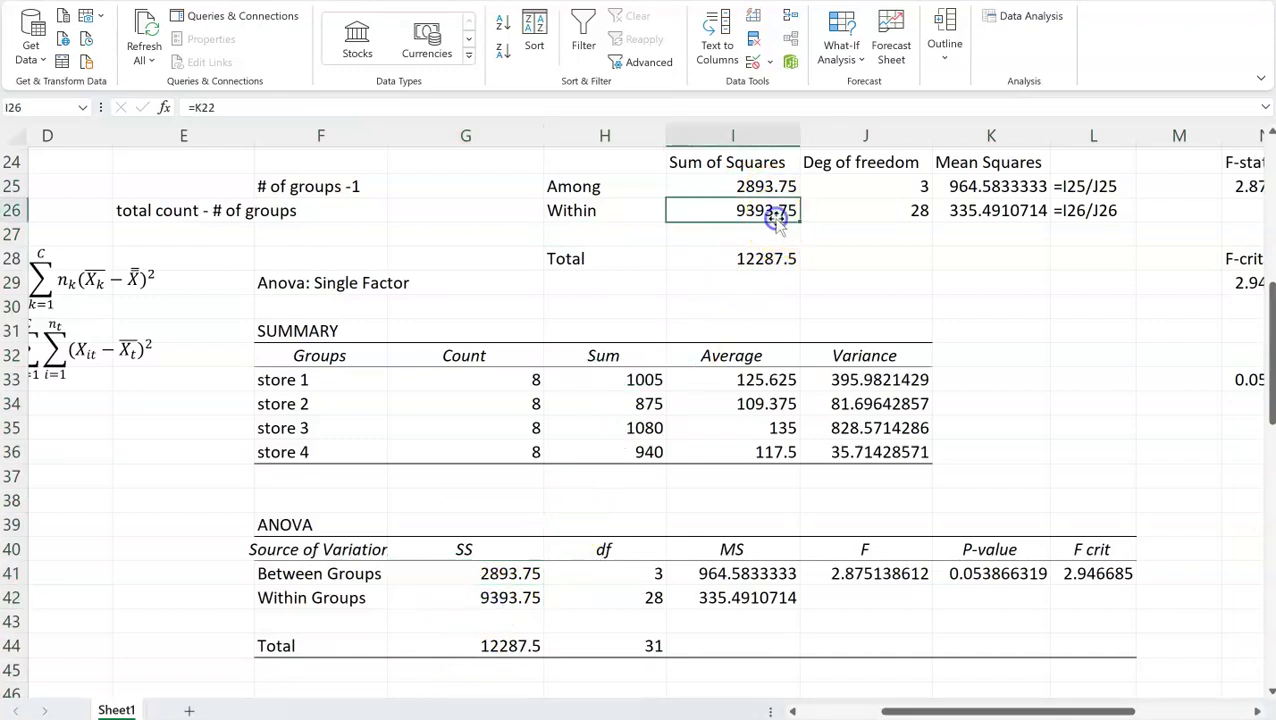
{"action": "left_click", "coordinate": [505, 645]}
{"action": "left_click", "coordinate": [640, 577]}
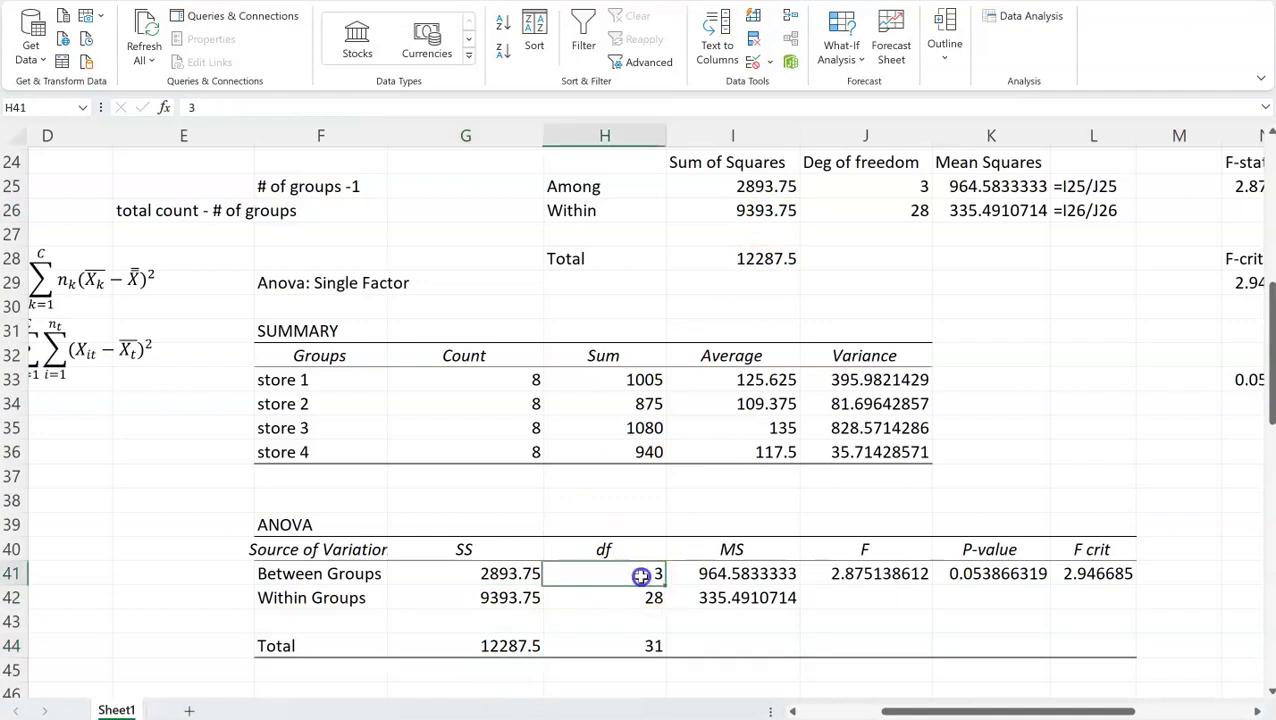
{"action": "left_click", "coordinate": [645, 645]}
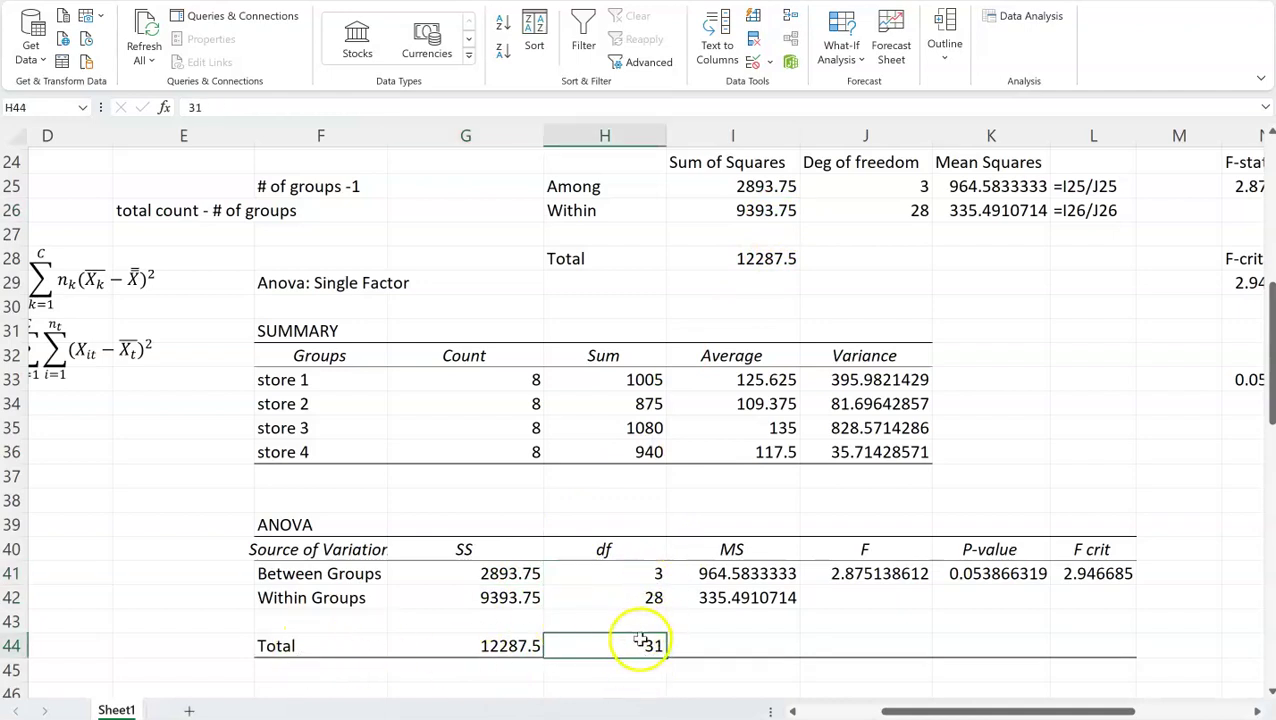
{"action": "left_click", "coordinate": [765, 572]}
{"action": "left_click", "coordinate": [748, 604]}
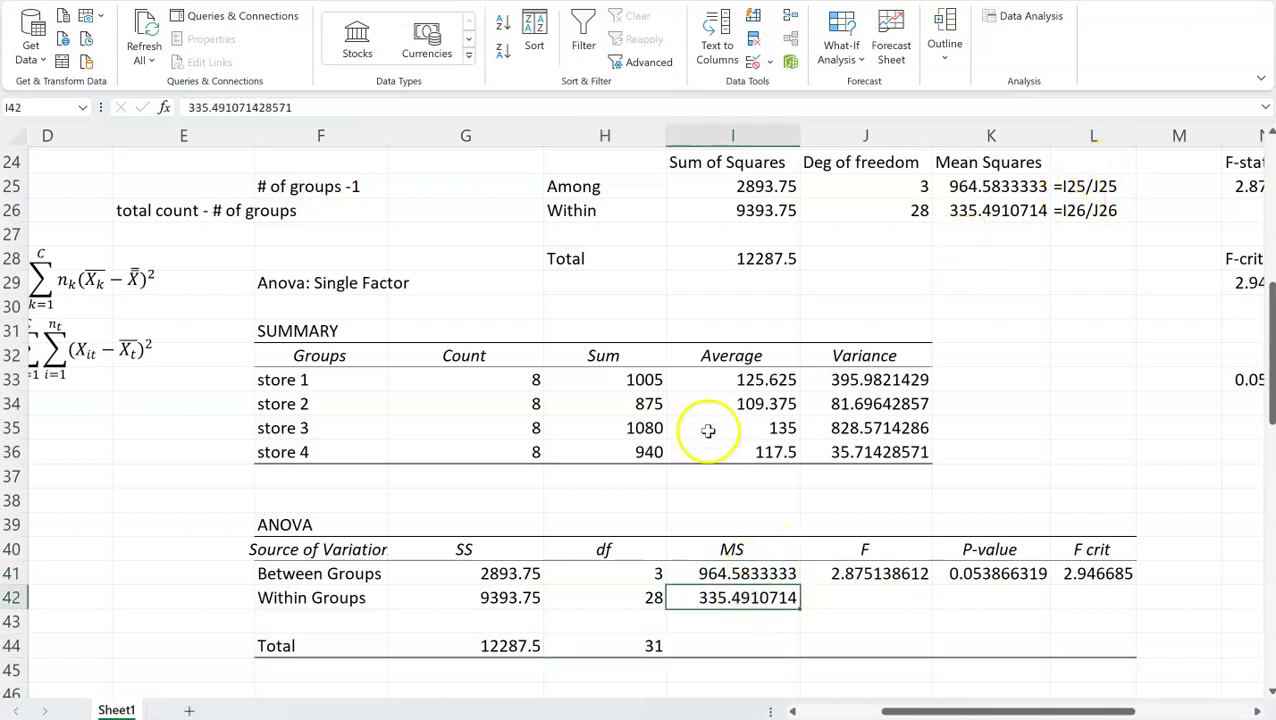
{"action": "left_click", "coordinate": [473, 578]}
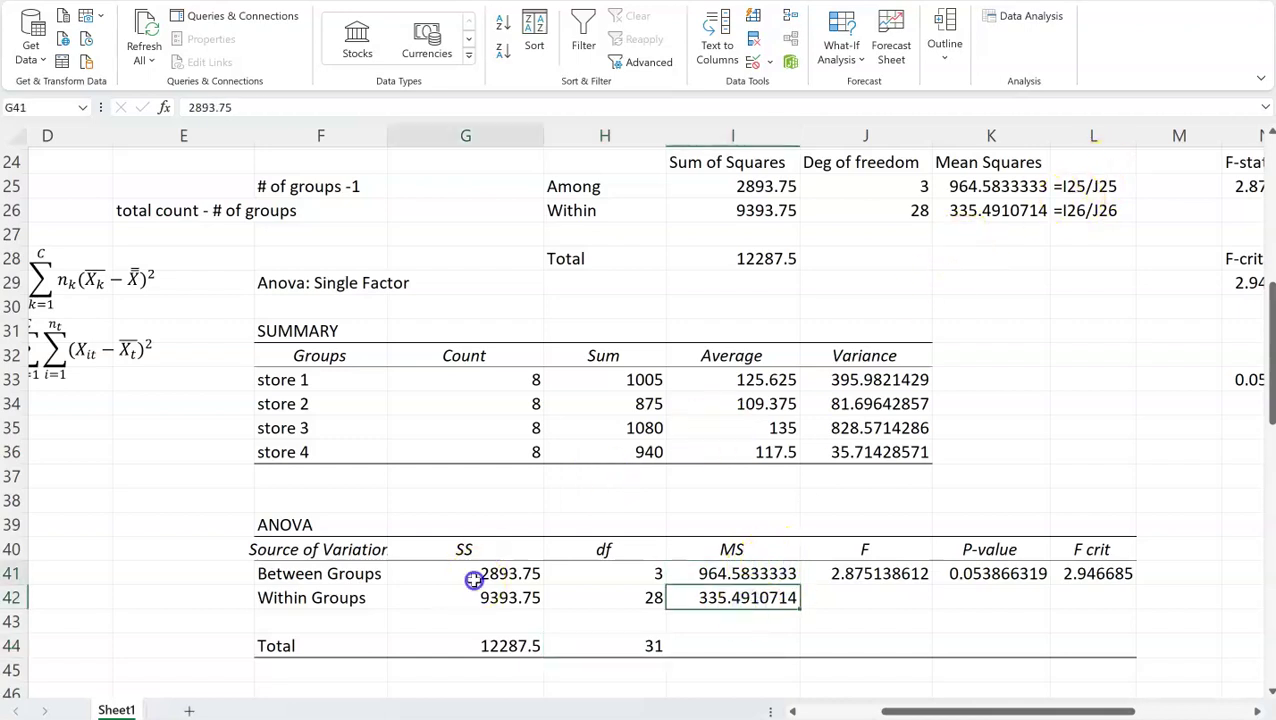
{"action": "left_click", "coordinate": [652, 577]}
Step: Compare the F, P-value and F crit cells in row 41 with the manual F-stat, p-value and F-crit in column N
{"action": "left_click", "coordinate": [881, 574]}
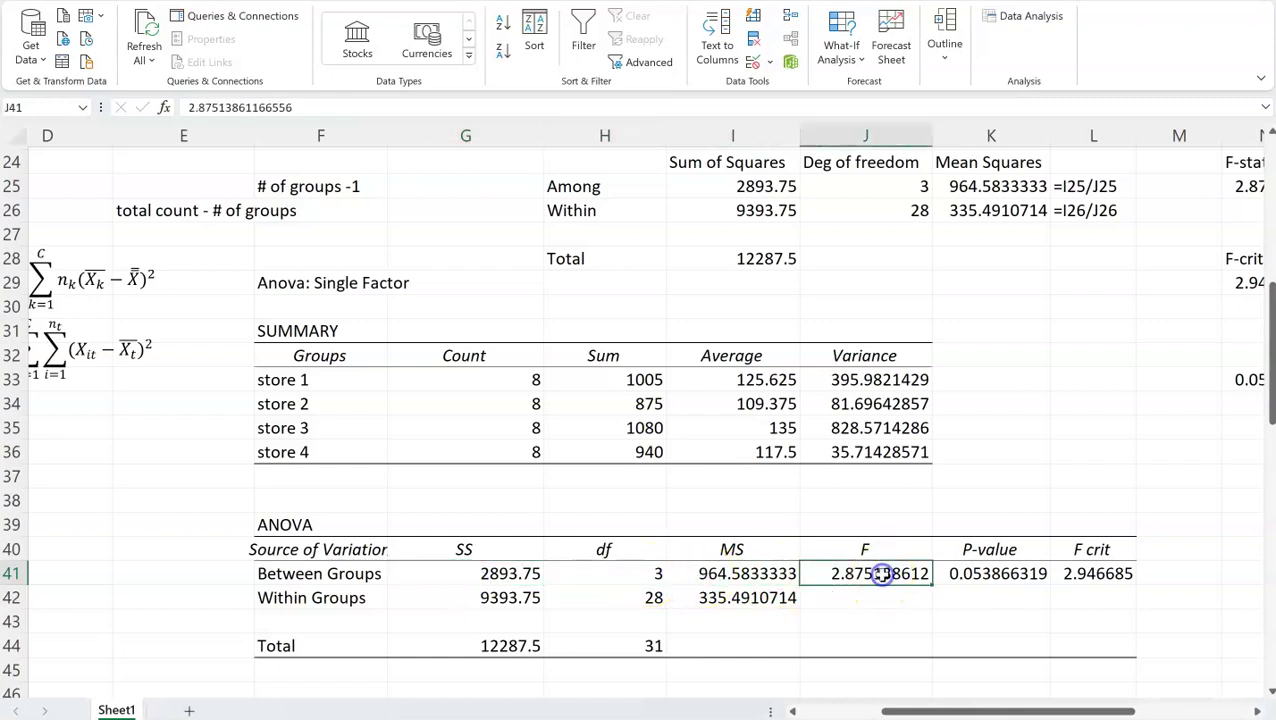
{"action": "key", "text": "Right"}
{"action": "key", "text": "Right"}
{"action": "key", "text": "Right"}
{"action": "key", "text": "Right"}
{"action": "key", "text": "Left"}
{"action": "key", "text": "Left"}
{"action": "key", "text": "Left"}
{"action": "key", "text": "Right"}
{"action": "key", "text": "Right"}
{"action": "key", "text": "Right"}
{"action": "key", "text": "Right"}
{"action": "key", "text": "Right"}
{"action": "key", "text": "Right"}
{"action": "key", "text": "Right"}
{"action": "key", "text": "Right"}
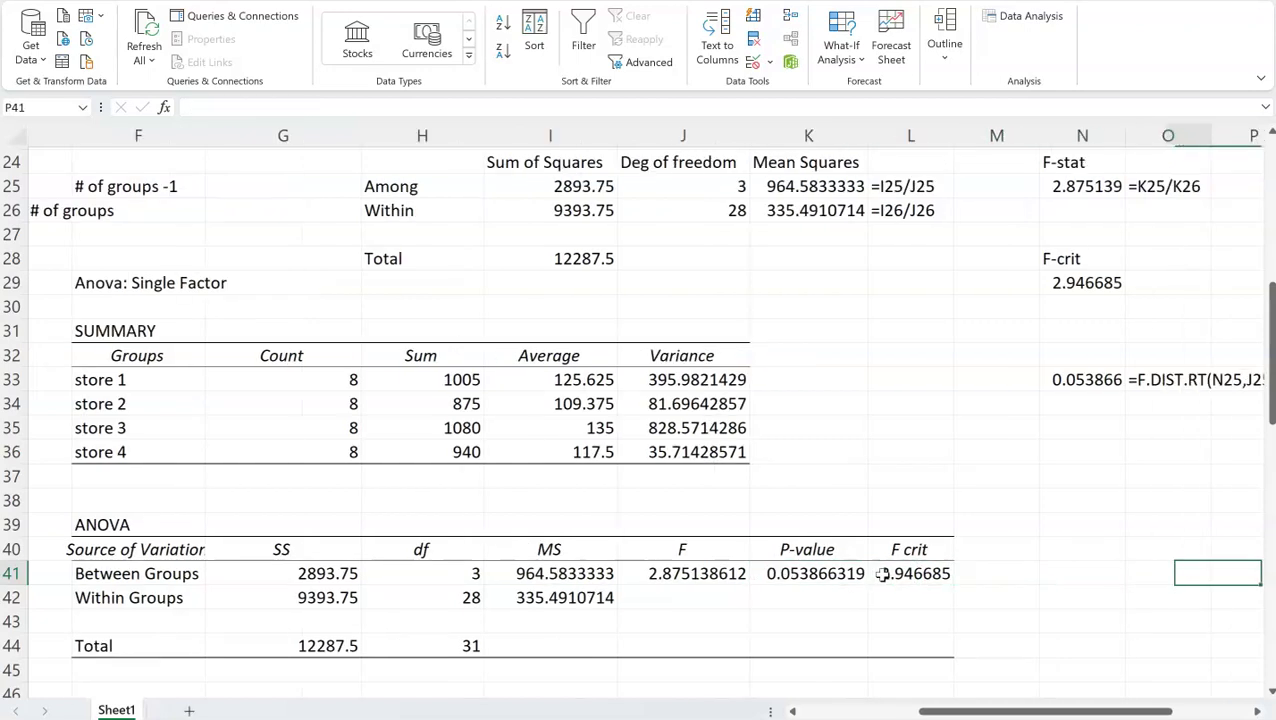
{"action": "key", "text": "Left"}
{"action": "key", "text": "Left"}
{"action": "key", "text": "Left"}
{"action": "key", "text": "Left"}
{"action": "key", "text": "Left"}
{"action": "key", "text": "Left"}
{"action": "key", "text": "Left"}
{"action": "key", "text": "Left"}
{"action": "key", "text": "Left"}
{"action": "key", "text": "Left"}
{"action": "key", "text": "Left"}
{"action": "key", "text": "Left"}
{"action": "key", "text": "Left"}
{"action": "key", "text": "Left"}
{"action": "key", "text": "Left"}
{"action": "key", "text": "Left"}
{"action": "key", "text": "Left"}
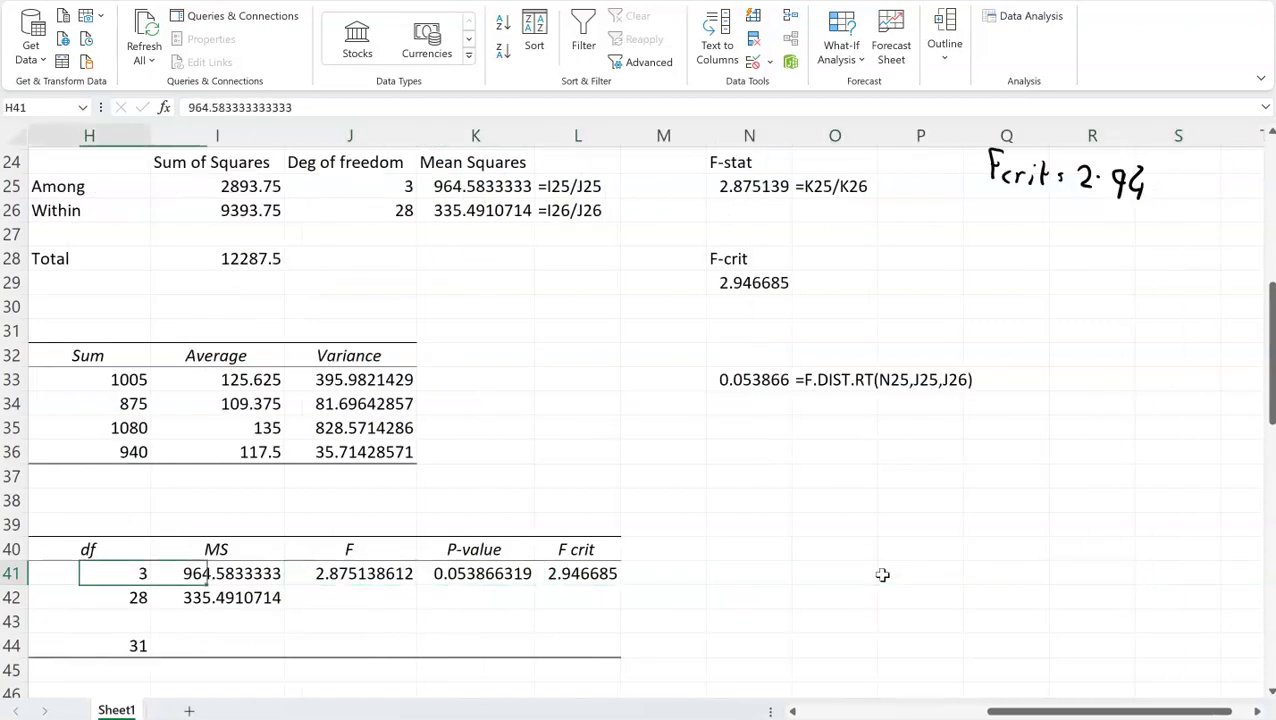
{"action": "key", "text": "Right"}
{"action": "key", "text": "Right"}
{"action": "key", "text": "Right"}
{"action": "key", "text": "Right"}
{"action": "key", "text": "Right"}
{"action": "key", "text": "Right"}
{"action": "key", "text": "Right"}
{"action": "key", "text": "Right"}
{"action": "key", "text": "Right"}
{"action": "key", "text": "Right"}
{"action": "key", "text": "Right"}
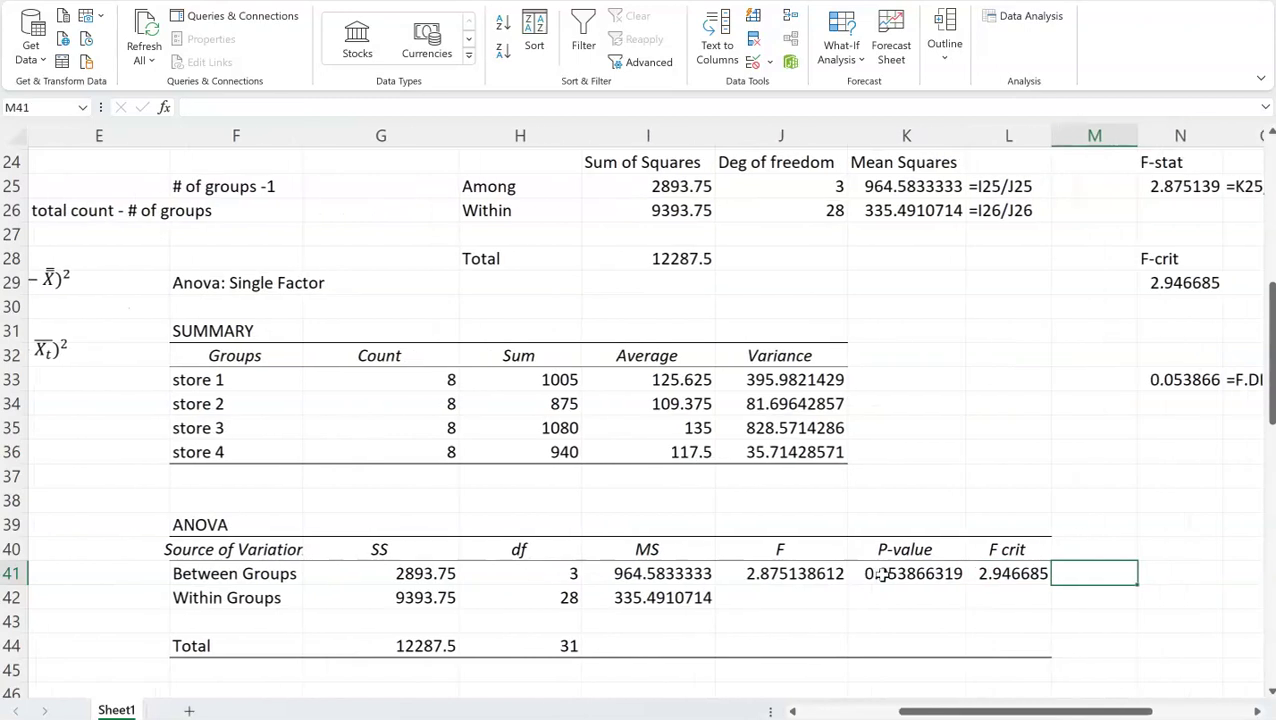